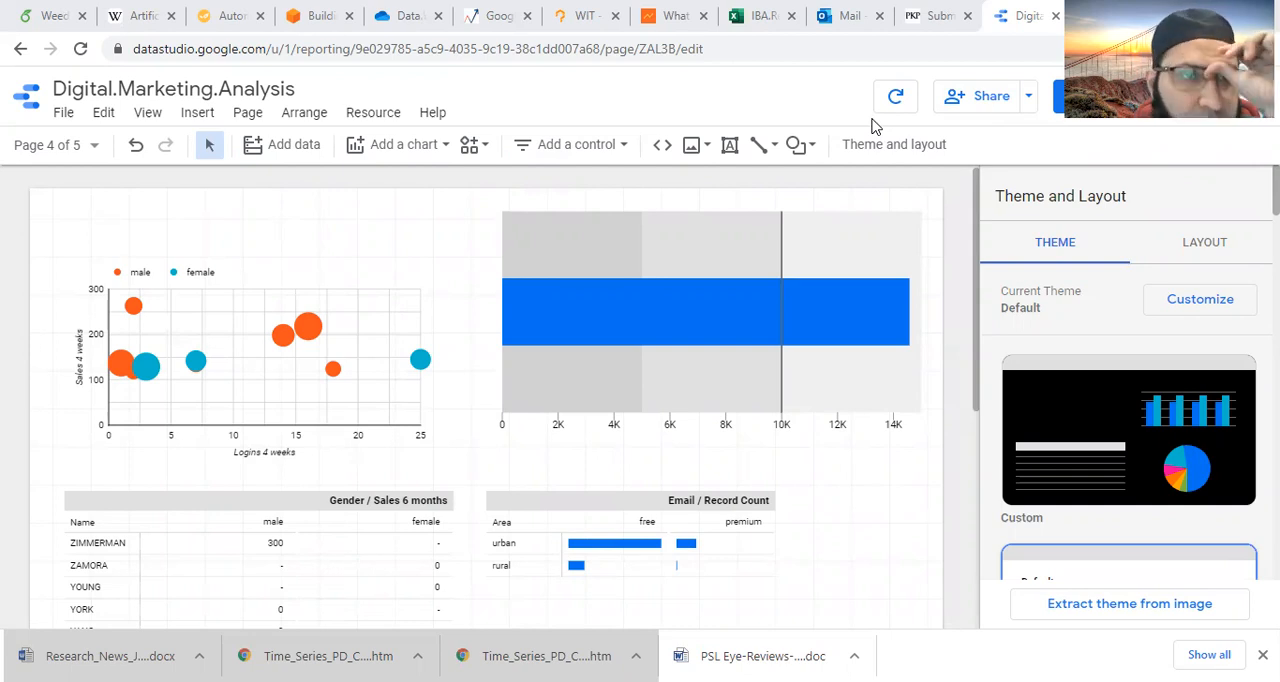
pyautogui.click(66, 113)
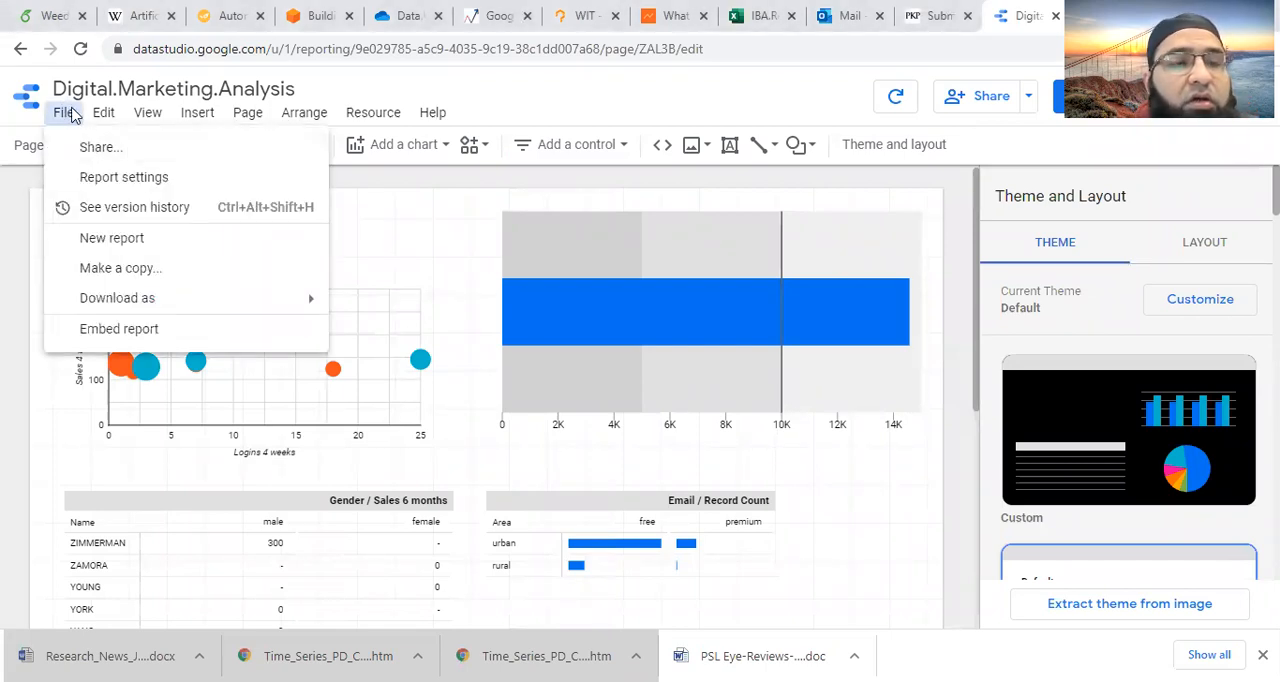
pyautogui.click(110, 116)
pyautogui.click(110, 116)
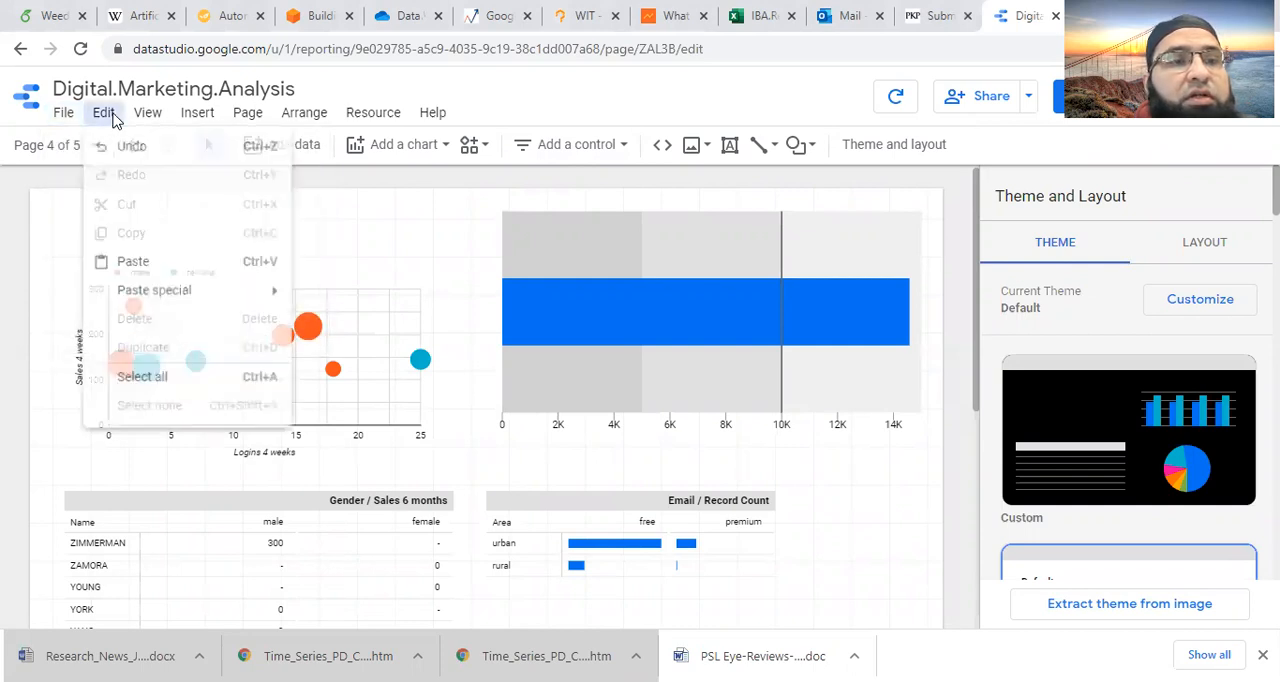
pyautogui.click(157, 118)
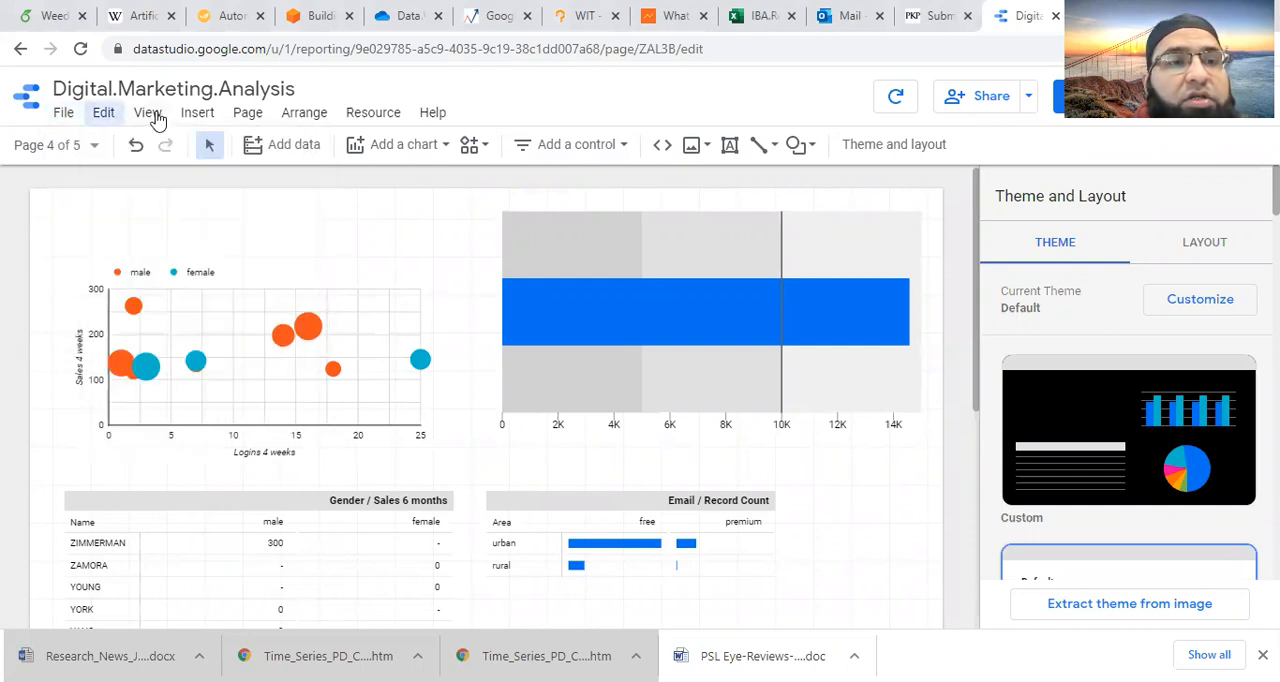
# - Hide the page grid, check the snap-to and grid size options, and show the grid again
pyautogui.click(157, 118)
pyautogui.moveTo(185, 213)
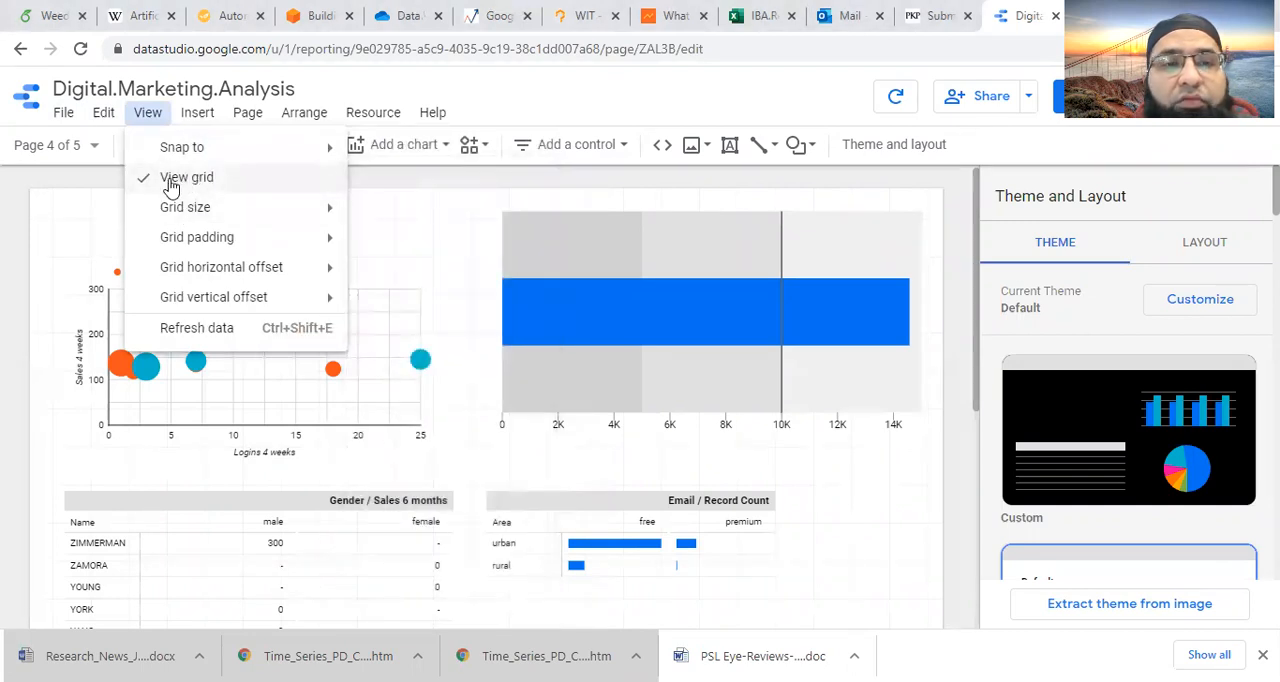
pyautogui.click(169, 180)
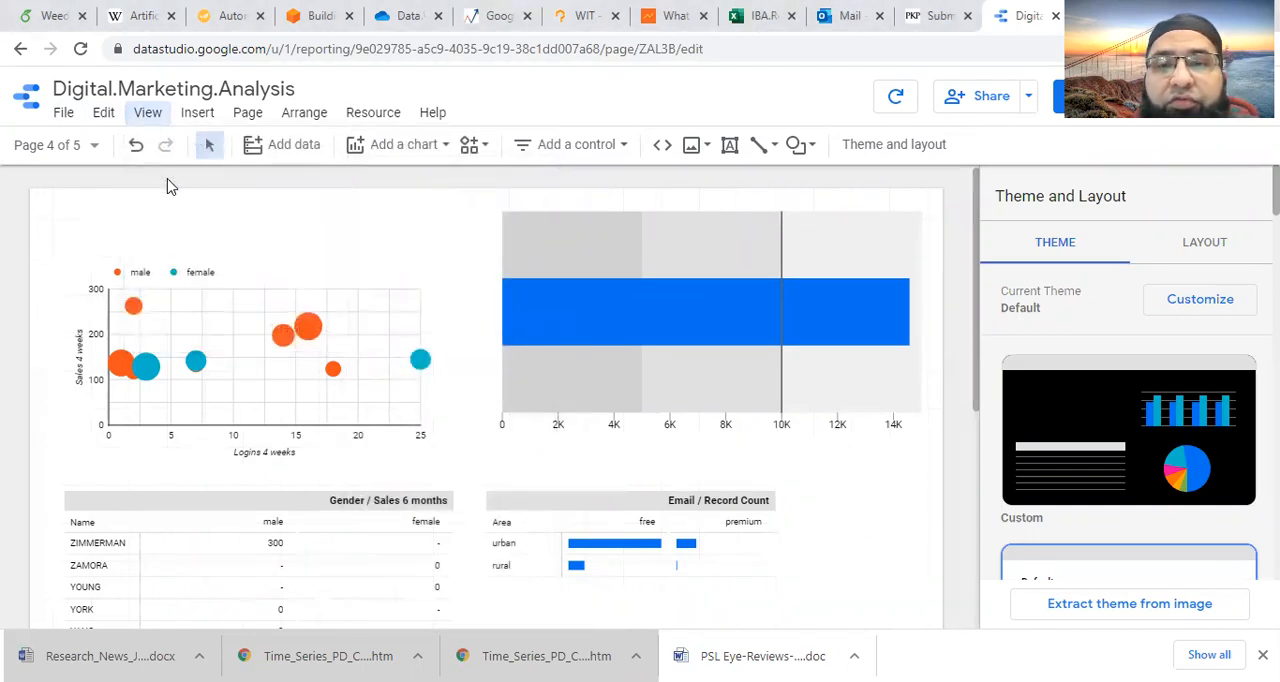
pyautogui.click(147, 113)
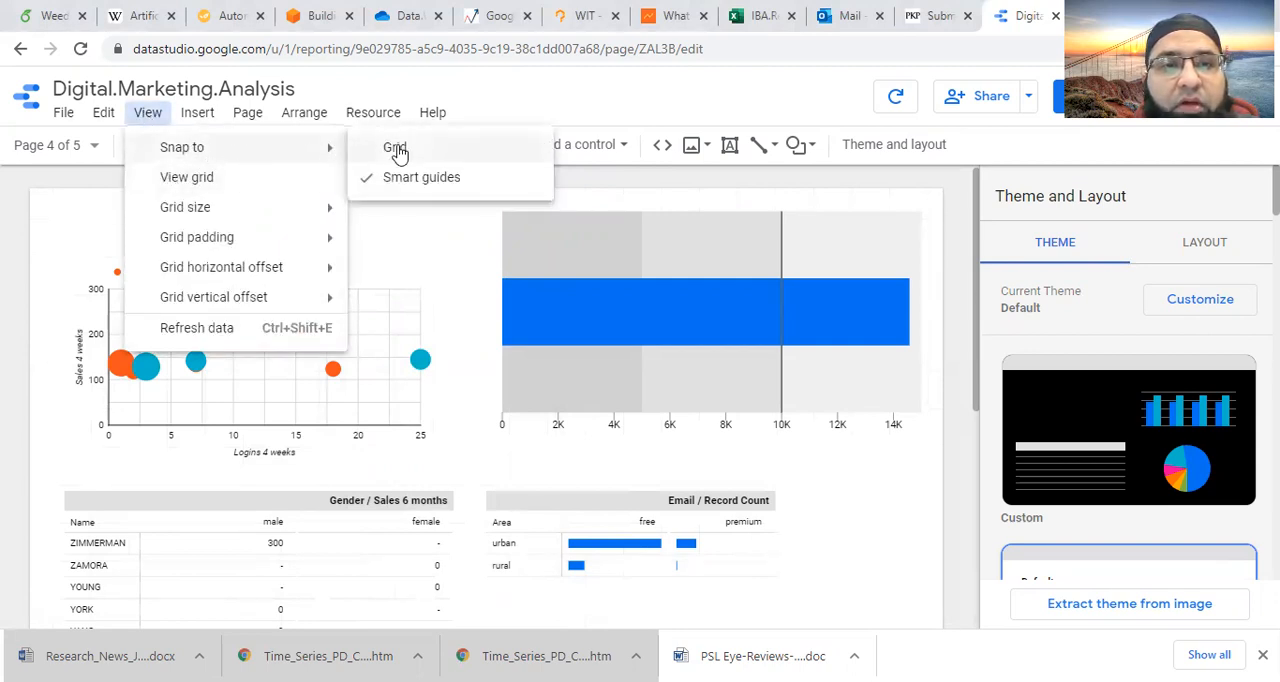
pyautogui.moveTo(272, 154)
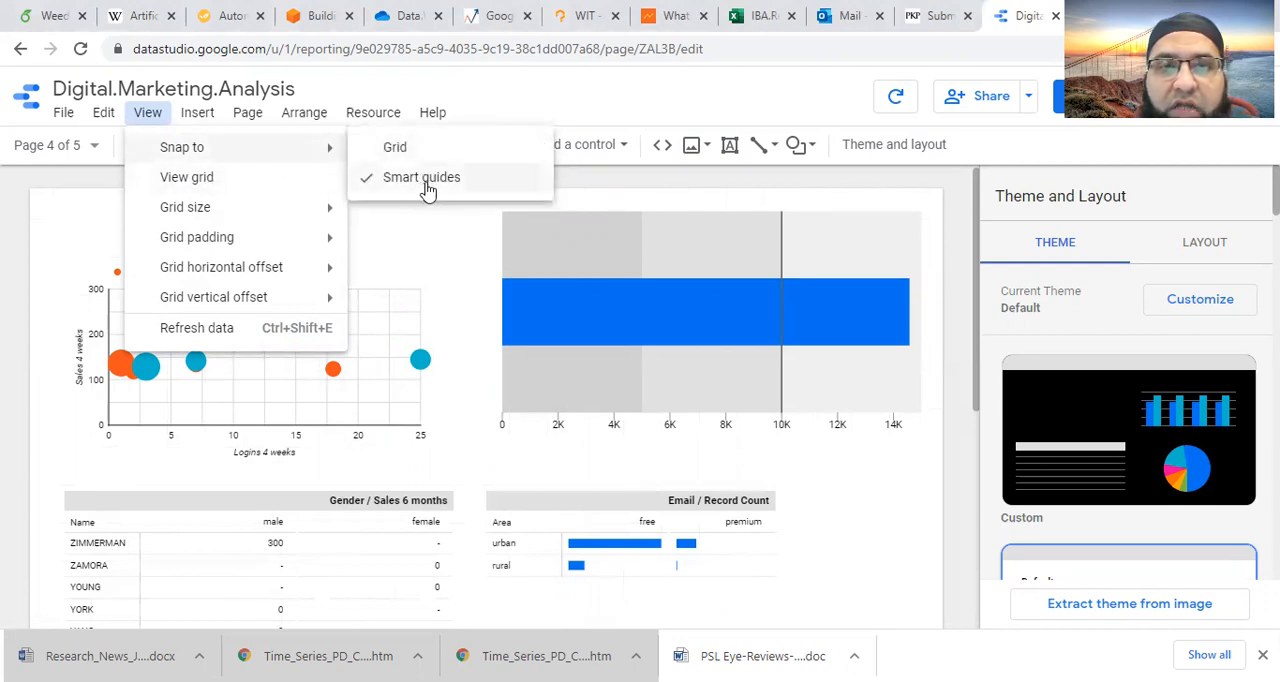
pyautogui.moveTo(270, 213)
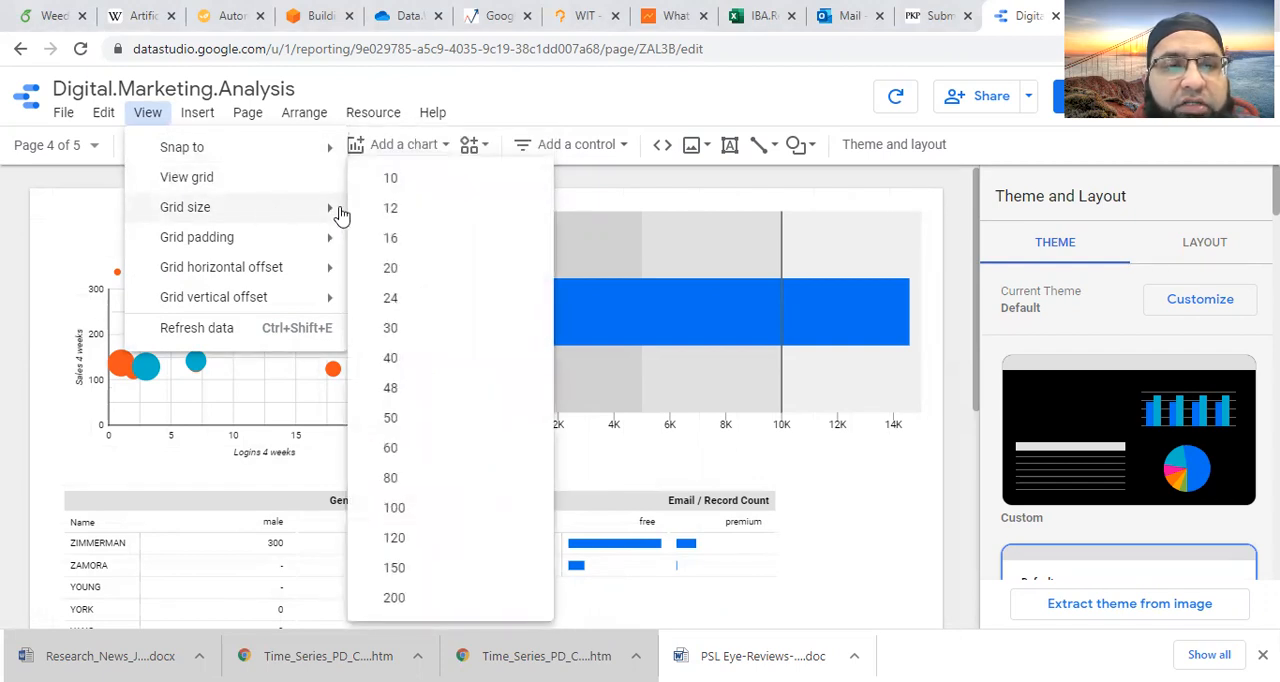
pyautogui.click(200, 177)
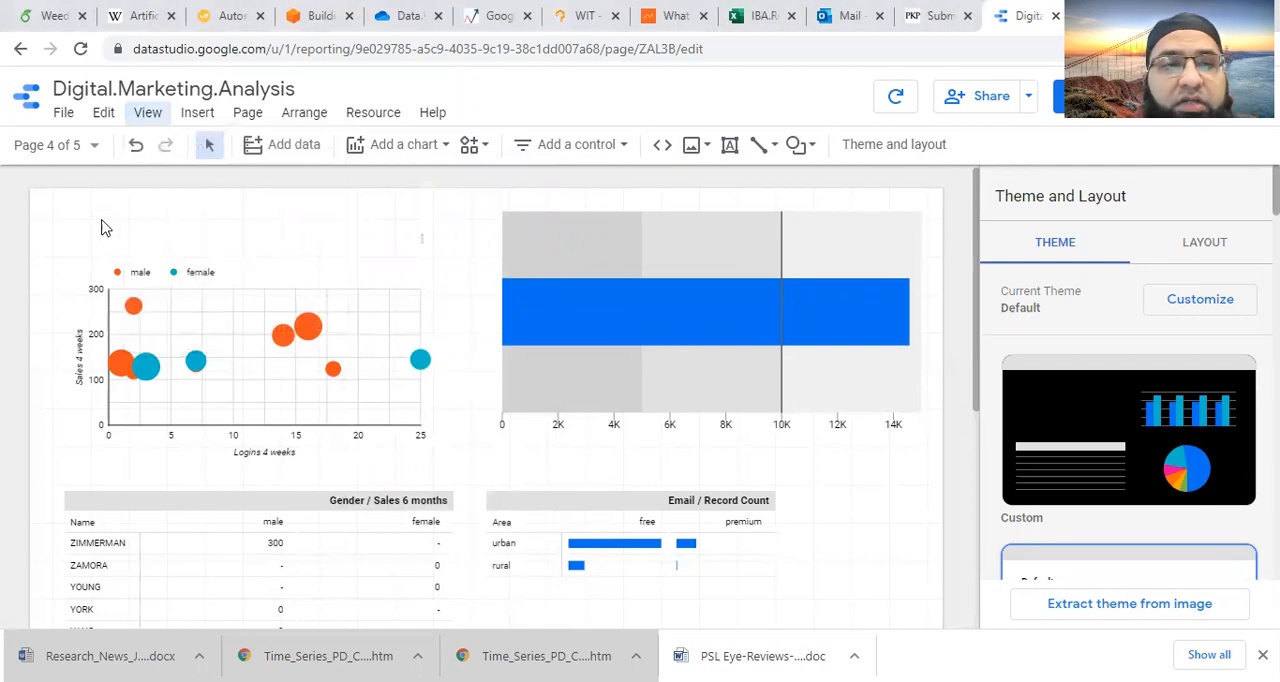
# - Set the page's grid size to 30
pyautogui.click(150, 114)
pyautogui.moveTo(176, 216)
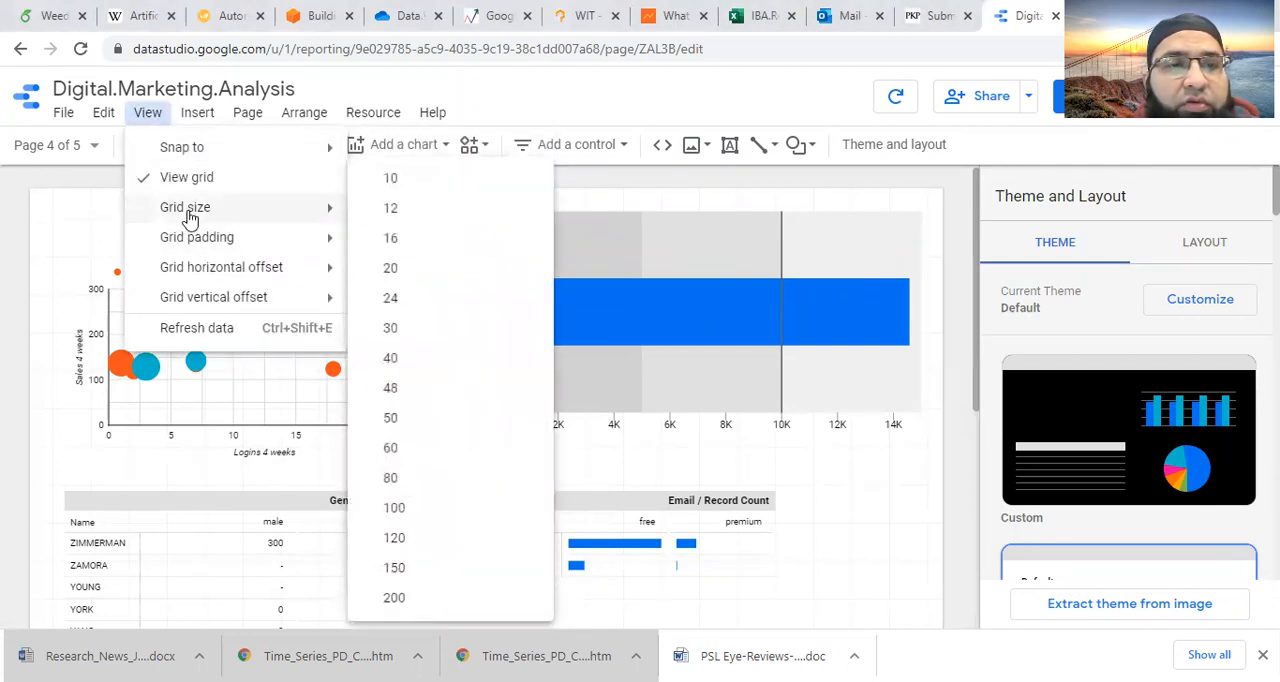
pyautogui.click(405, 334)
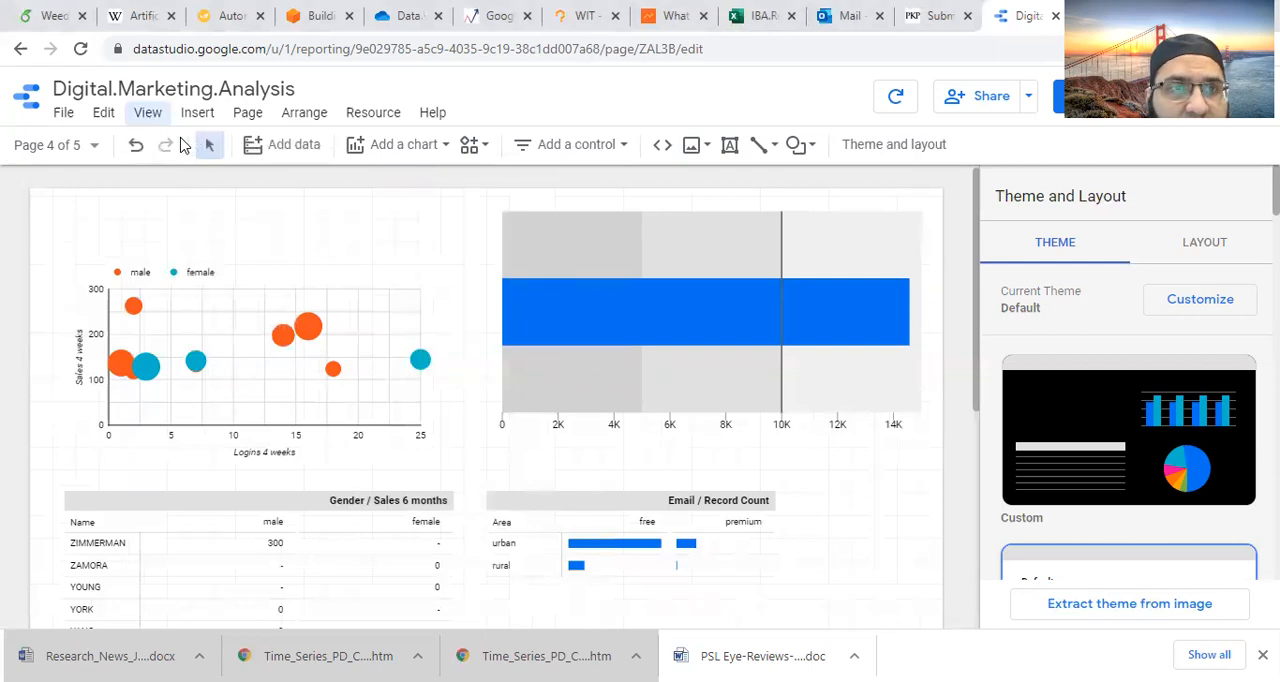
# - Set the grid's horizontal offset to 64
pyautogui.click(148, 113)
pyautogui.moveTo(220, 247)
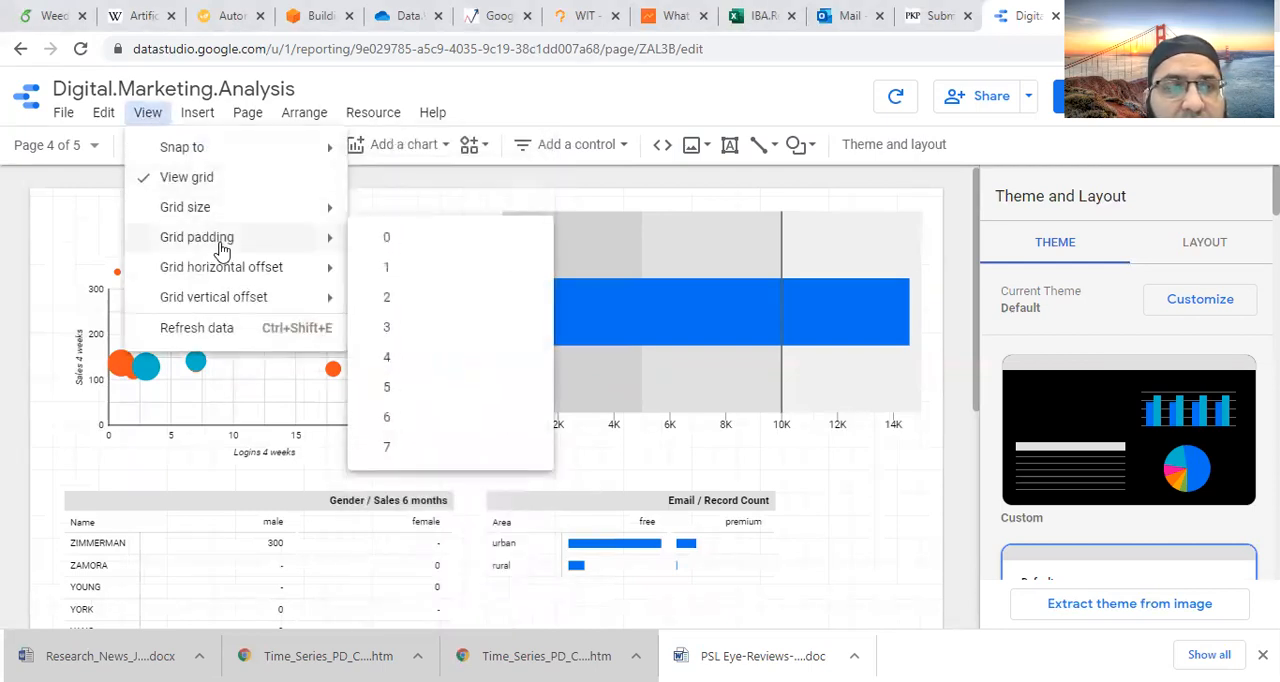
pyautogui.moveTo(285, 270)
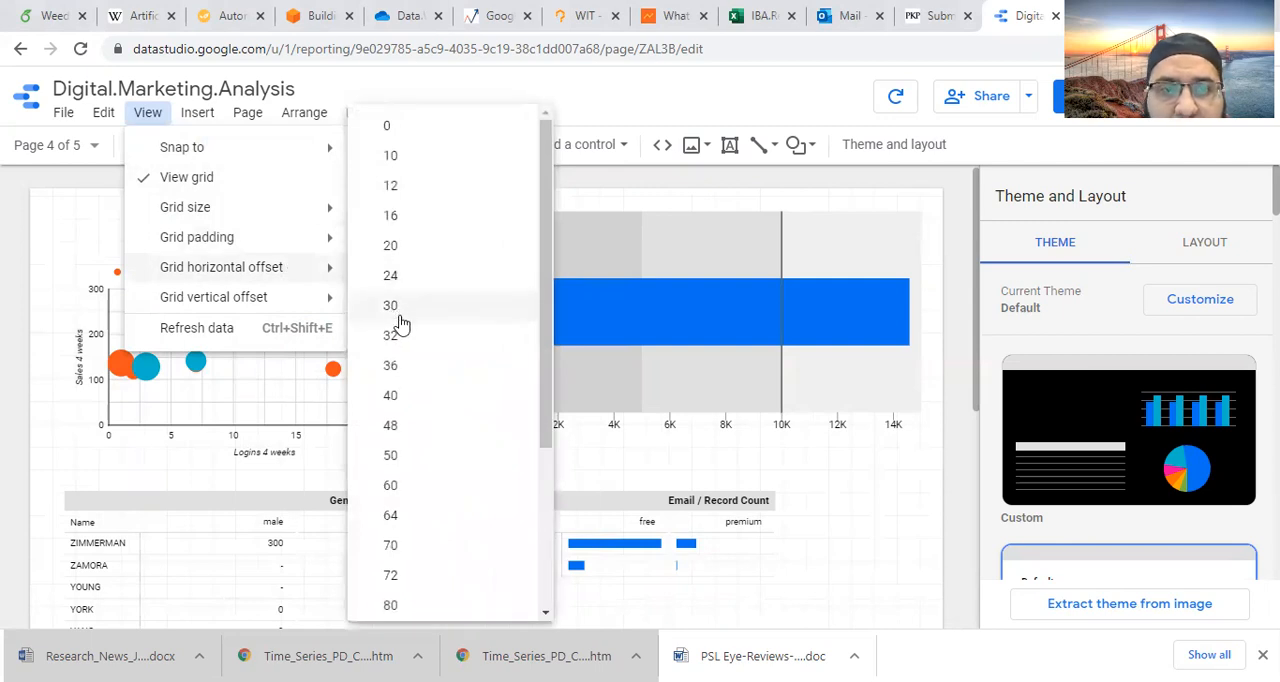
pyautogui.click(397, 522)
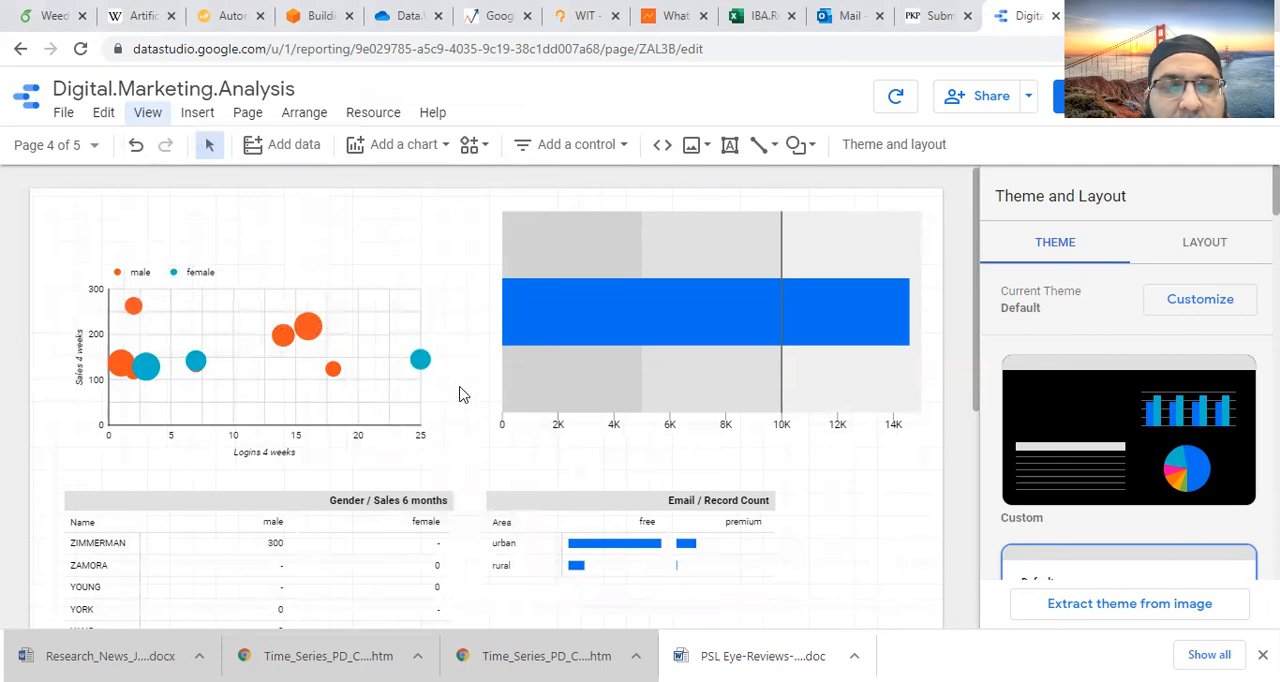
# - Examine the available values for the grid's horizontal and vertical offsets
pyautogui.click(148, 112)
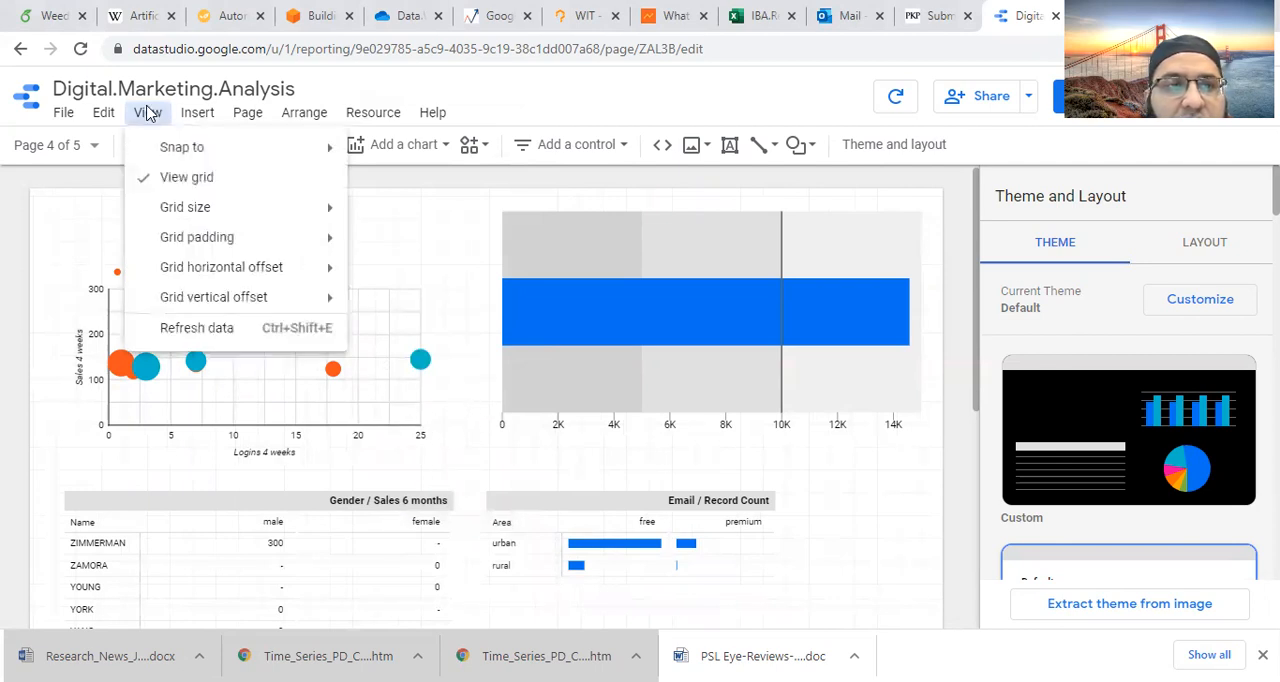
pyautogui.moveTo(210, 313)
pyautogui.moveTo(232, 280)
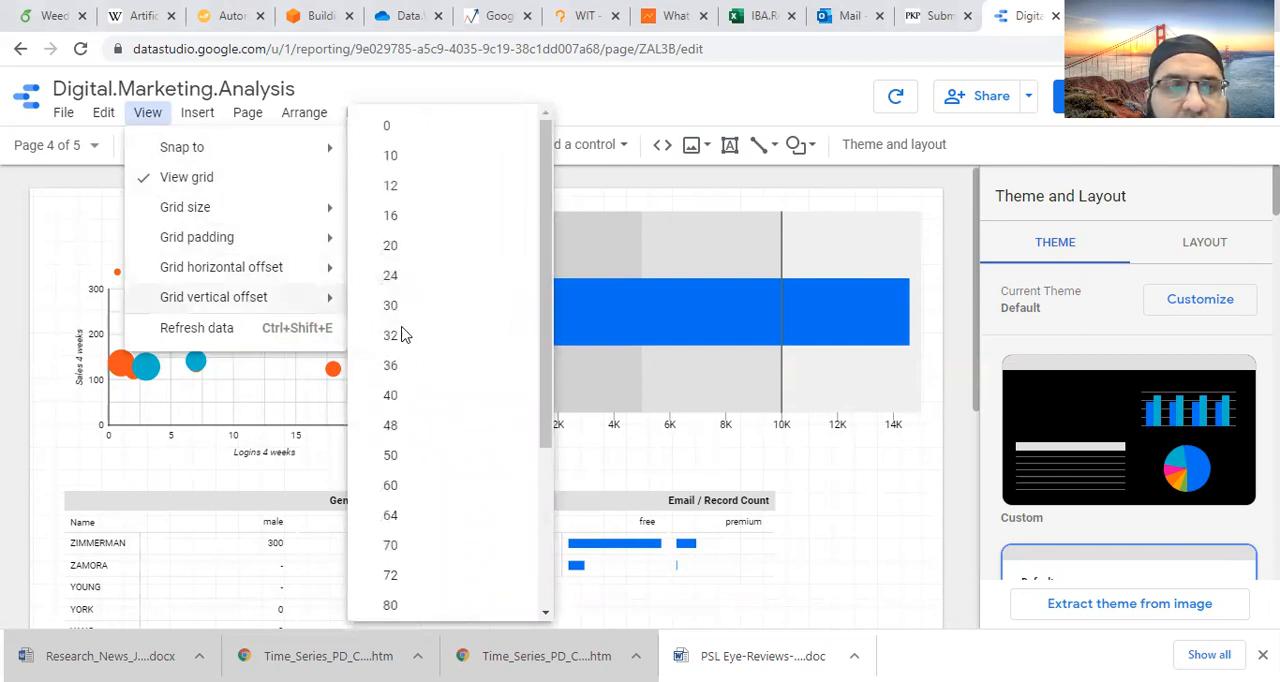
pyautogui.click(624, 398)
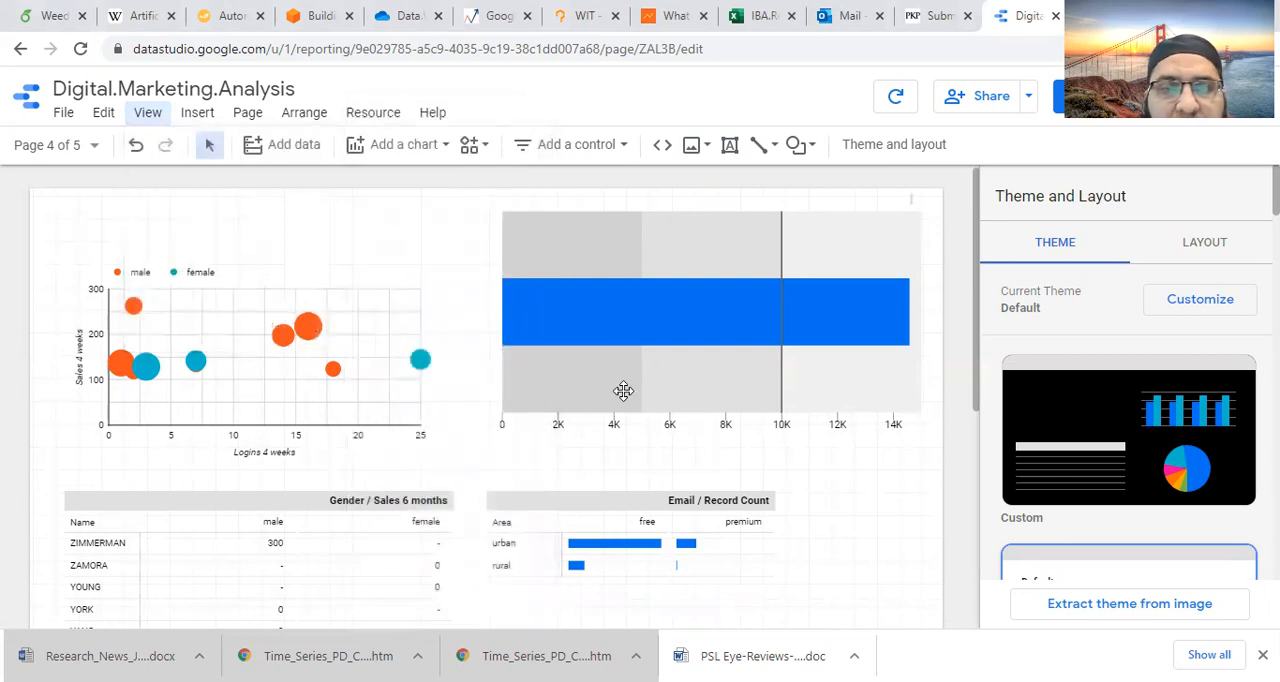
pyautogui.keyDown('shift'); pyautogui.click(361, 389); pyautogui.keyUp('shift')
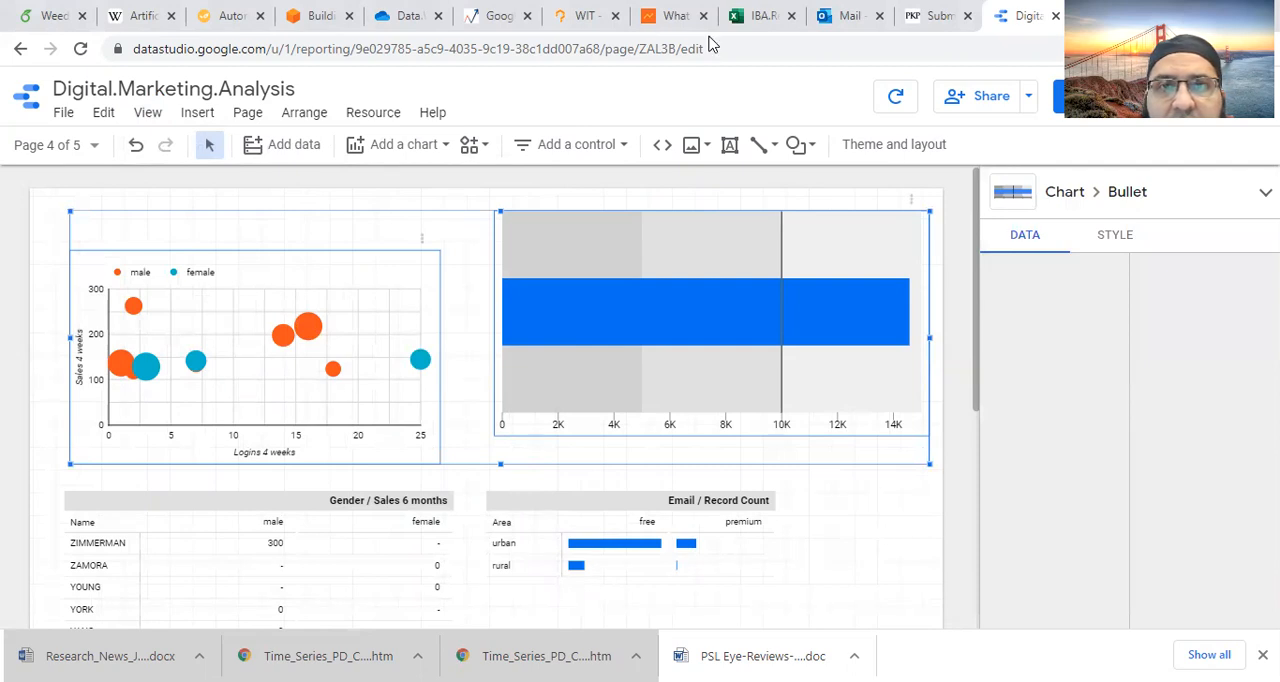
pyautogui.click(935, 143)
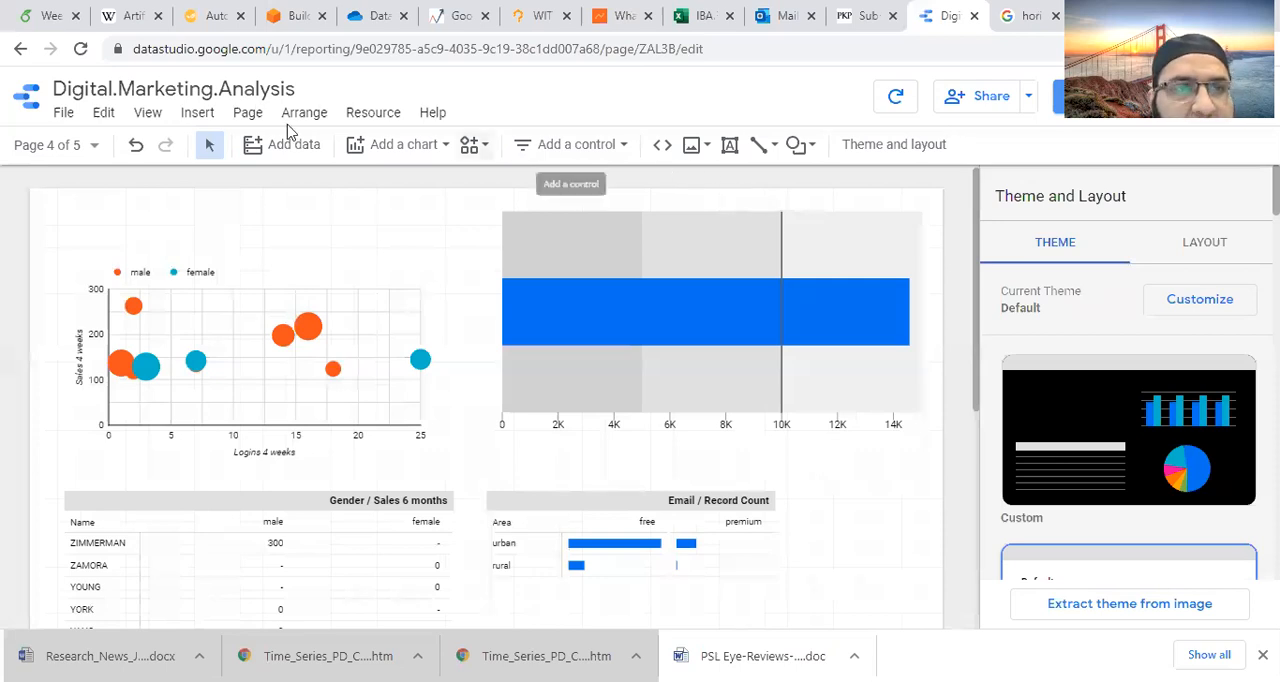
pyautogui.click(148, 117)
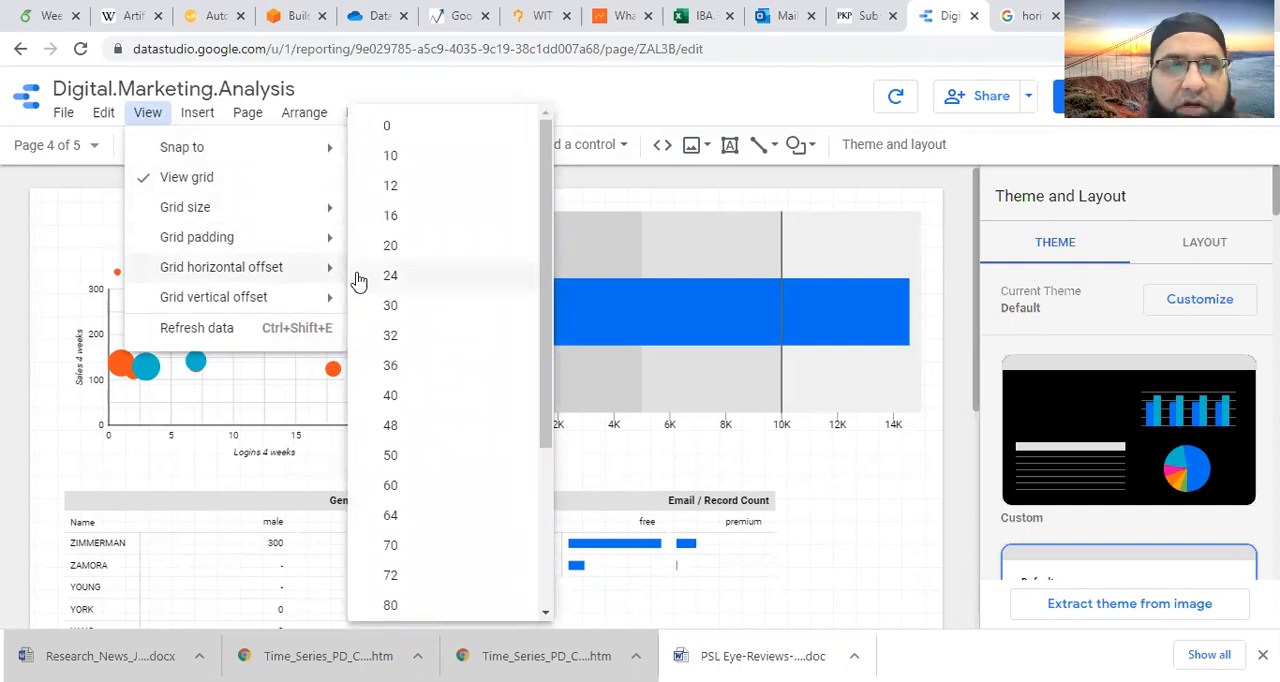
pyautogui.moveTo(326, 312)
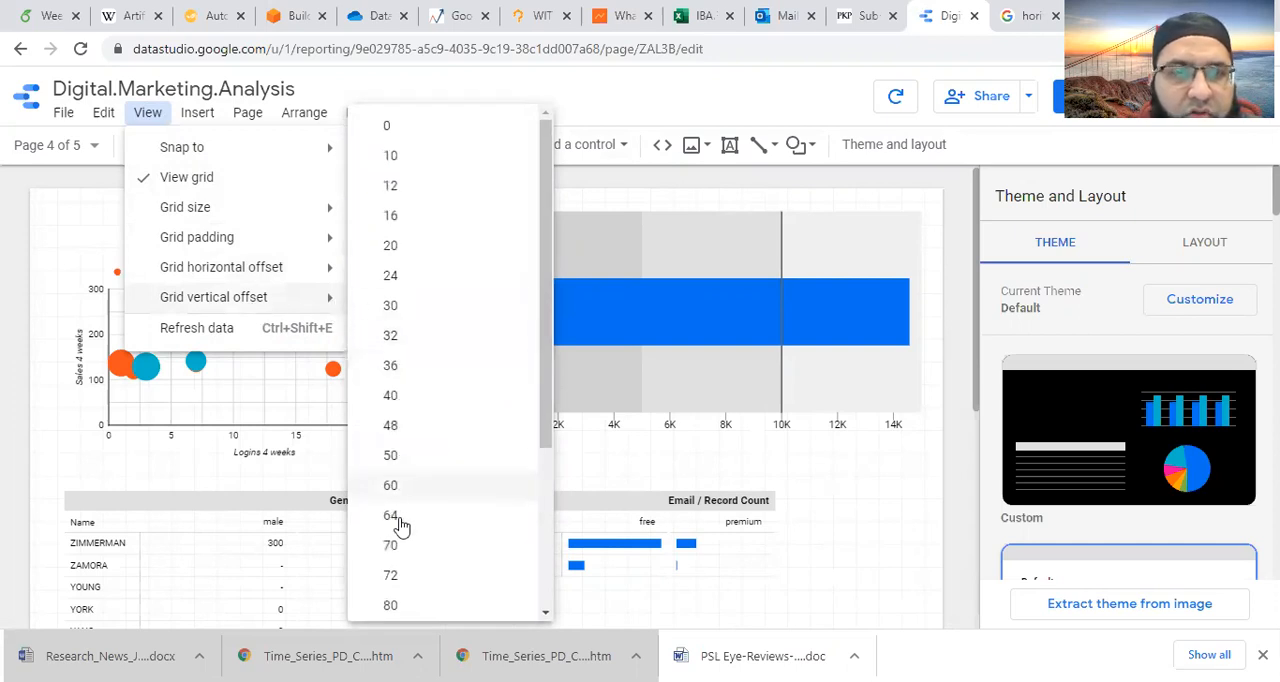
pyautogui.moveTo(547, 435); pyautogui.dragTo(546, 403)
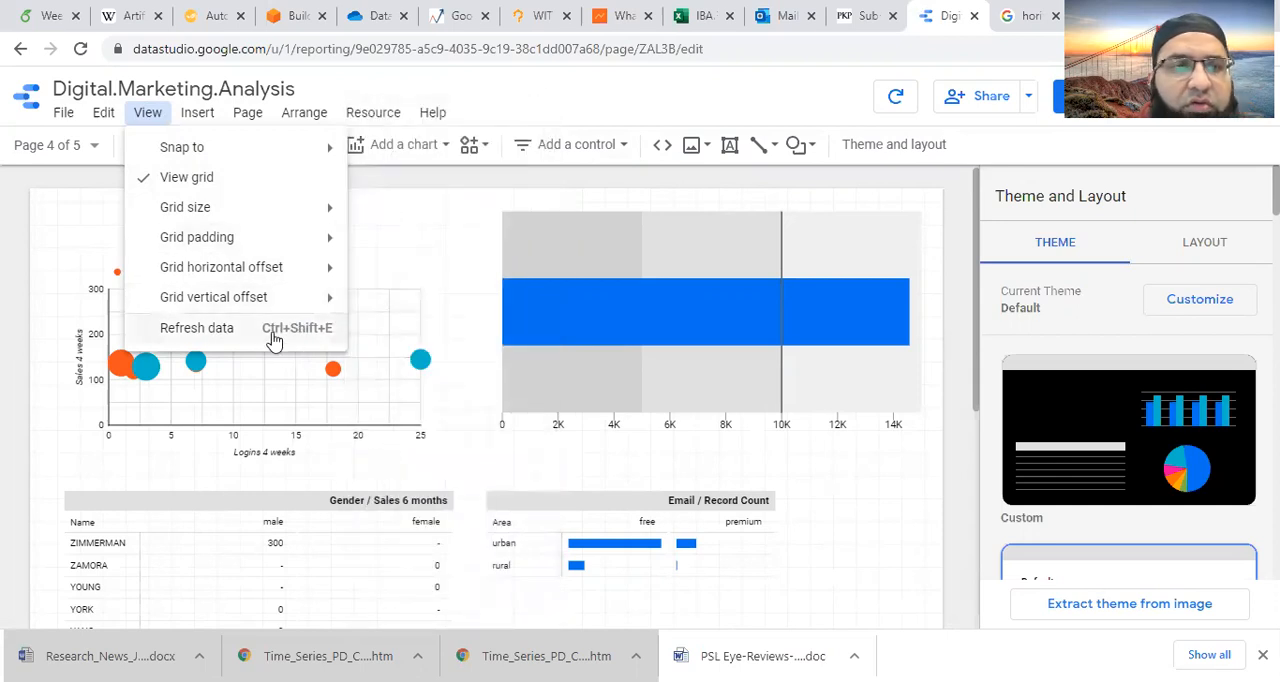
# - Insert a drop-down list control just above the scatter chart on page 4
pyautogui.click(200, 117)
pyautogui.click(203, 118)
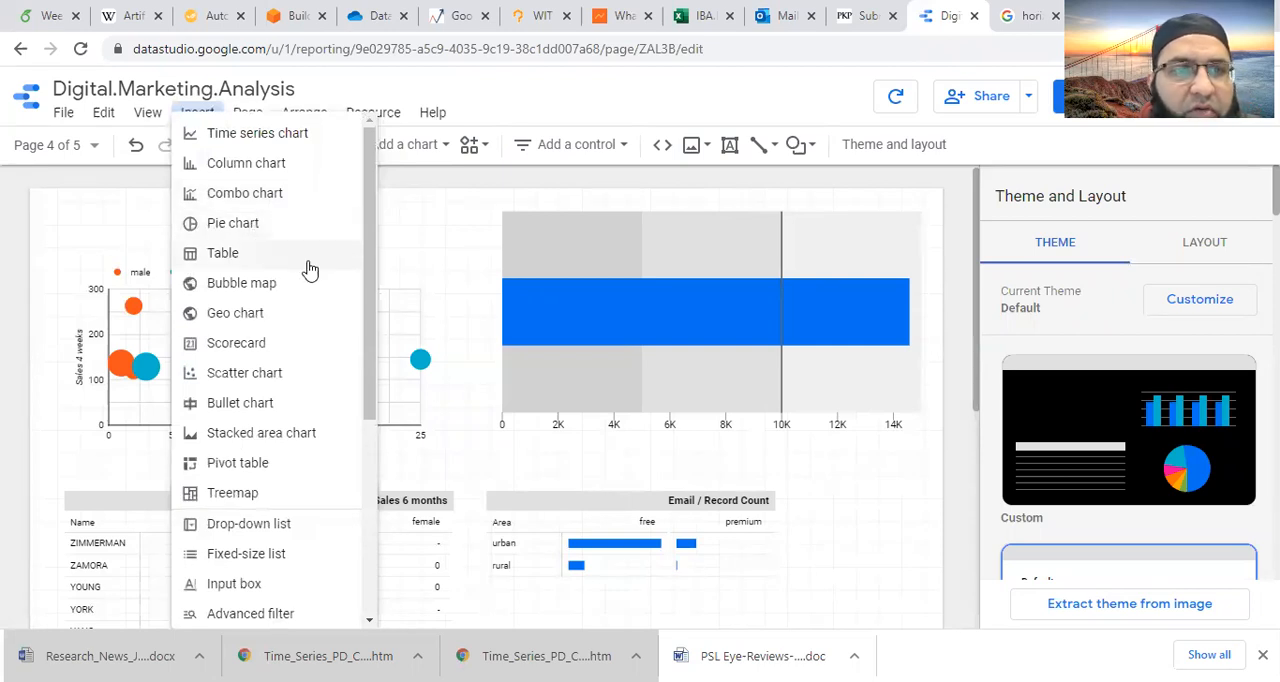
pyautogui.moveTo(368, 274); pyautogui.dragTo(368, 340)
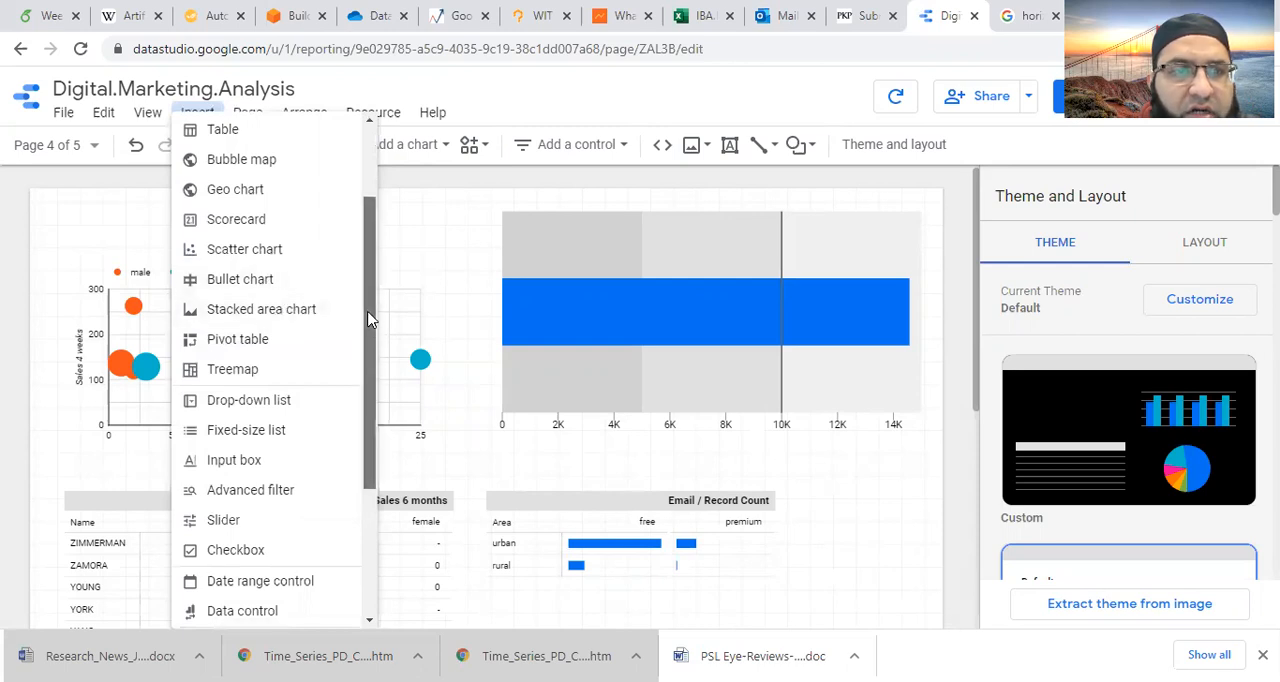
pyautogui.moveTo(363, 323); pyautogui.dragTo(368, 336)
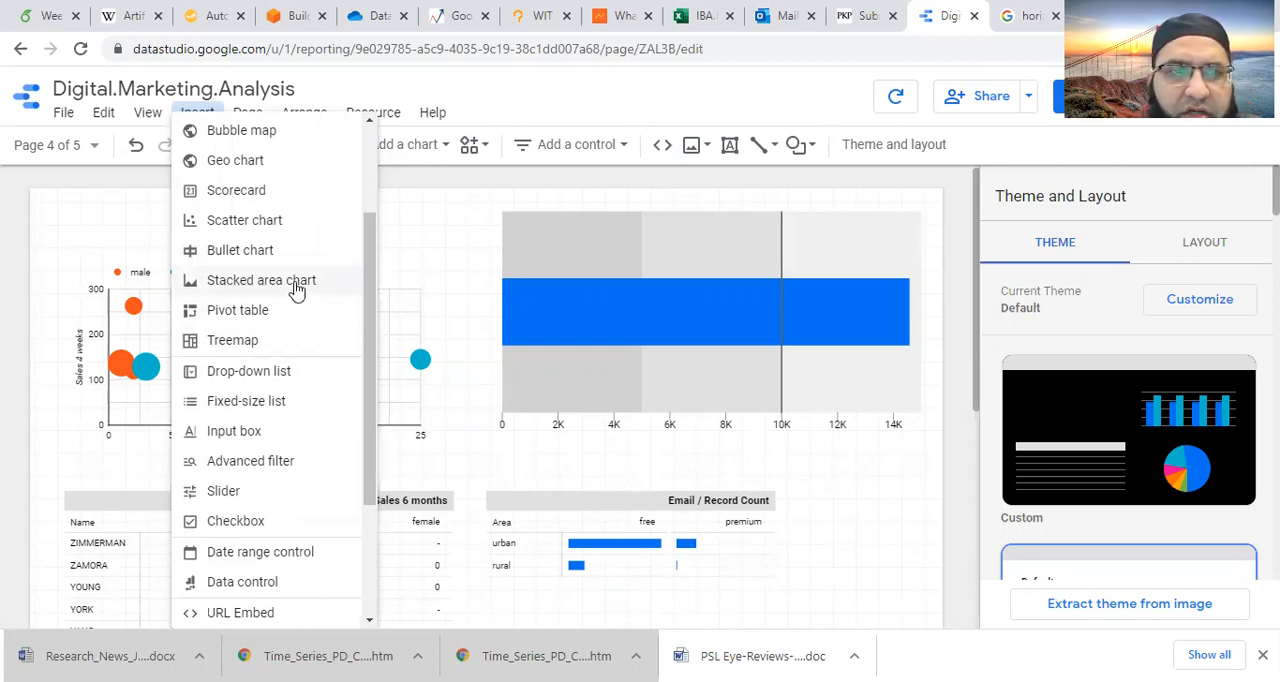
pyautogui.moveTo(364, 302); pyautogui.dragTo(364, 336)
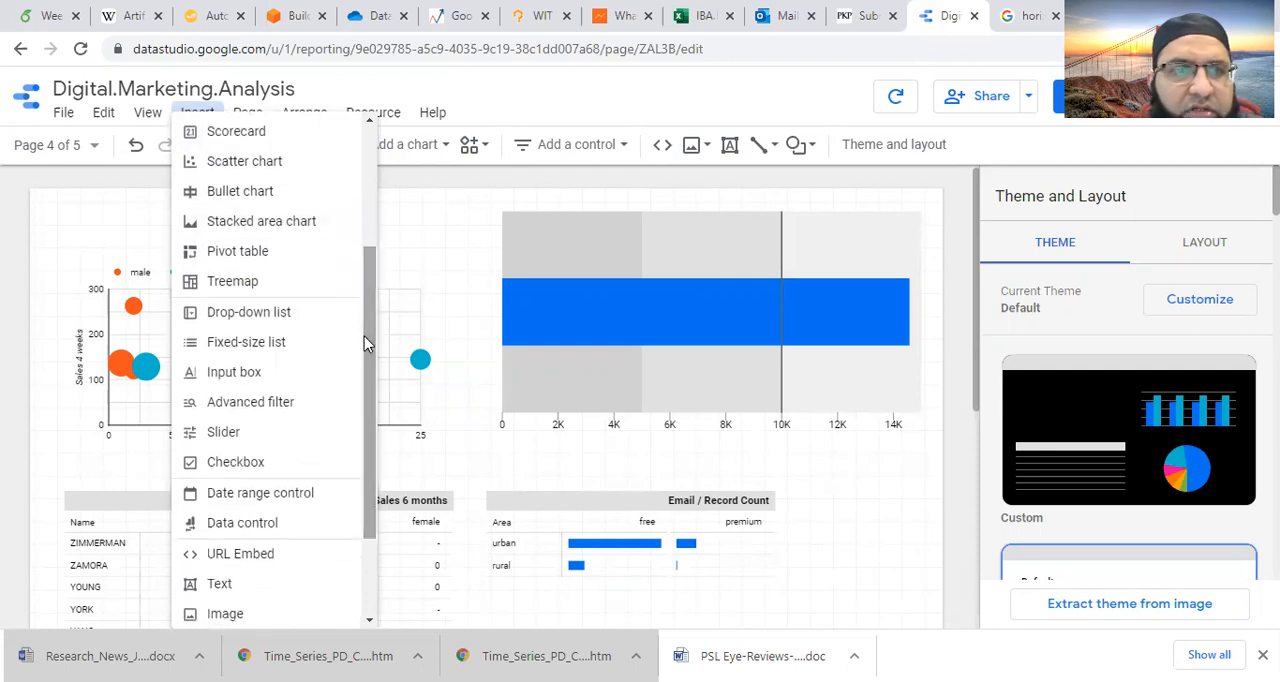
pyautogui.click(287, 314)
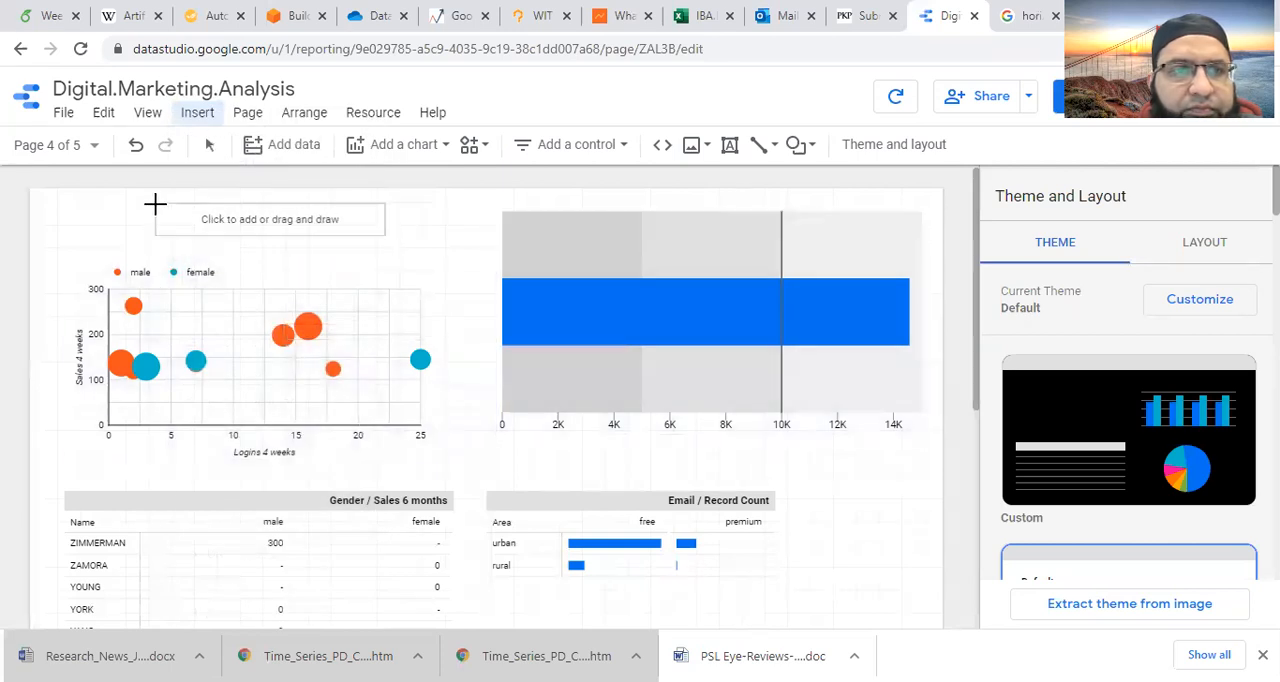
pyautogui.click(156, 204)
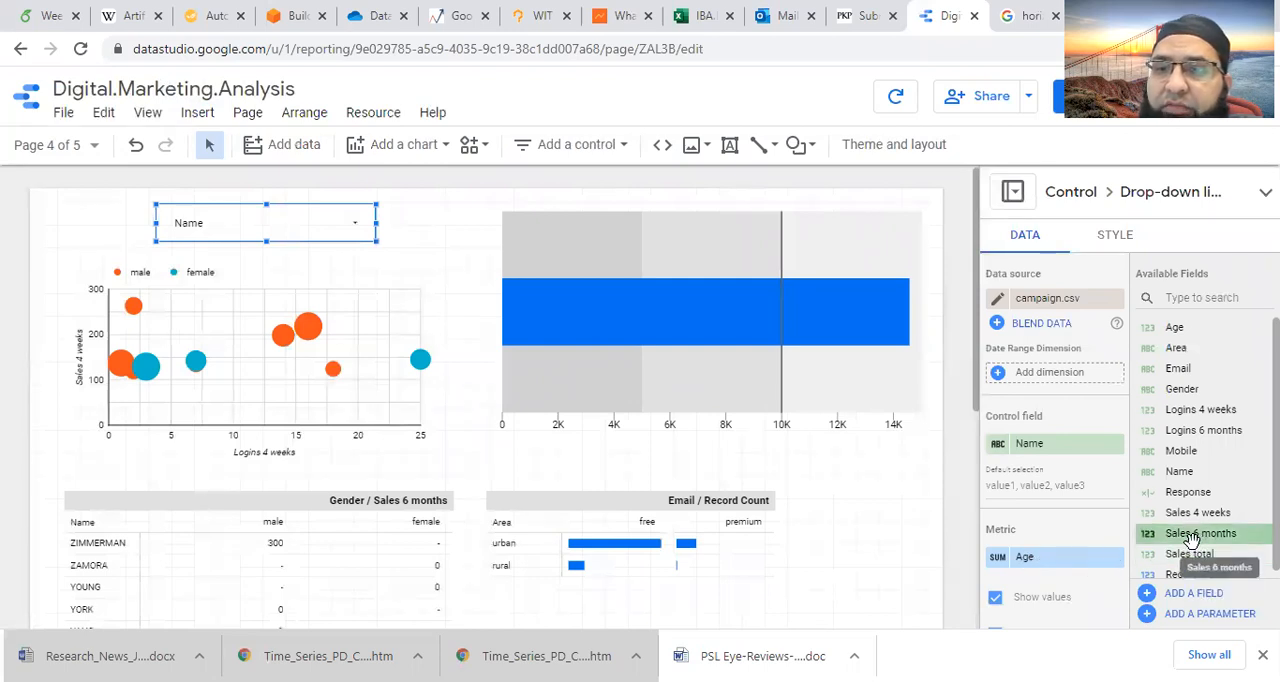
# - Set the drop-down control's metric to Sales 6 months and make the control report-level
pyautogui.moveTo(1190, 538); pyautogui.dragTo(1074, 564)
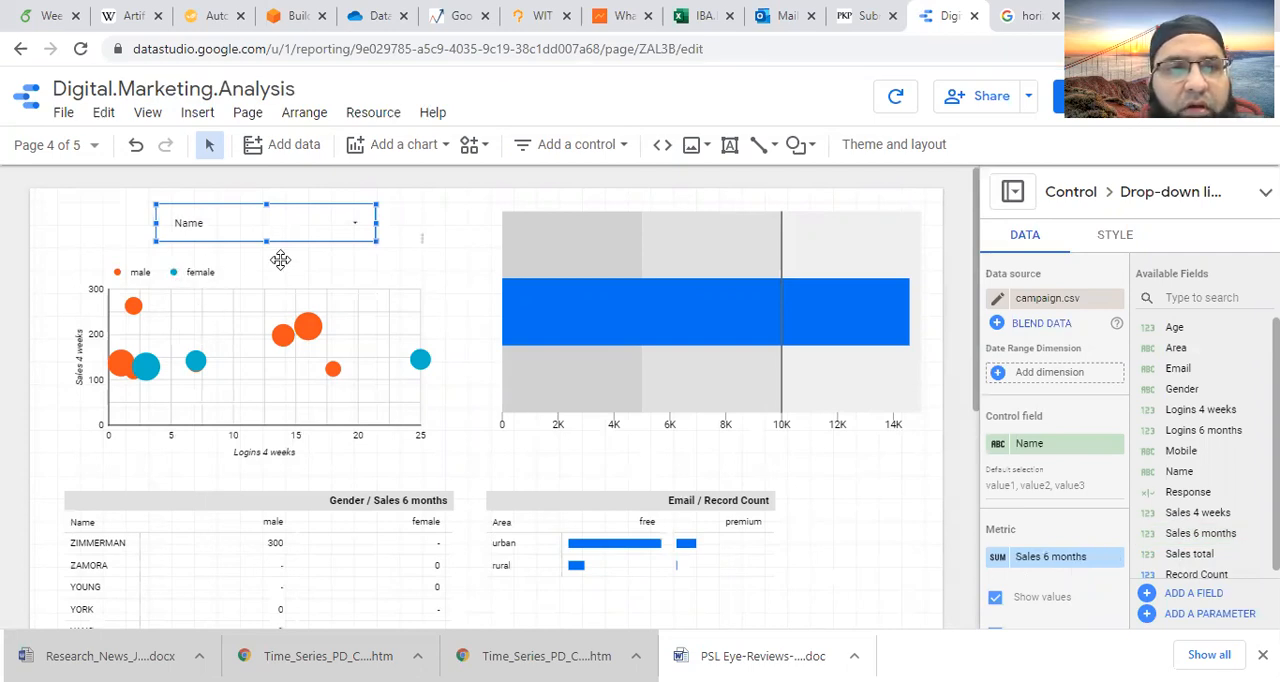
pyautogui.rightClick(340, 245)
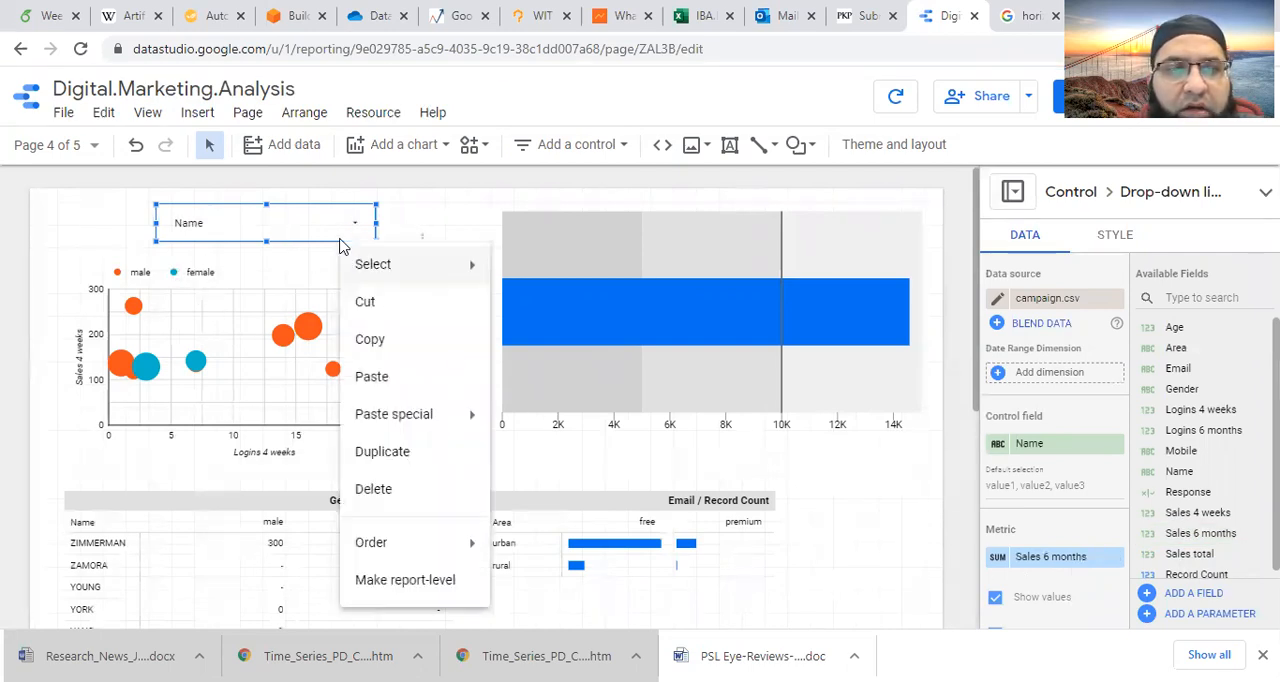
pyautogui.click(399, 583)
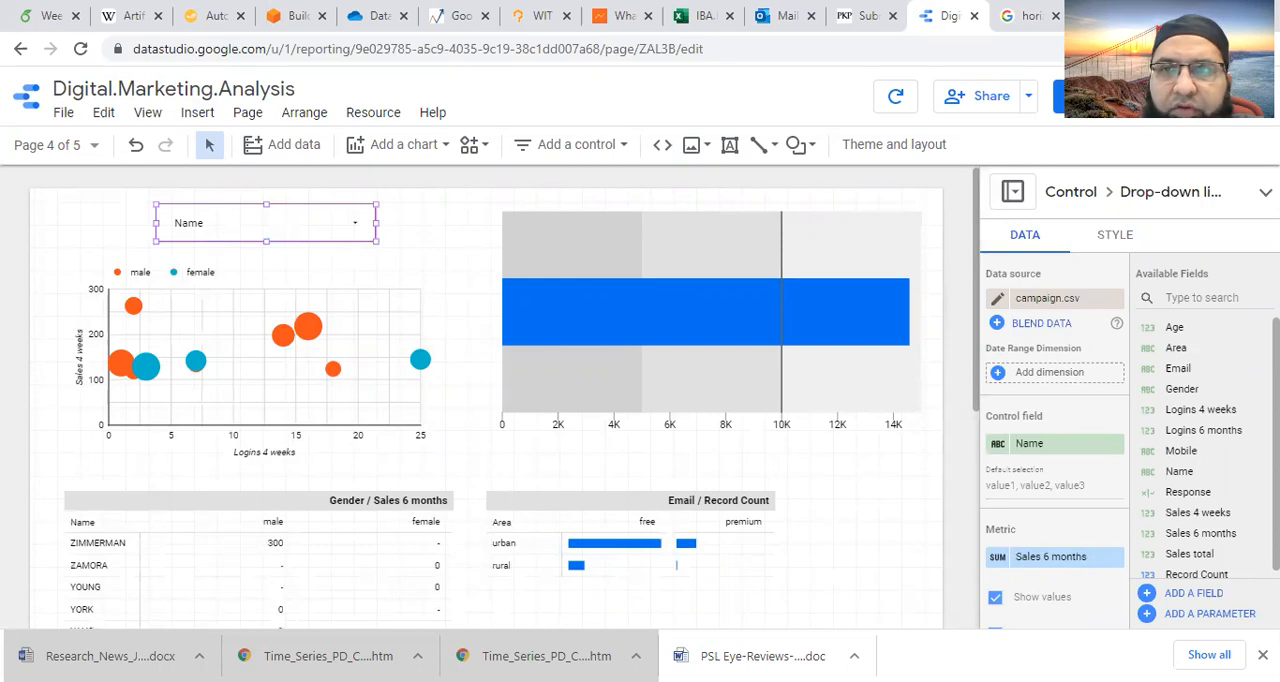
# - Switch the report to view mode and test the Name drop-down by deselecting and reselecting all names
pyautogui.click(1070, 96)
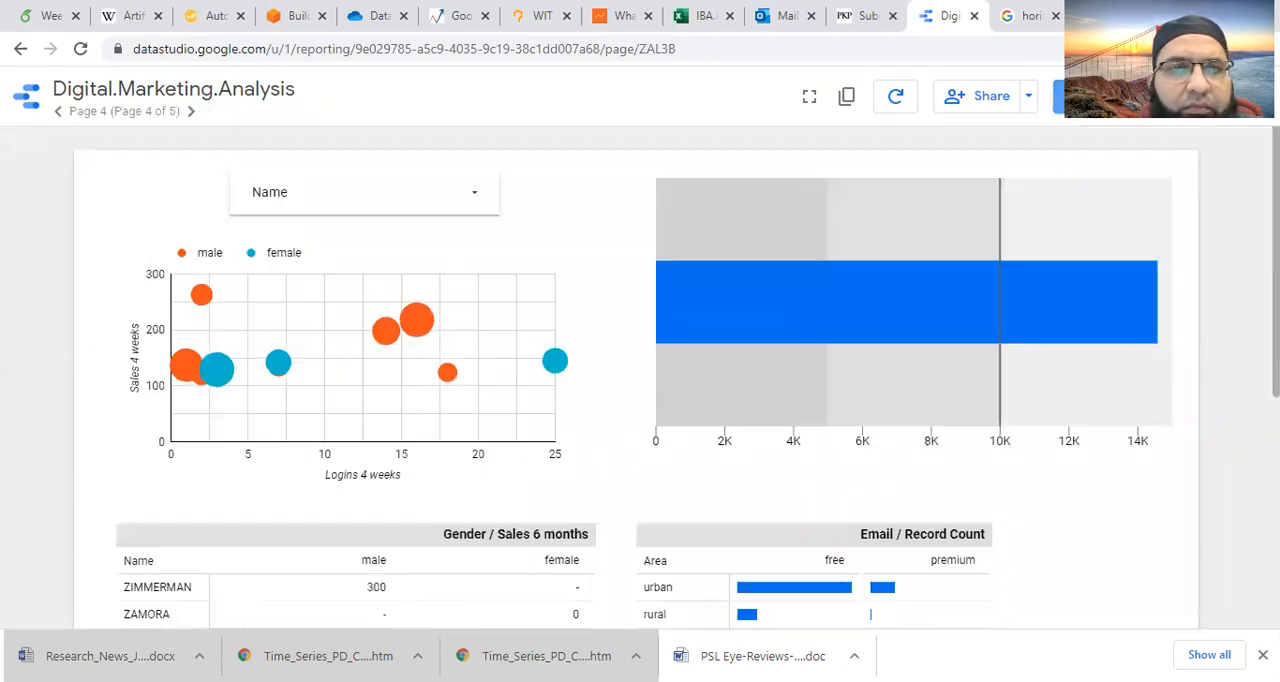
pyautogui.click(476, 202)
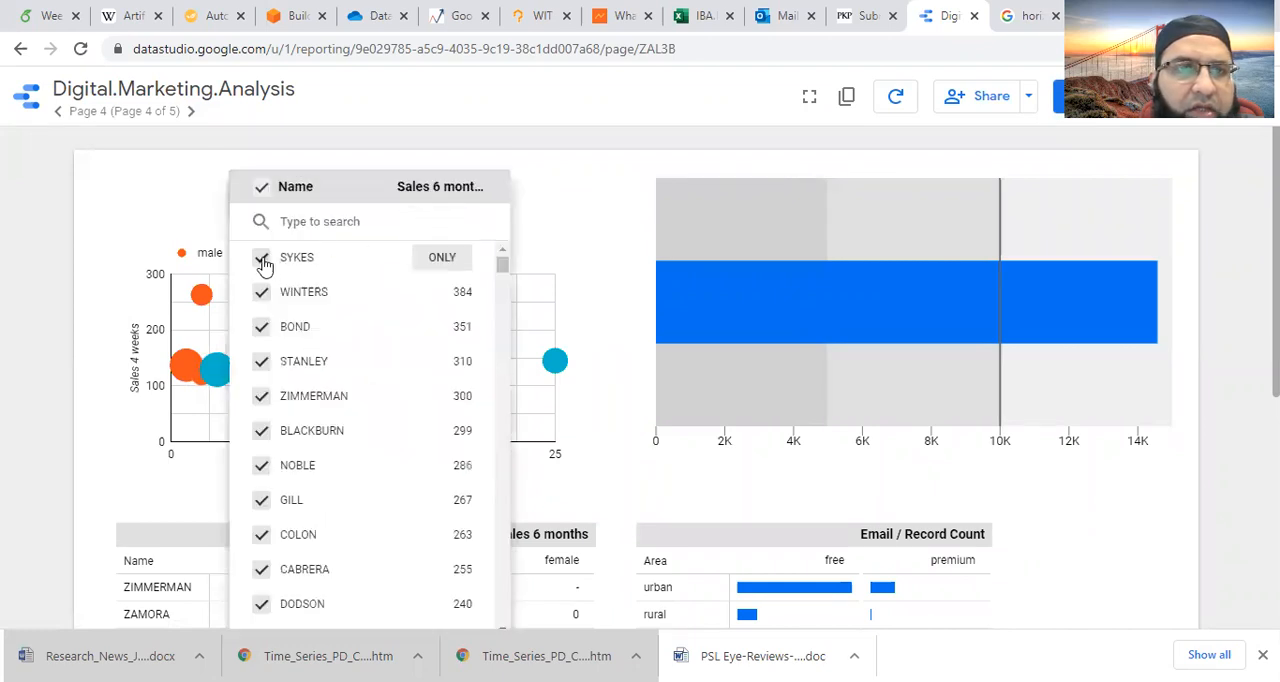
pyautogui.click(261, 189)
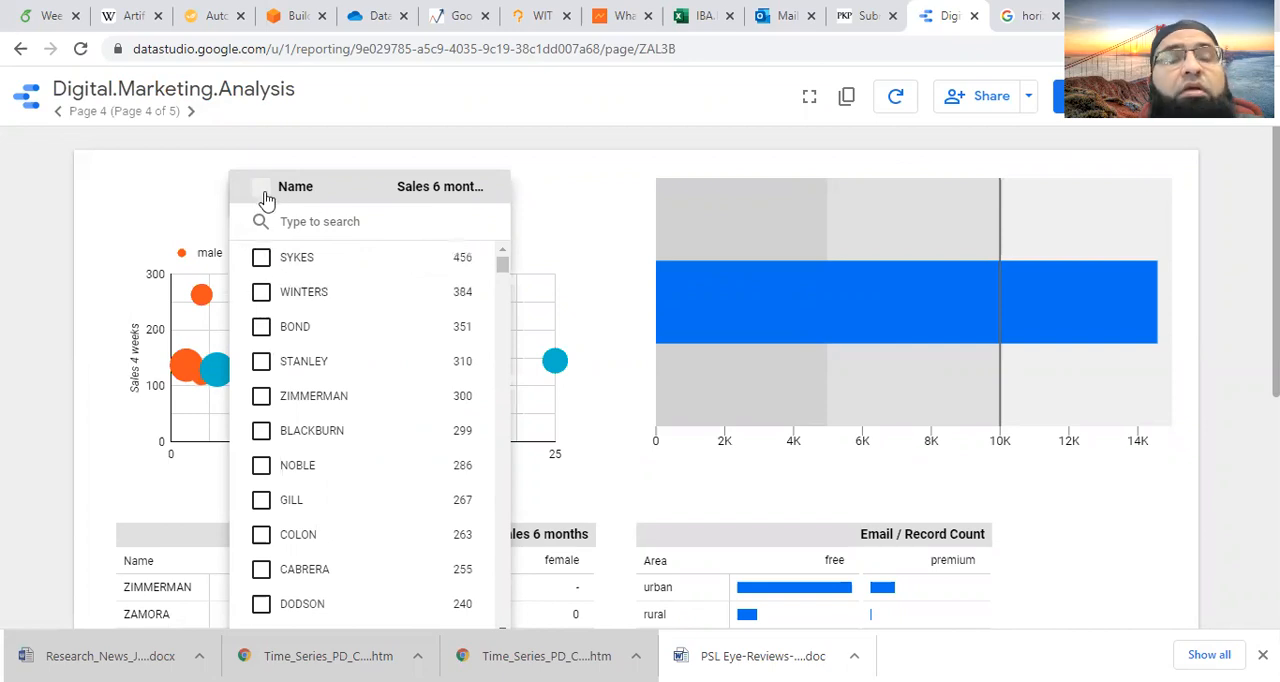
pyautogui.click(263, 192)
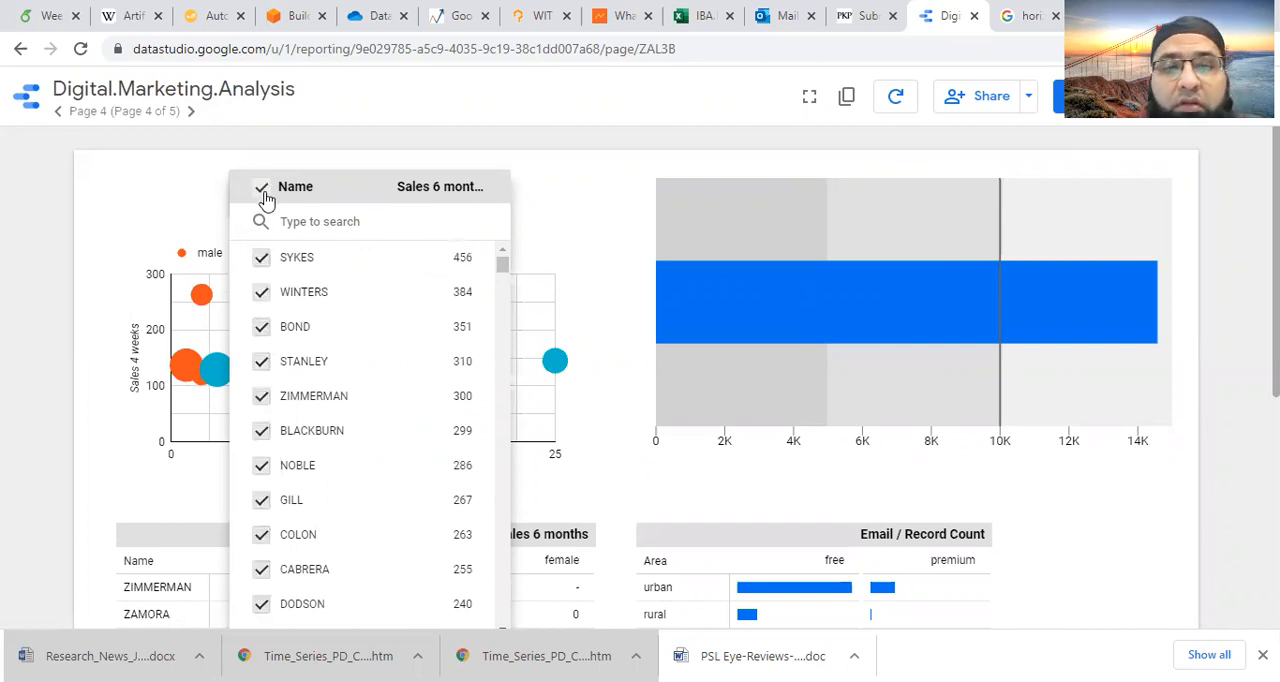
# - Review the charts and tables on page 4, and deselect all names in the Name drop-down to check its effect
pyautogui.click(567, 195)
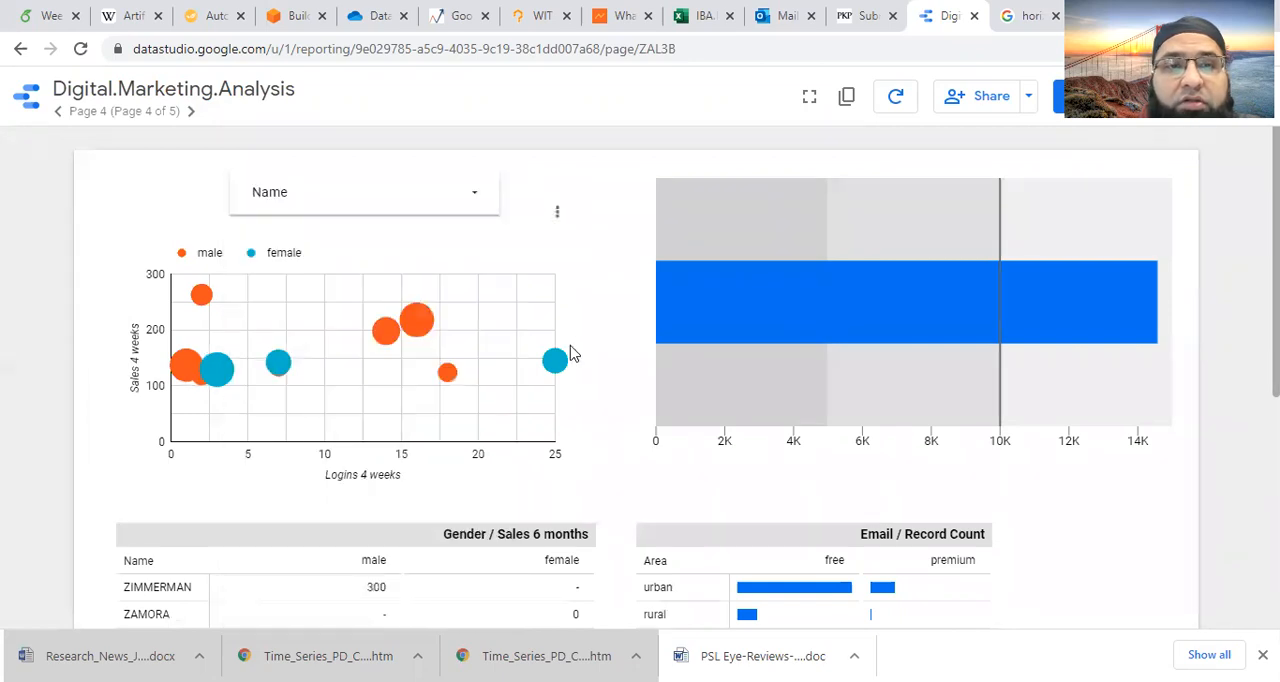
pyautogui.scroll(-1, 572, 354)
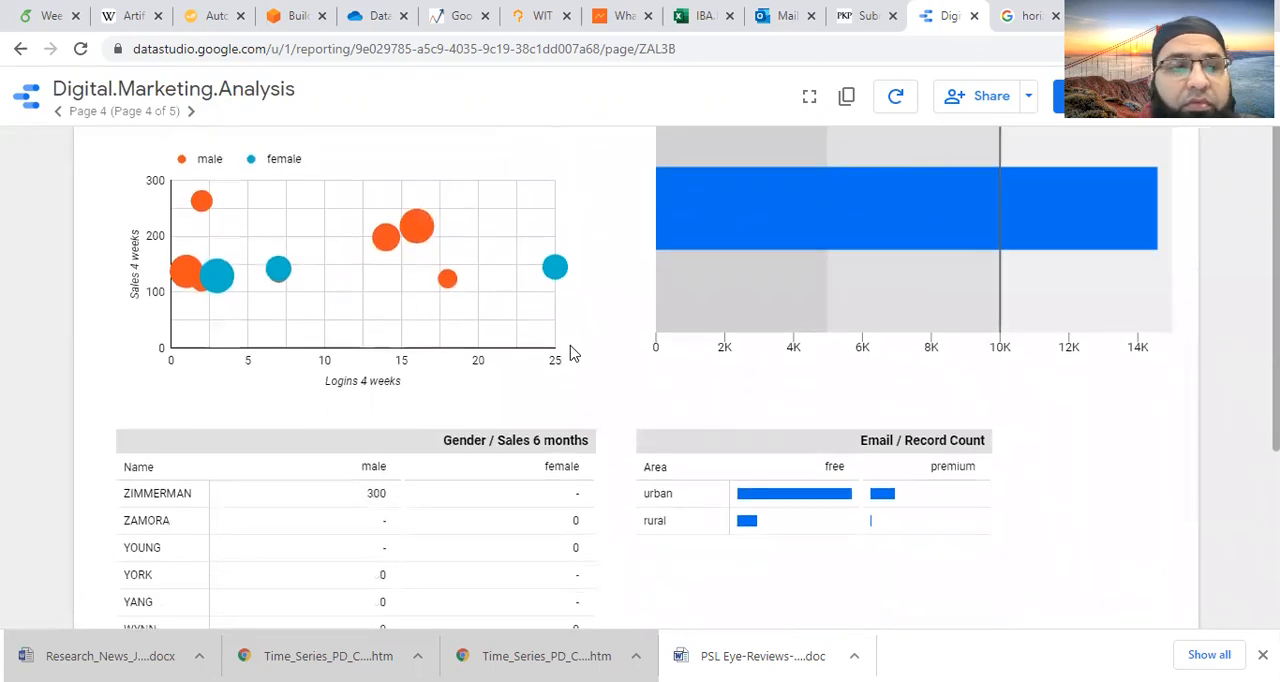
pyautogui.scroll(1, 572, 354)
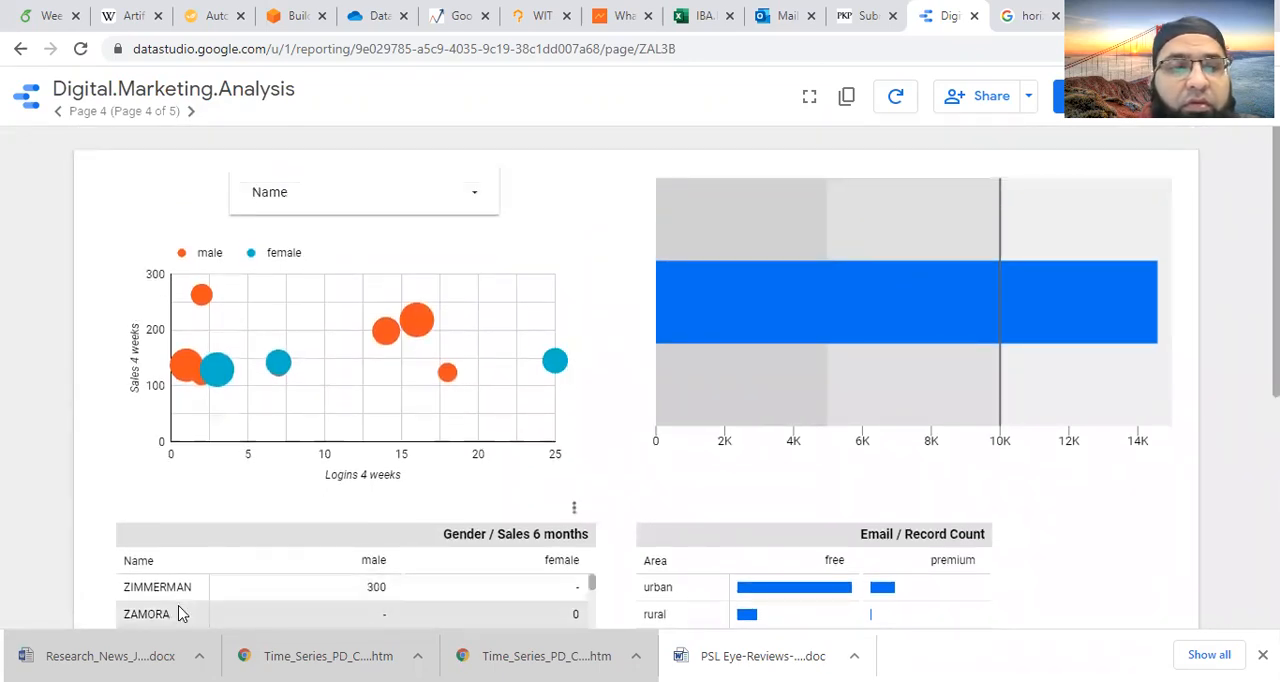
pyautogui.click(478, 205)
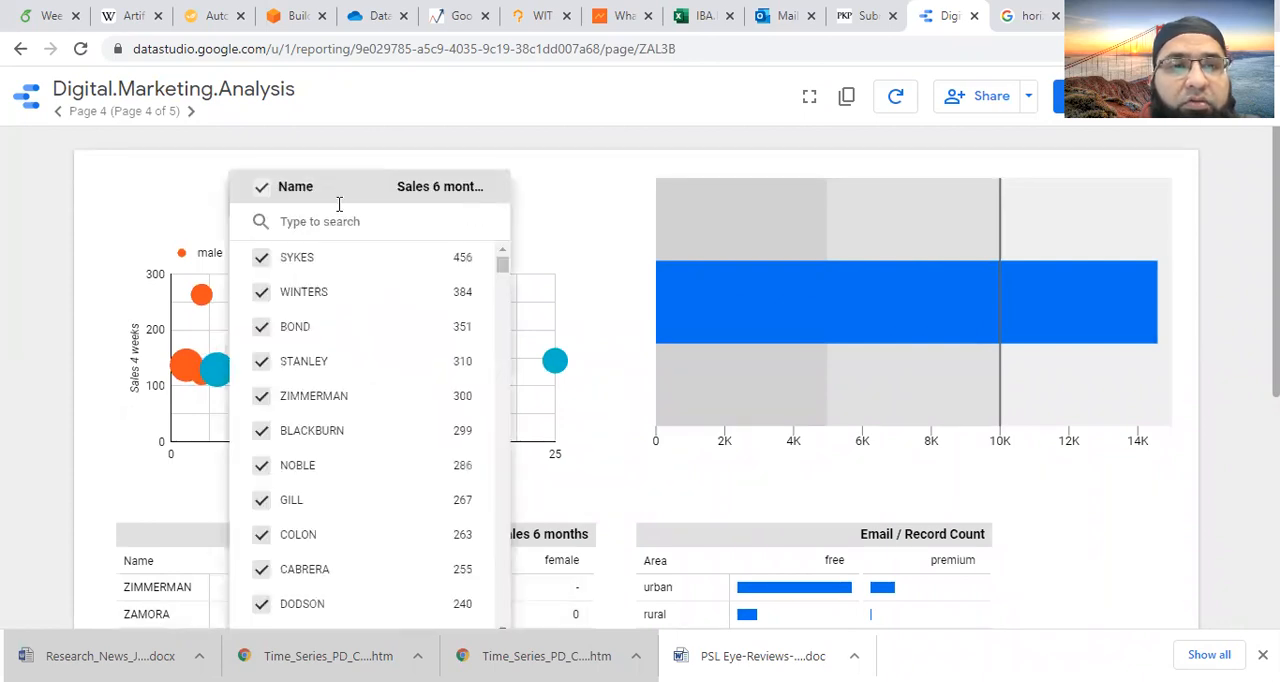
pyautogui.click(259, 194)
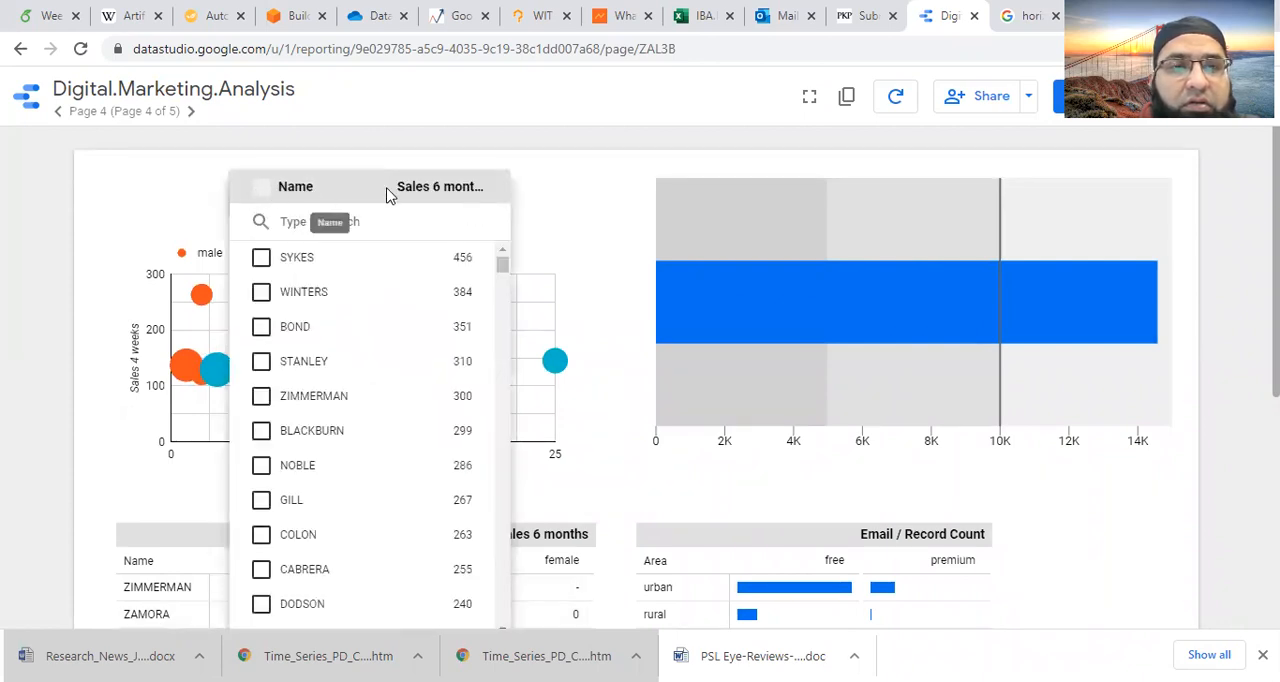
pyautogui.click(582, 194)
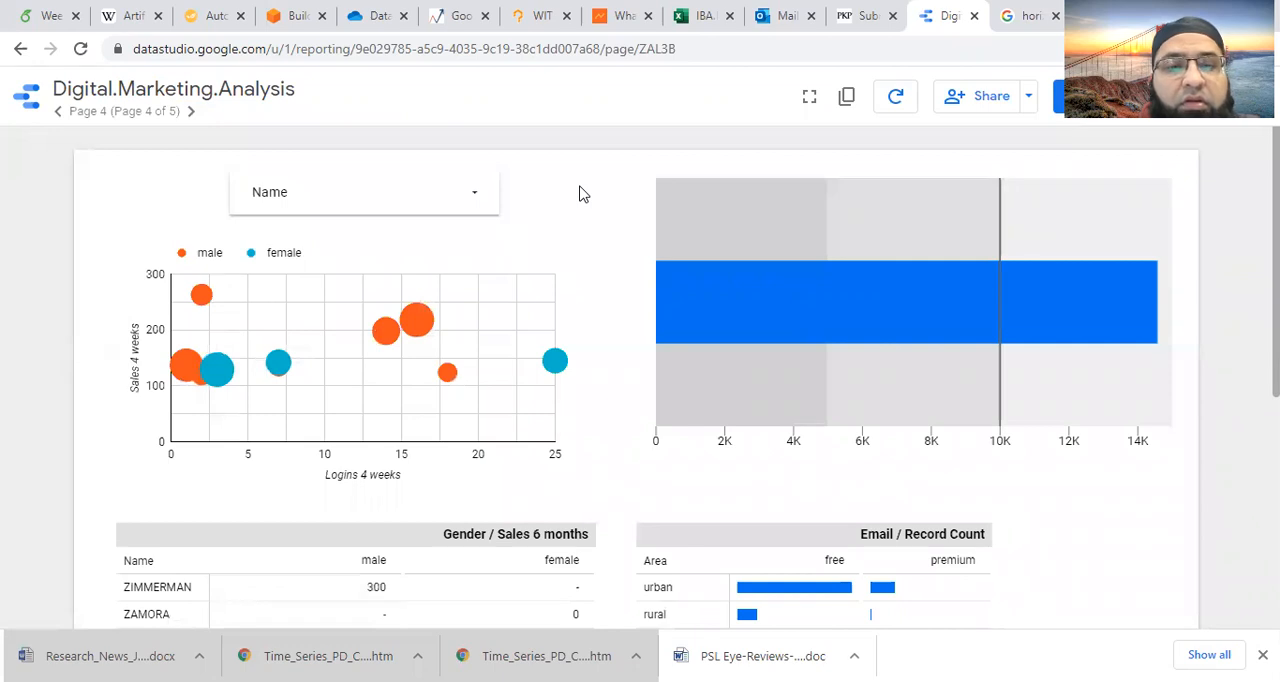
pyautogui.moveTo(414, 334)
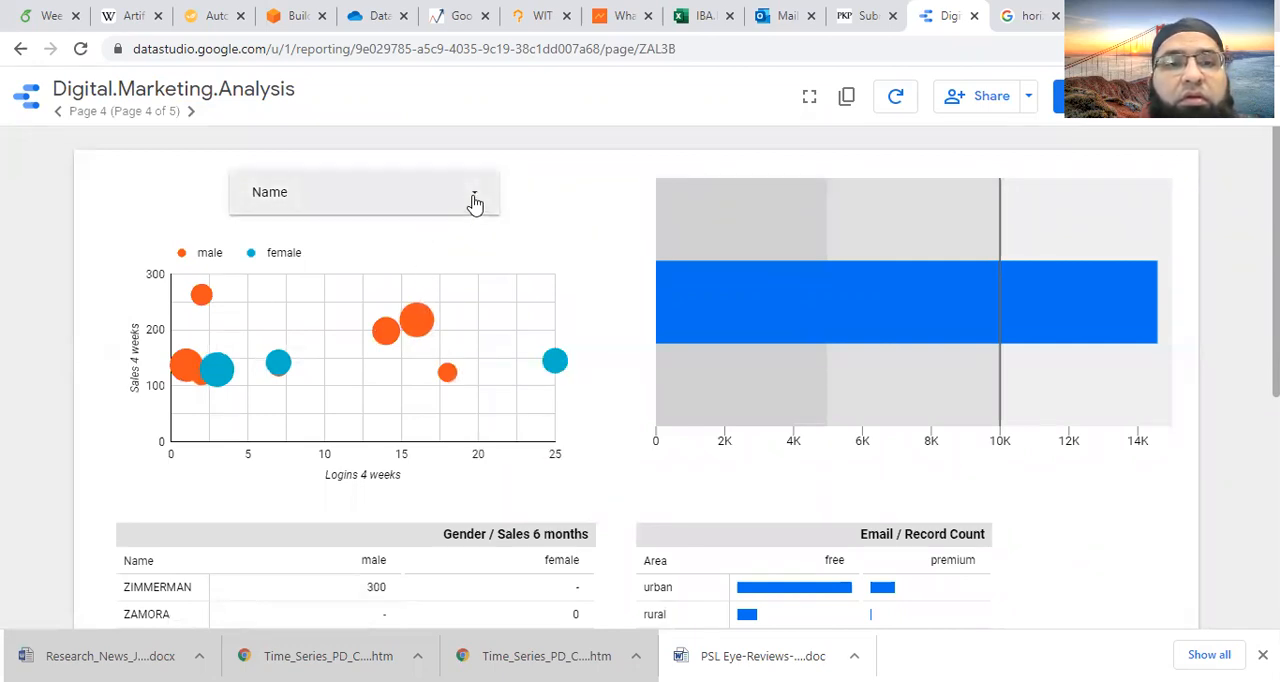
# - Return to edit mode and make the Name drop-down control page-level
pyautogui.click(1090, 112)
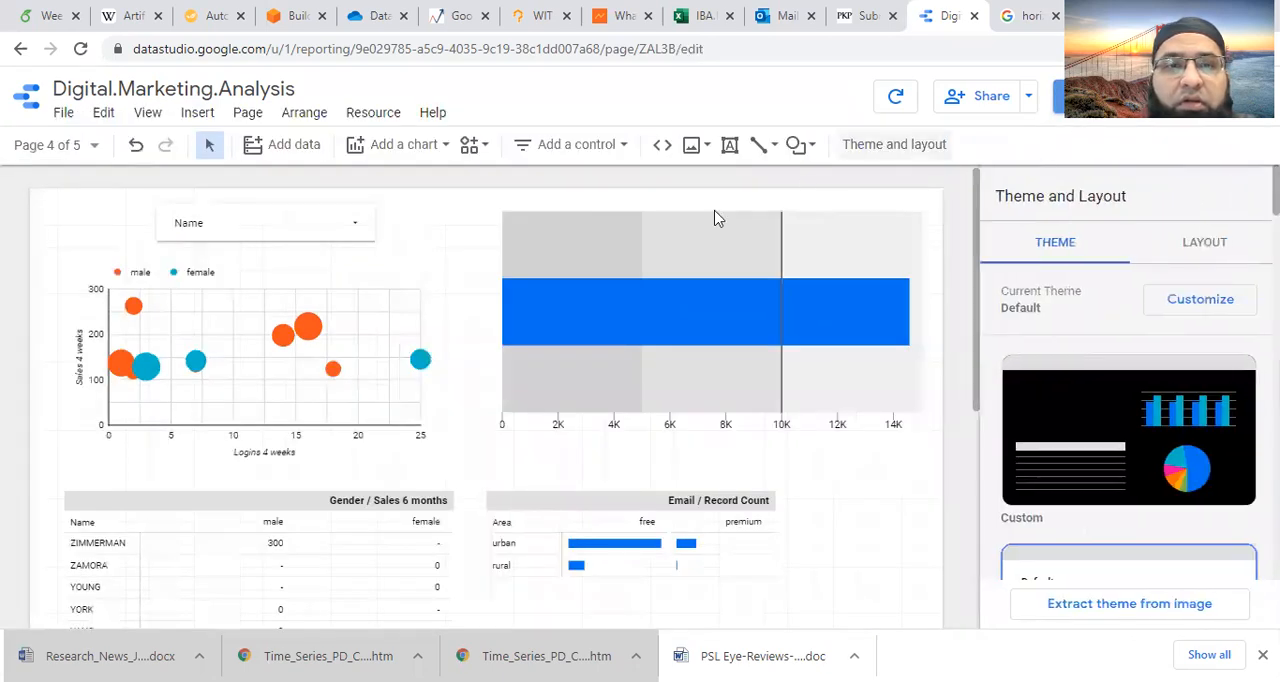
pyautogui.click(350, 231)
pyautogui.rightClick(350, 231)
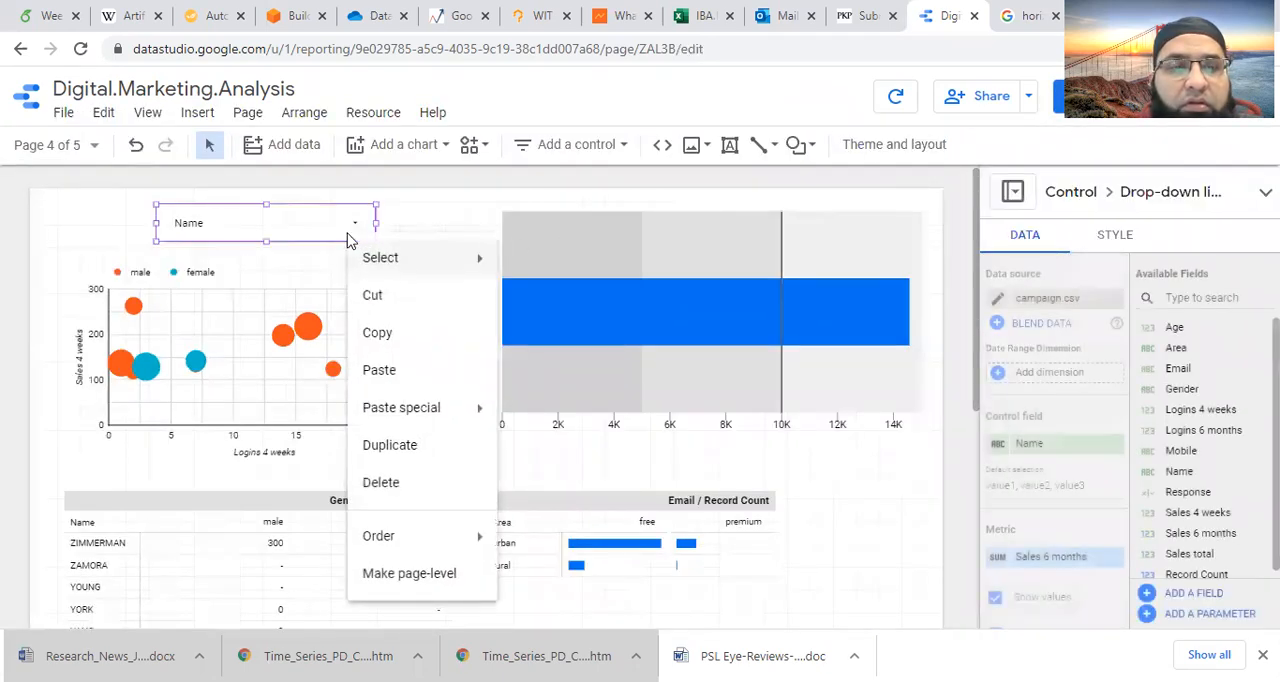
pyautogui.click(429, 575)
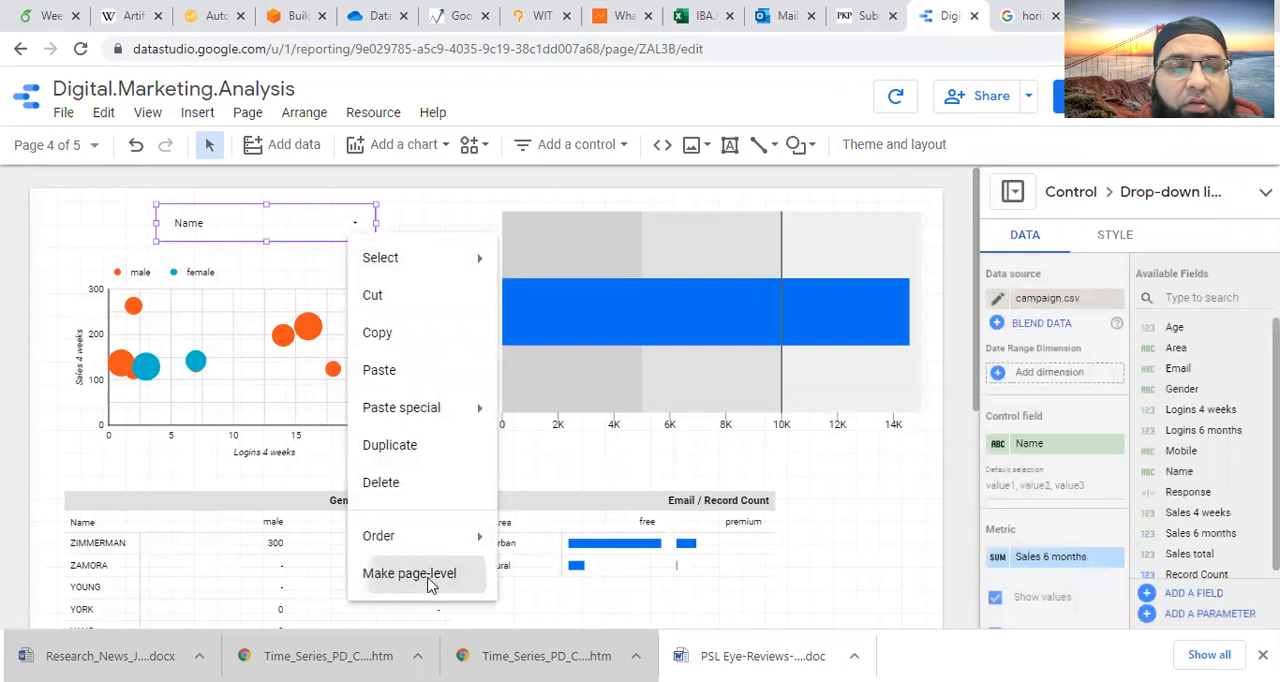
# - Switch to view mode, toggle all names off and on in the page-level drop-down, and inspect the page's charts and tables
pyautogui.click(1070, 96)
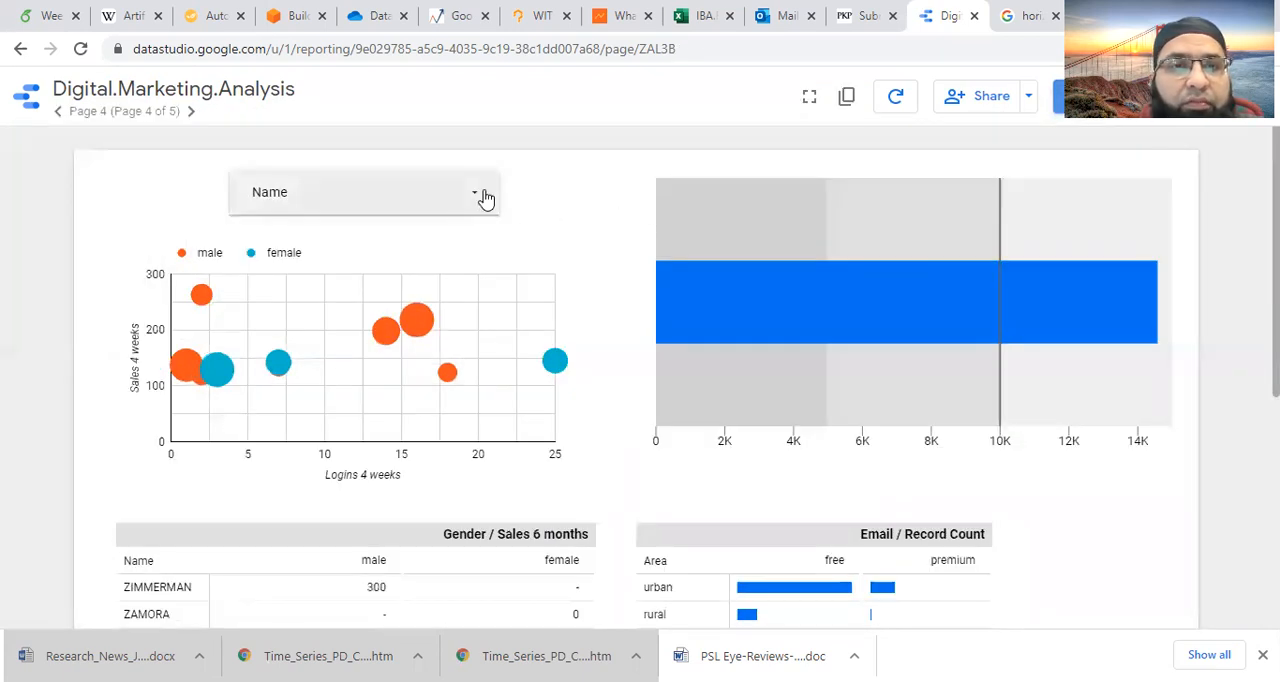
pyautogui.click(484, 196)
pyautogui.click(261, 190)
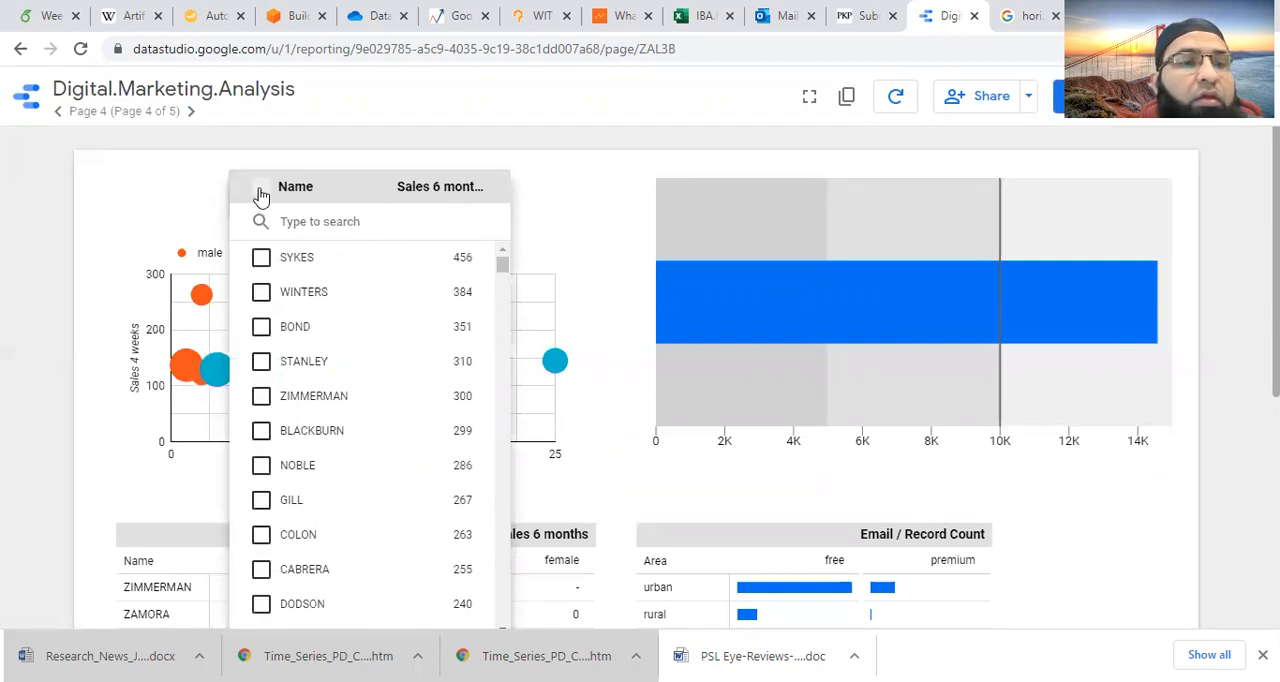
pyautogui.click(261, 192)
pyautogui.click(575, 187)
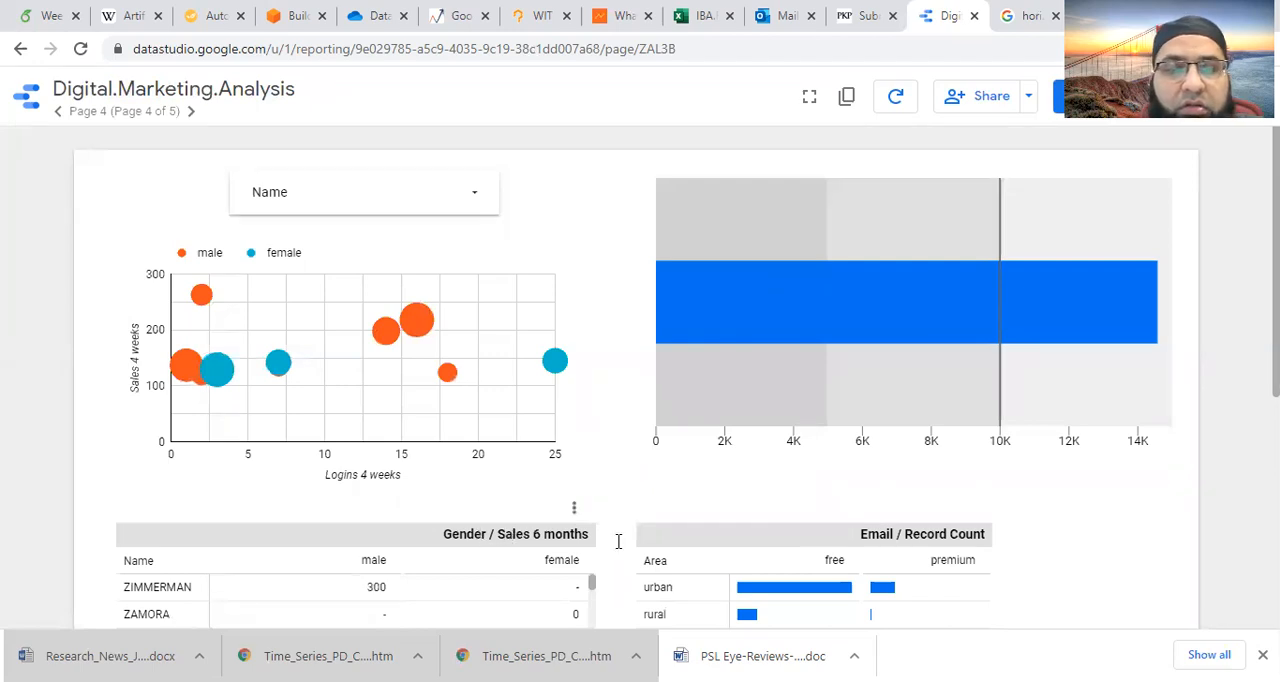
pyautogui.scroll(-2, 528, 541)
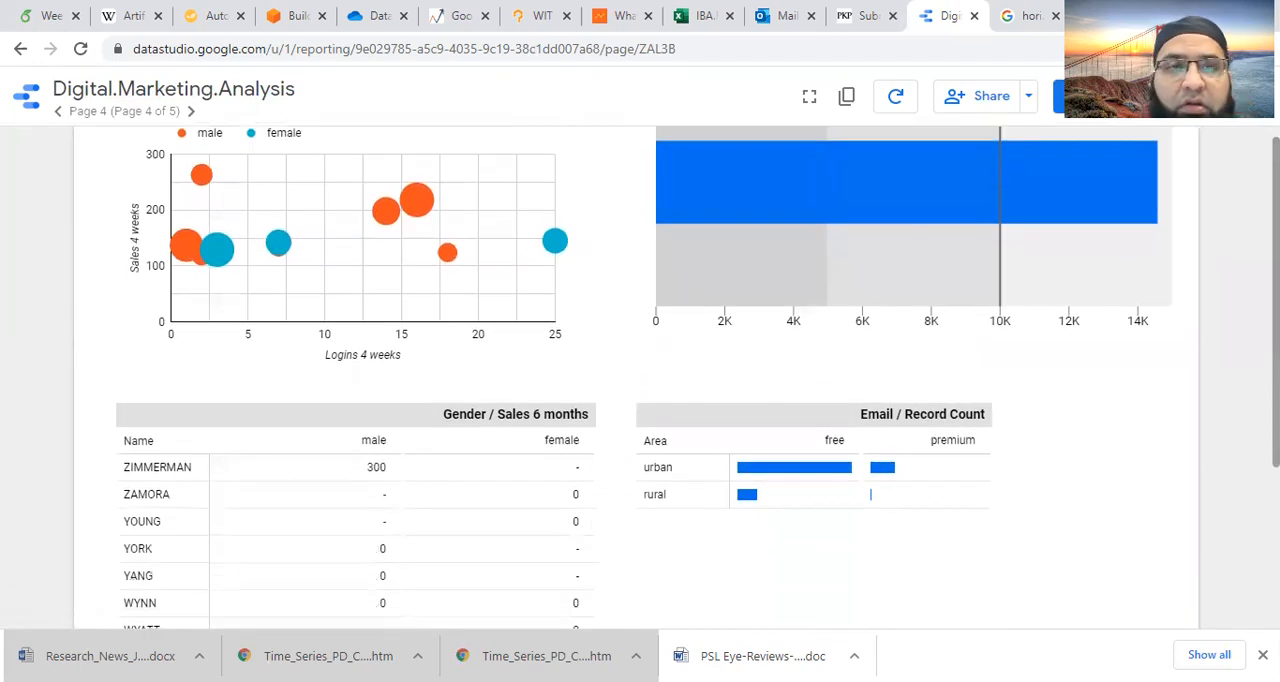
pyautogui.scroll(-3, 528, 541)
pyautogui.scroll(5, 640, 375)
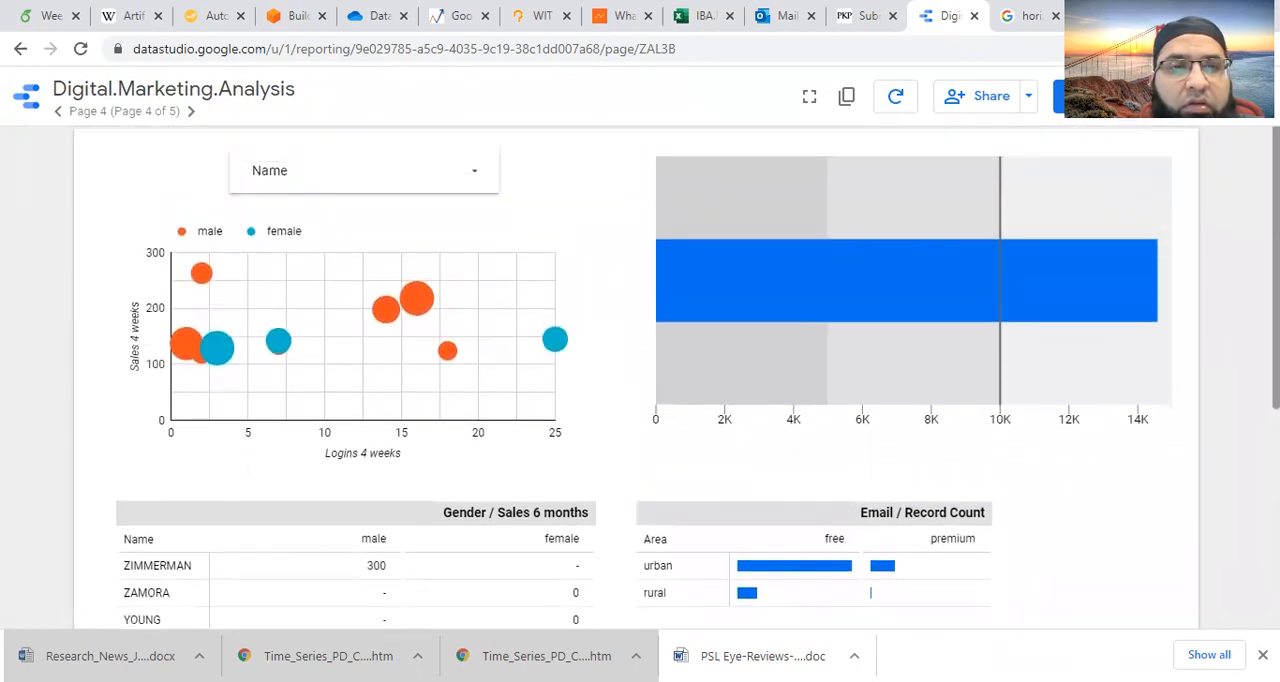
# - Exclude the first listed name in the Name drop-down, look through the list, and reselect all names
pyautogui.click(471, 168)
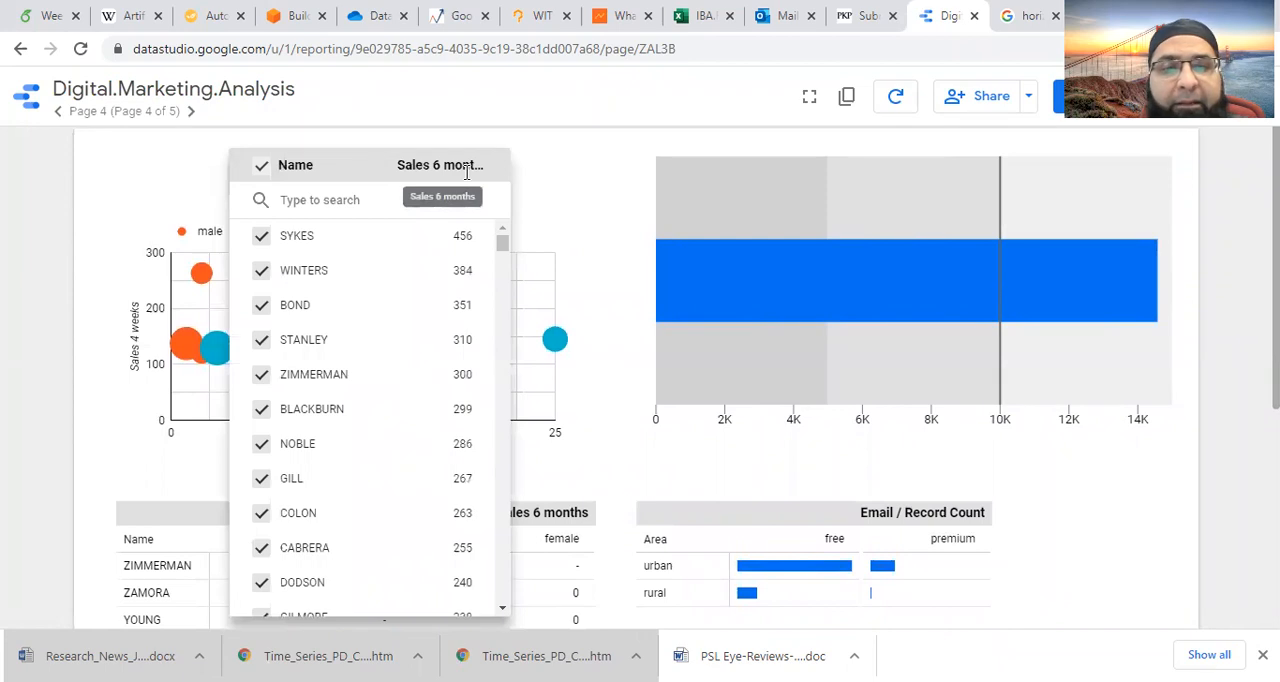
pyautogui.click(263, 244)
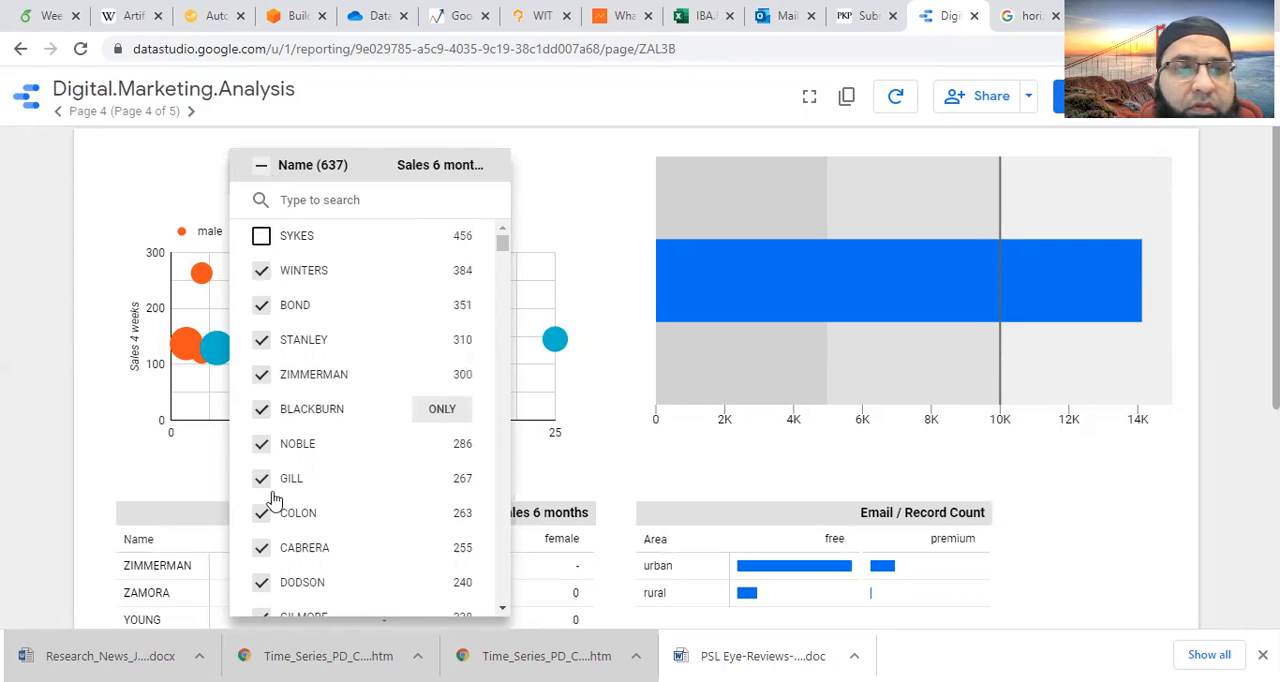
pyautogui.scroll(-12, 272, 500)
pyautogui.scroll(-12, 275, 505)
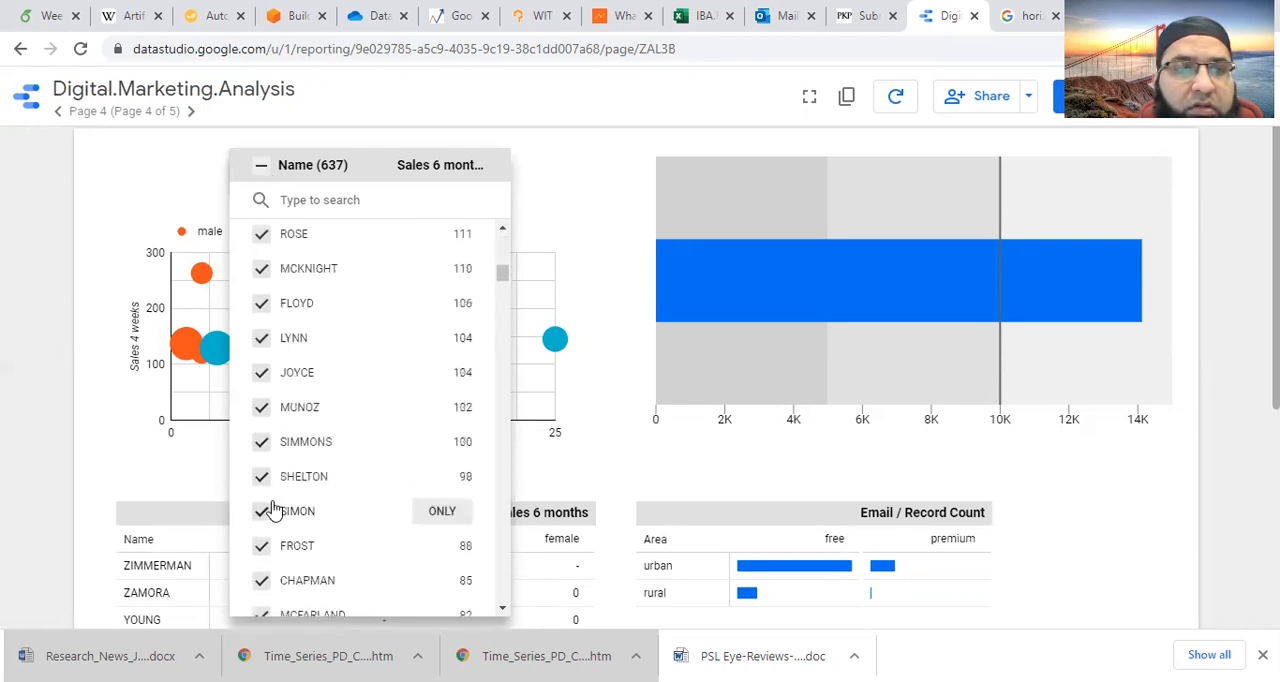
pyautogui.scroll(5, 280, 500)
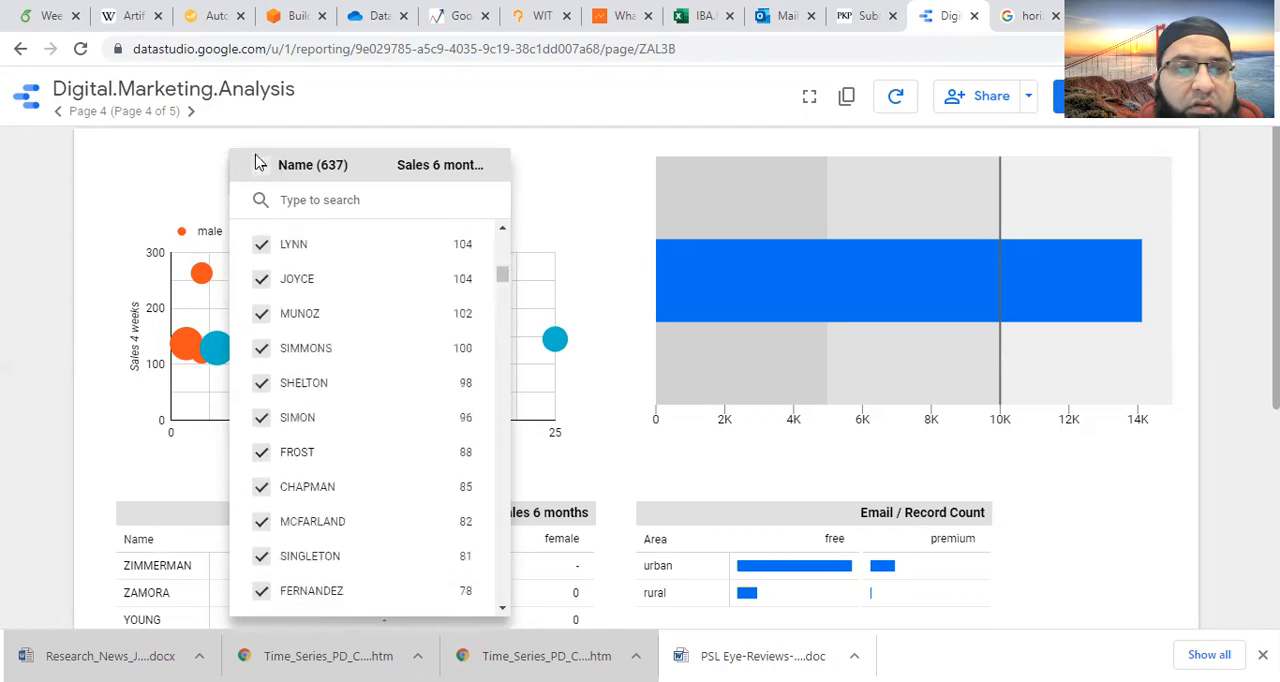
pyautogui.click(260, 170)
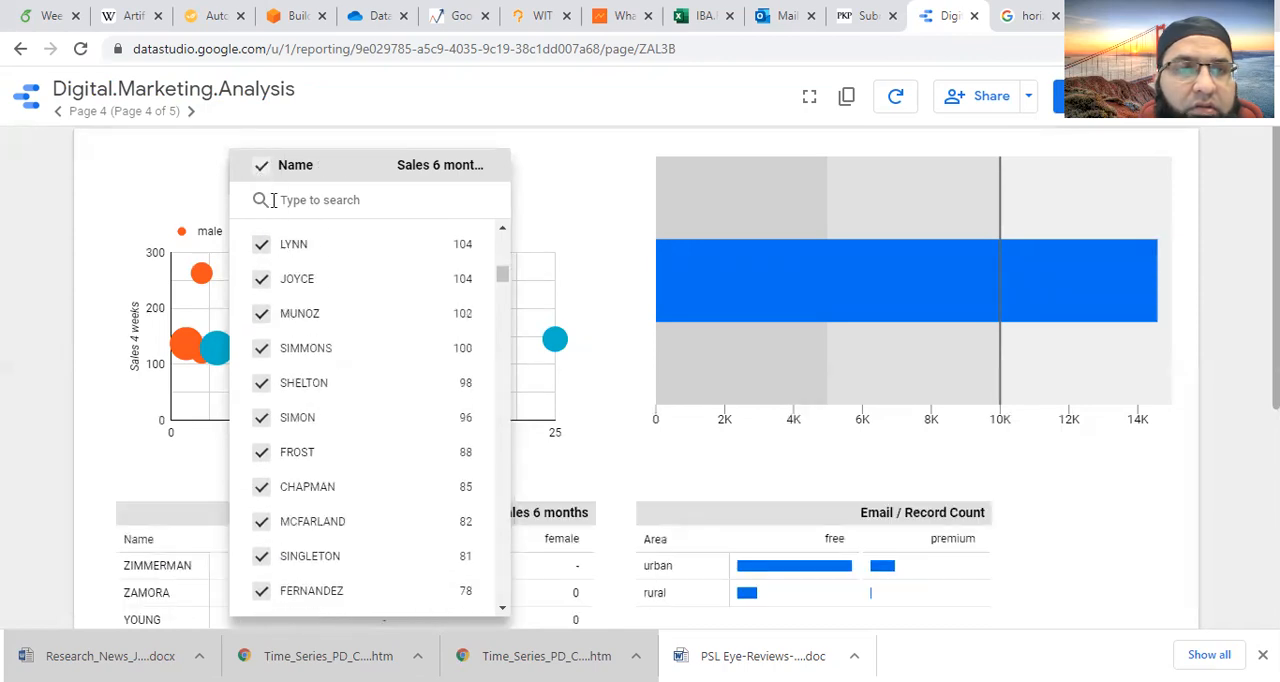
pyautogui.scroll(10, 283, 307)
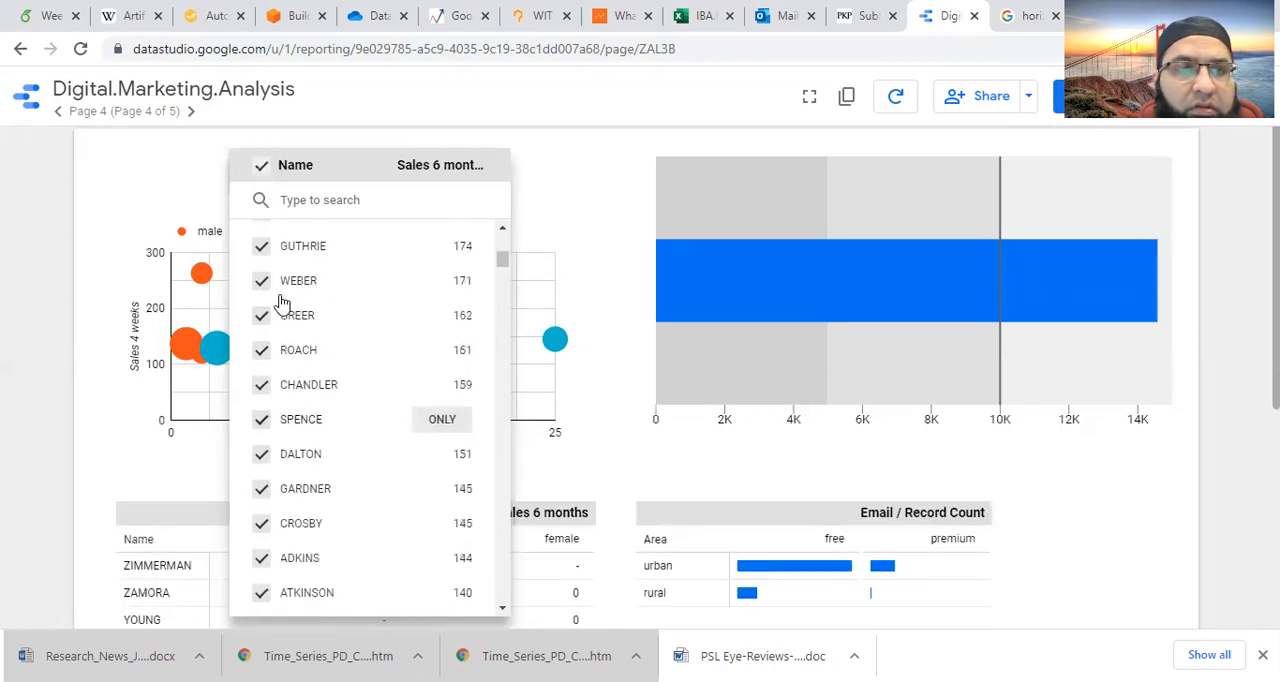
# - Filter the page to only the fifth and sixth names listed in the Name drop-down
pyautogui.click(262, 168)
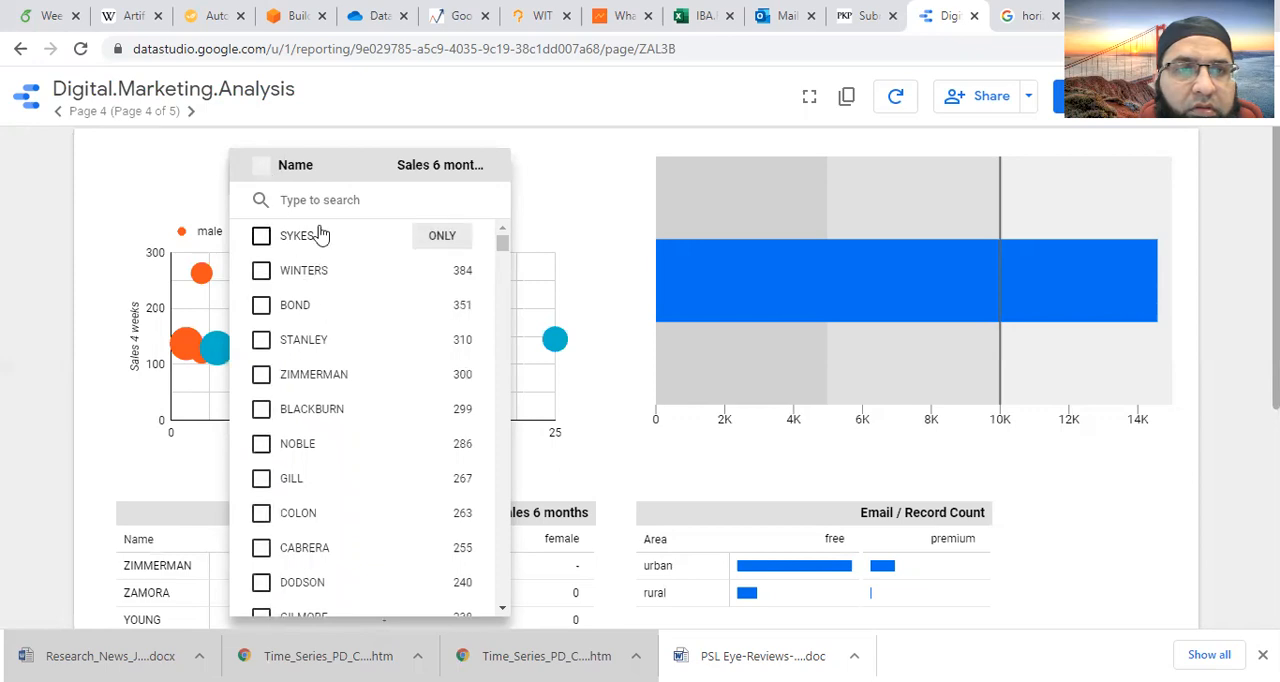
pyautogui.click(261, 409)
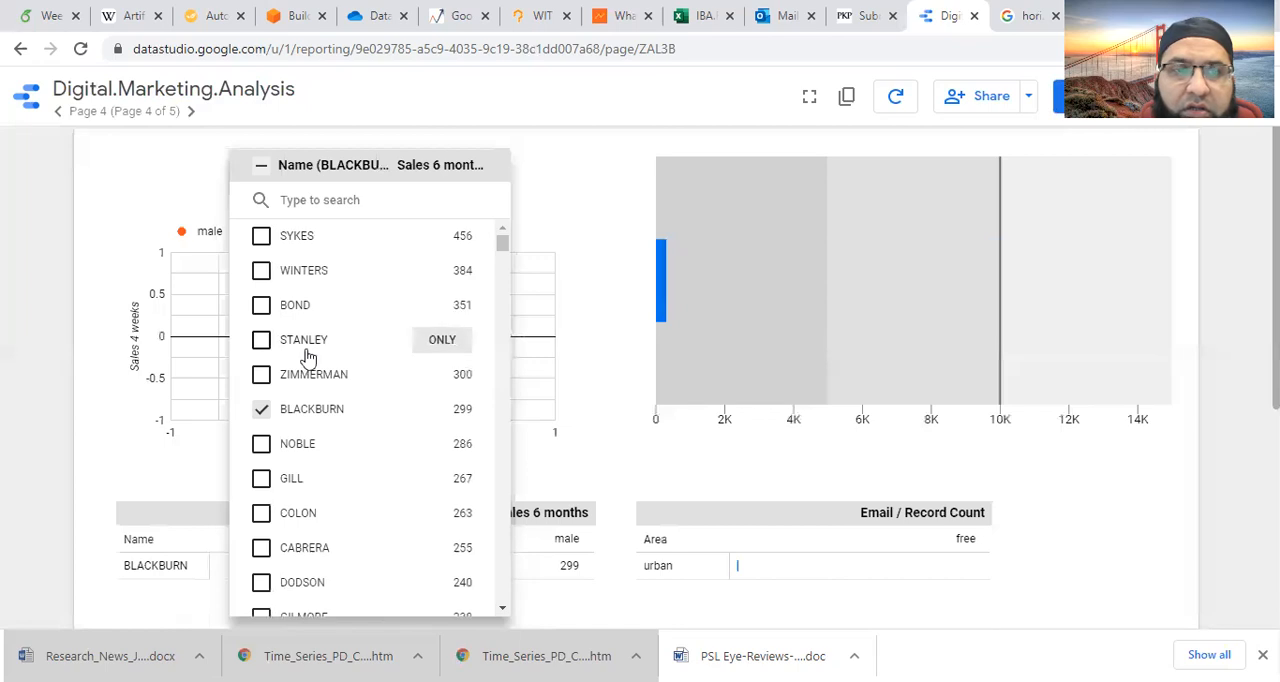
pyautogui.click(262, 374)
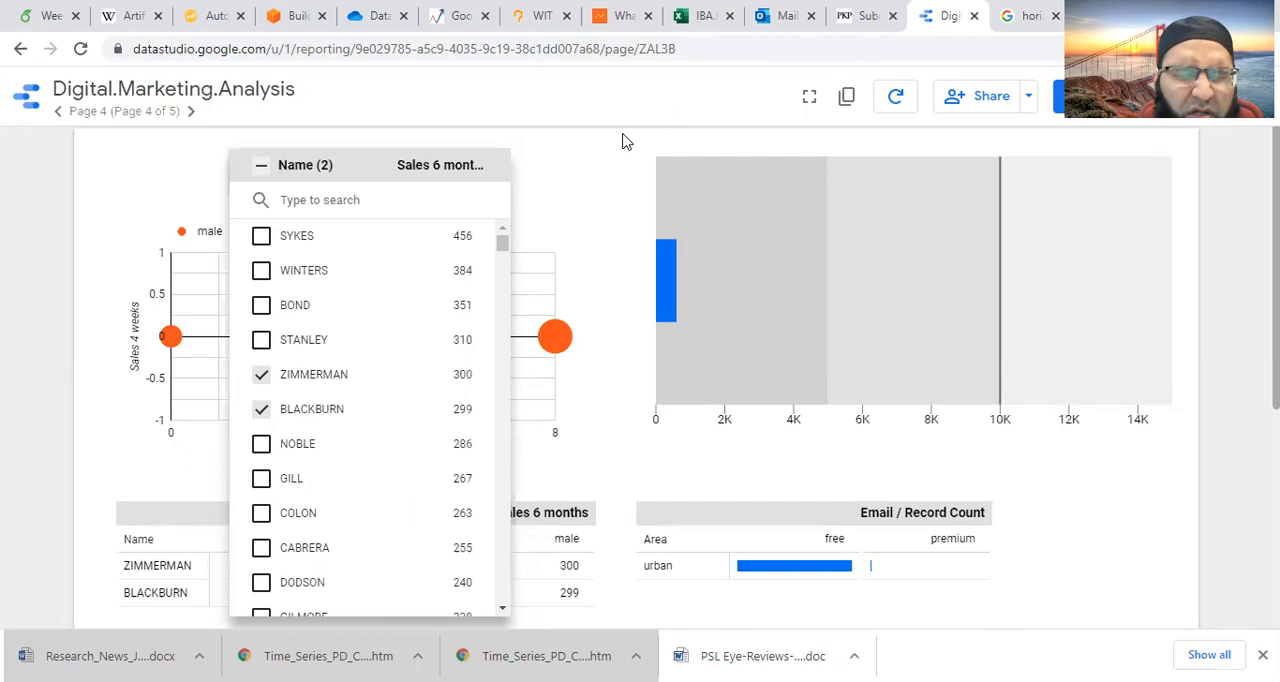
pyautogui.click(537, 164)
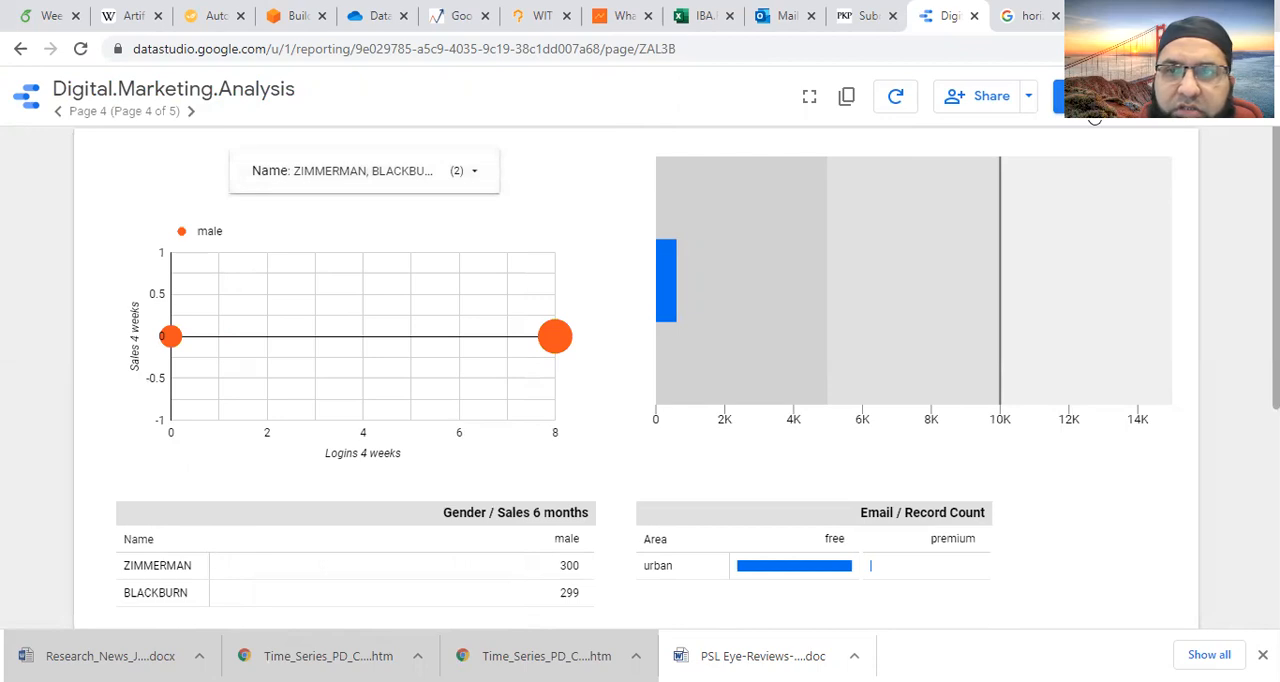
# - Return to edit mode and delete the Name drop-down control above the scatter chart
pyautogui.click(1092, 106)
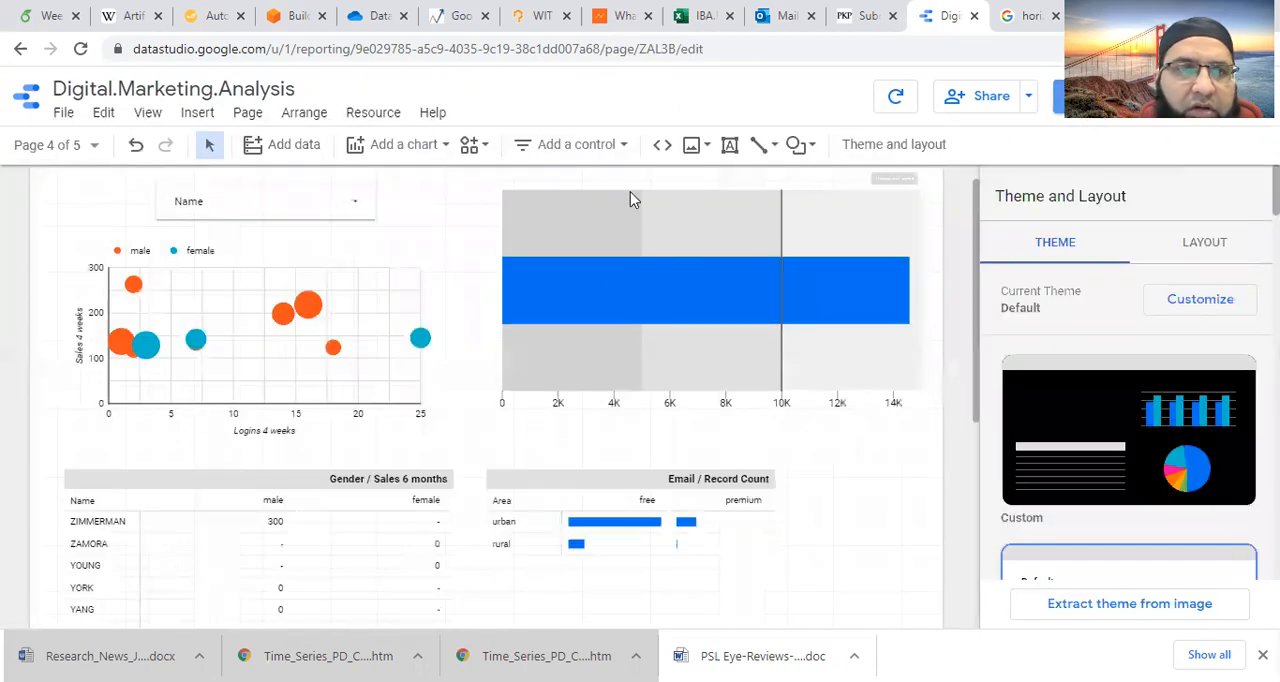
pyautogui.click(320, 215)
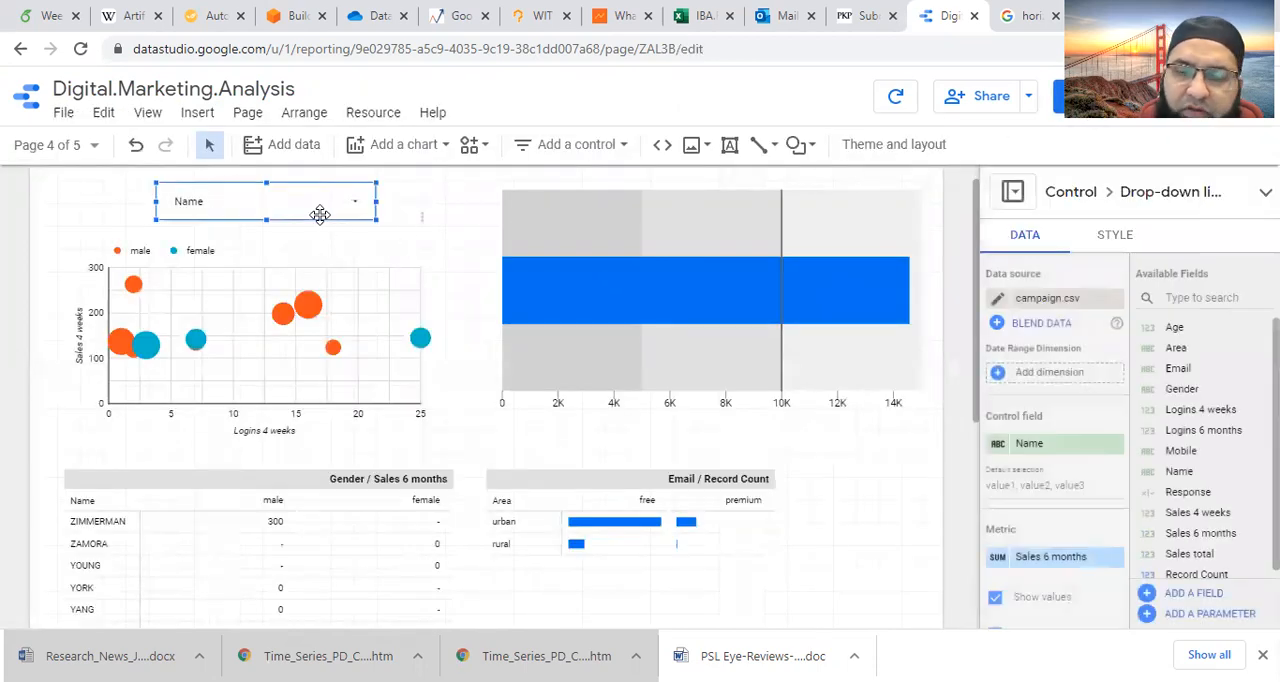
pyautogui.press('Delete')
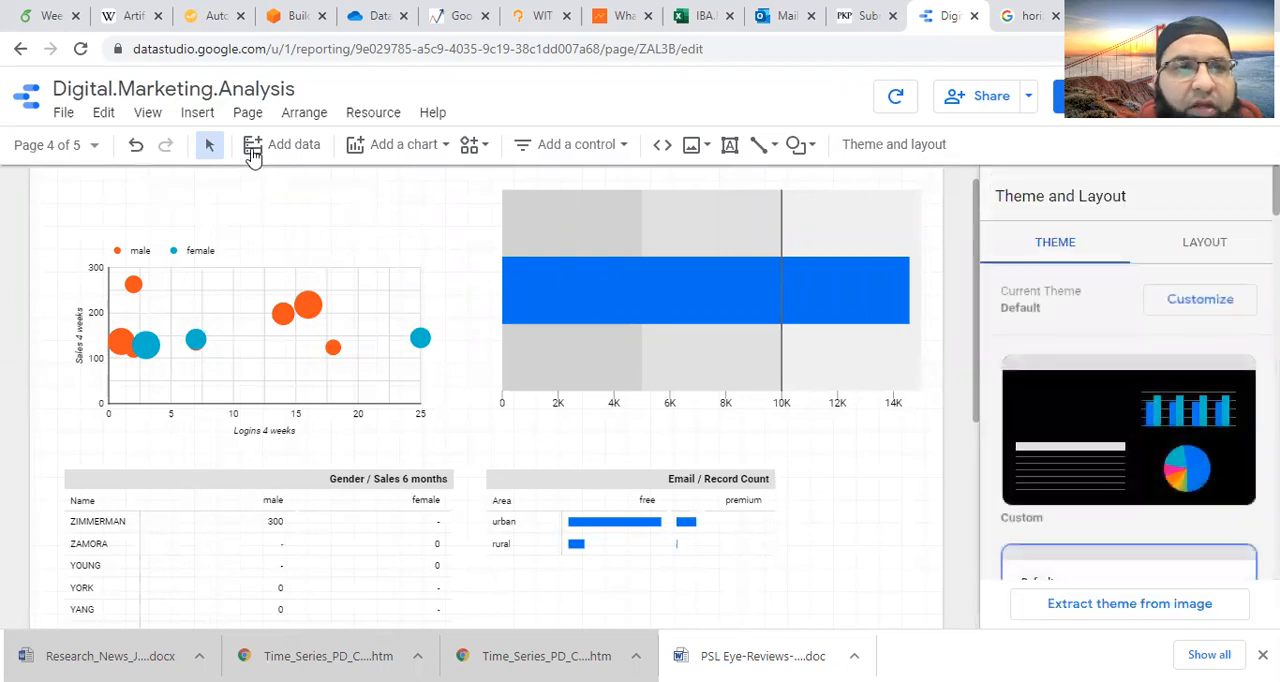
# - Insert a fixed-size list control over the scatter chart on page 4
pyautogui.click(180, 115)
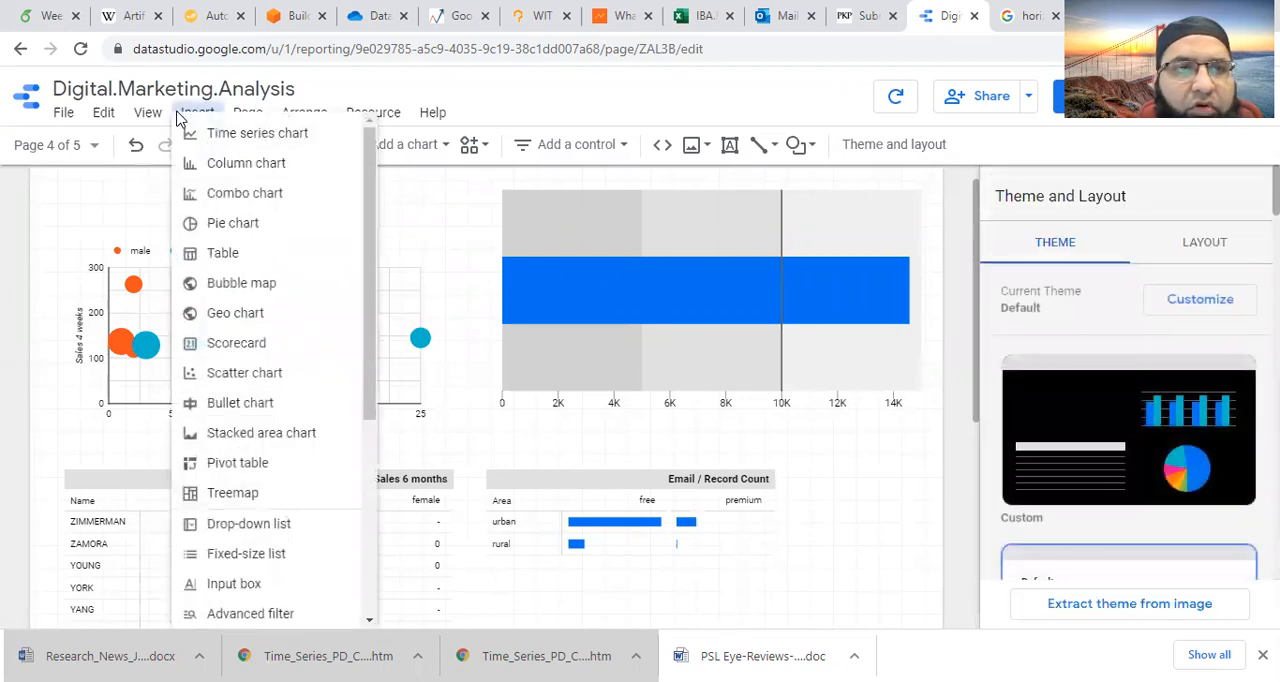
pyautogui.click(275, 560)
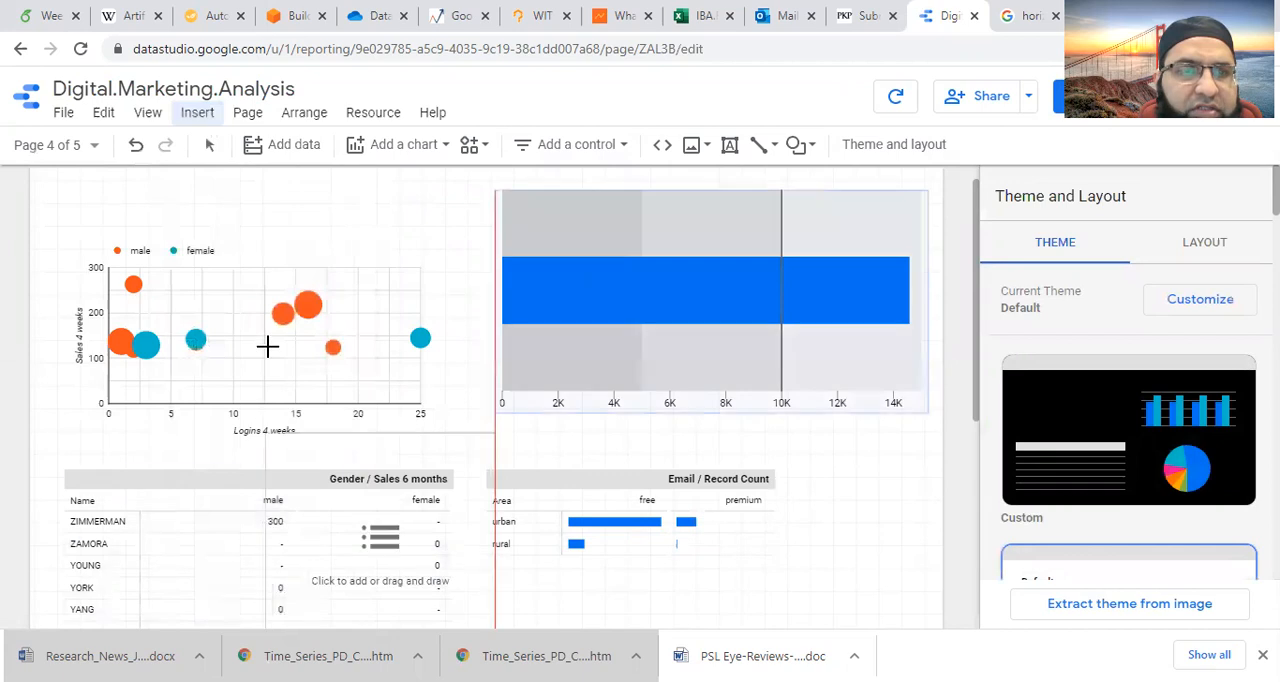
pyautogui.click(153, 178)
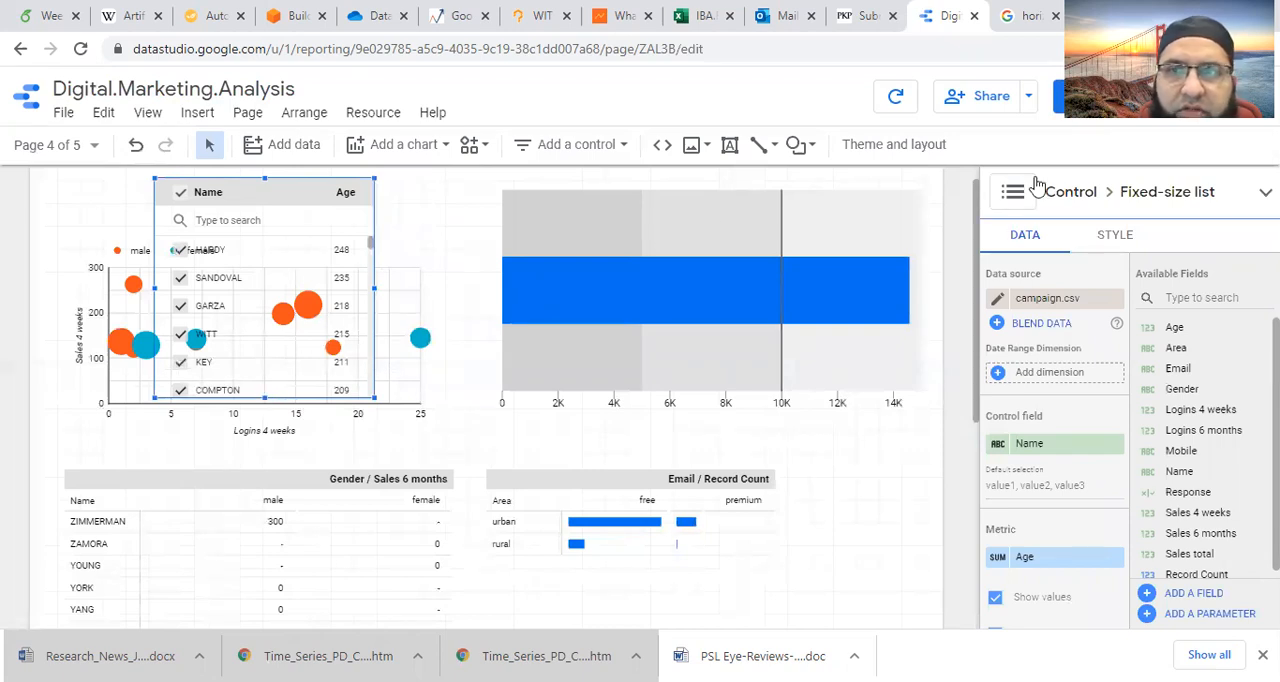
# - Switch to view mode and test the fixed-size list by excluding its first name and looking through the remaining entries
pyautogui.click(1060, 96)
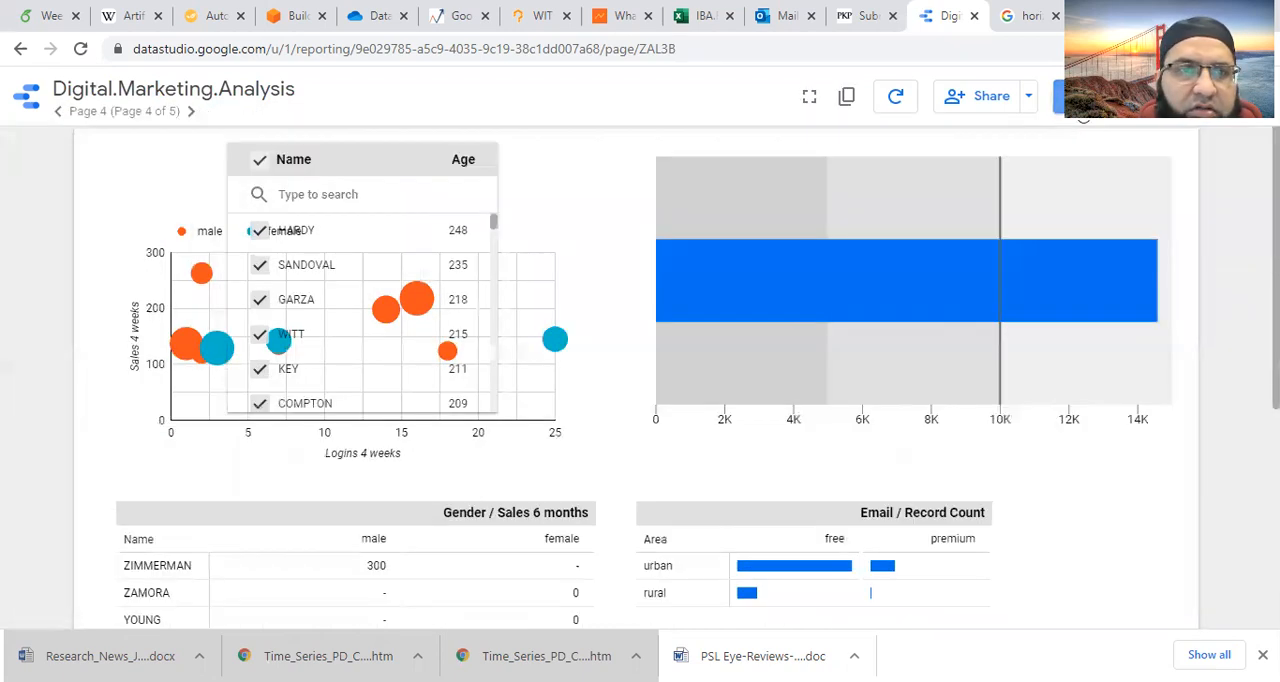
pyautogui.click(259, 230)
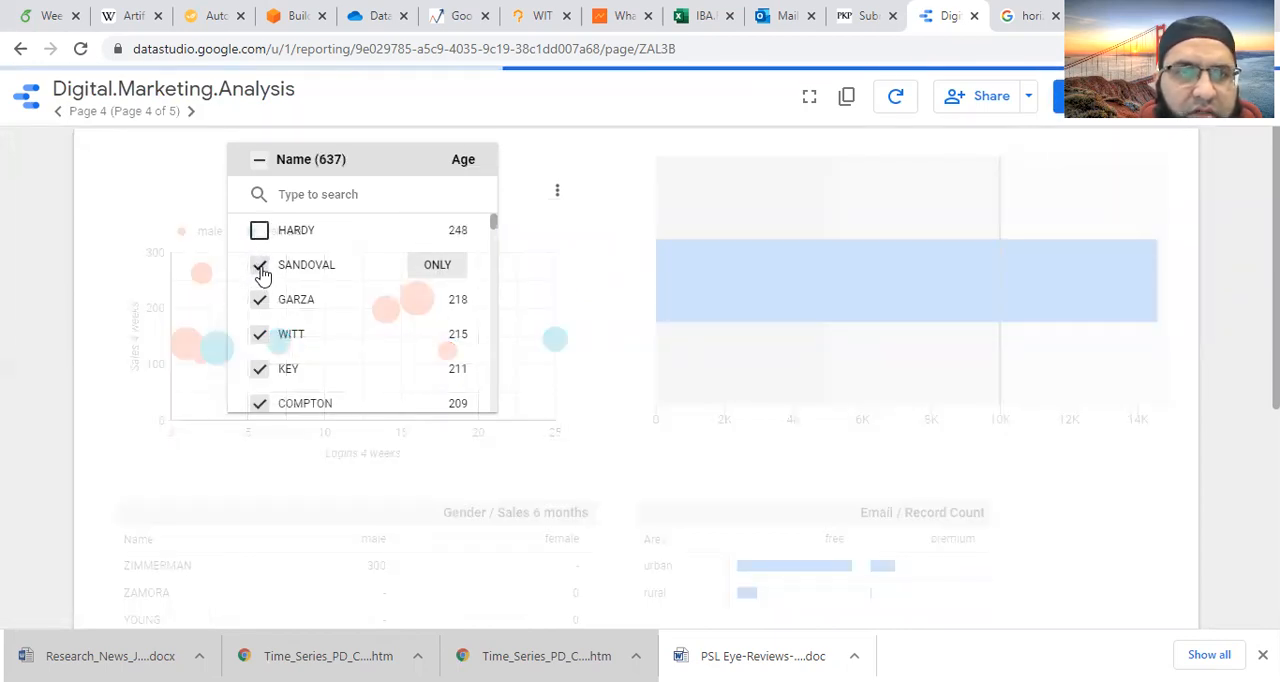
pyautogui.scroll(-5, 450, 285)
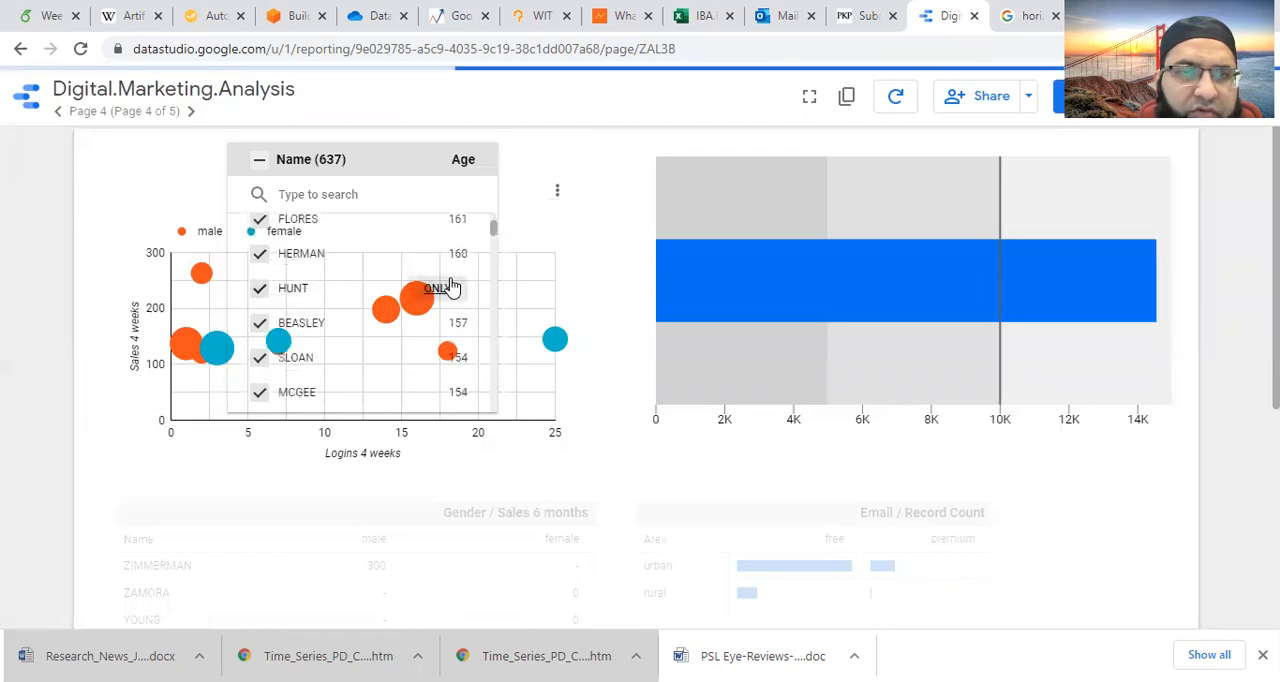
pyautogui.scroll(-5, 450, 287)
pyautogui.scroll(-5, 447, 290)
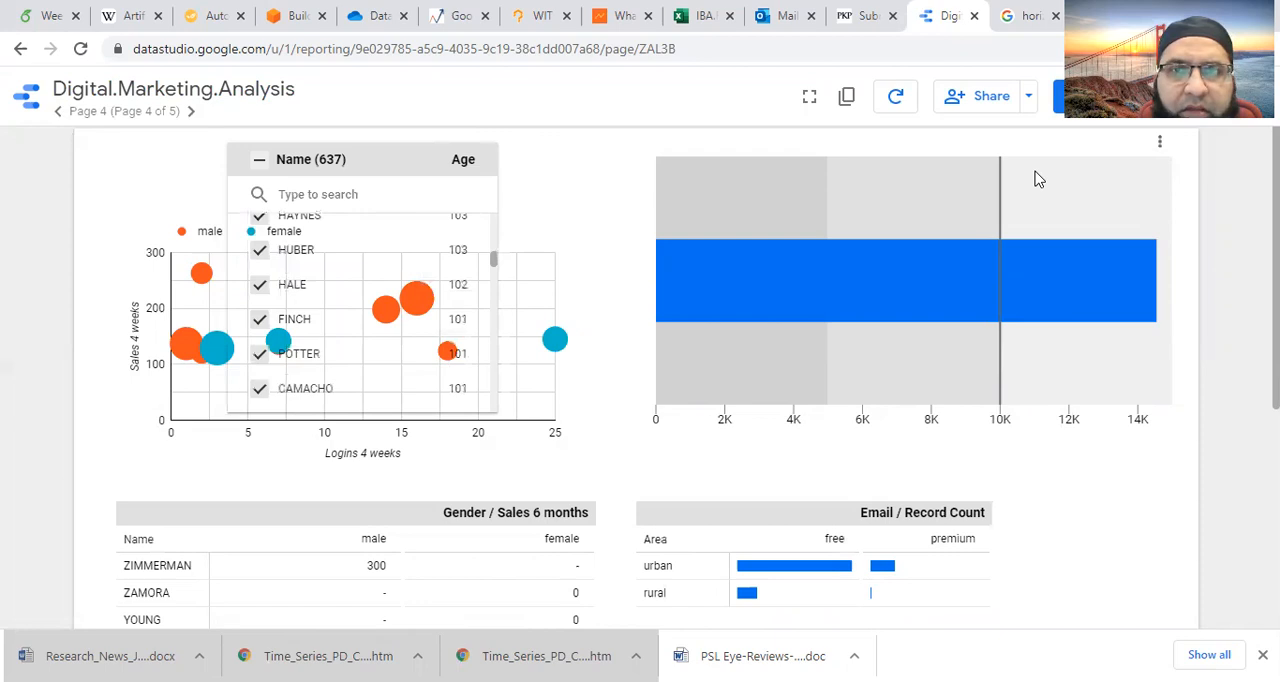
# - Return to edit mode and change the fixed-size list's metric to Sales 6 months, then review its remaining data settings
pyautogui.click(1075, 96)
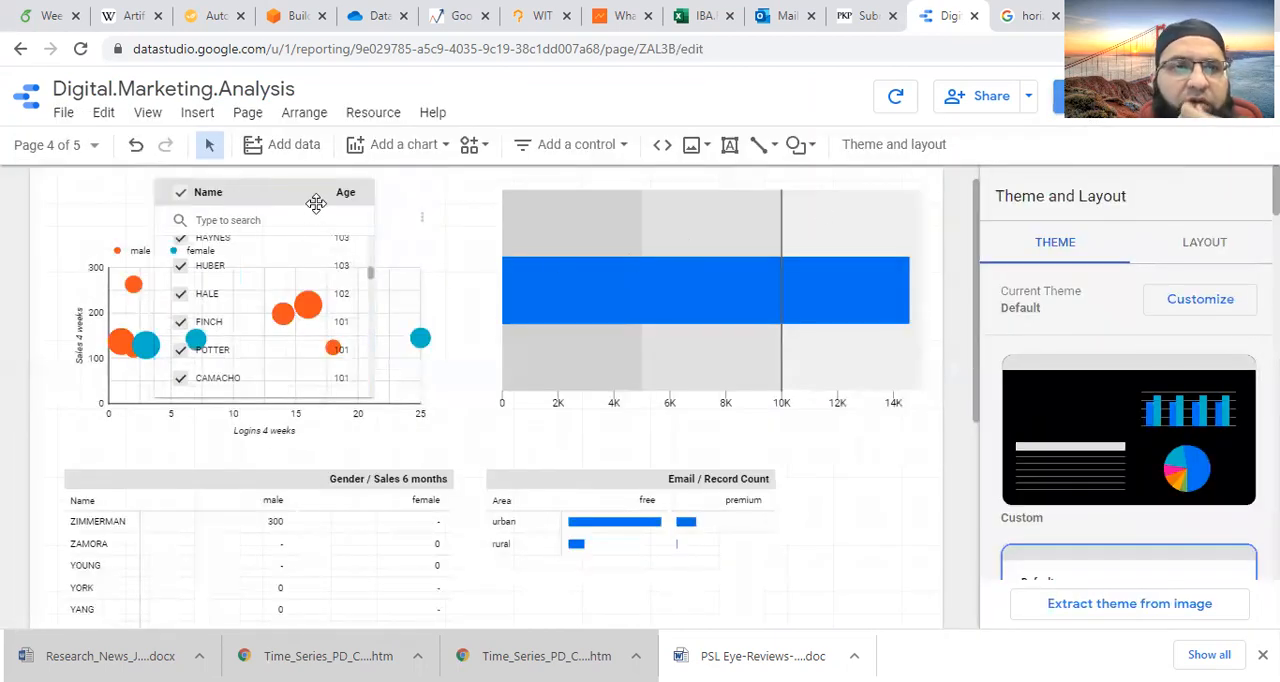
pyautogui.click(303, 197)
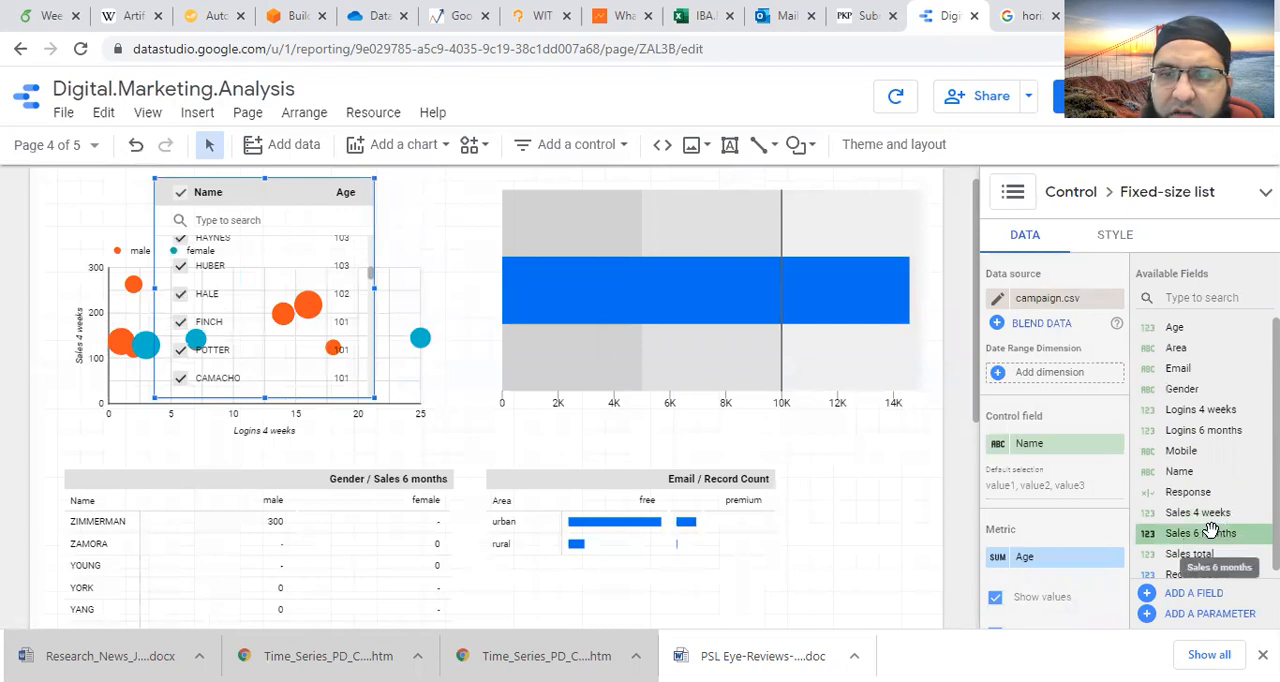
pyautogui.moveTo(1210, 530); pyautogui.dragTo(1075, 558)
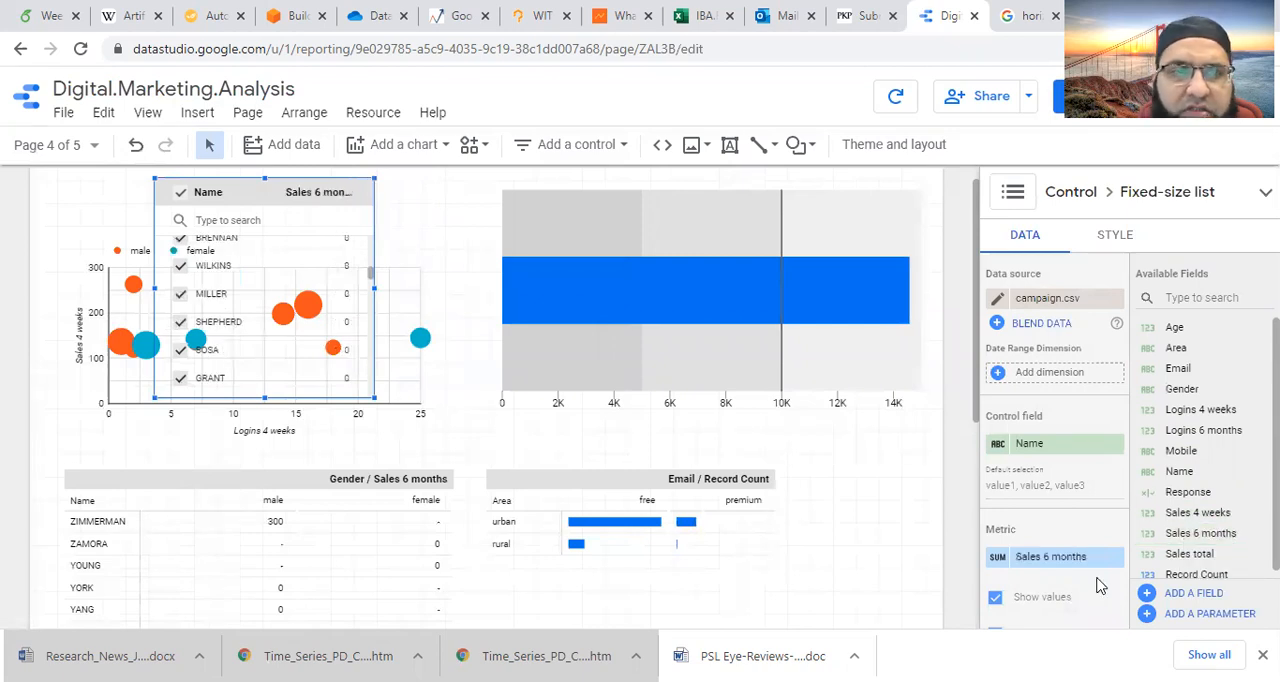
pyautogui.scroll(-3, 1090, 588)
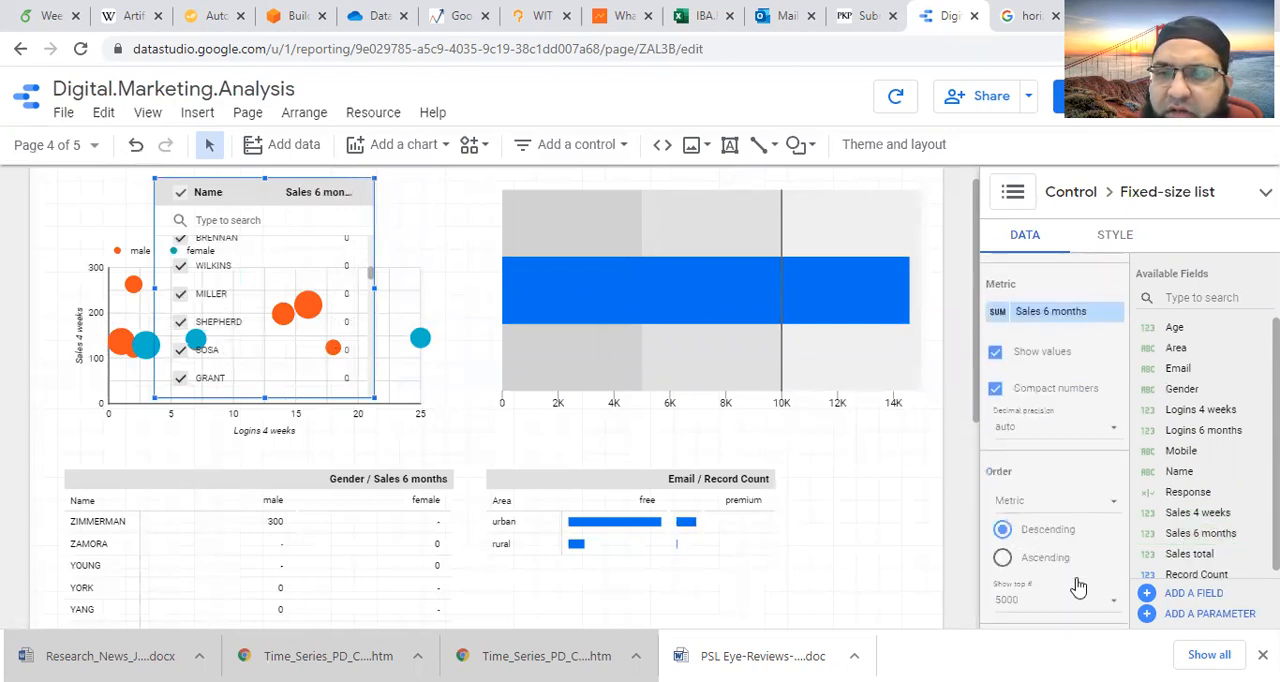
pyautogui.scroll(-1, 1077, 586)
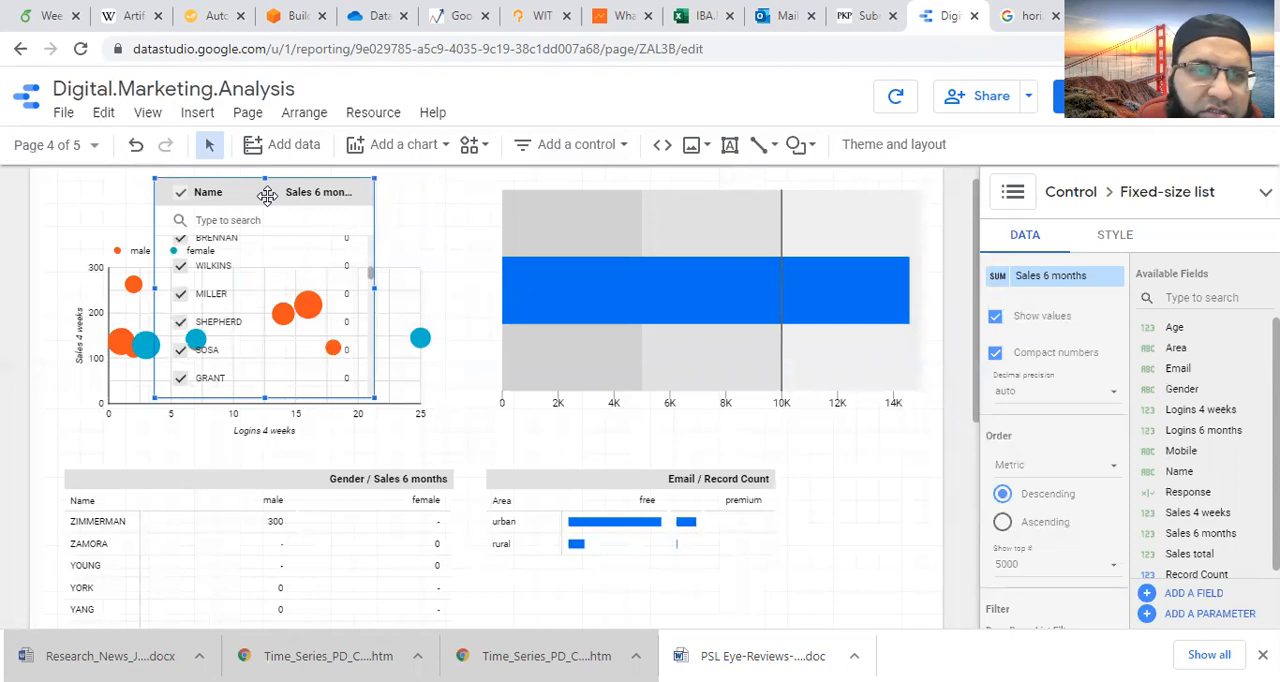
# - Delete the fixed-size list and insert an input box control above the scatter chart
pyautogui.press('Delete')
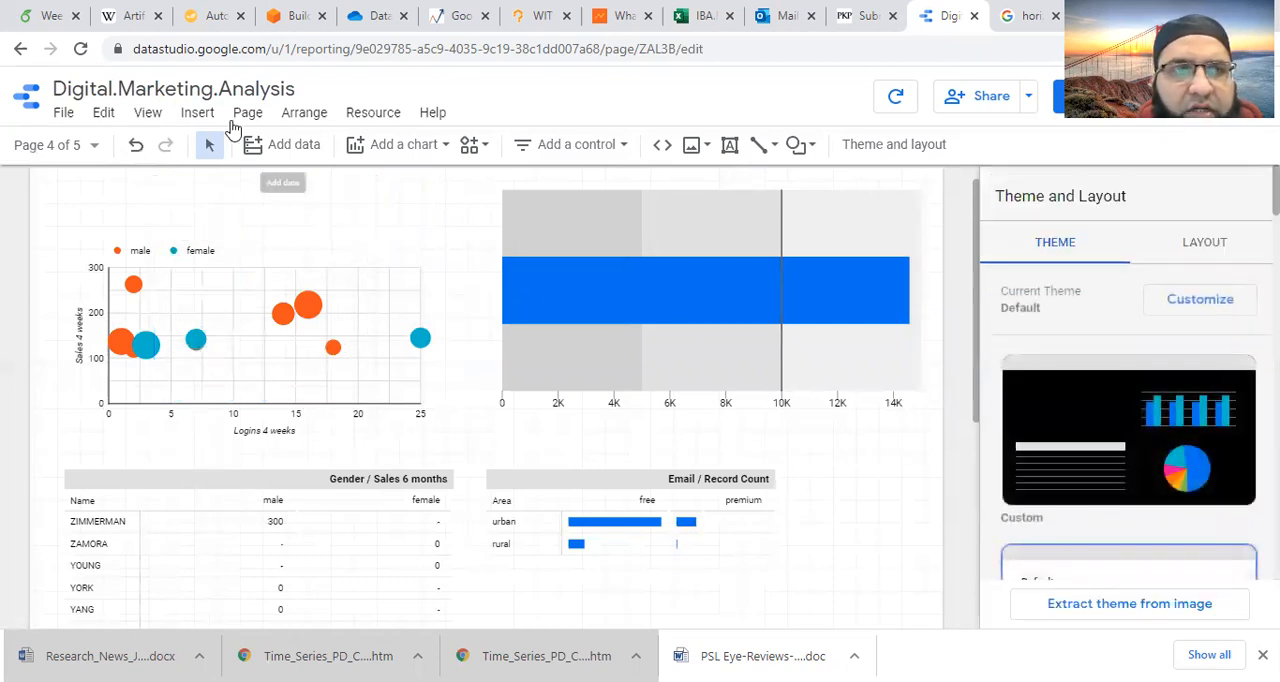
pyautogui.click(198, 113)
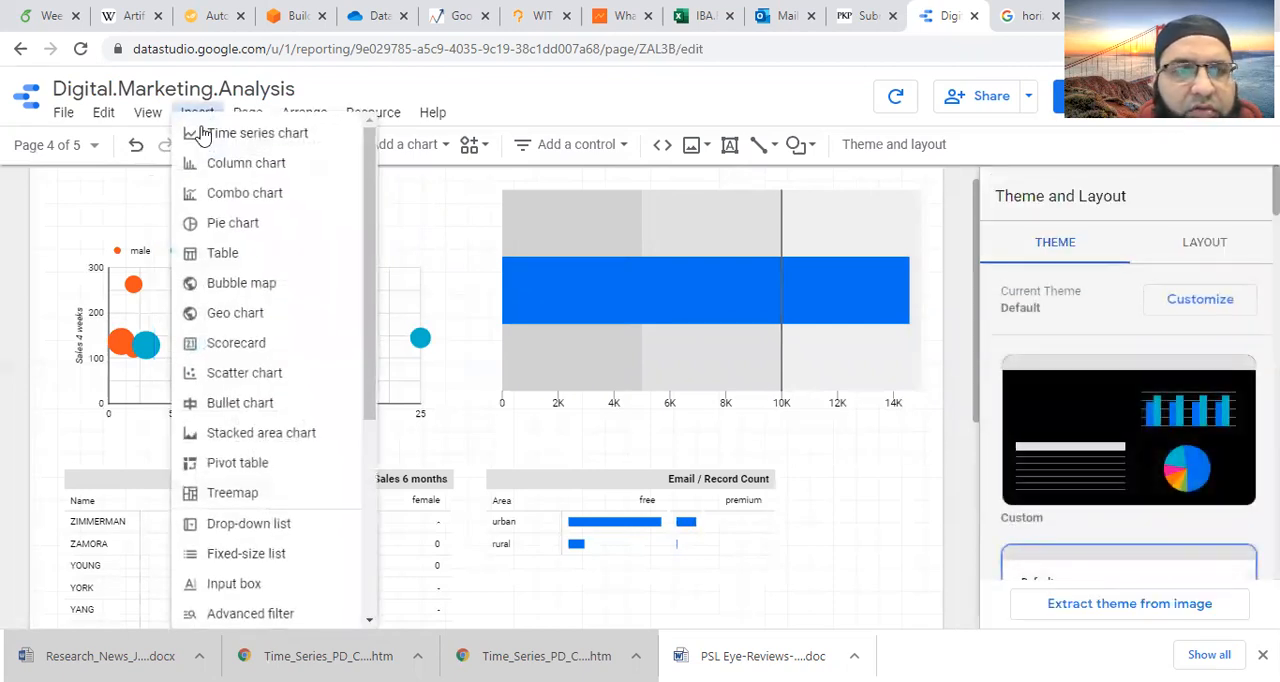
pyautogui.click(253, 583)
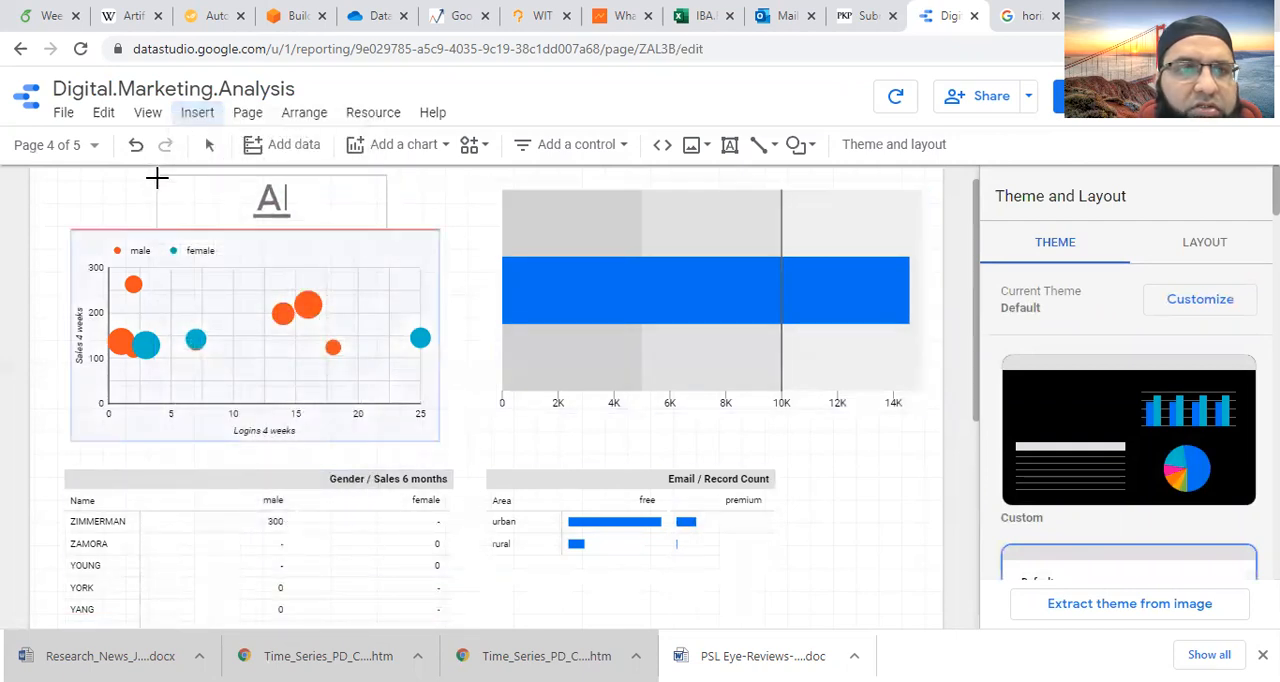
pyautogui.moveTo(128, 179); pyautogui.dragTo(350, 240)
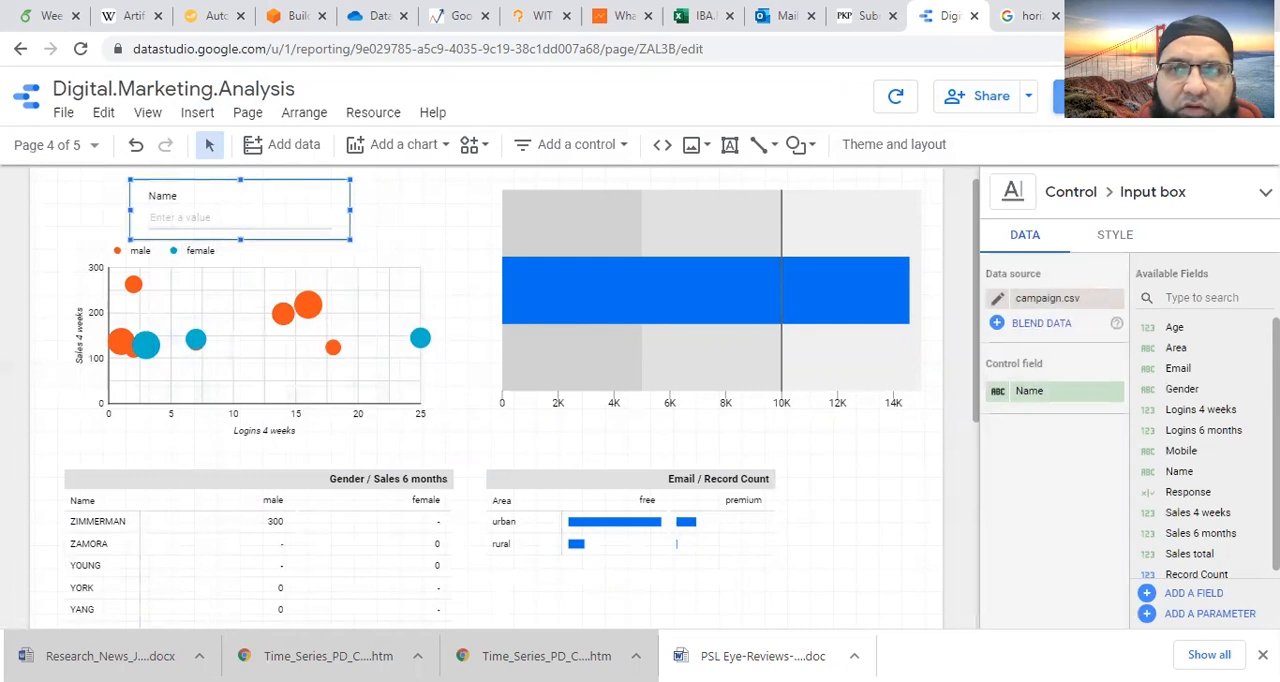
# - Switch to view mode and filter the page through the input box by the first name in the Gender / Sales 6 months table
pyautogui.click(1092, 97)
pyautogui.click(281, 192)
pyautogui.write('ZIMMERMAN')
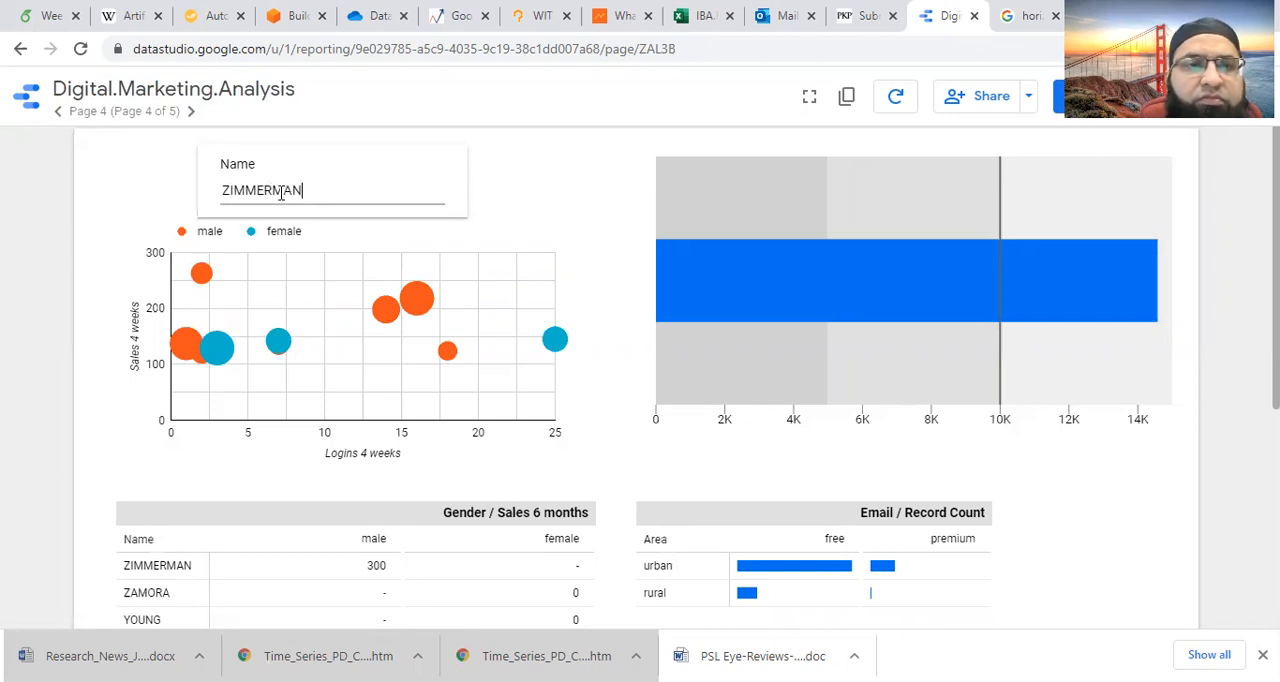
pyautogui.press('Return')
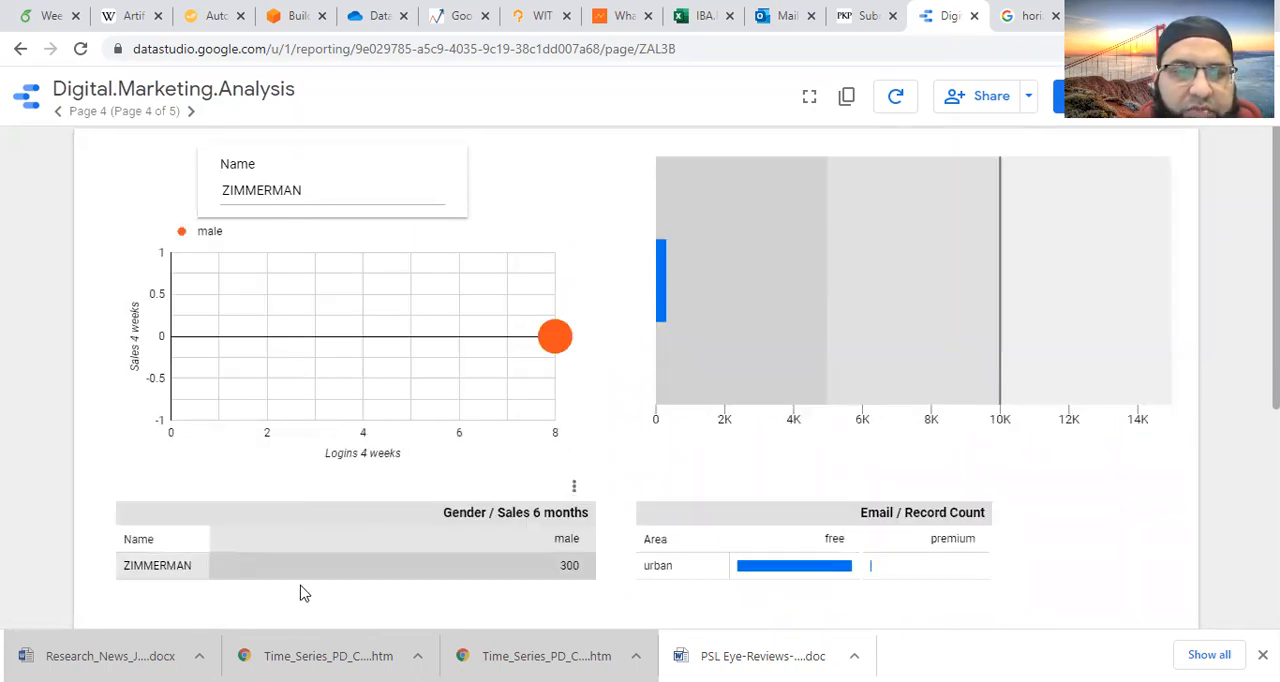
# - Try adding a second, comma-separated name to the input box filter, then clear the box
pyautogui.click(346, 183)
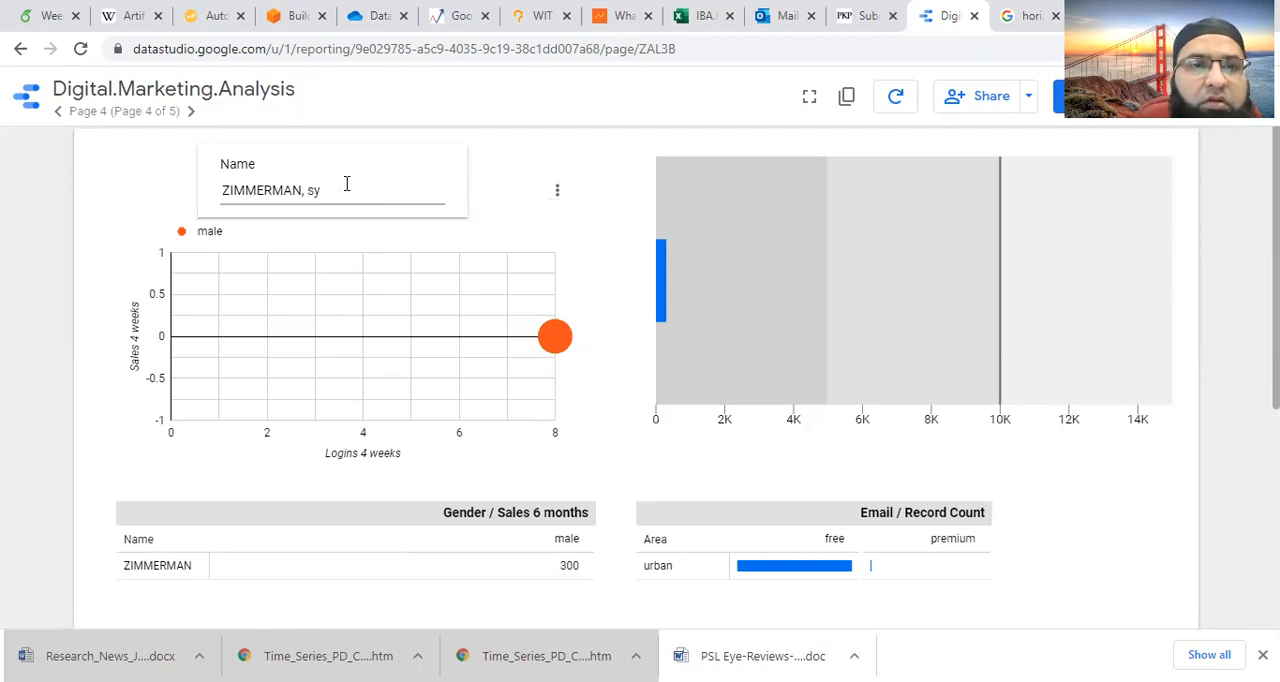
pyautogui.write(', SYKES')
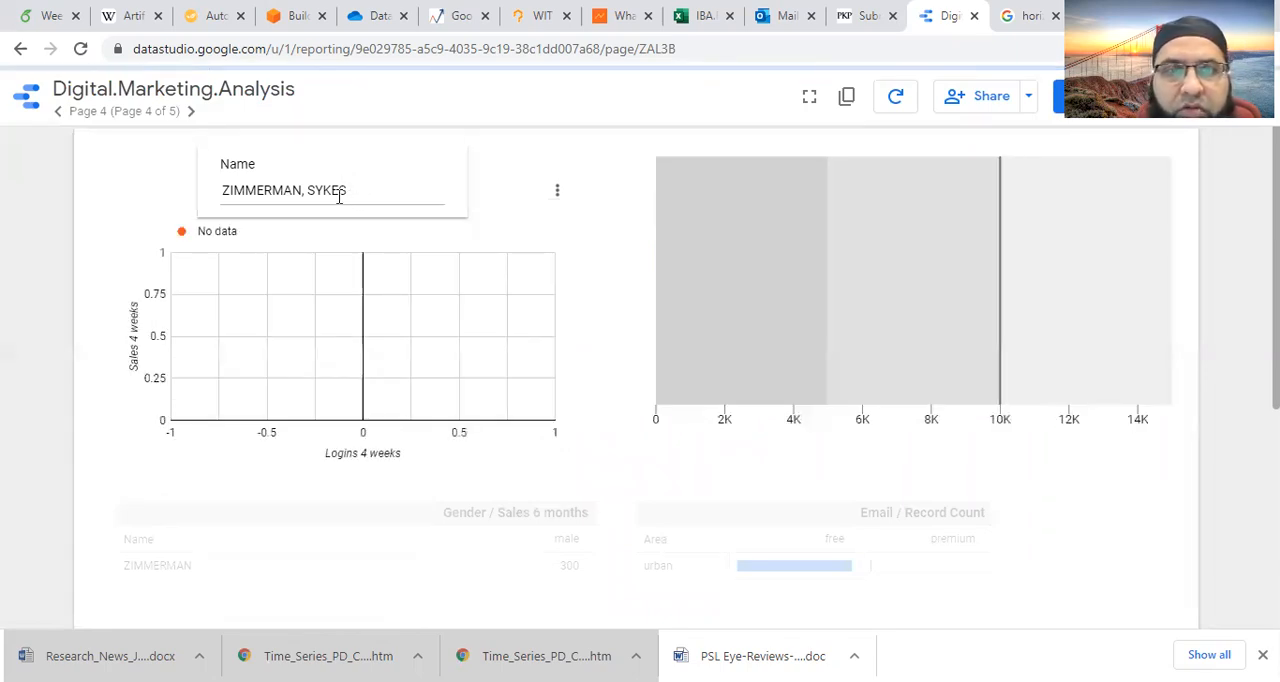
pyautogui.doubleClick(330, 188)
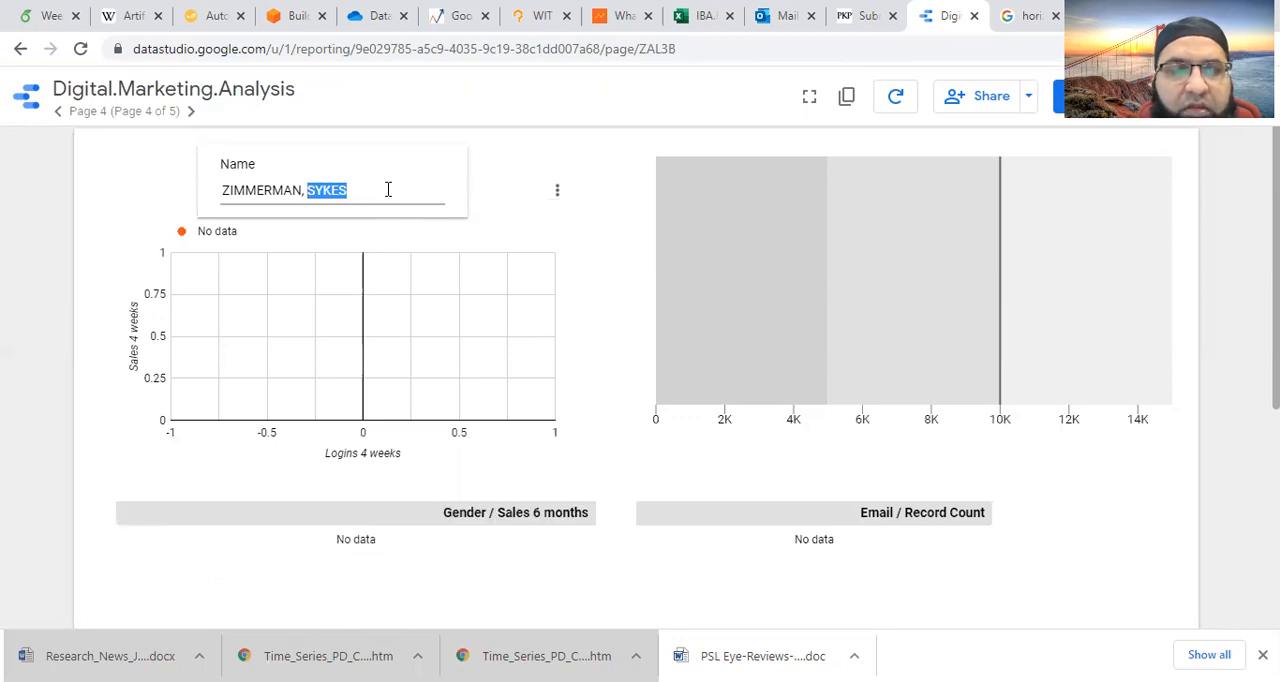
pyautogui.press('BackSpace')
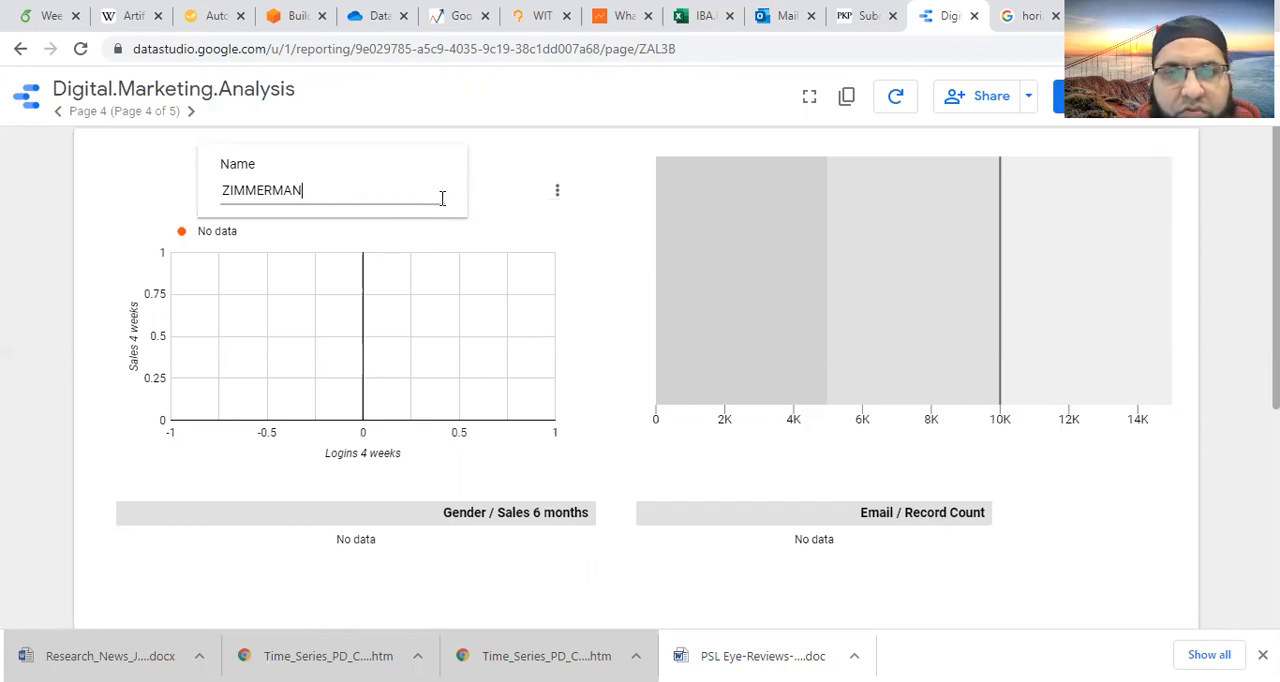
pyautogui.click(557, 192)
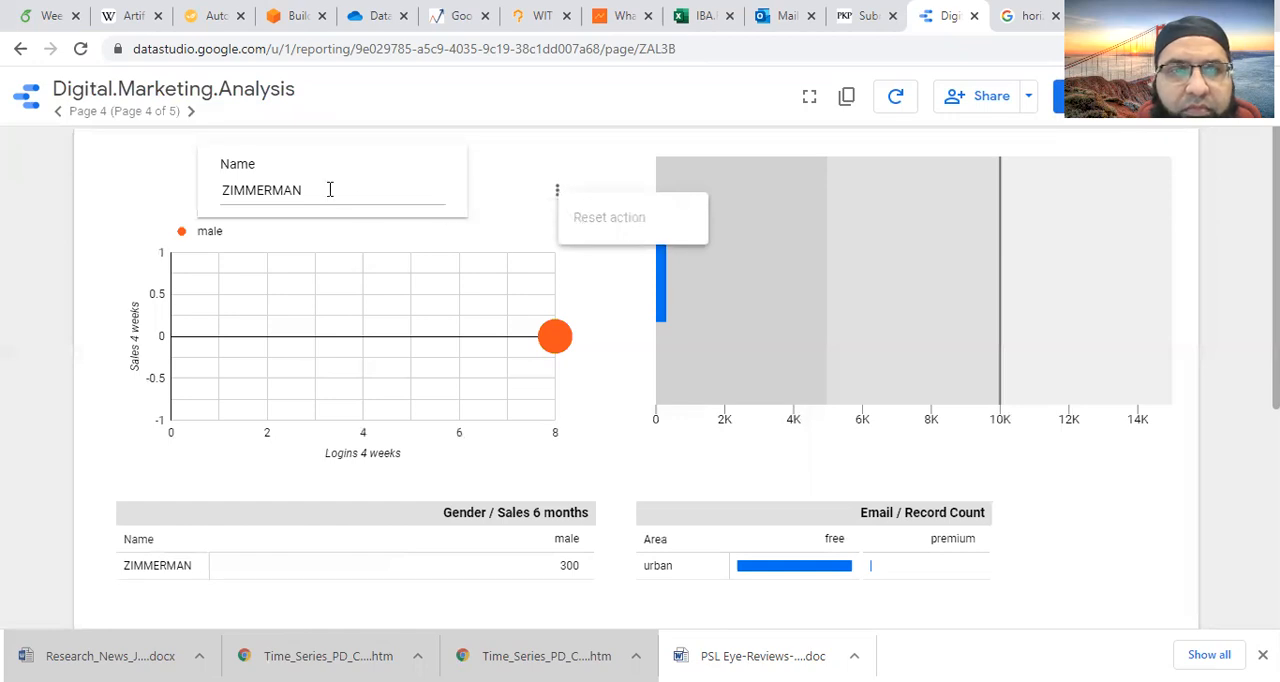
pyautogui.click(274, 190)
pyautogui.doubleClick(272, 190)
pyautogui.press('BackSpace')
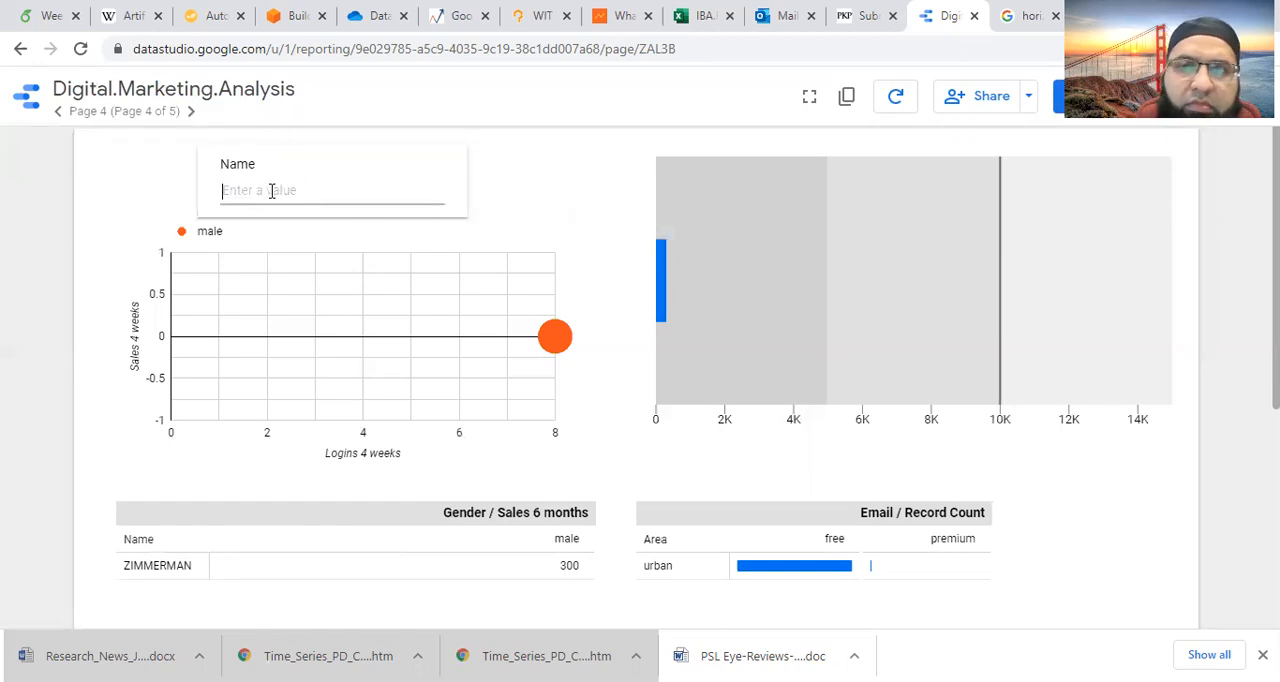
# - Return to edit mode and delete the Name input box above the scatter chart
pyautogui.click(1078, 96)
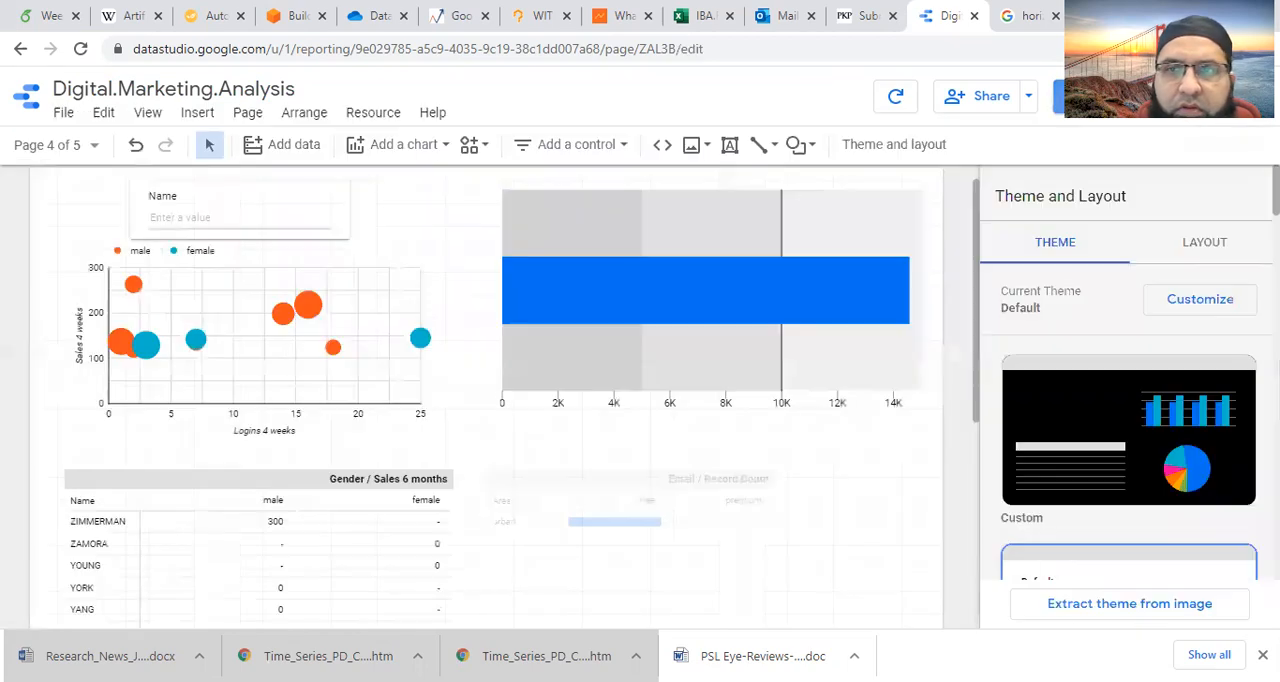
pyautogui.click(300, 205)
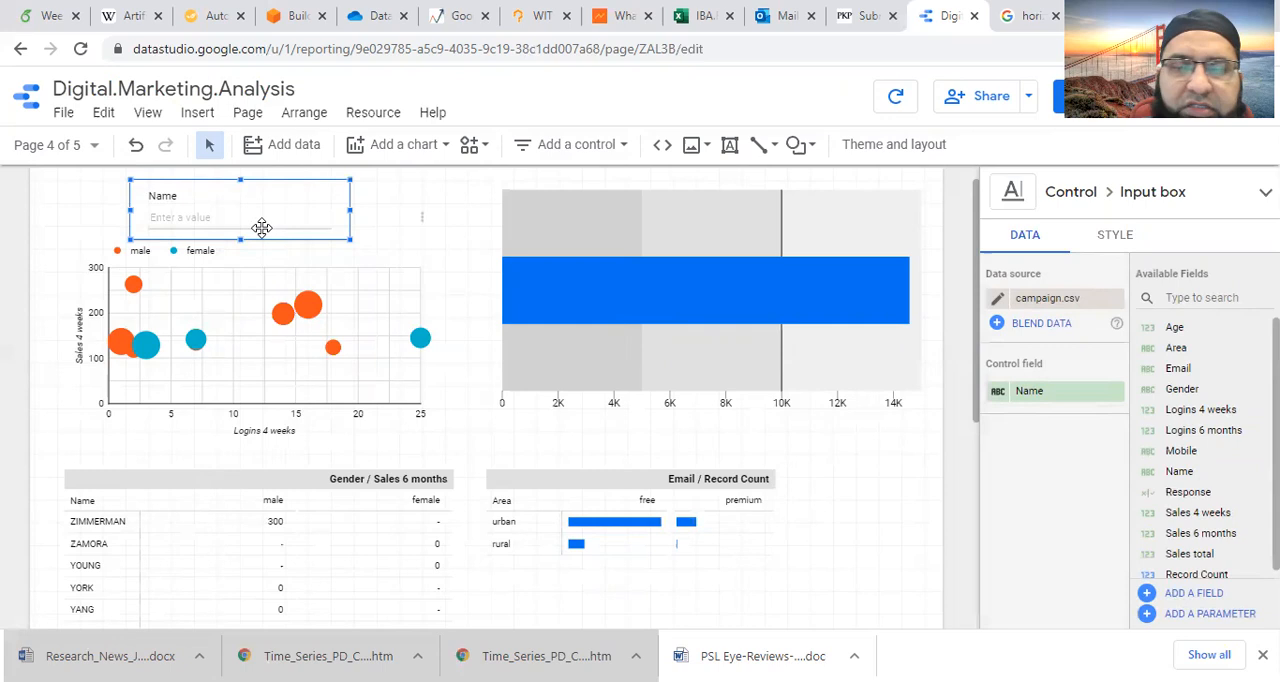
pyautogui.click(261, 228)
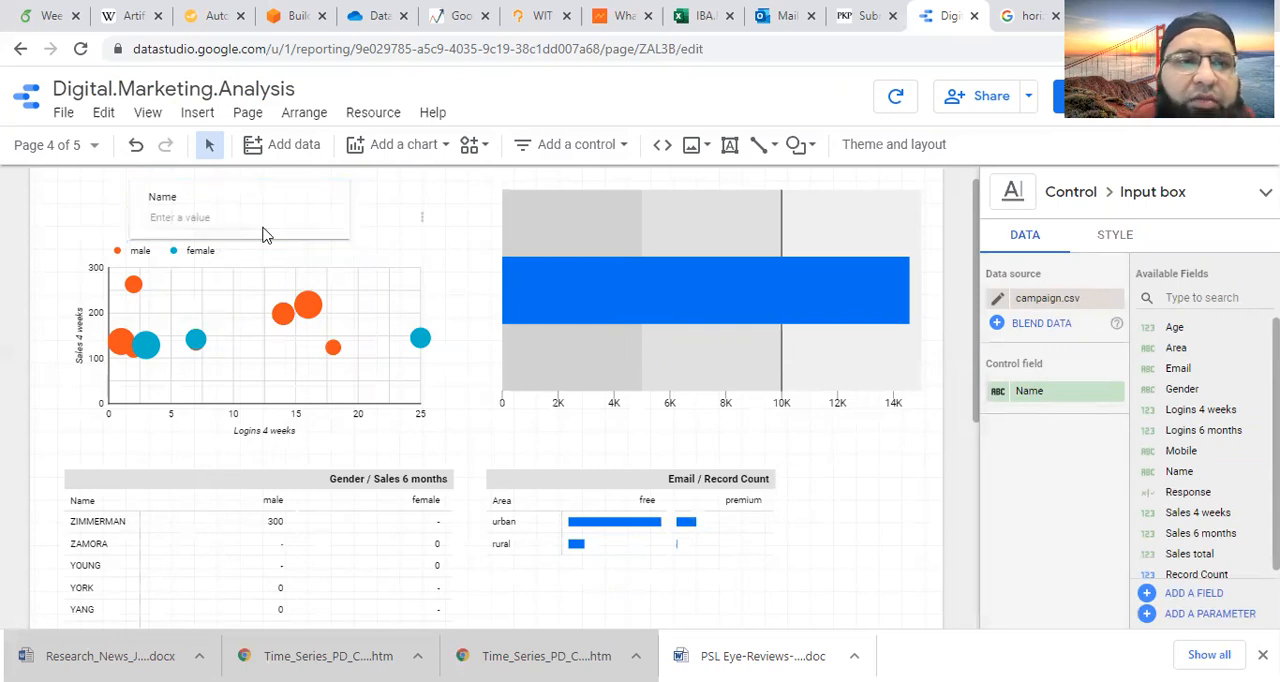
# - Insert an advanced filter above the scatter chart, widened to nearly the chart's width, with Age as its control field
pyautogui.click(197, 112)
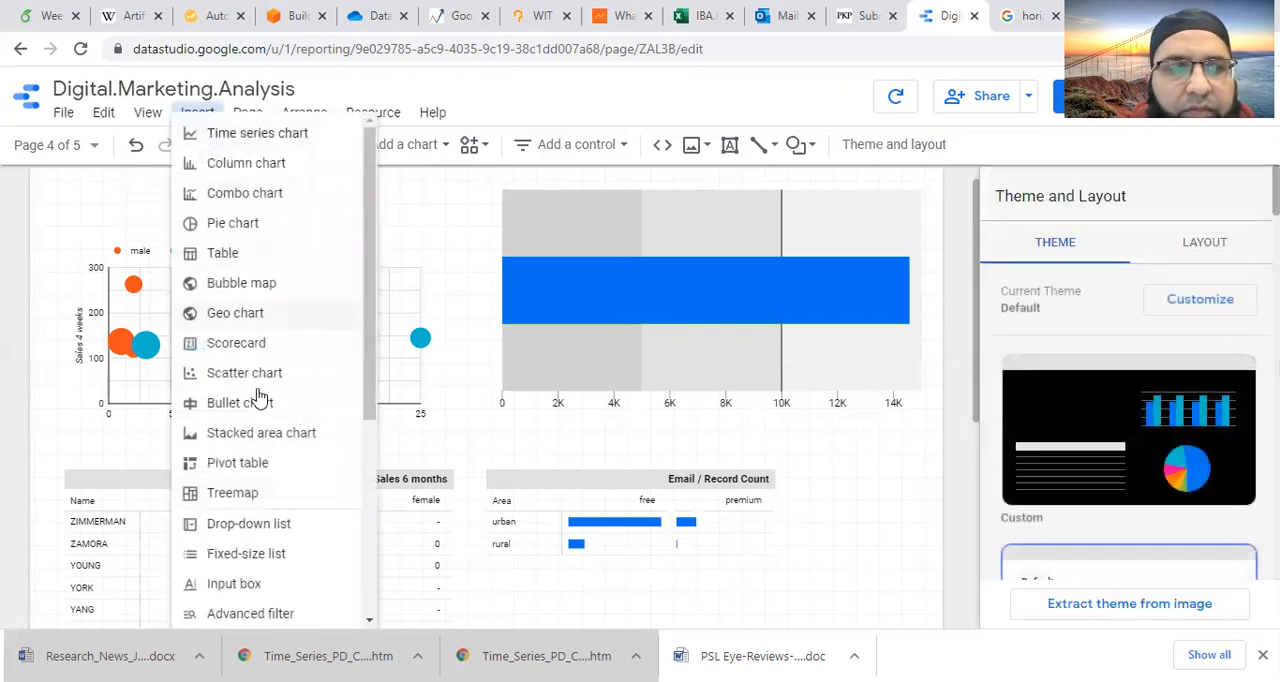
pyautogui.scroll(-3, 278, 530)
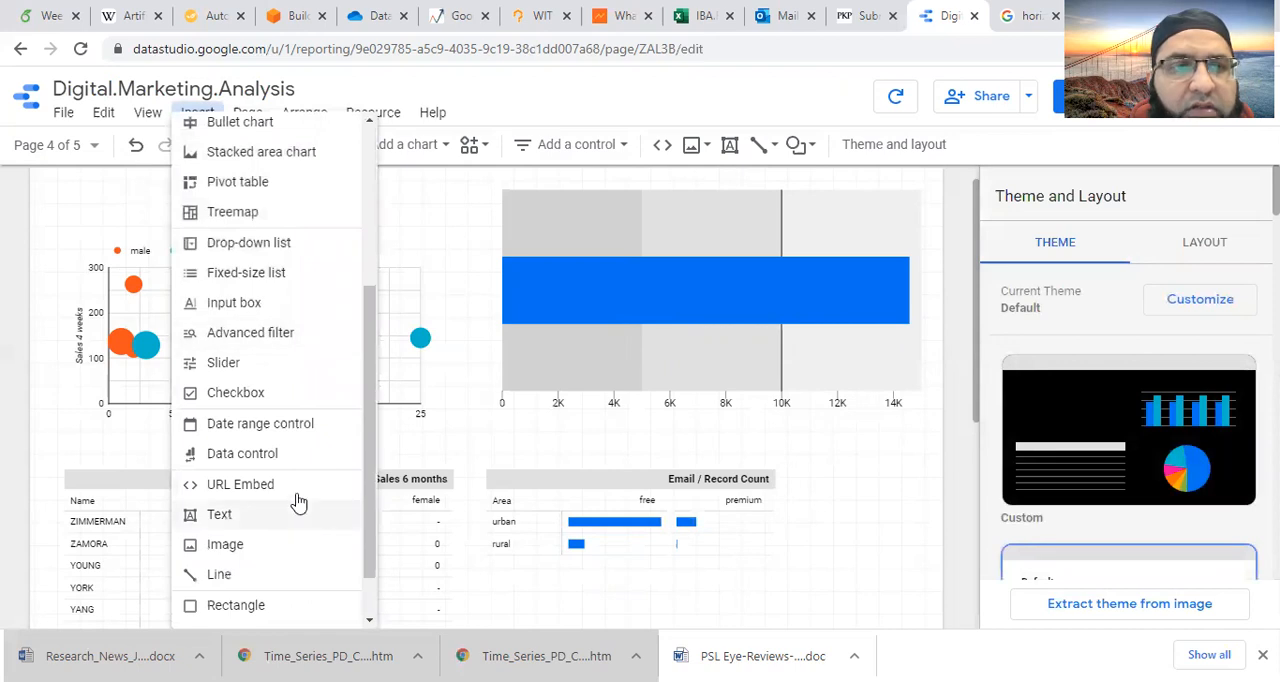
pyautogui.click(280, 332)
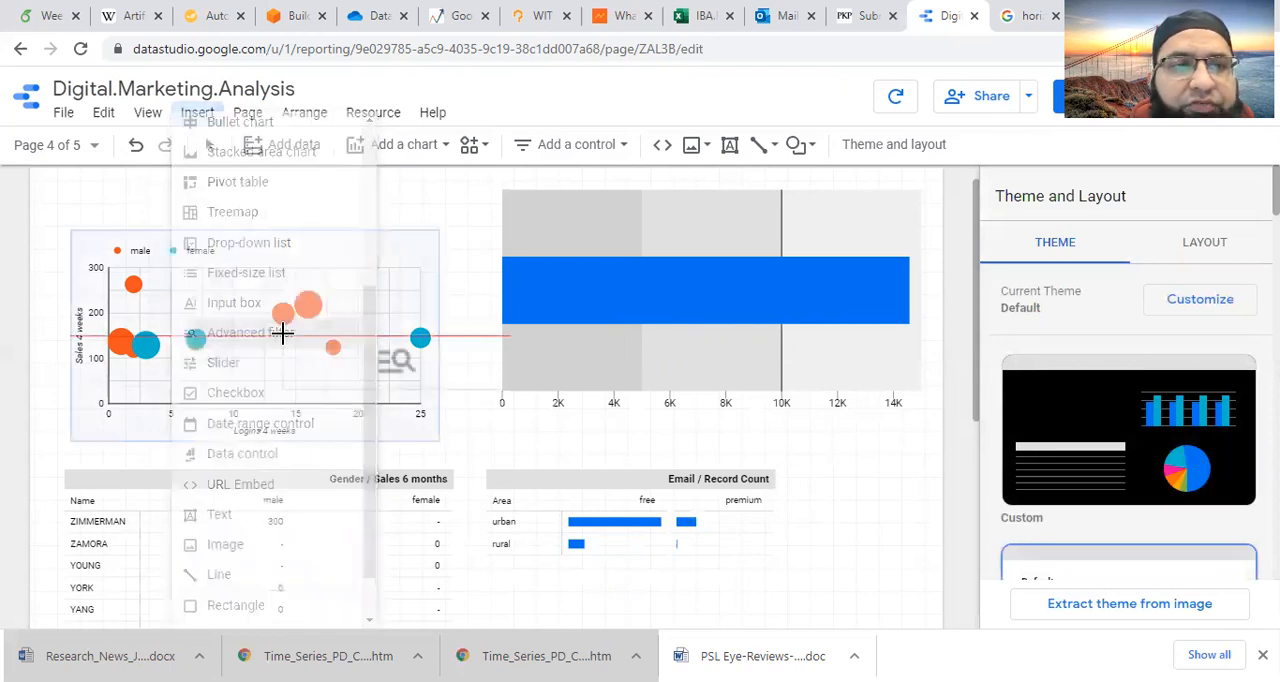
pyautogui.click(112, 177)
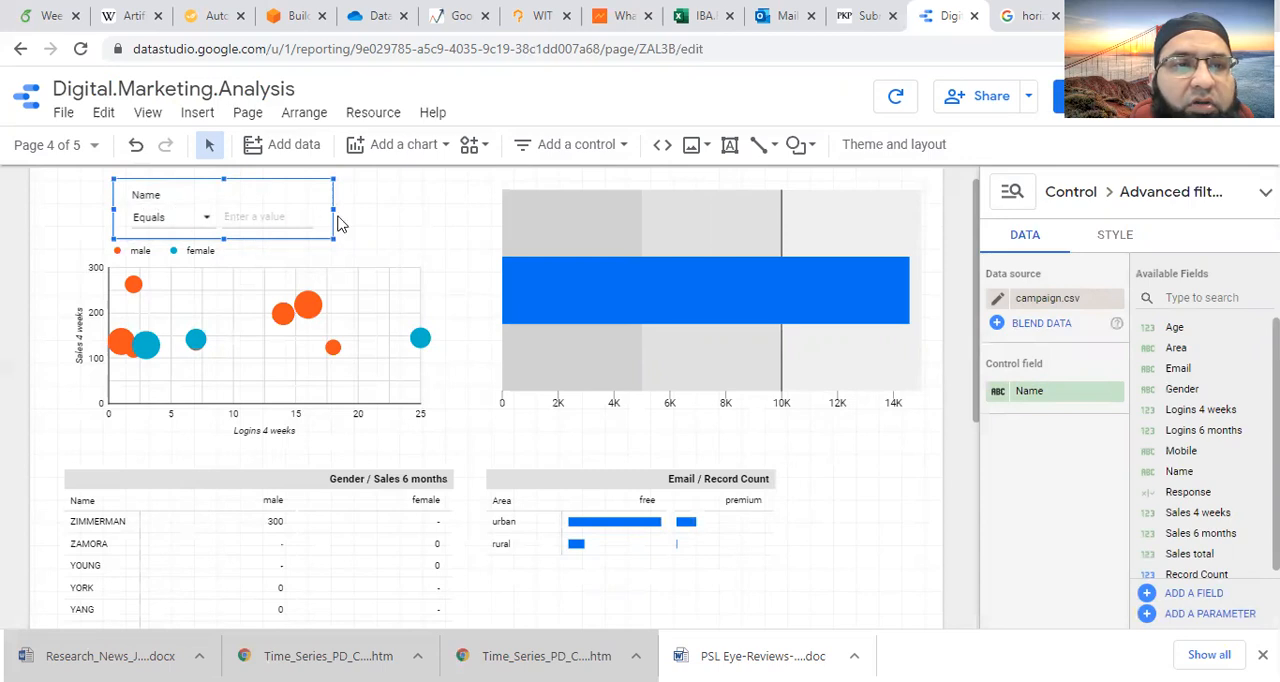
pyautogui.moveTo(333, 210); pyautogui.dragTo(410, 210)
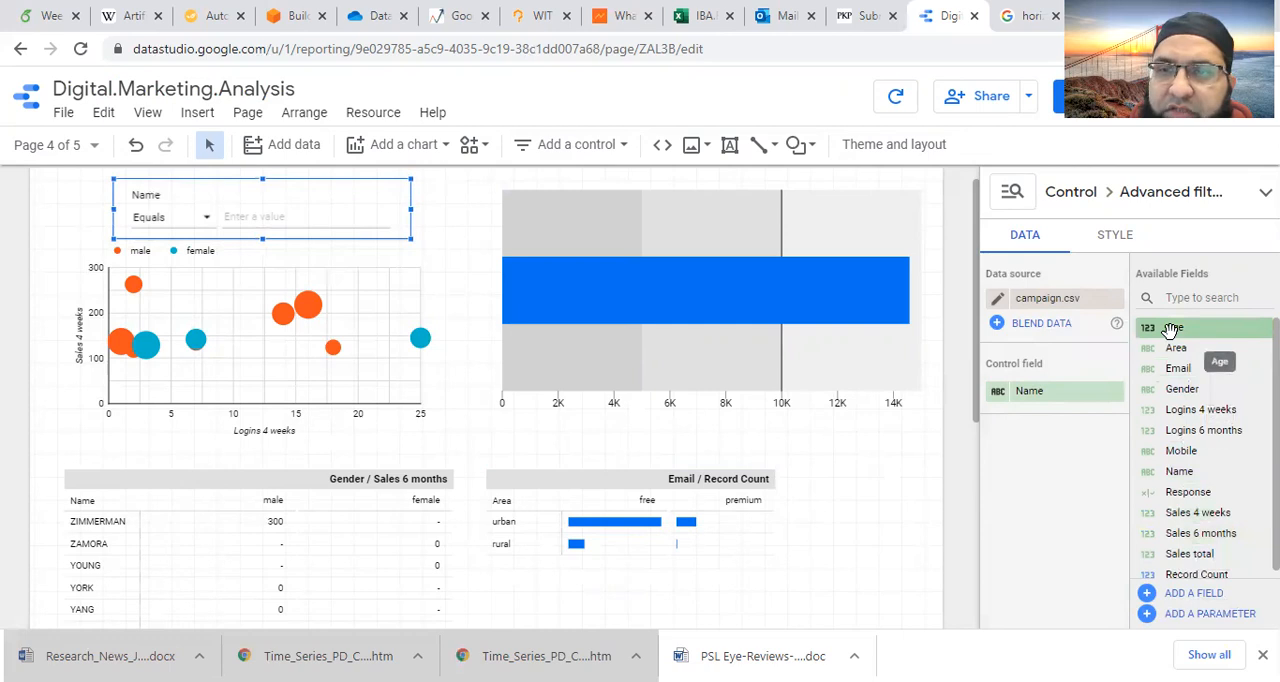
pyautogui.moveTo(1170, 330); pyautogui.dragTo(1060, 392)
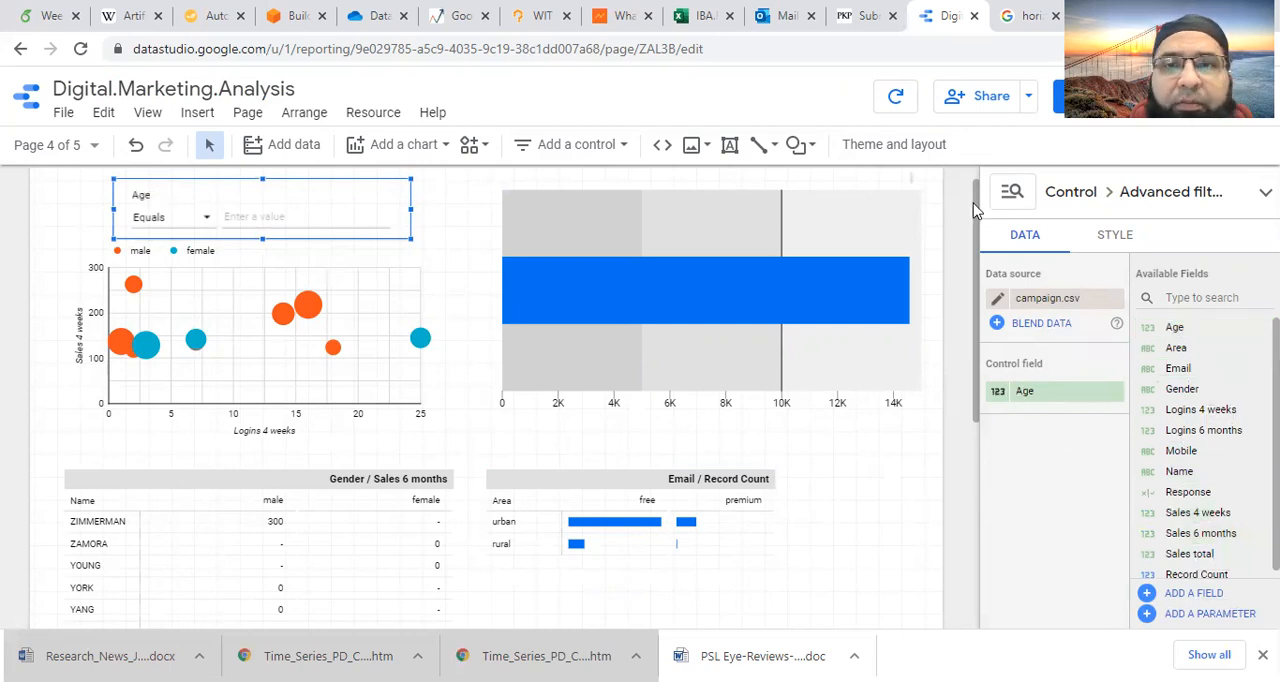
# - Switch to view mode and filter the page to Age between 25 and 65, then check the other available operators
pyautogui.click(1070, 108)
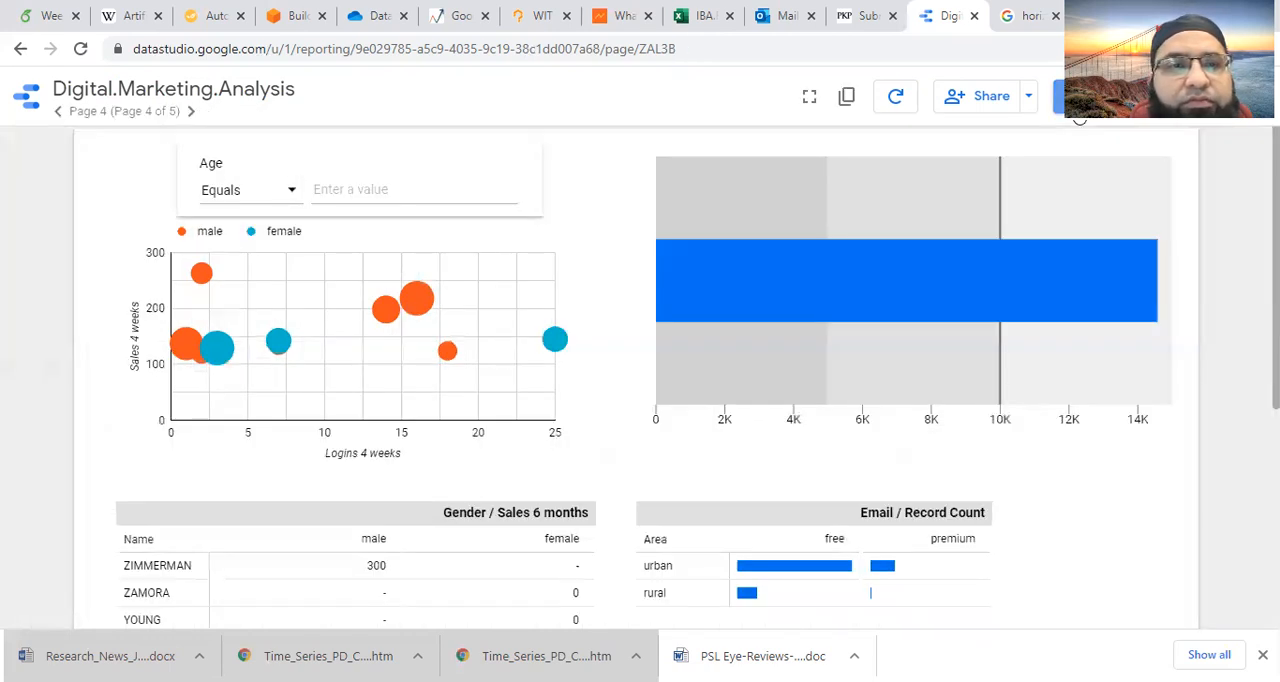
pyautogui.click(290, 192)
pyautogui.click(259, 246)
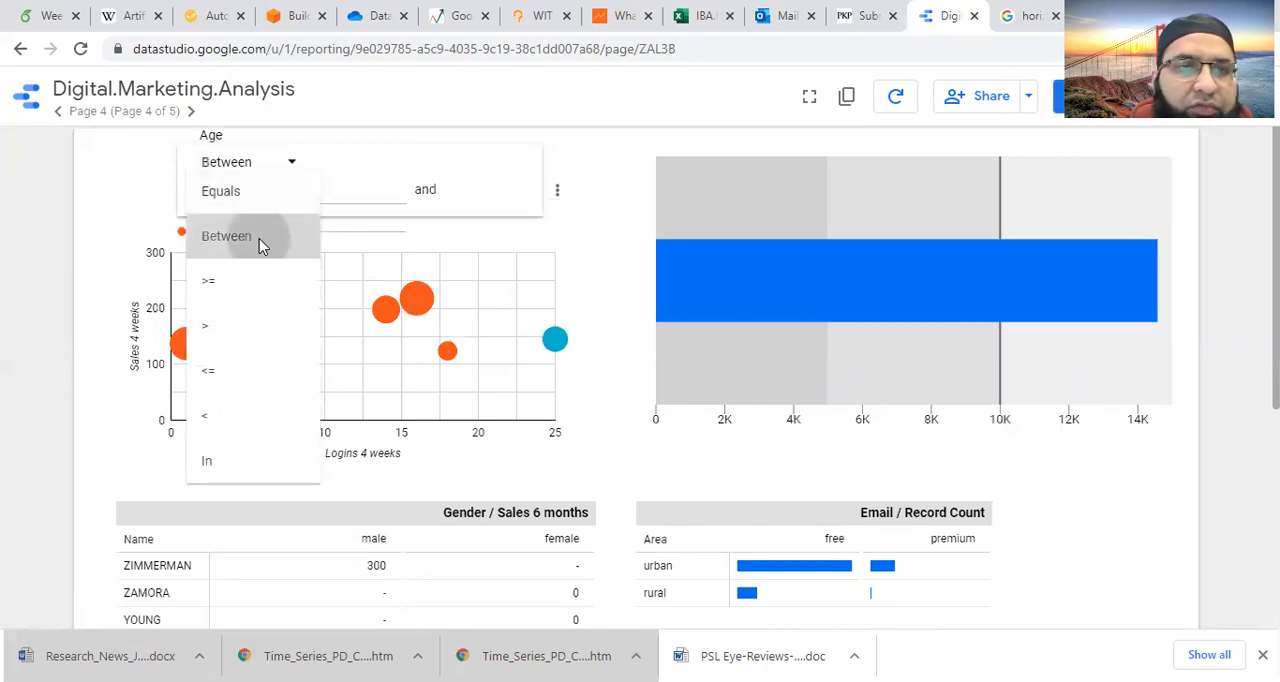
pyautogui.write('25')
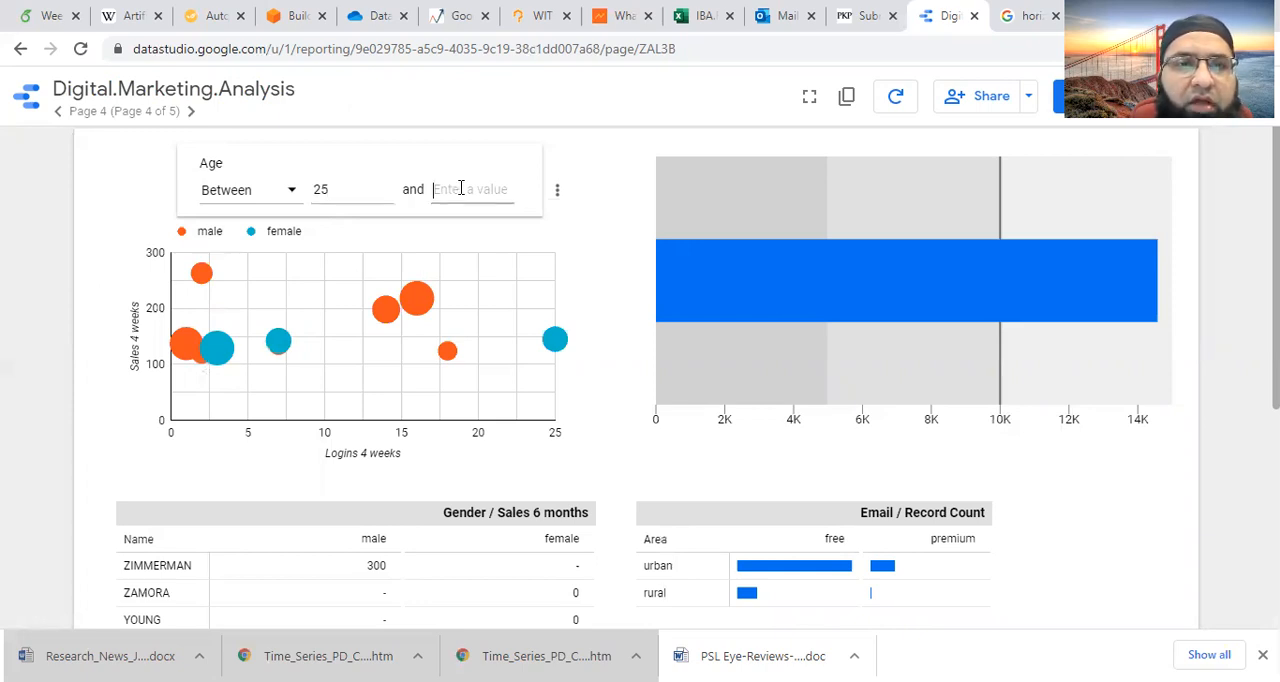
pyautogui.write('65')
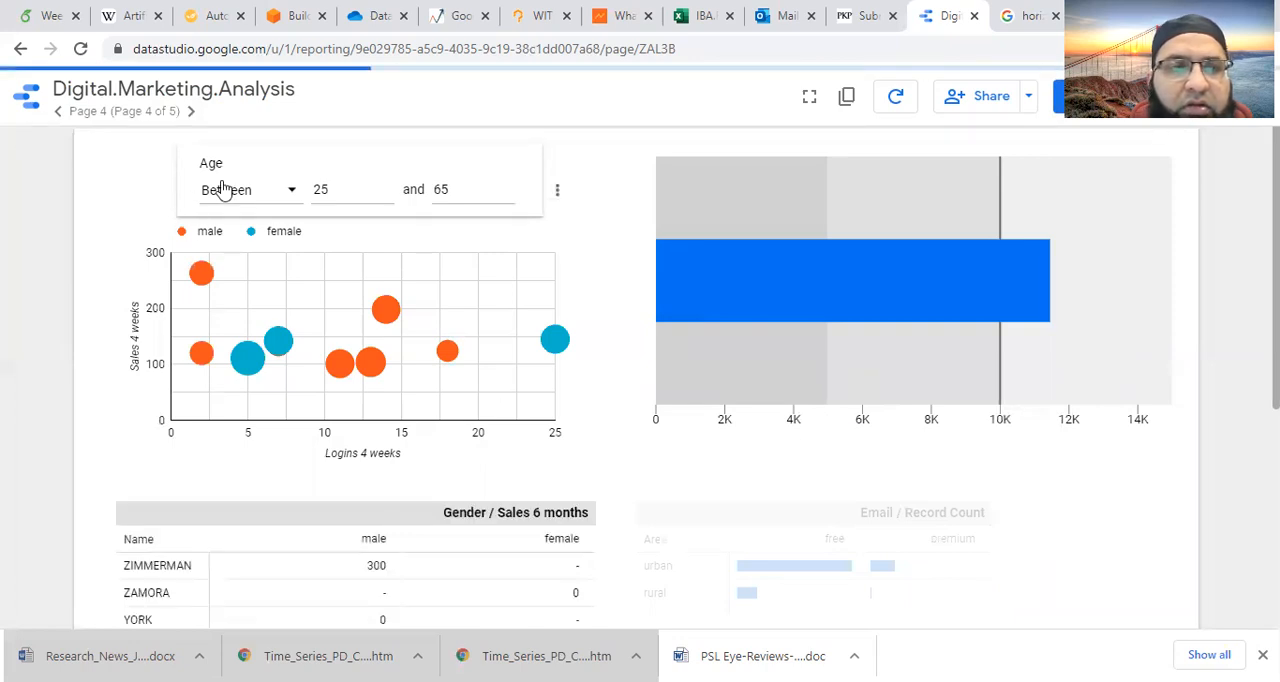
pyautogui.click(291, 191)
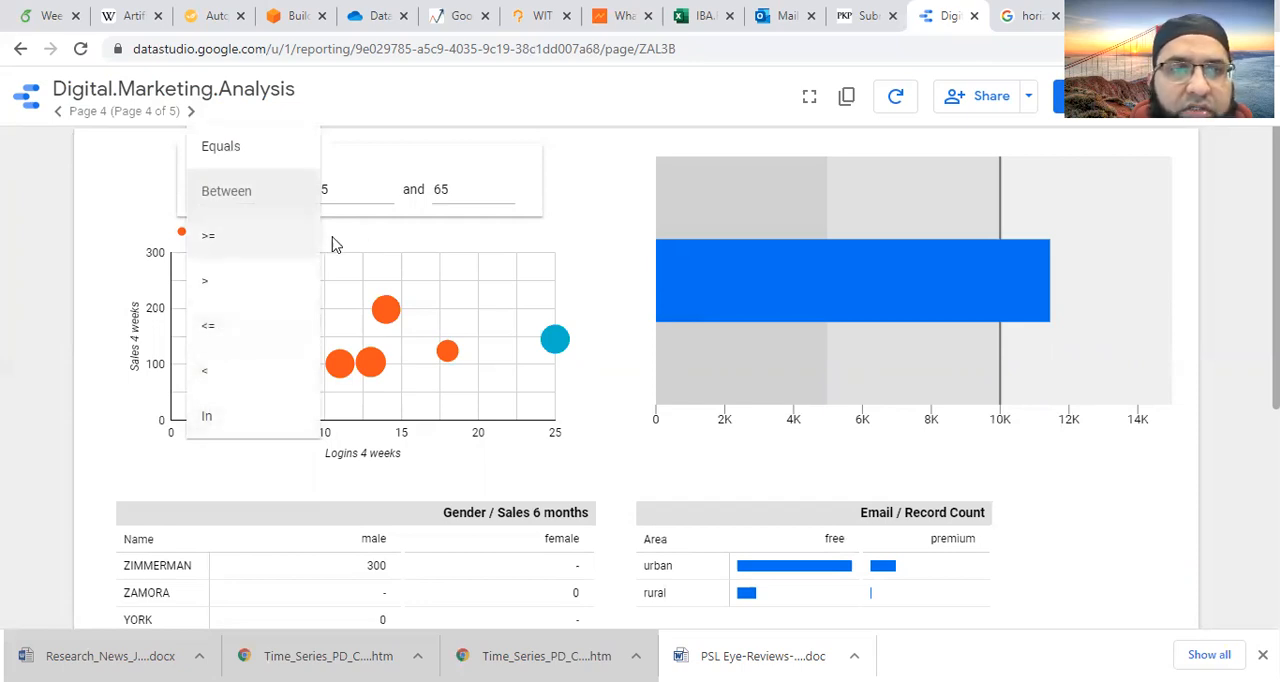
pyautogui.click(580, 194)
# - Return to edit mode and delete the Age advanced filter above the scatter chart
pyautogui.click(1060, 97)
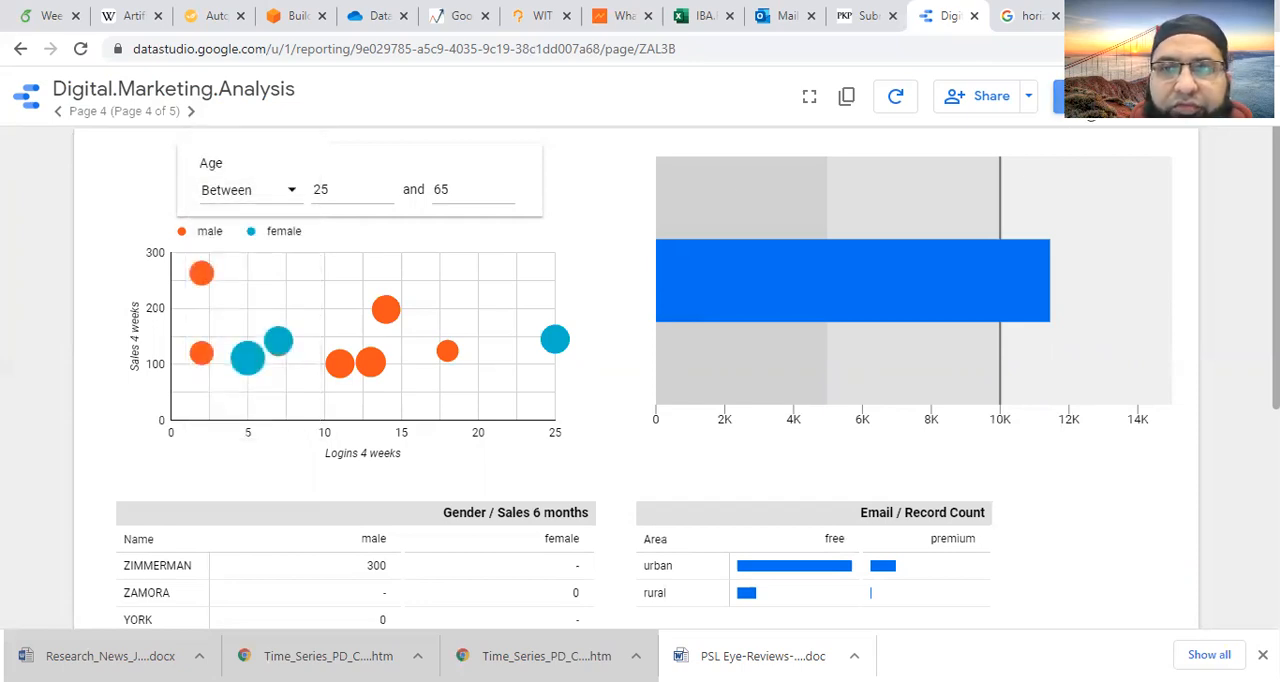
pyautogui.click(372, 217)
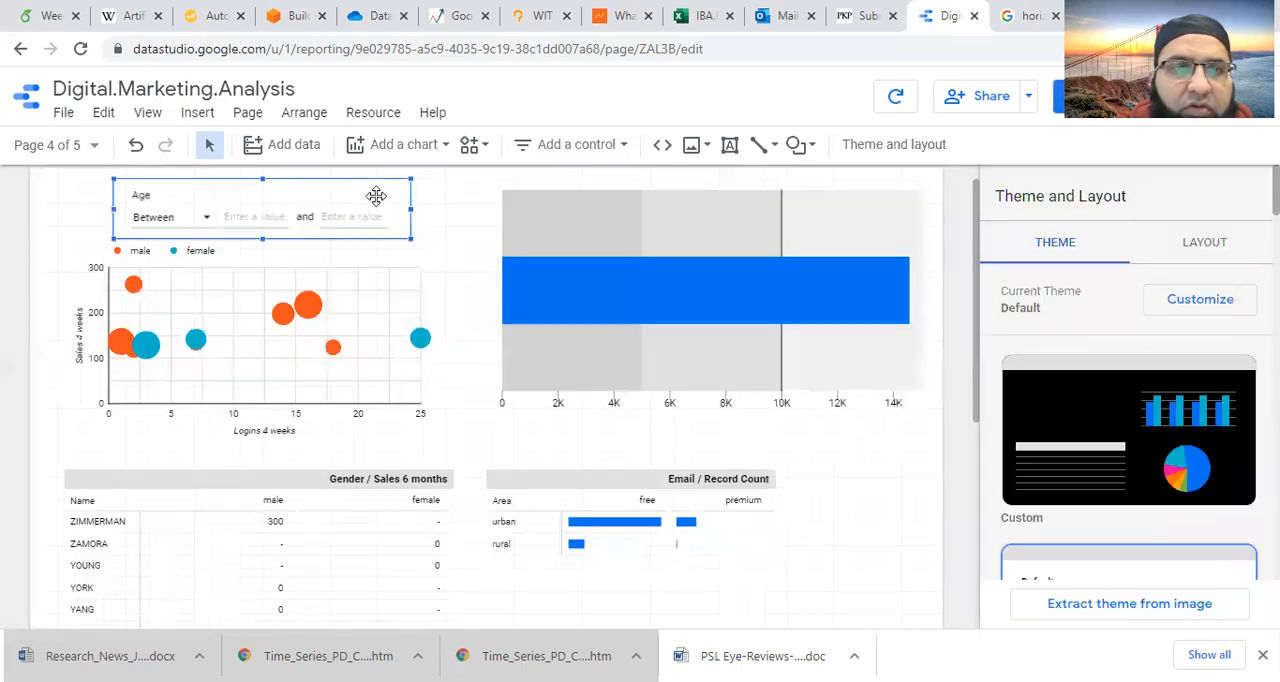
pyautogui.press('Delete')
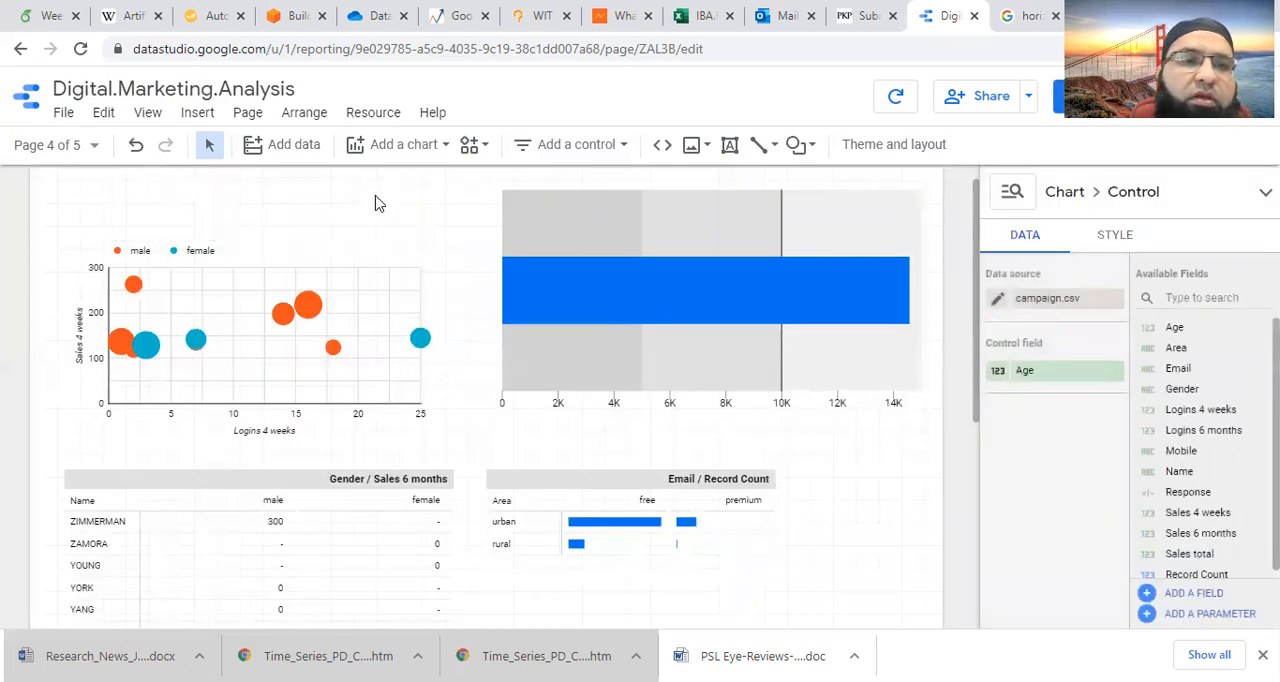
# - Insert a slider with Age as its control field and place it above the left part of the scatter chart
pyautogui.click(184, 121)
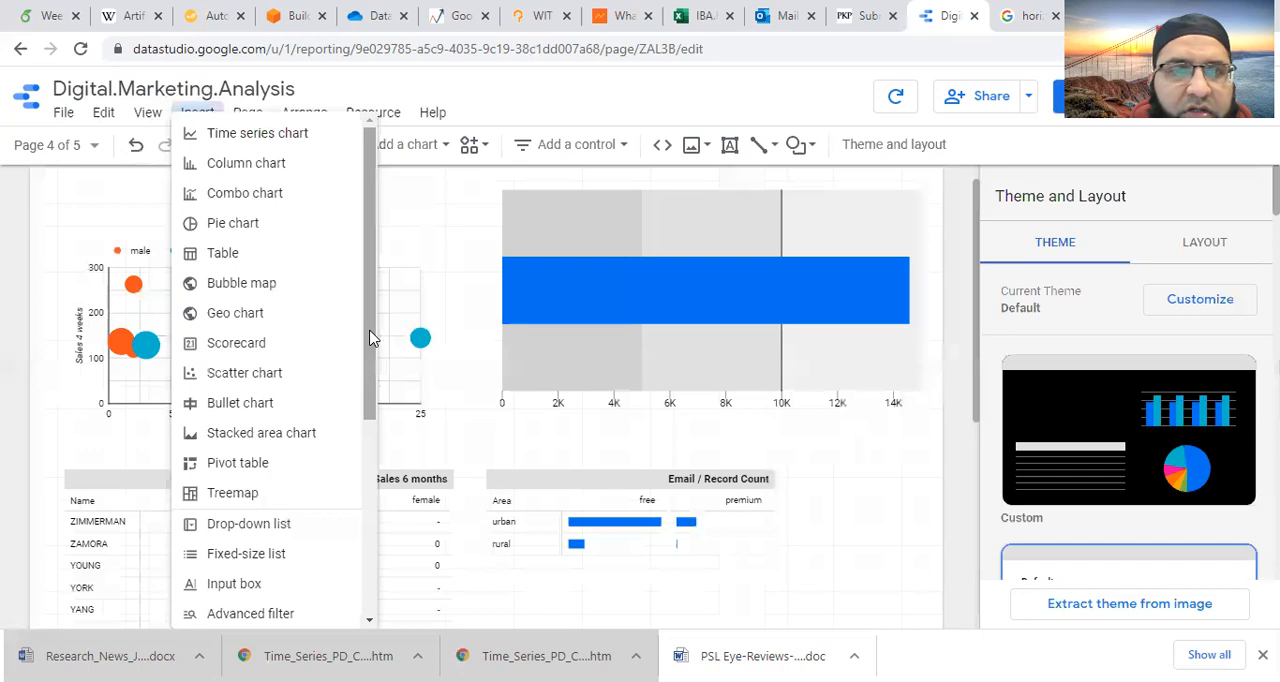
pyautogui.moveTo(370, 338); pyautogui.dragTo(357, 486)
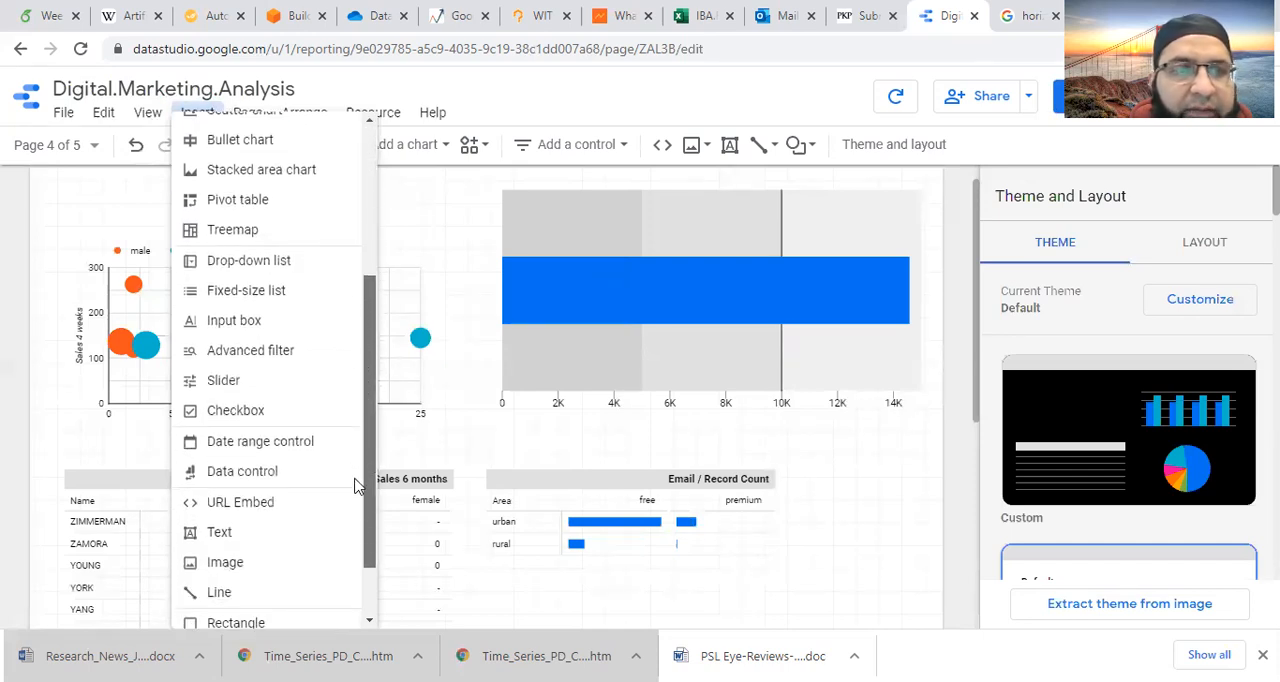
pyautogui.click(230, 380)
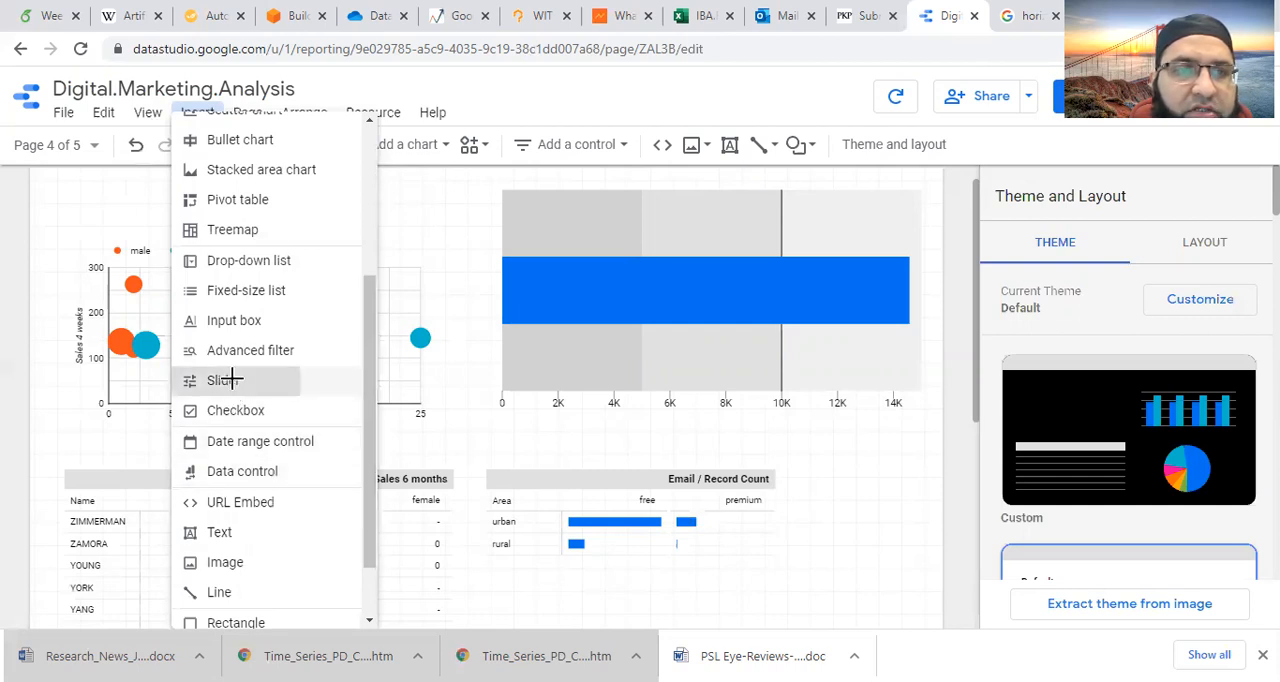
pyautogui.click(232, 379)
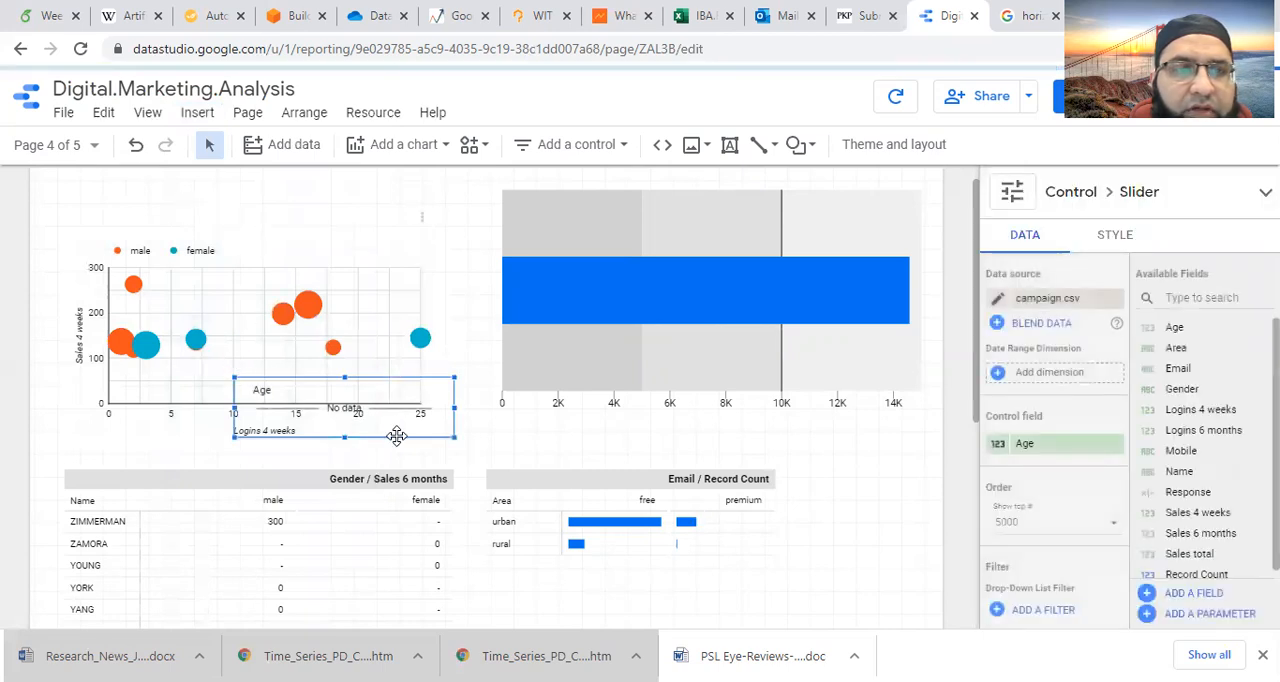
pyautogui.moveTo(381, 405); pyautogui.dragTo(192, 241)
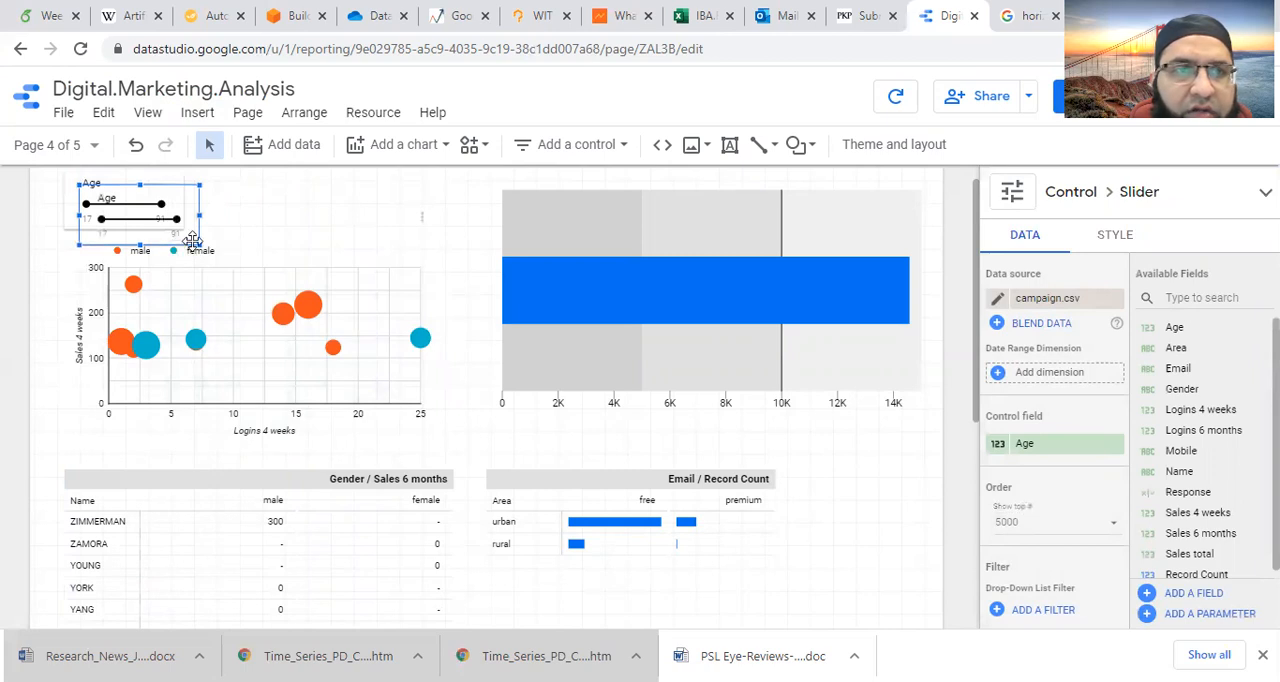
# - Place a copy of the Age slider beside the original and set the copy's control field to Sales 6 months
pyautogui.moveTo(192, 241); pyautogui.dragTo(305, 243)
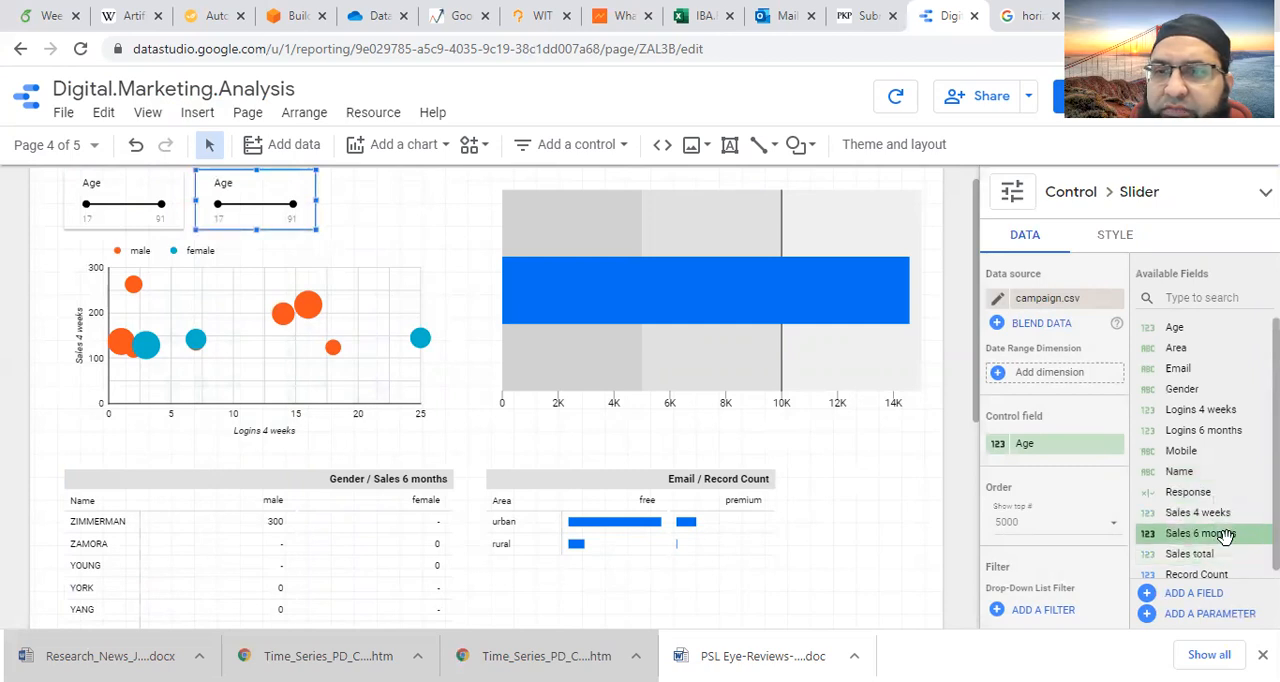
pyautogui.moveTo(1016, 542); pyautogui.dragTo(1040, 445)
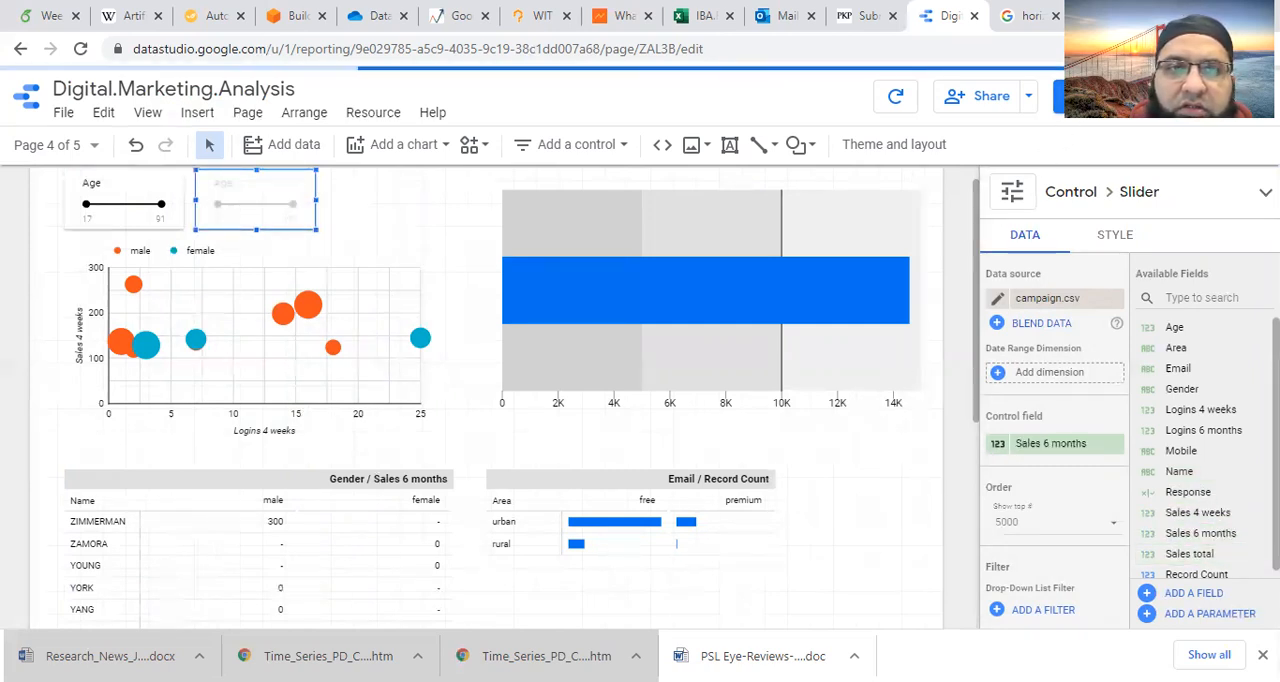
# - Switch to view mode, filter the page to Age 40–75 and Sales 6 months from 150, and review the filtered tables
pyautogui.click(1085, 105)
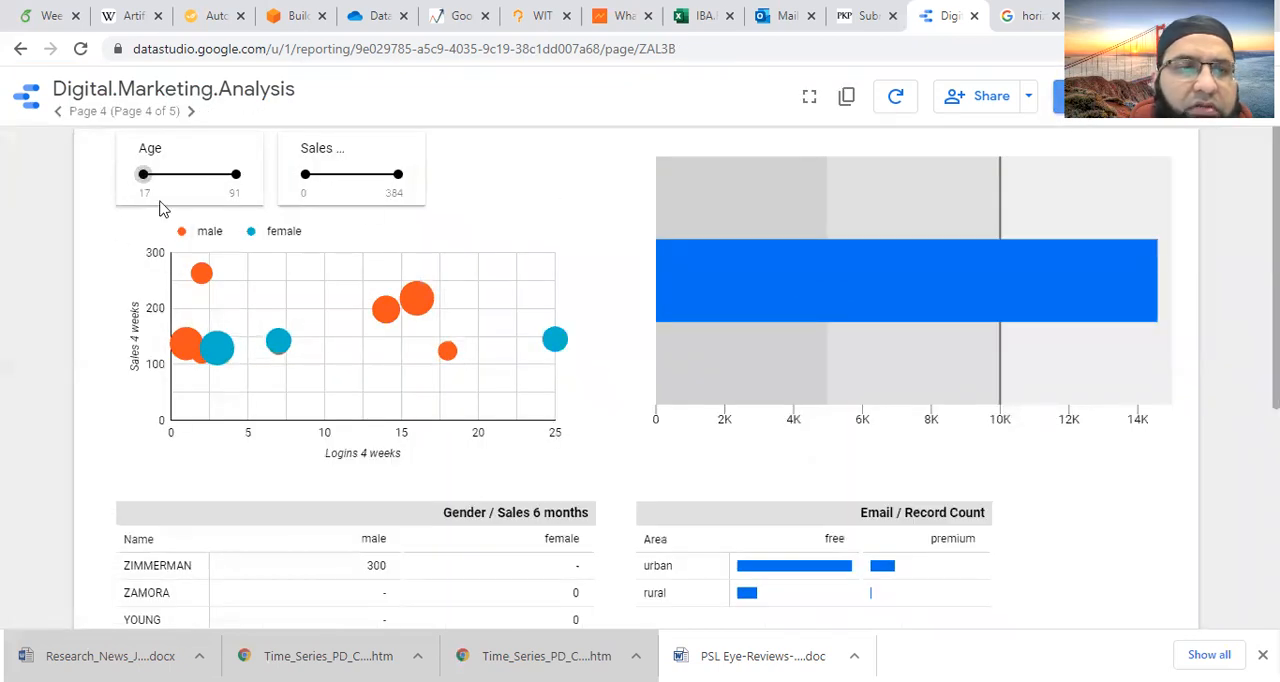
pyautogui.moveTo(141, 174); pyautogui.dragTo(174, 176)
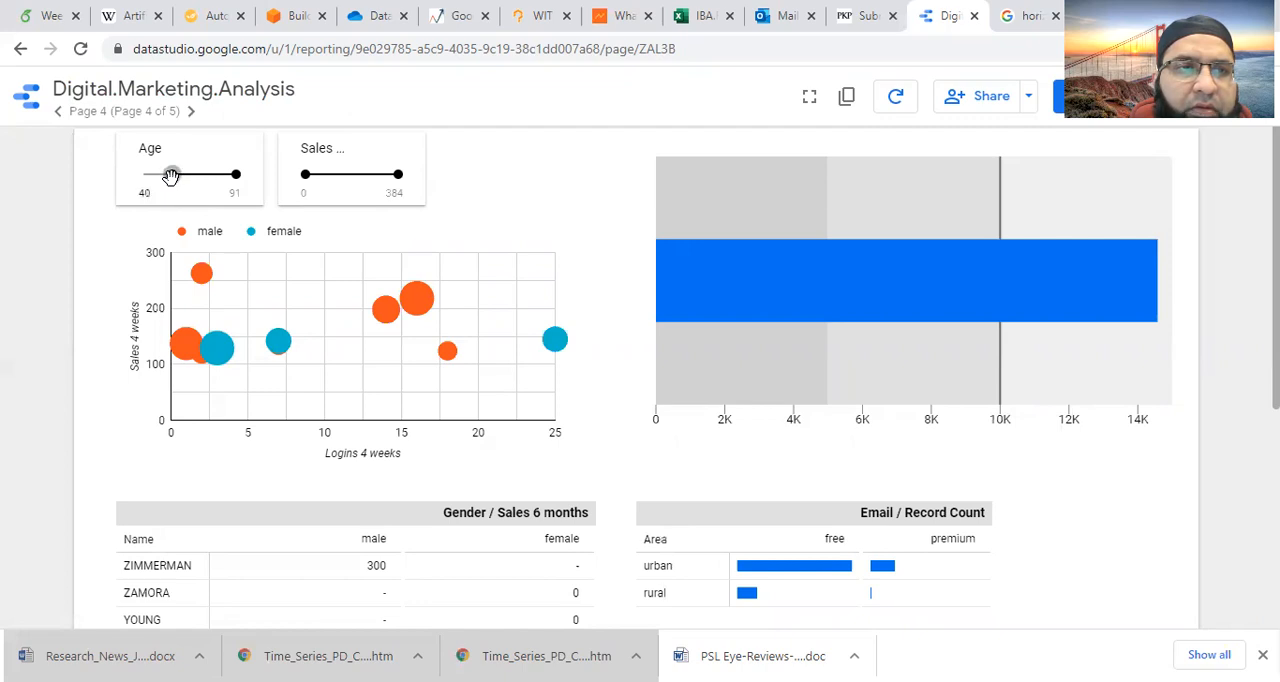
pyautogui.moveTo(172, 176); pyautogui.dragTo(217, 175)
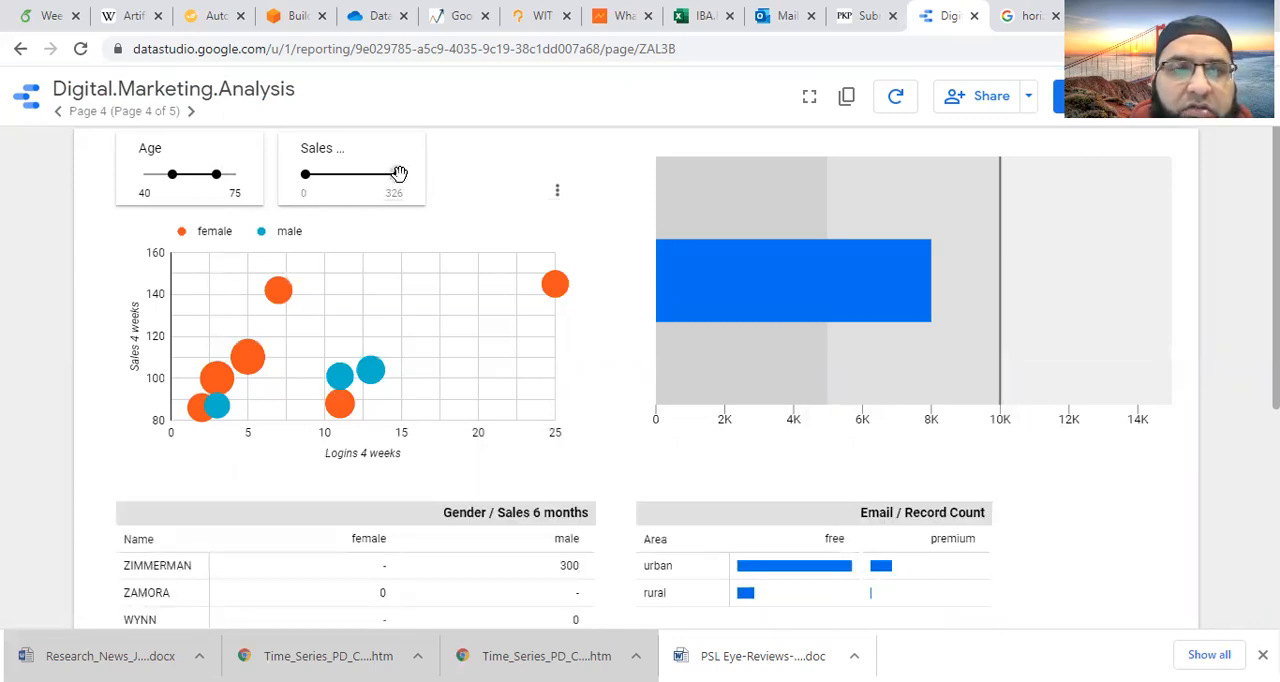
pyautogui.moveTo(306, 174); pyautogui.dragTo(348, 176)
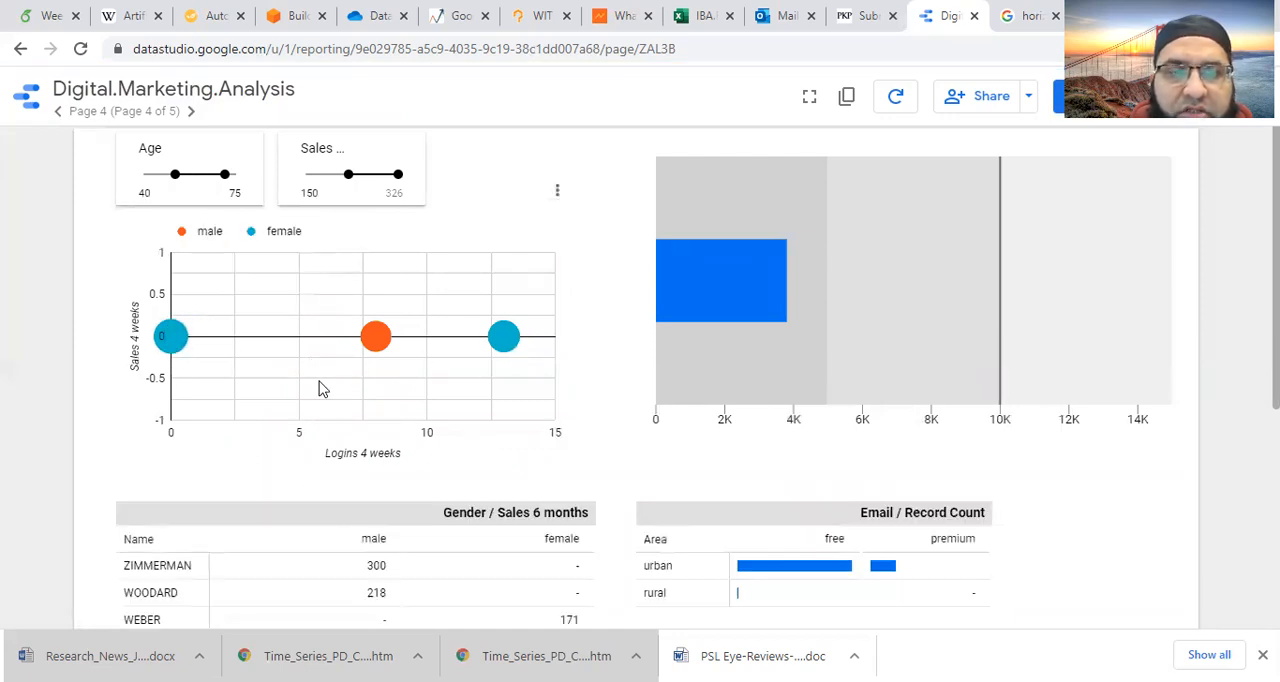
pyautogui.scroll(-3, 257, 560)
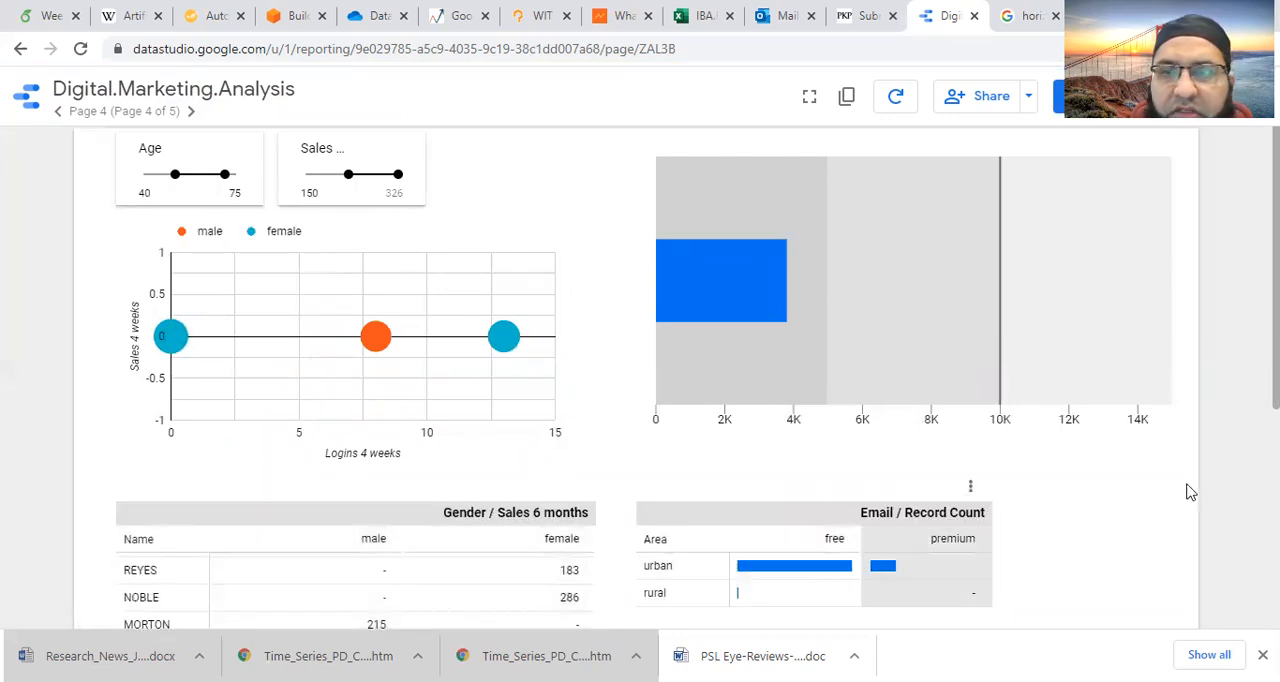
pyautogui.scroll(-2, 1195, 475)
pyautogui.scroll(-2, 100, 491)
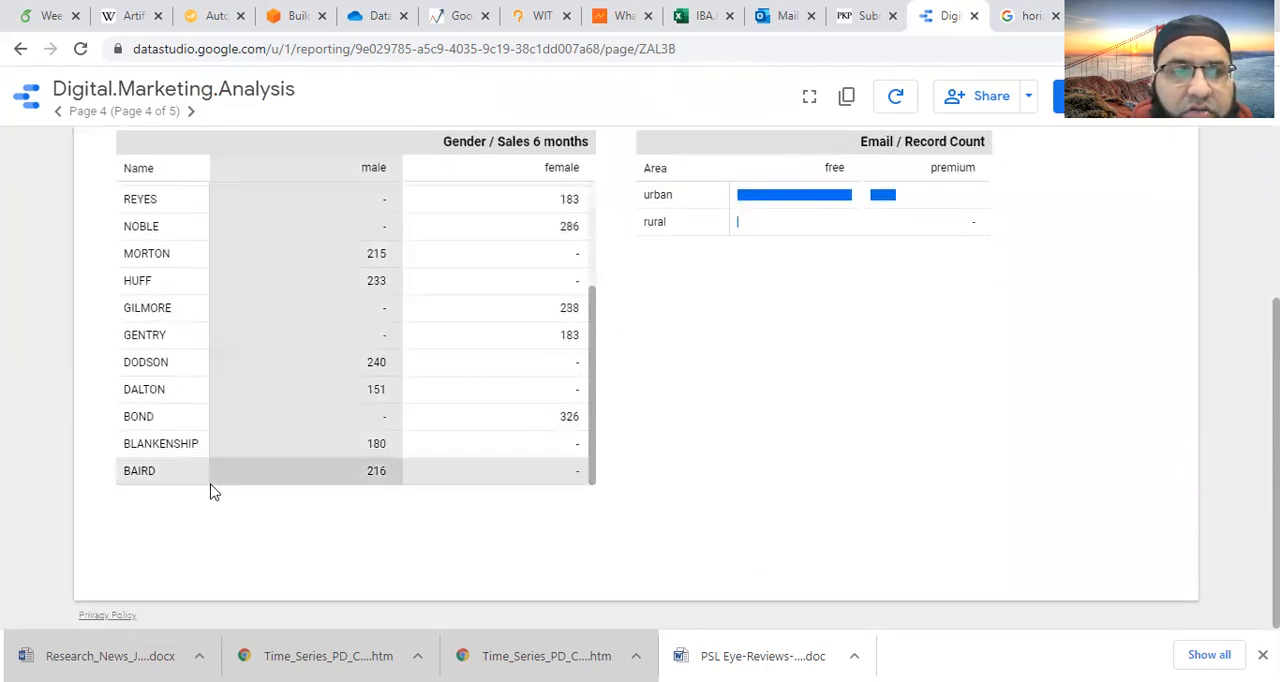
pyautogui.scroll(3, 177, 343)
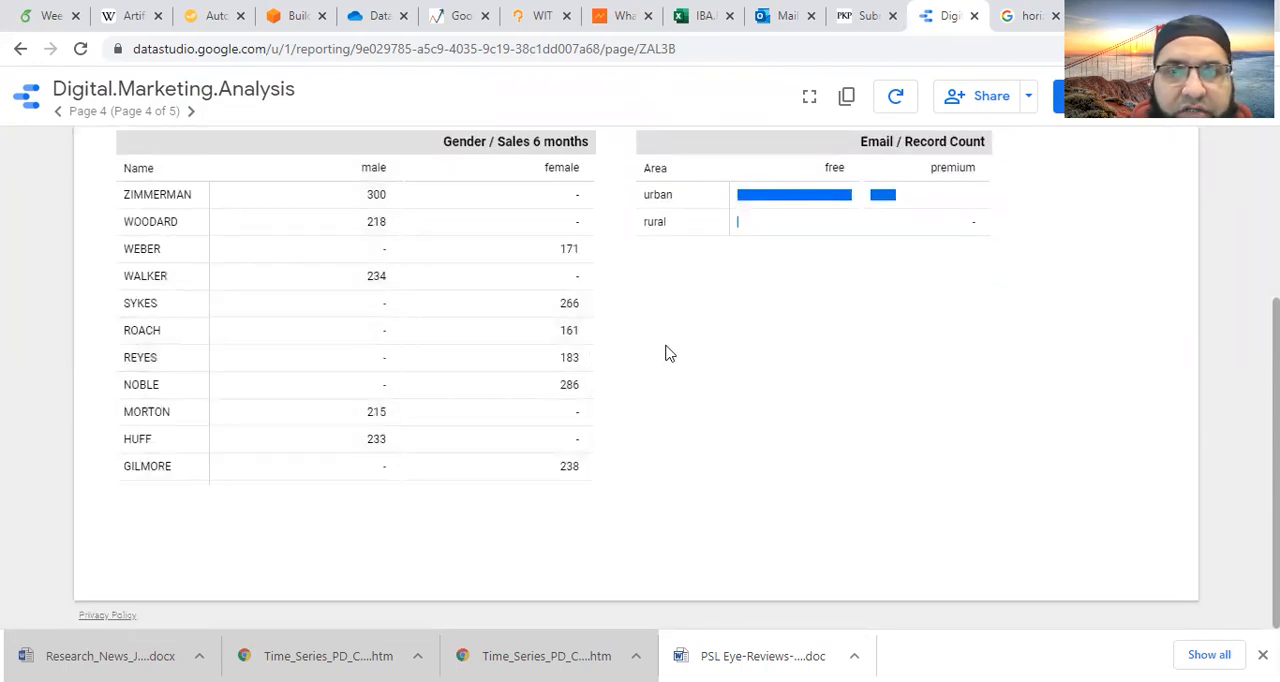
pyautogui.scroll(4, 1104, 391)
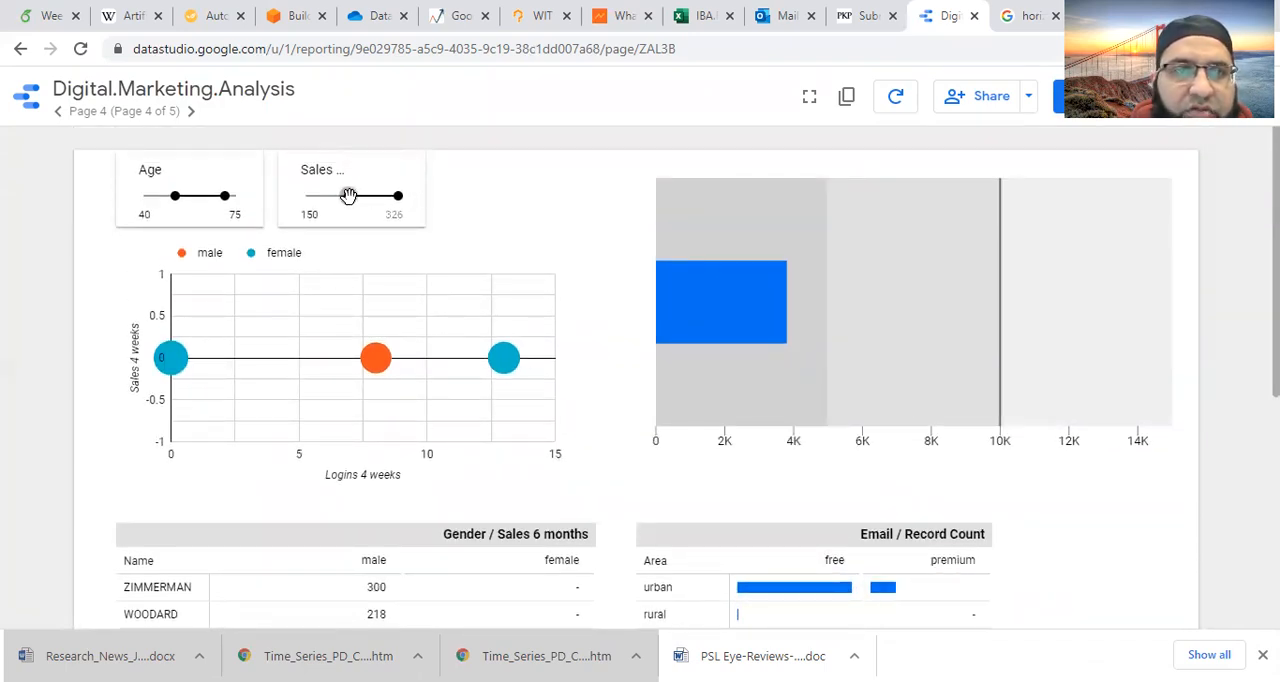
# - Raise the Sales 6 months slider's minimum to 230 and review the filtered charts and tables
pyautogui.moveTo(352, 195); pyautogui.dragTo(371, 195)
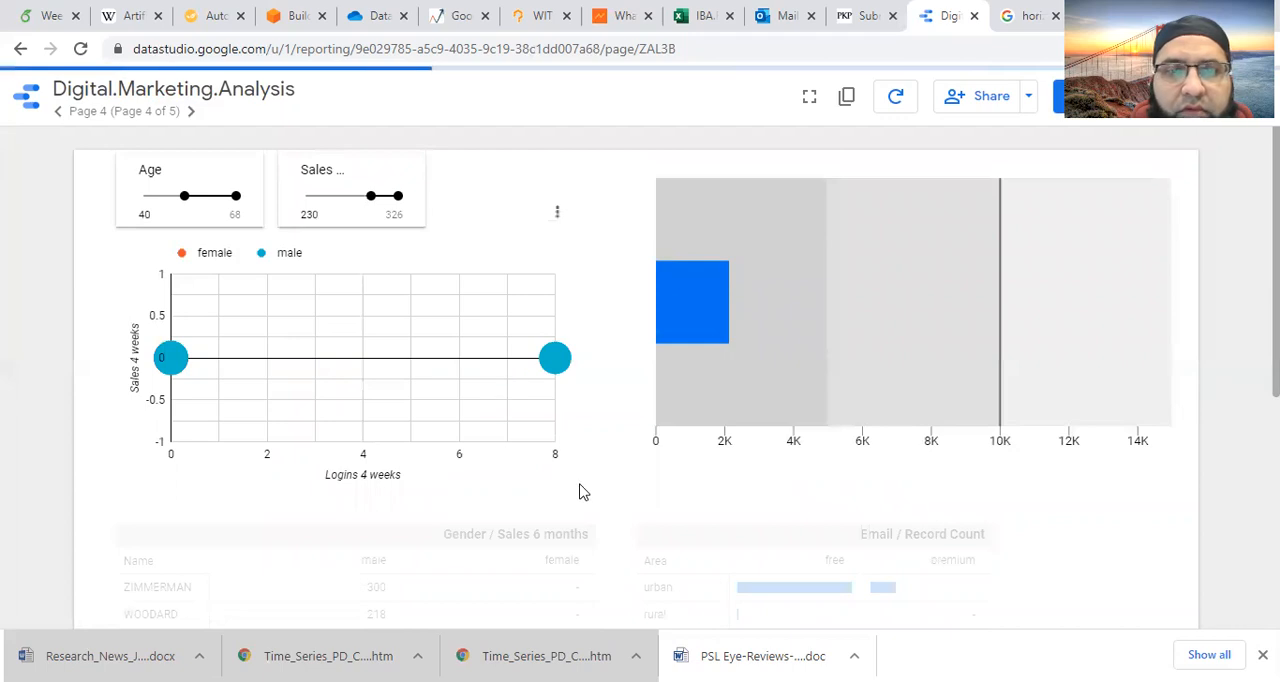
pyautogui.scroll(-3, 578, 491)
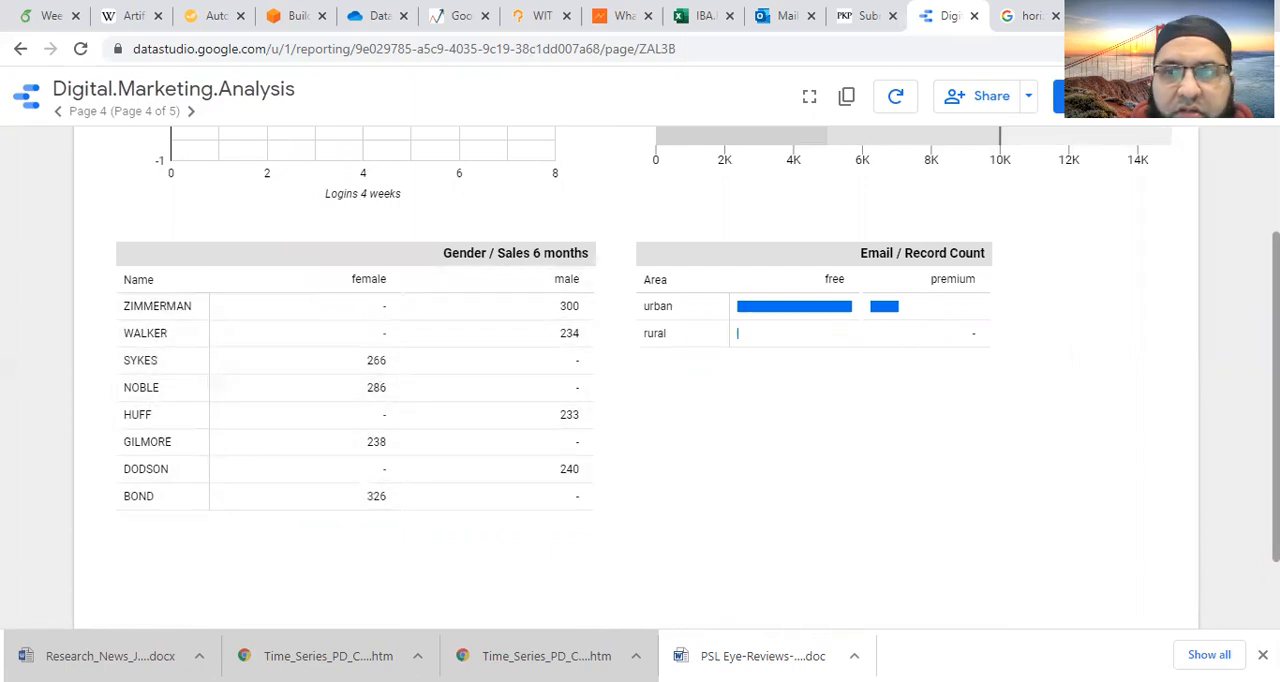
pyautogui.scroll(2, 655, 388)
pyautogui.scroll(1, 655, 388)
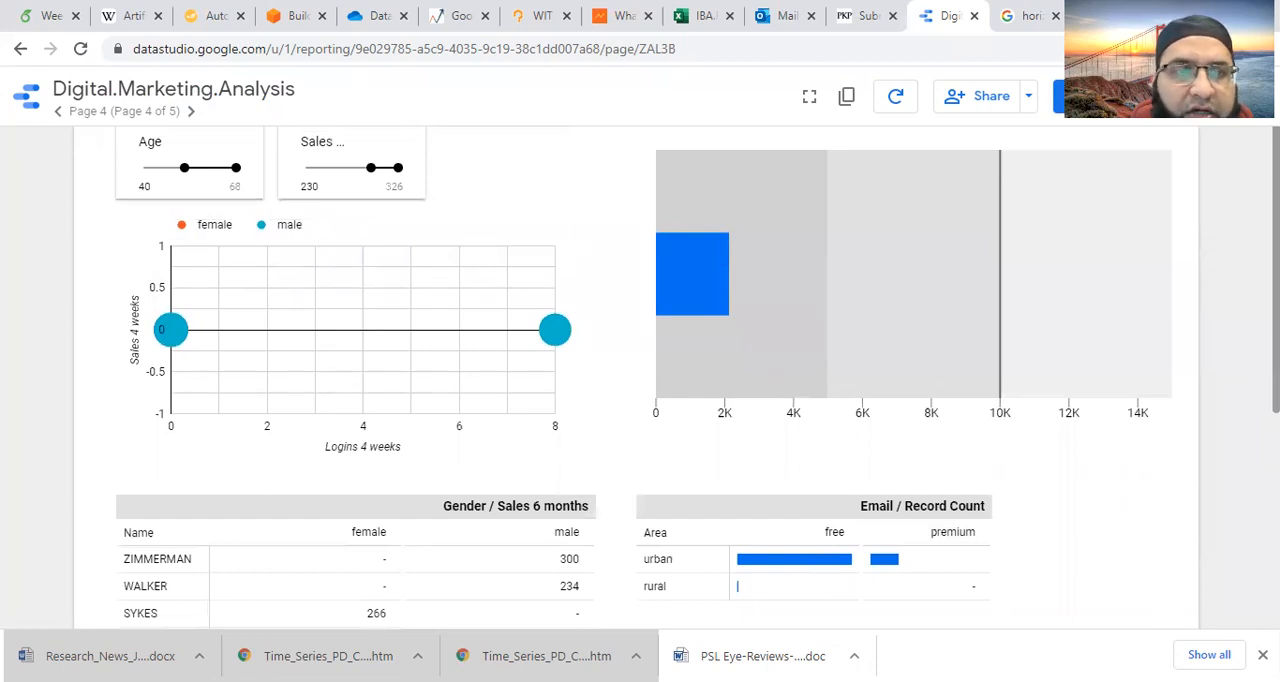
pyautogui.scroll(-2, 1238, 397)
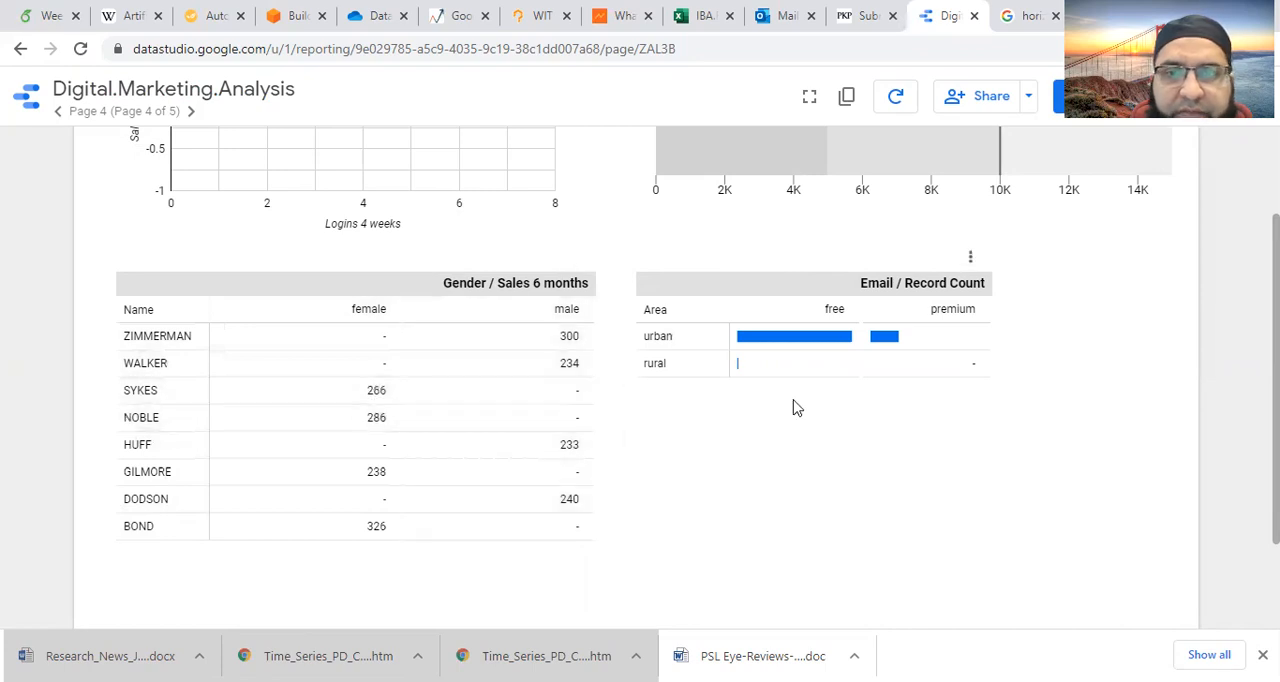
pyautogui.scroll(3, 538, 196)
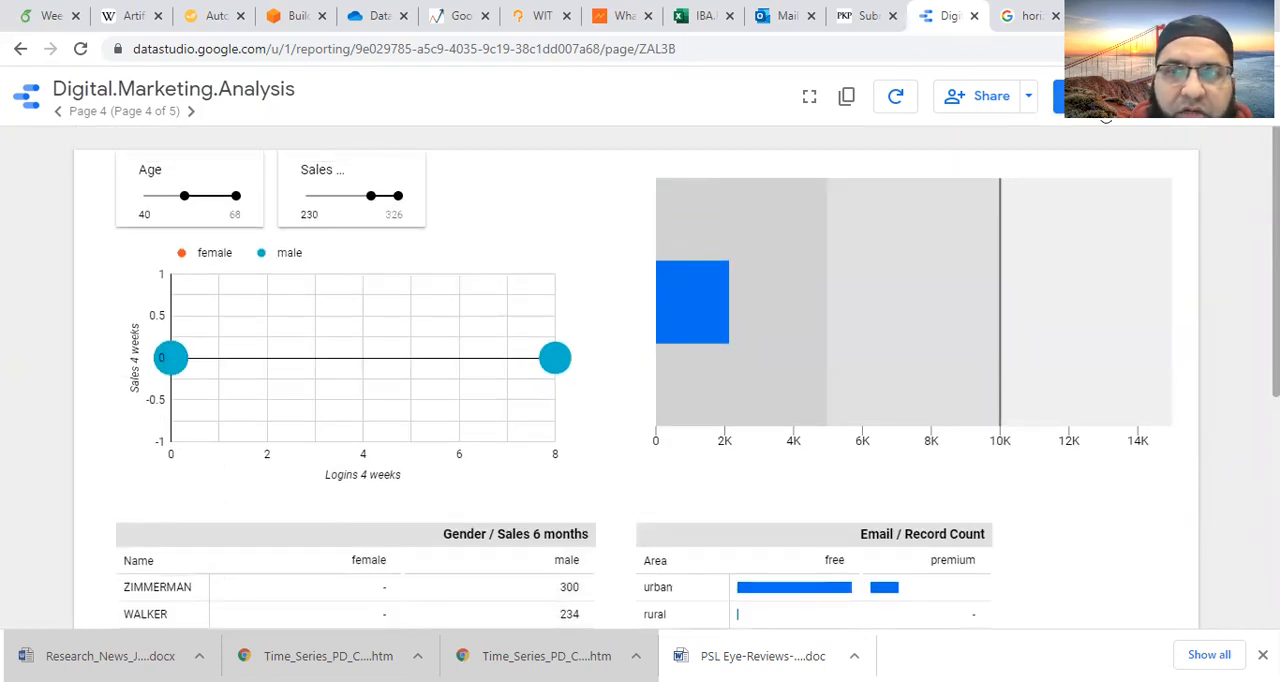
# - Return to edit mode and delete both the Age and Sales 6 months sliders above the scatter chart
pyautogui.click(1100, 112)
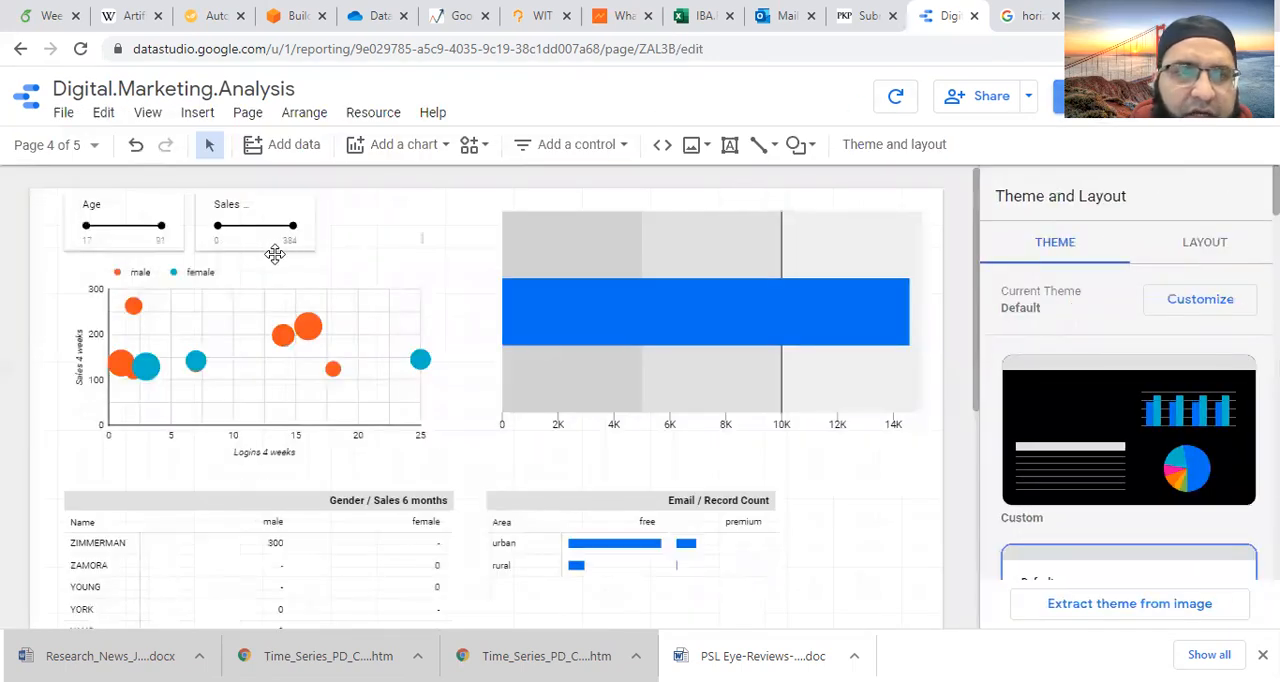
pyautogui.click(257, 226)
pyautogui.keyDown('shift'); pyautogui.click(148, 228); pyautogui.keyUp('shift')
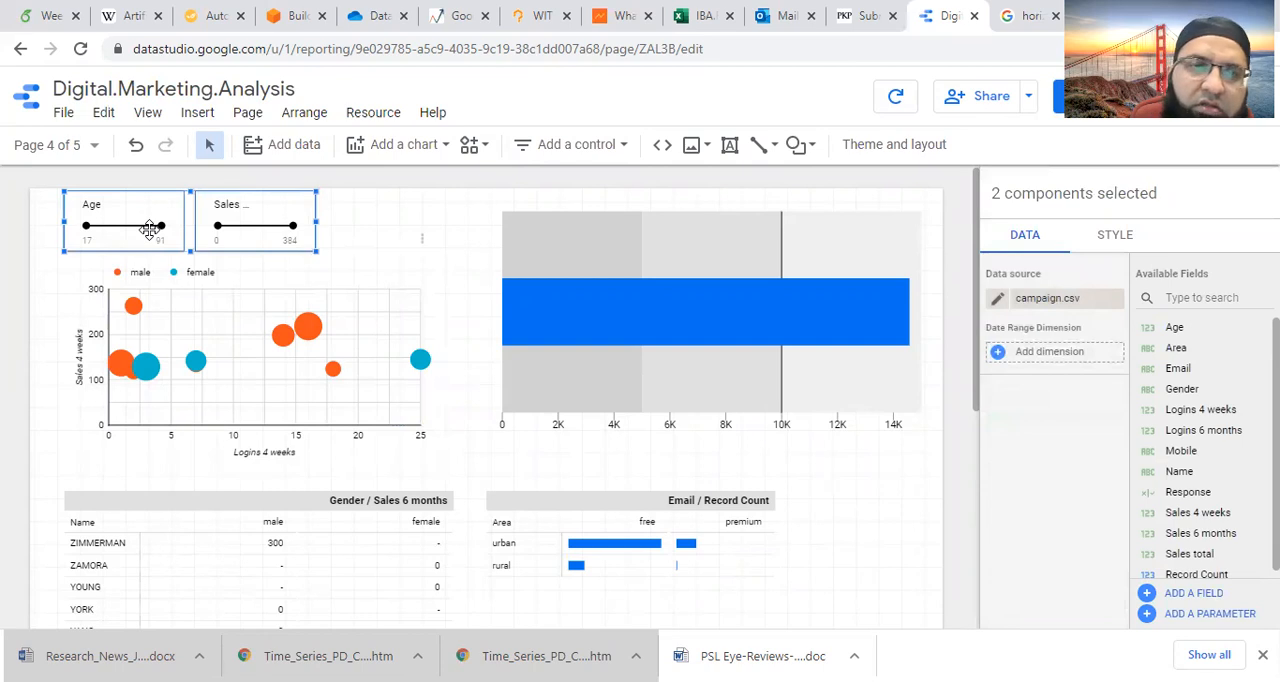
pyautogui.press('Delete')
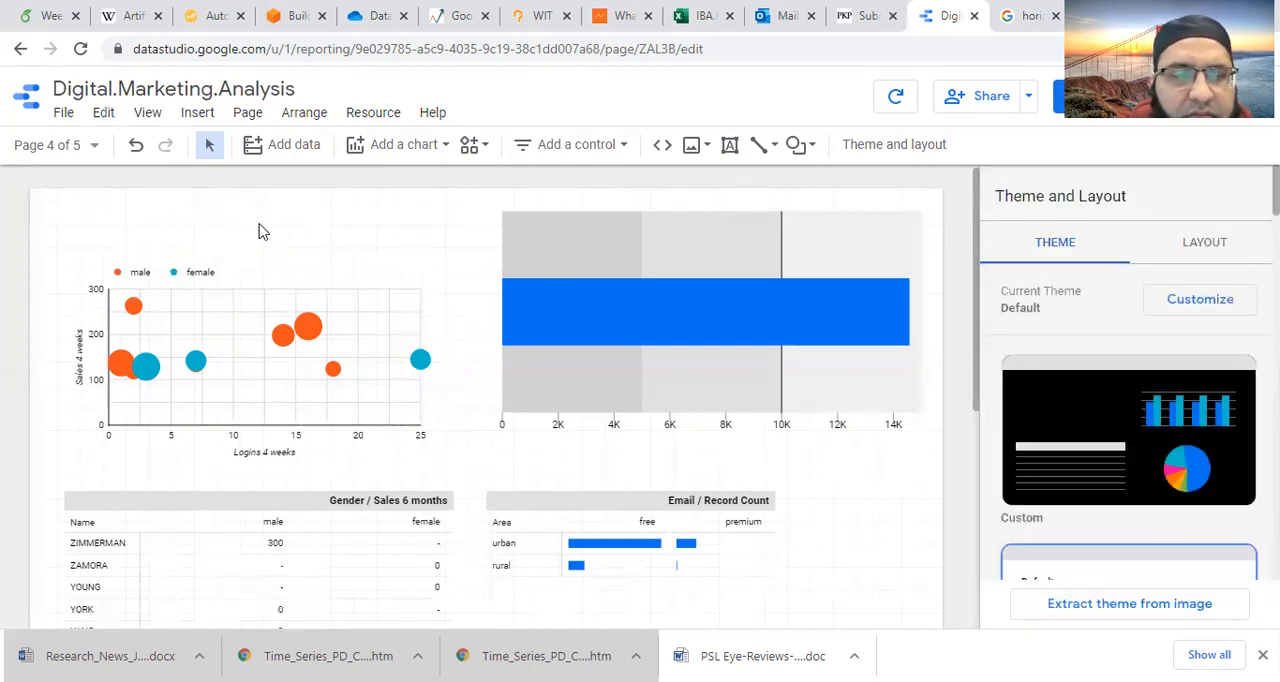
# - Insert a checkbox control in the space above the scatter chart
pyautogui.click(197, 112)
pyautogui.scroll(-1, 274, 504)
pyautogui.scroll(-1, 276, 504)
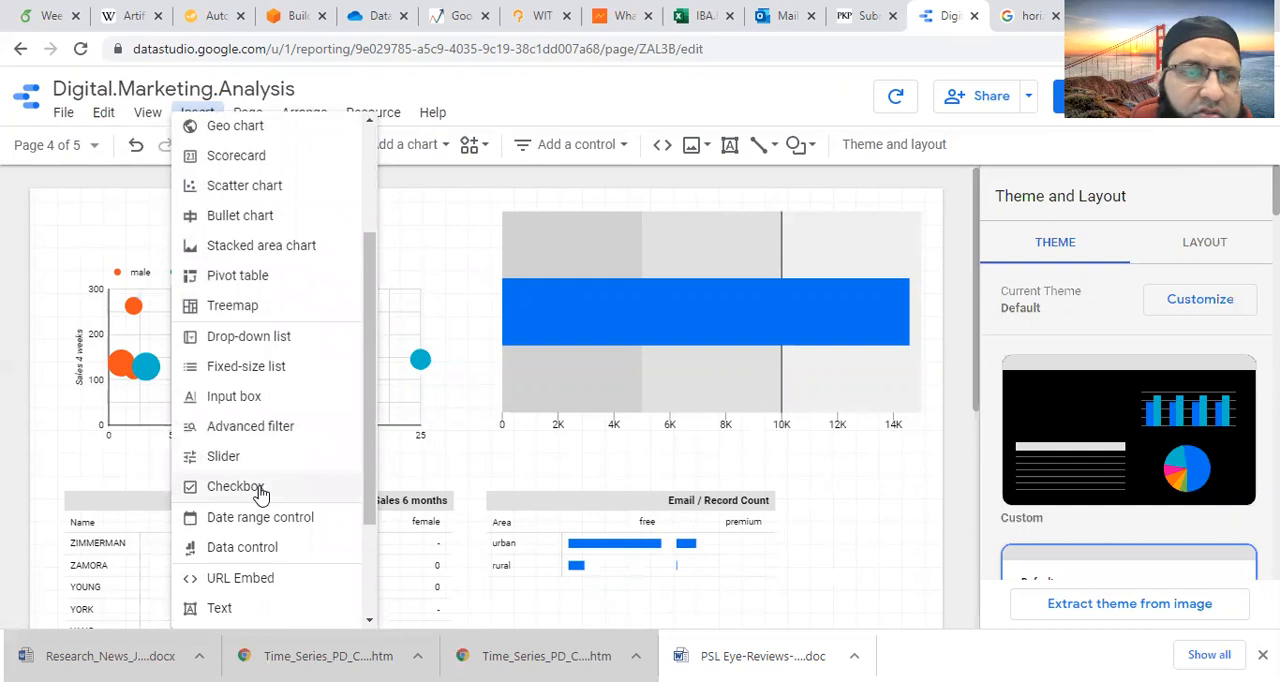
pyautogui.click(259, 487)
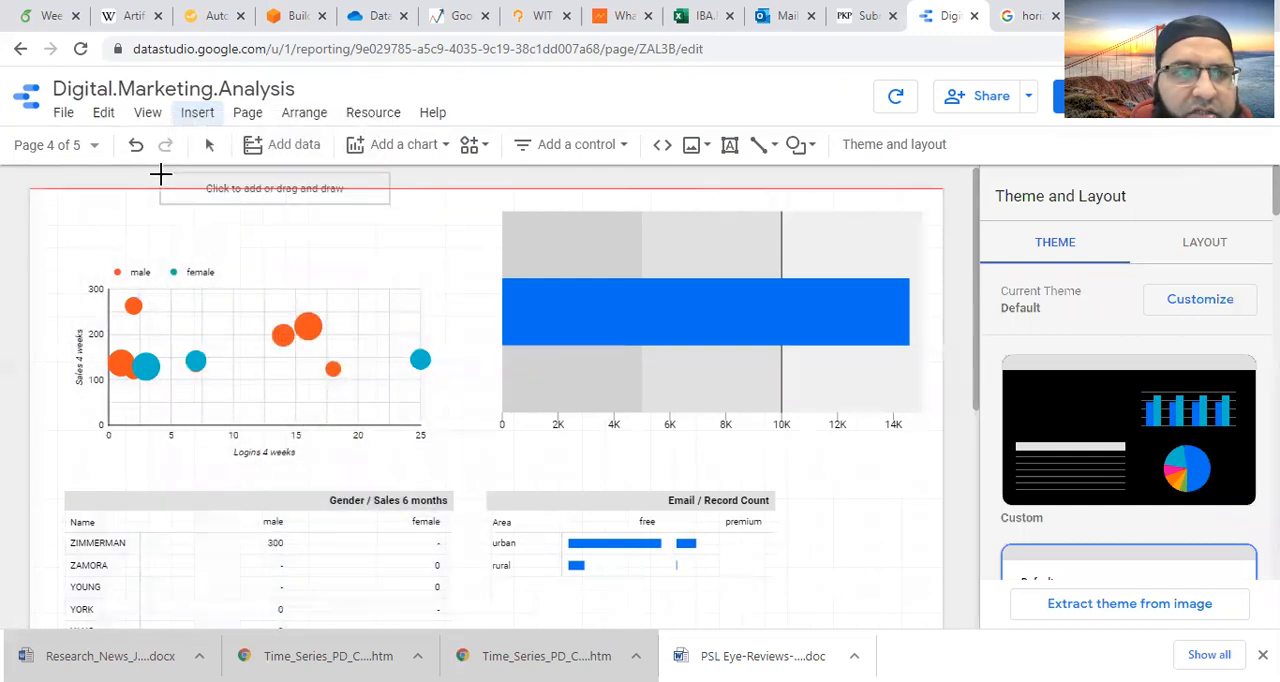
pyautogui.click(93, 204)
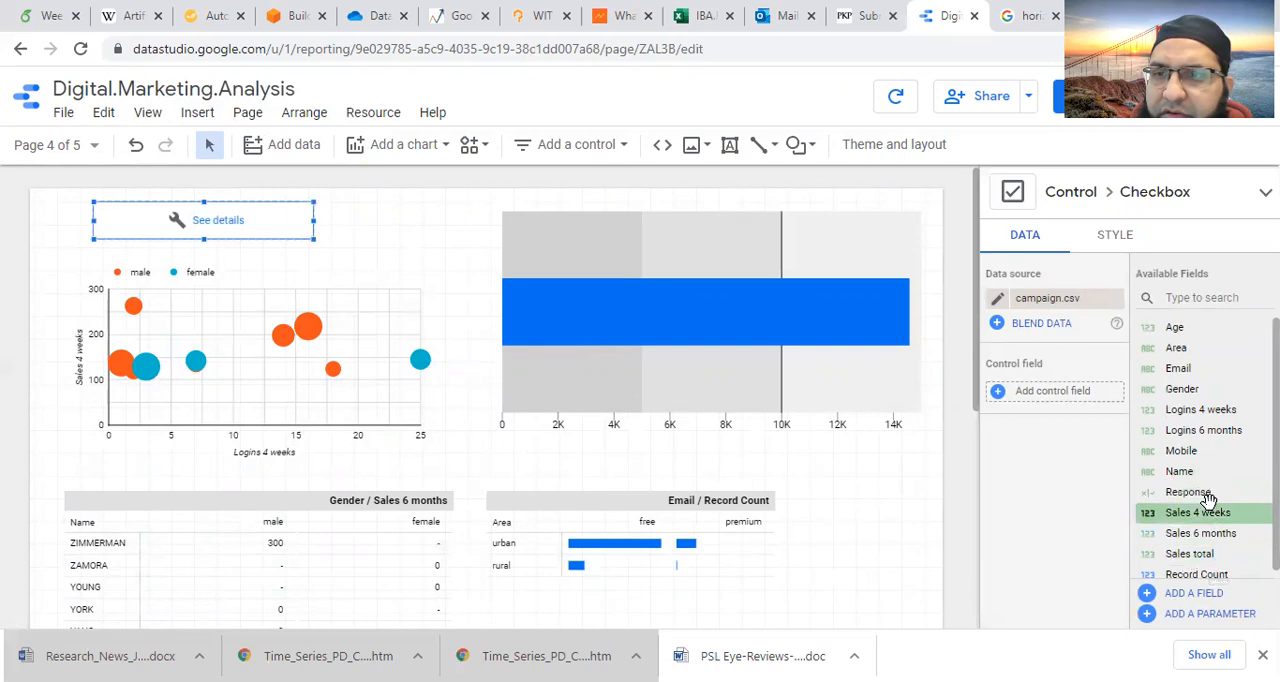
# - Open the checkbox's campaign.csv data source for editing and refresh its fields
pyautogui.click(999, 302)
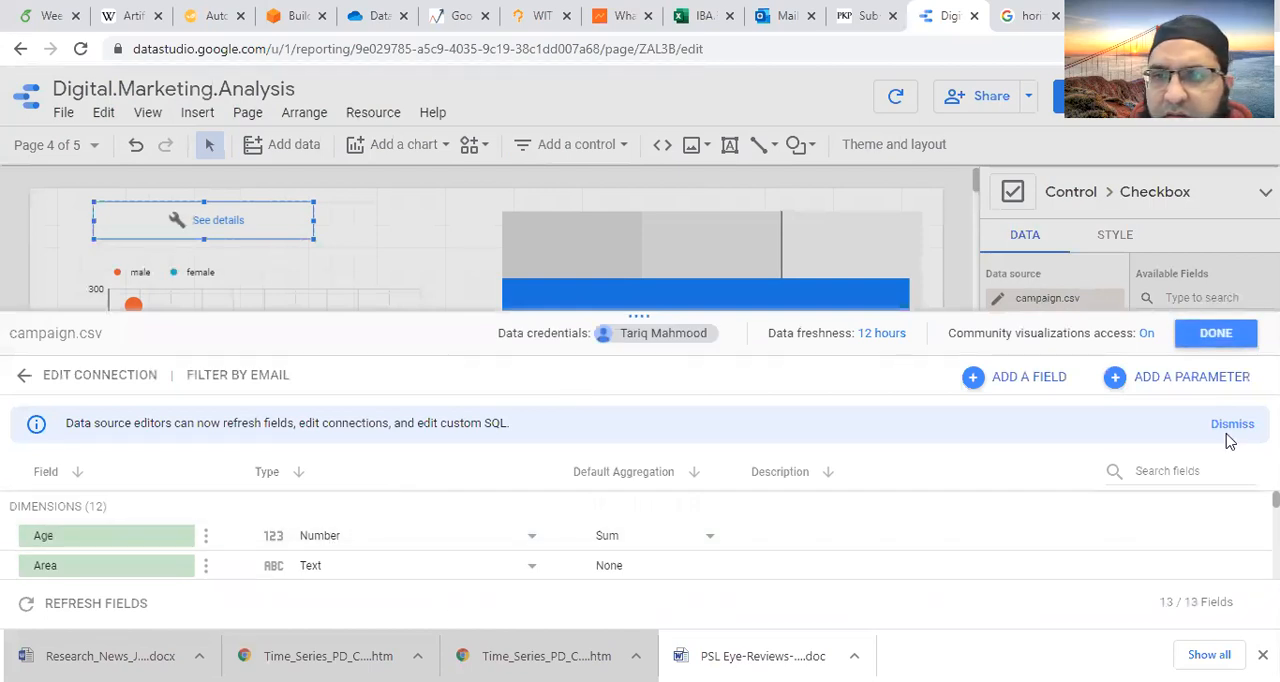
pyautogui.click(1216, 333)
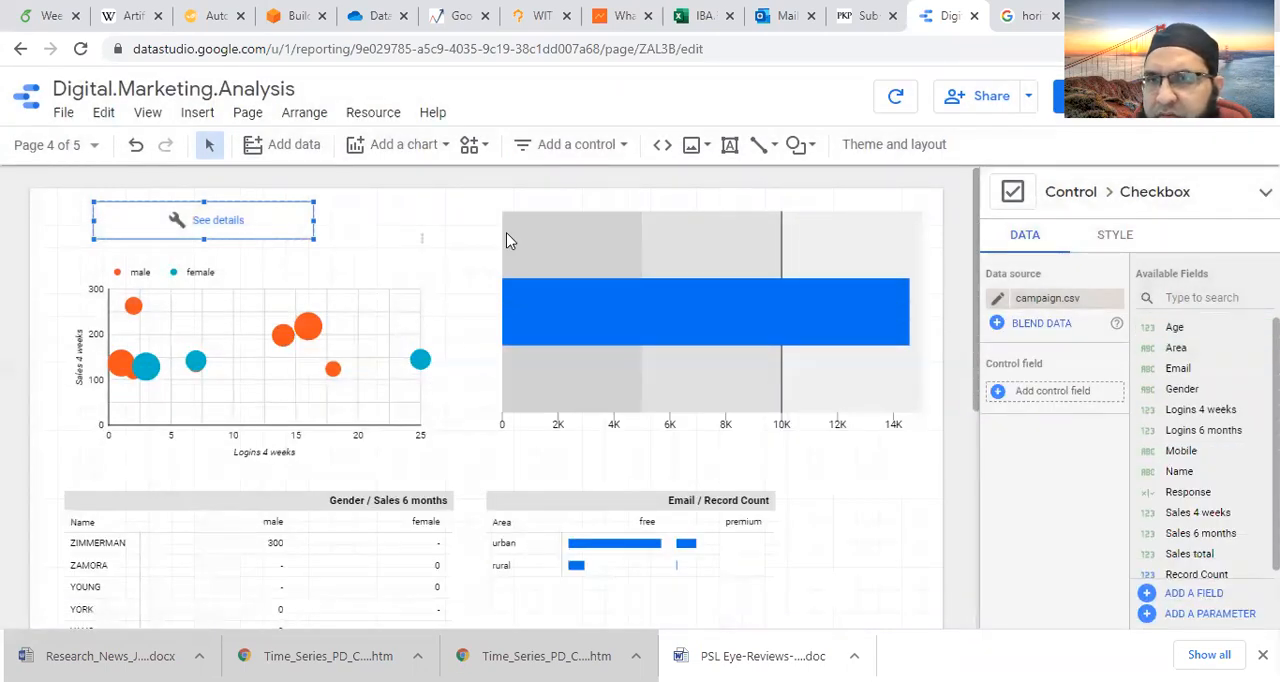
pyautogui.click(997, 298)
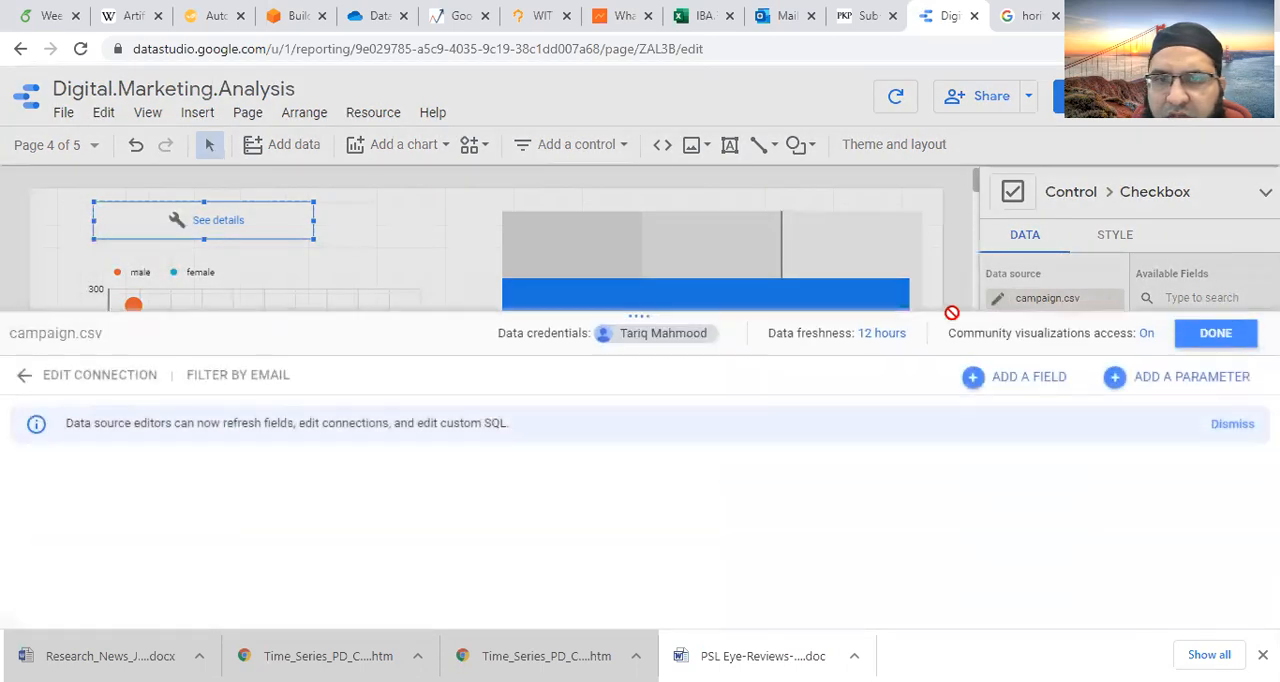
pyautogui.click(58, 607)
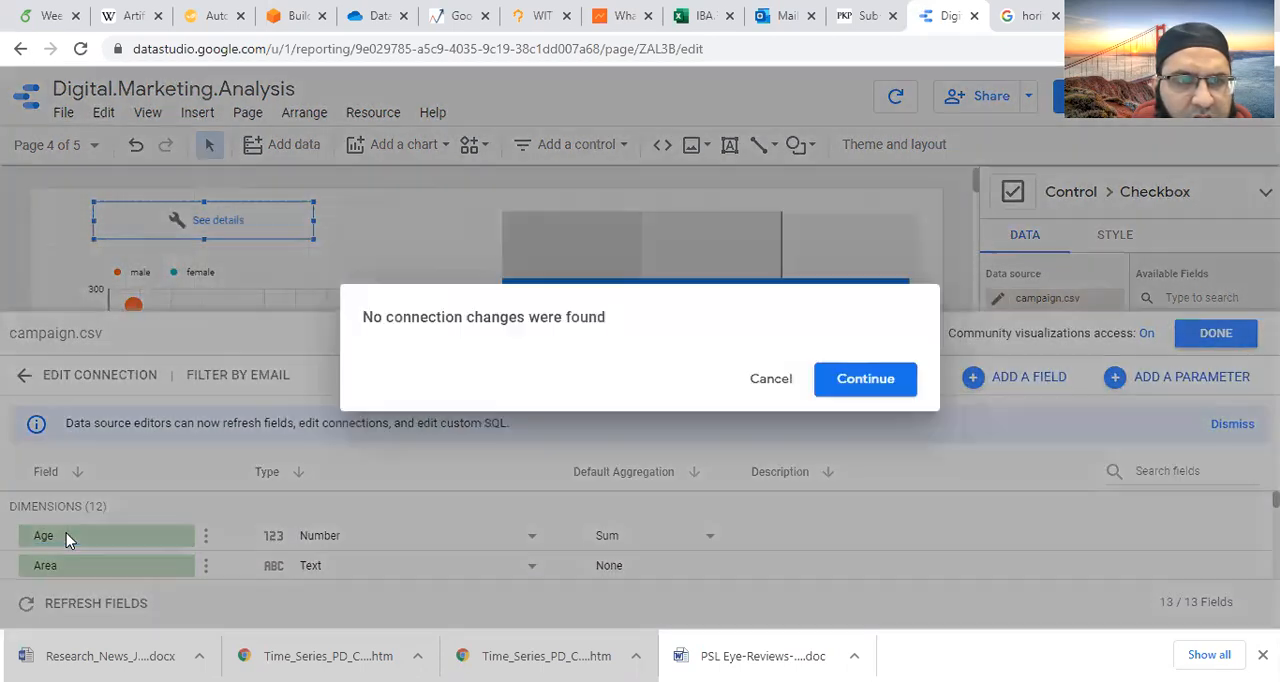
pyautogui.click(870, 388)
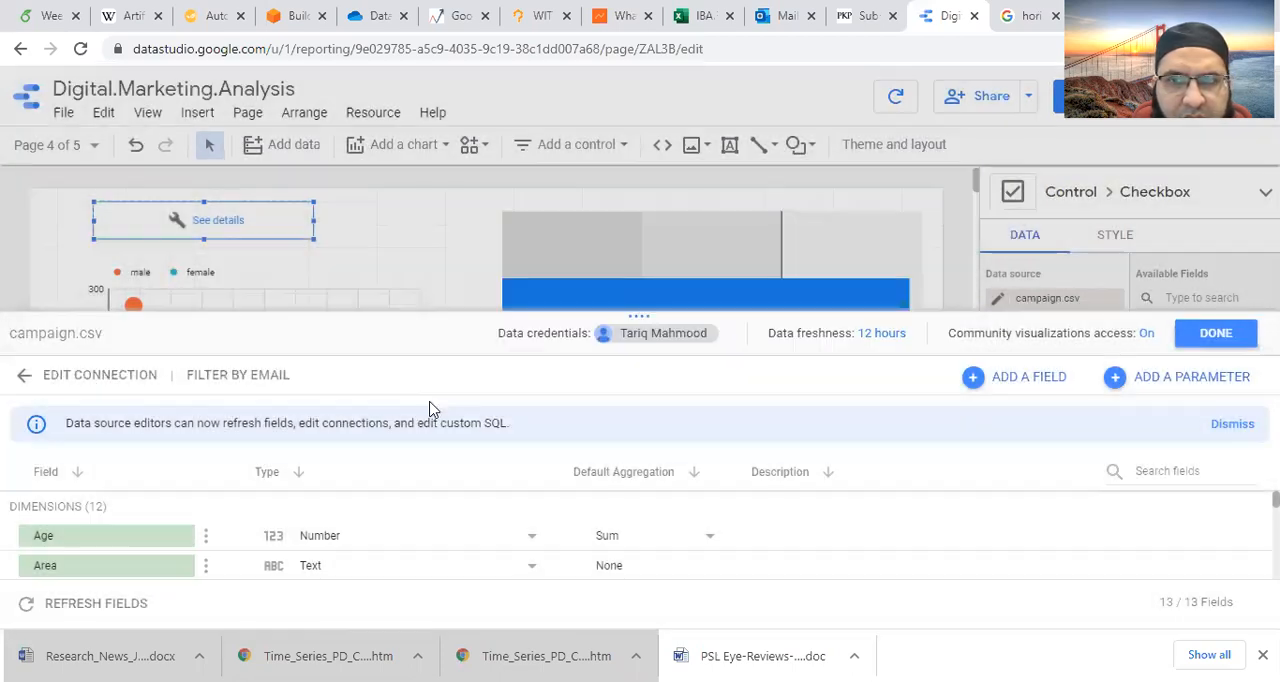
# - Review the campaign.csv connection's file upload details, and leave it without reconnecting
pyautogui.click(118, 377)
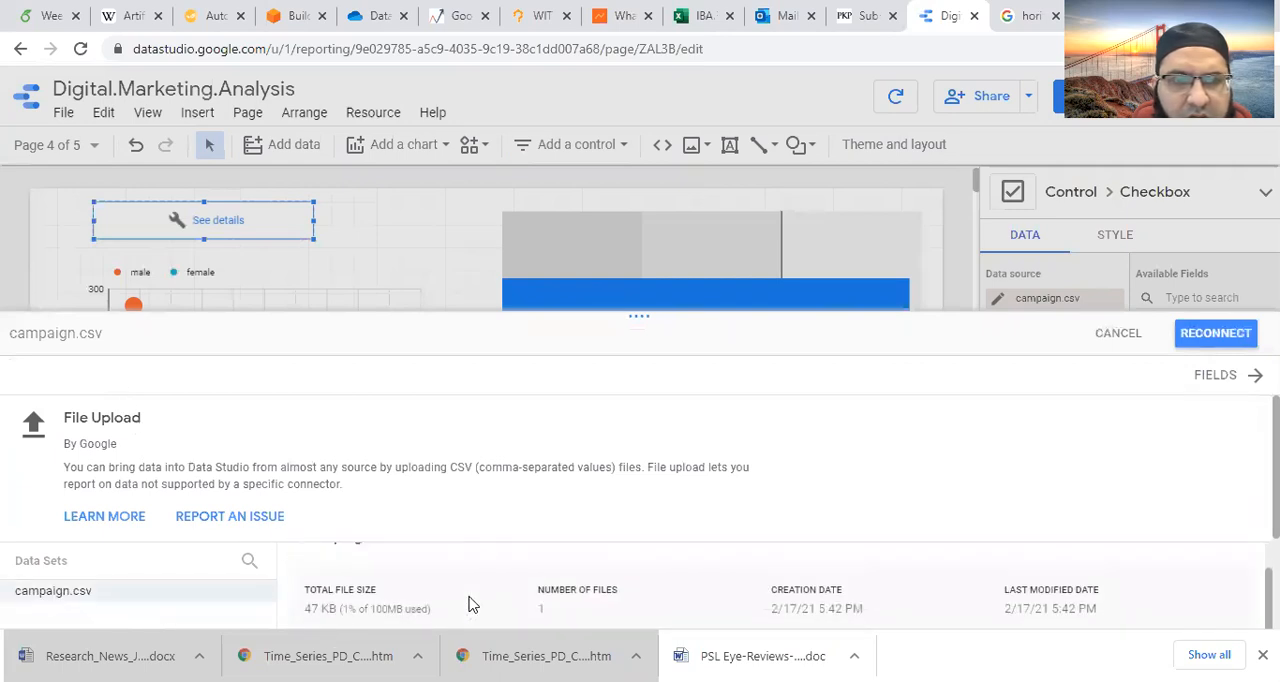
pyautogui.scroll(-3, 1008, 608)
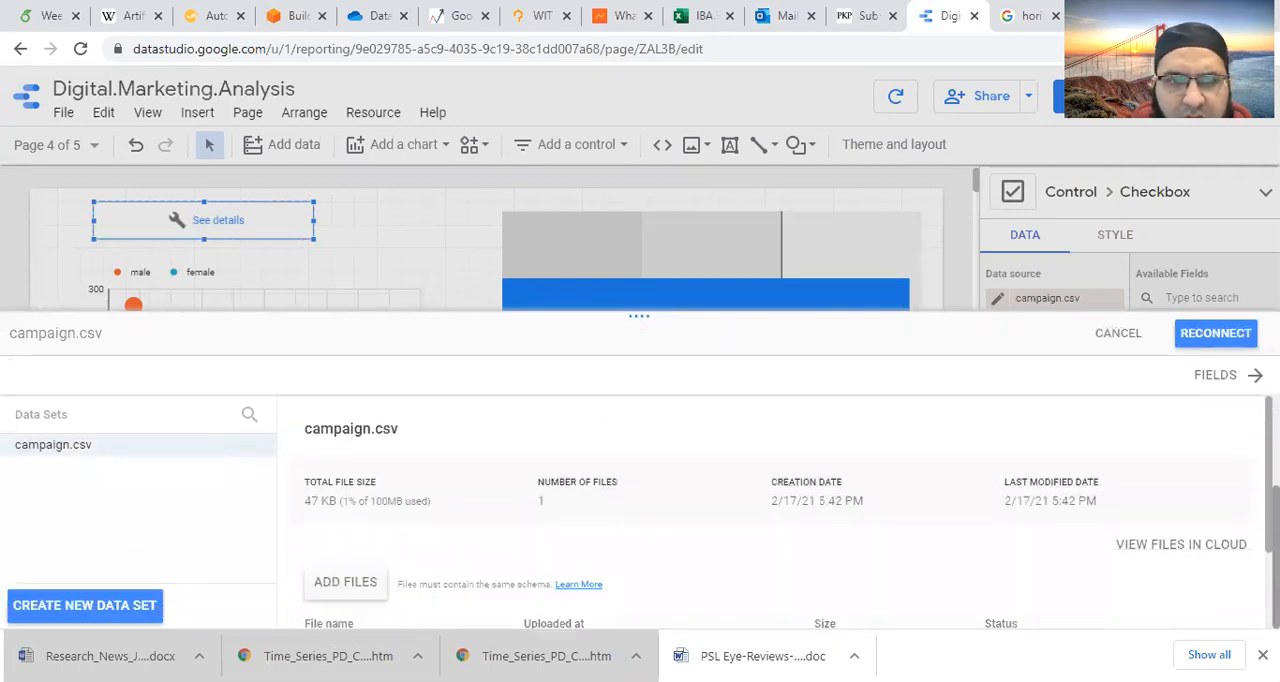
pyautogui.scroll(-1, 614, 604)
pyautogui.scroll(-2, 610, 603)
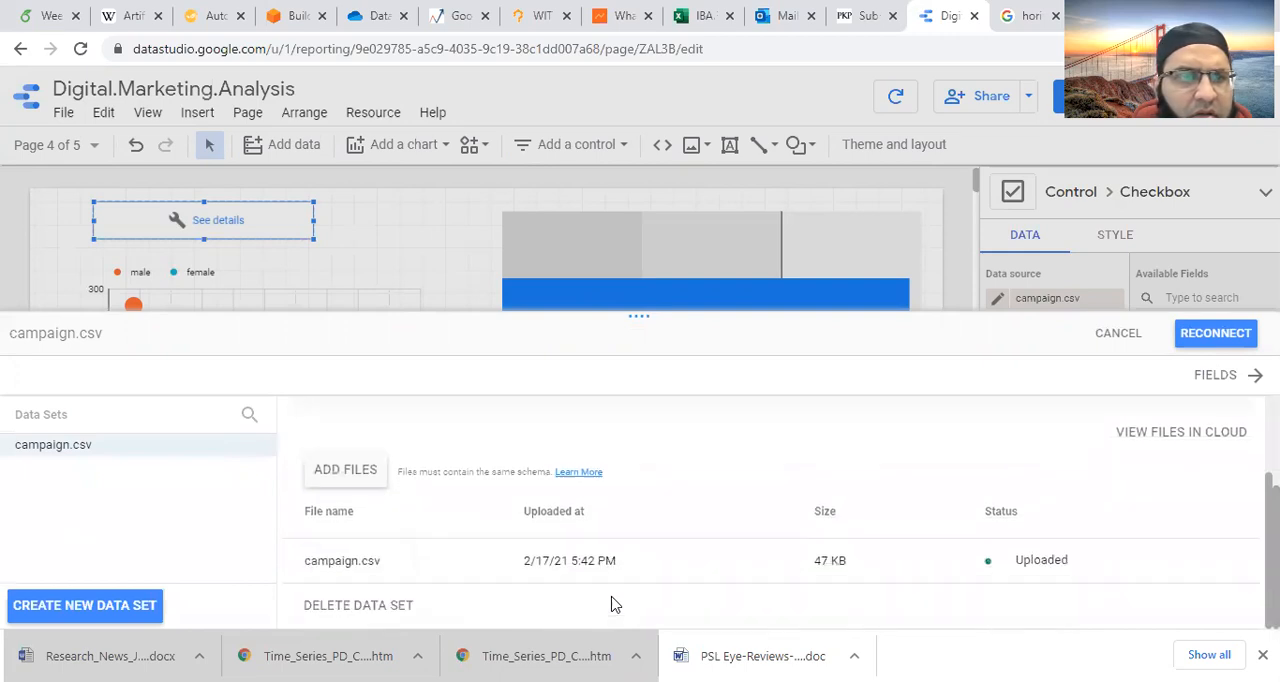
pyautogui.scroll(3, 450, 560)
pyautogui.click(52, 450)
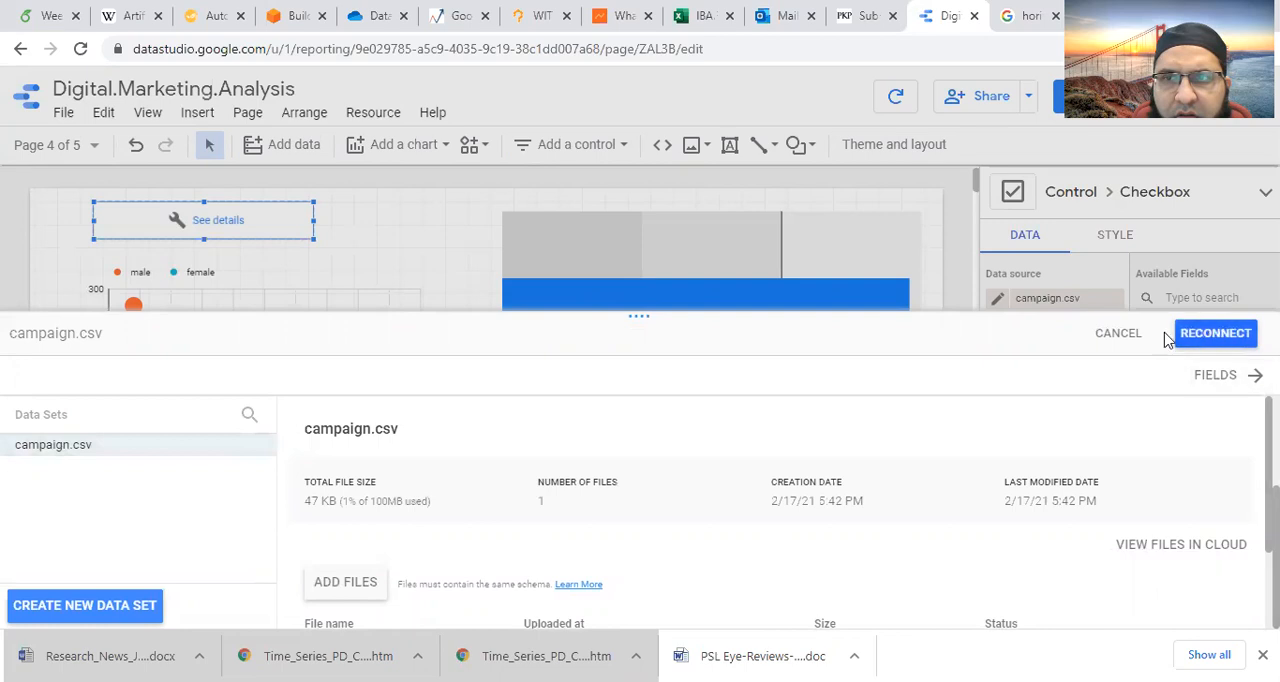
pyautogui.click(1099, 340)
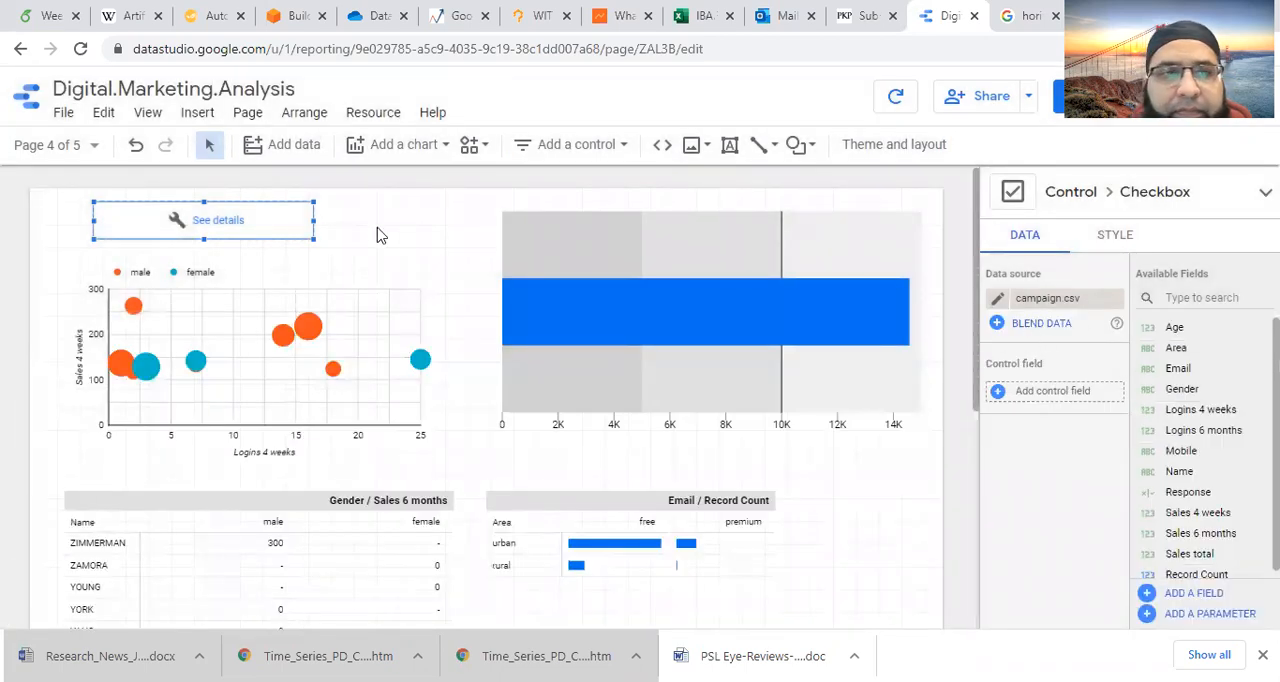
# - Delete the checkbox control above the scatter chart, and check the fields of the chart's campaign.csv data source
pyautogui.press('Delete')
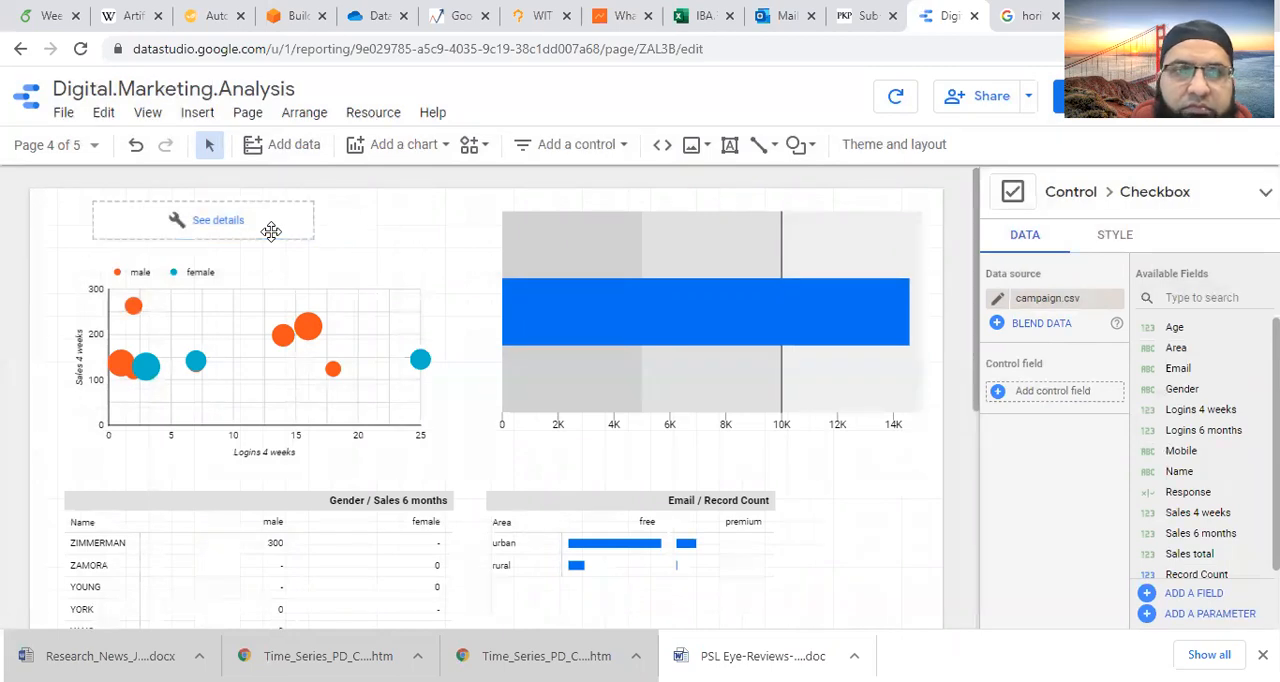
pyautogui.click(370, 274)
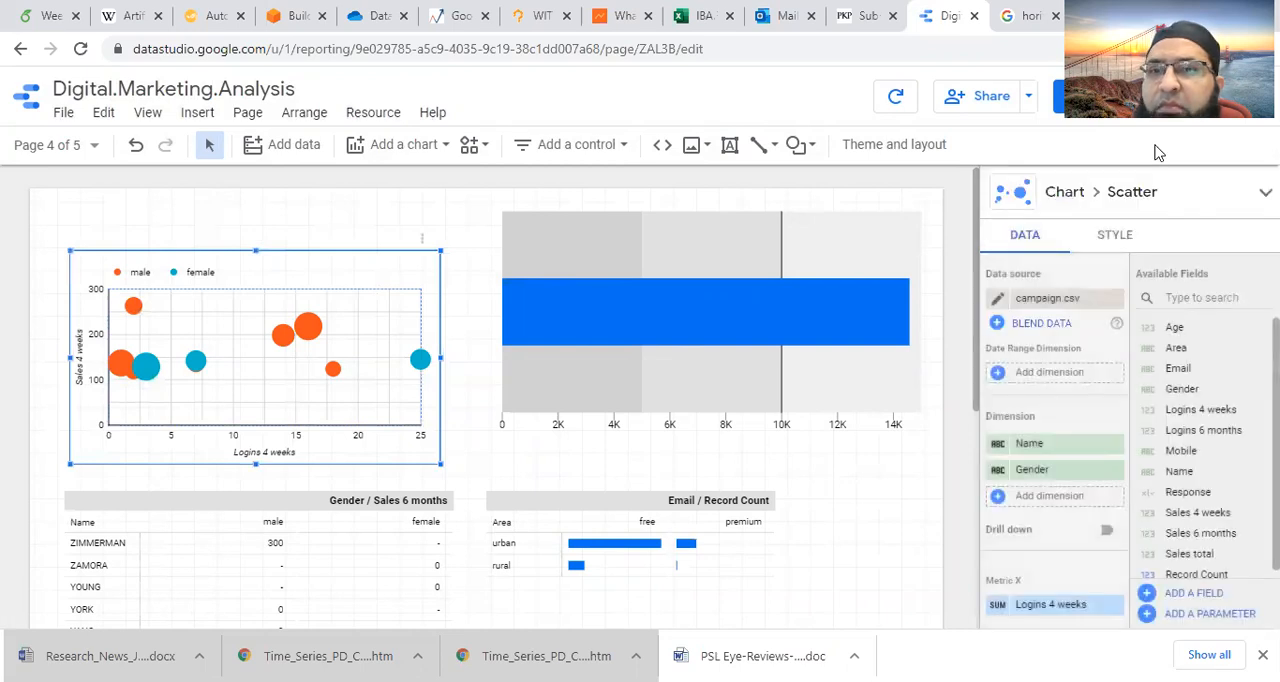
pyautogui.click(997, 299)
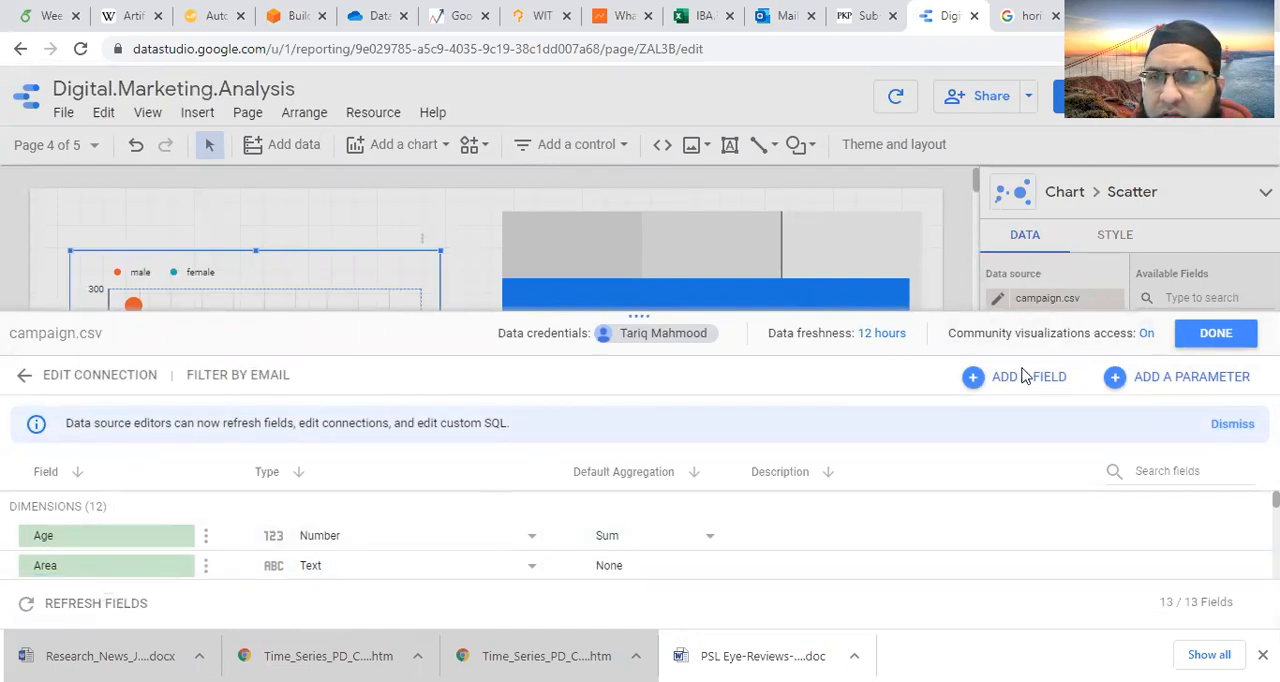
pyautogui.click(1203, 338)
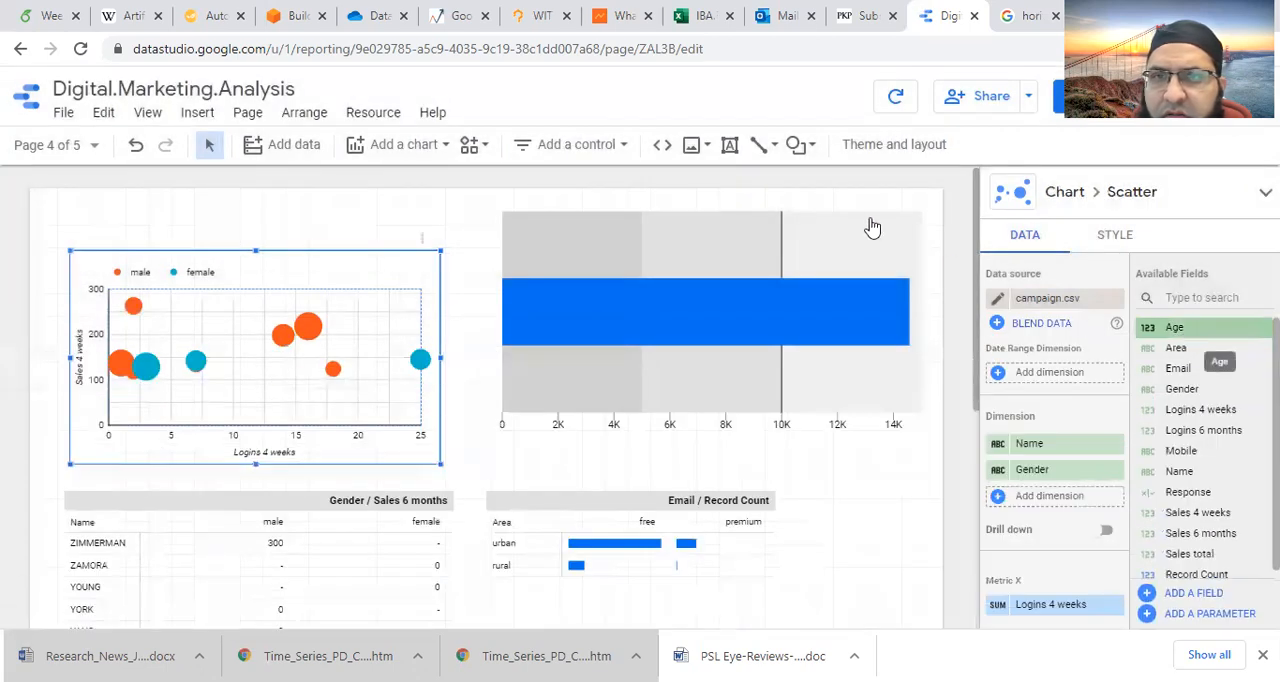
pyautogui.click(303, 208)
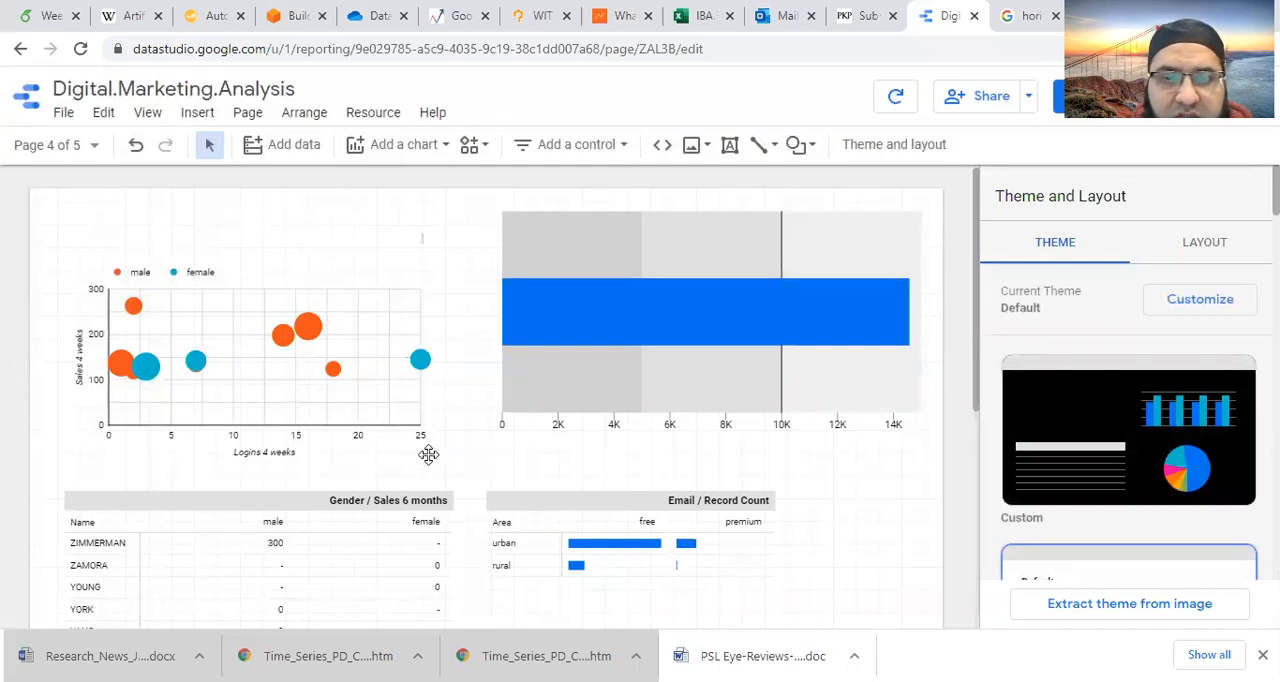
# - Look over page 4, and go to page 3 to inspect the data settings of the Age against Logins 6 months scatter chart
pyautogui.scroll(-1, 503, 478)
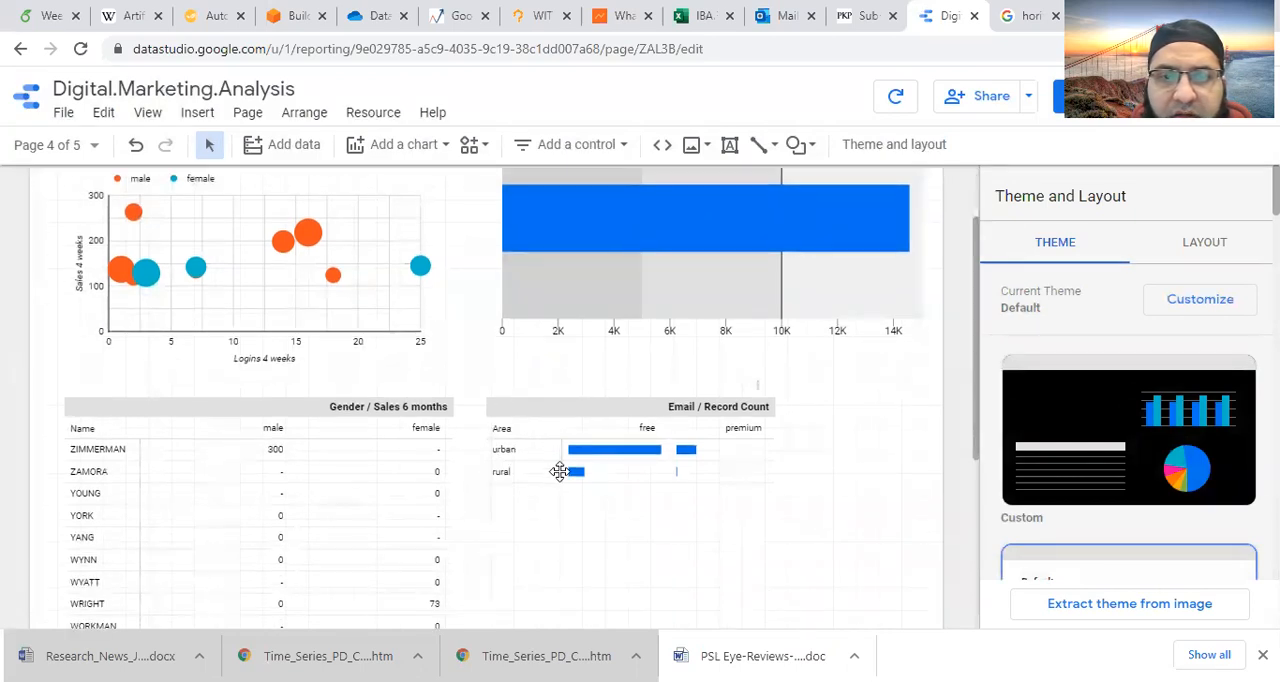
pyautogui.scroll(1, 586, 414)
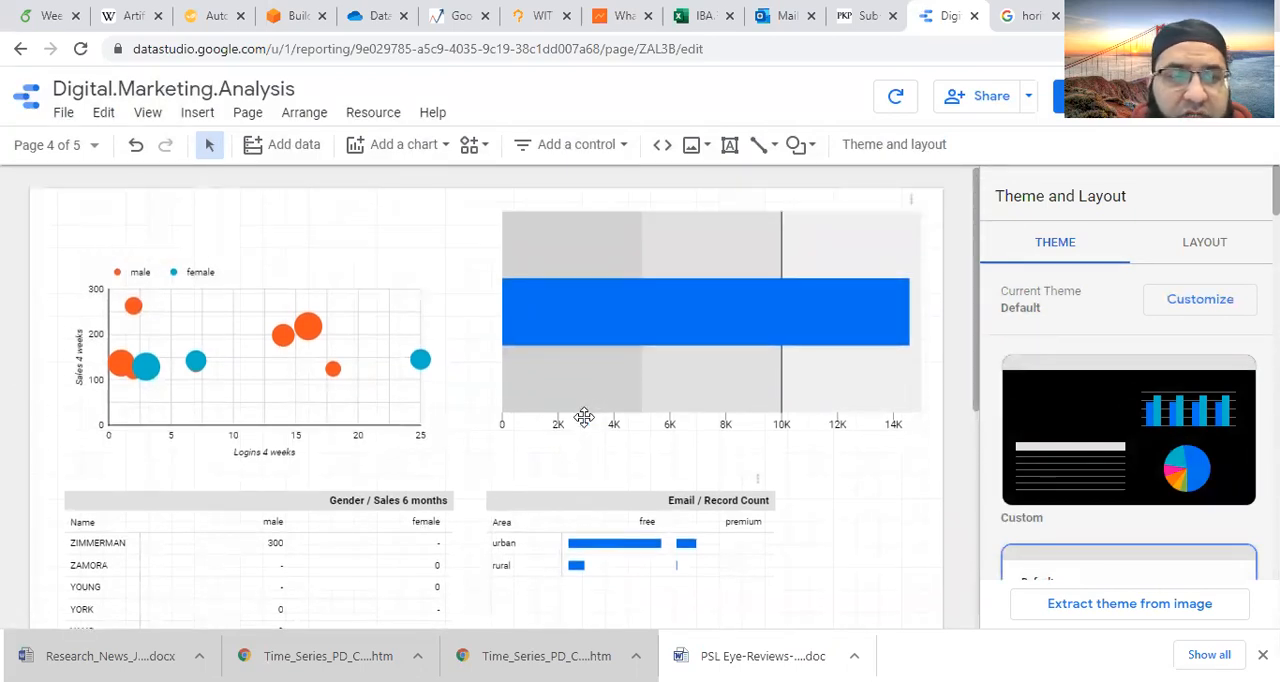
pyautogui.click(94, 146)
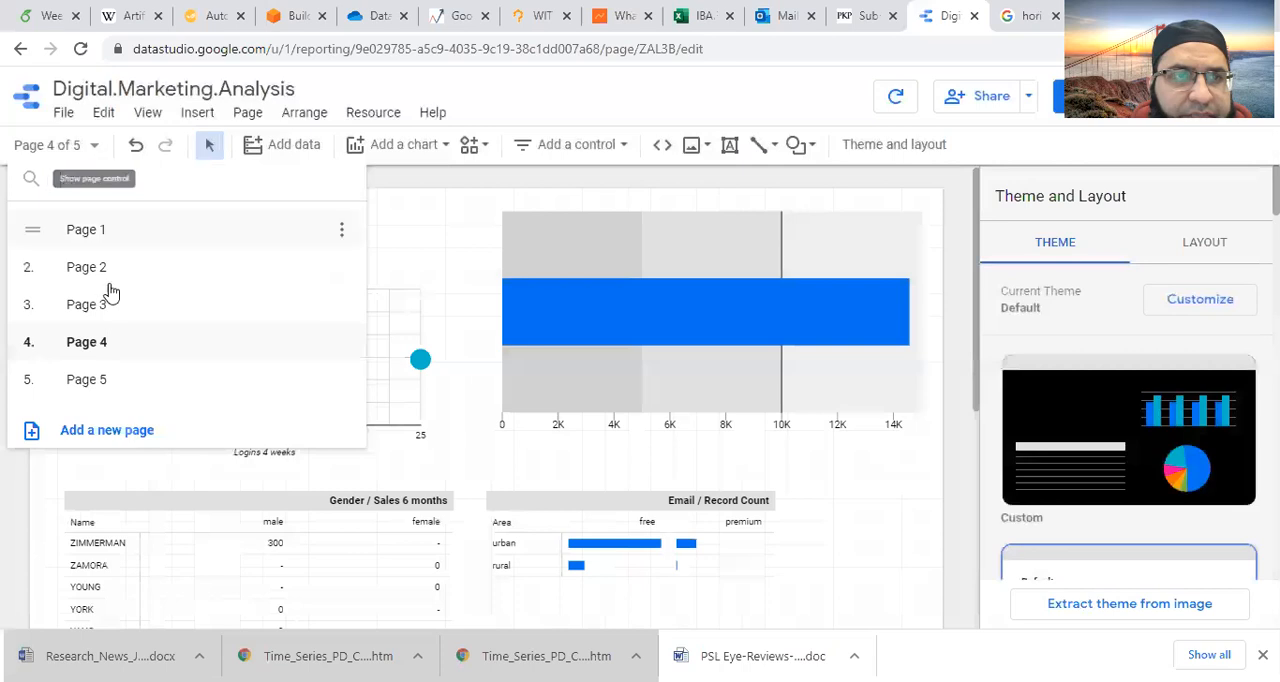
pyautogui.click(110, 306)
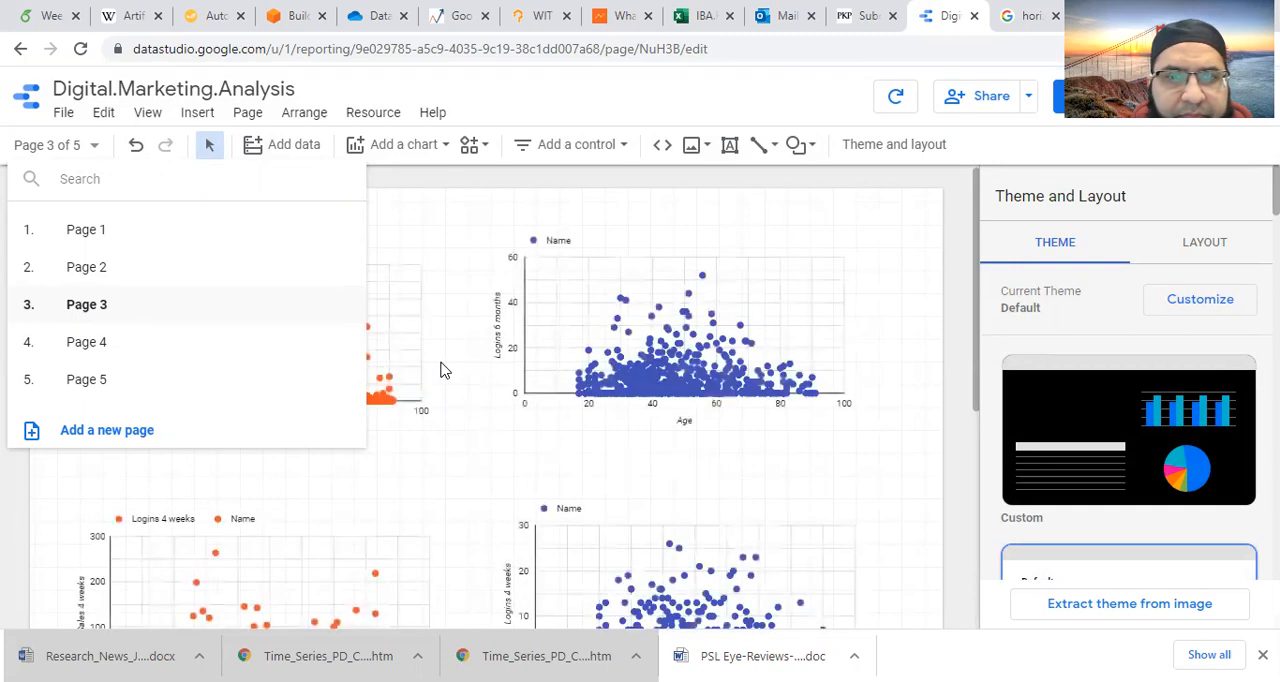
pyautogui.click(895, 300)
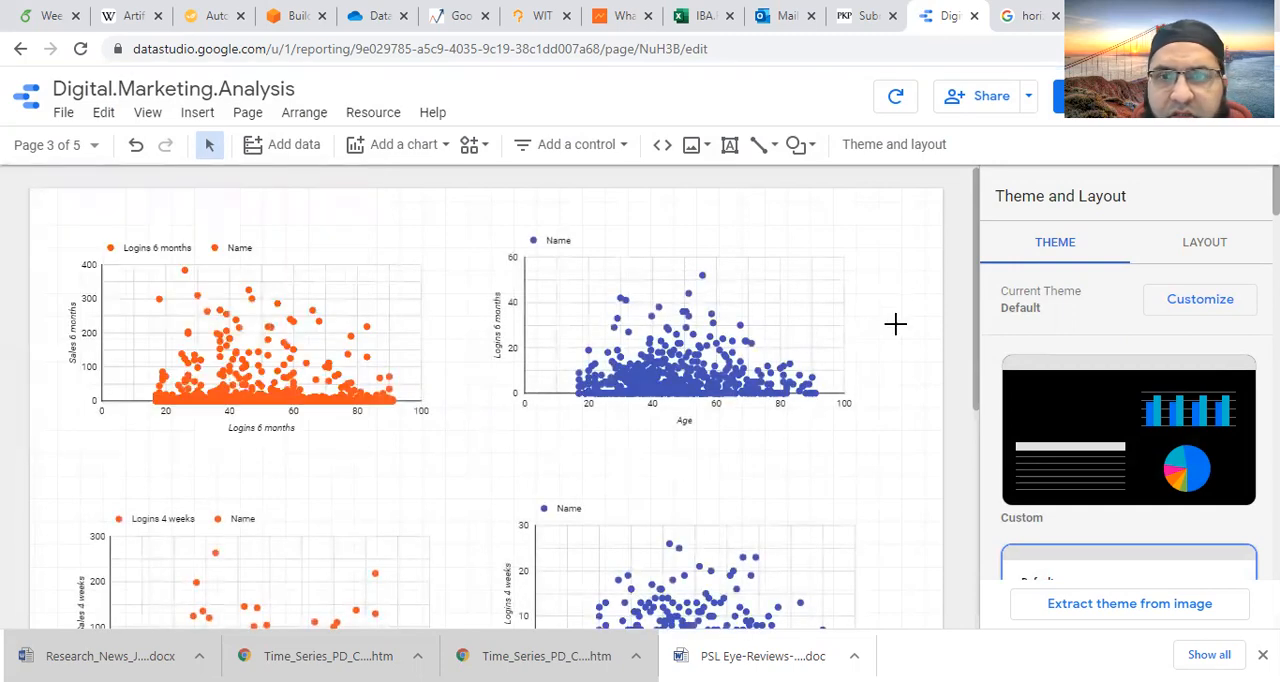
pyautogui.click(832, 300)
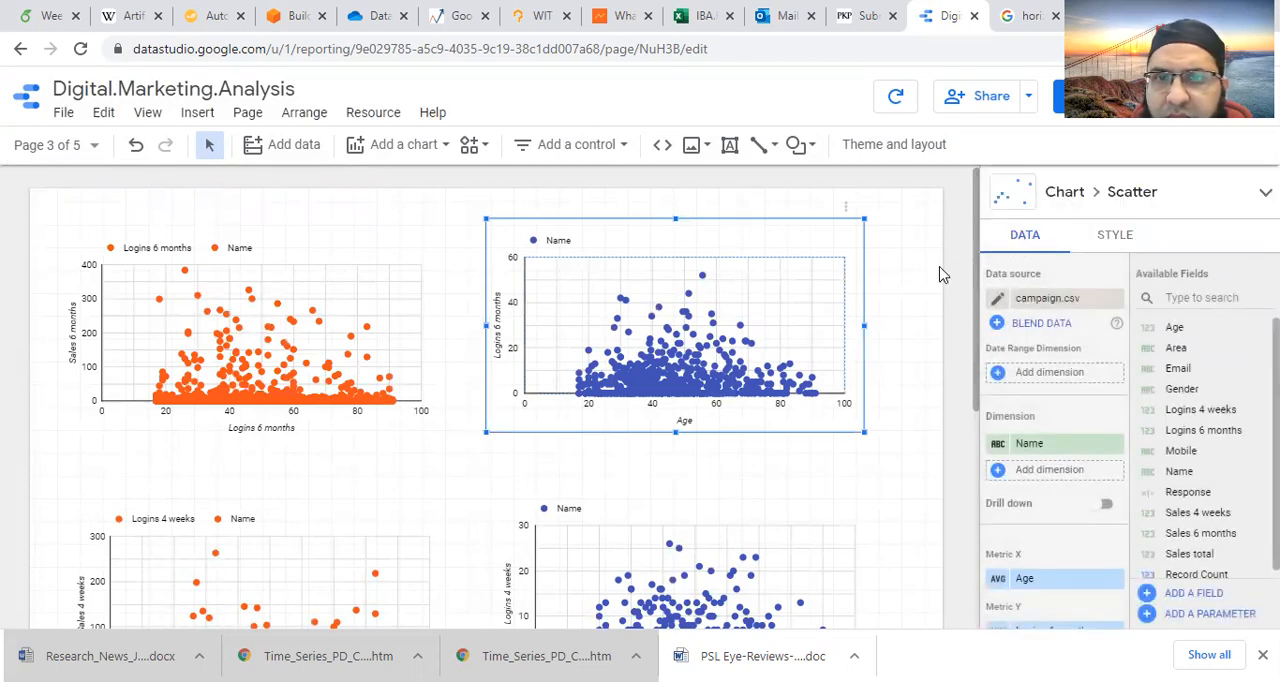
pyautogui.click(904, 303)
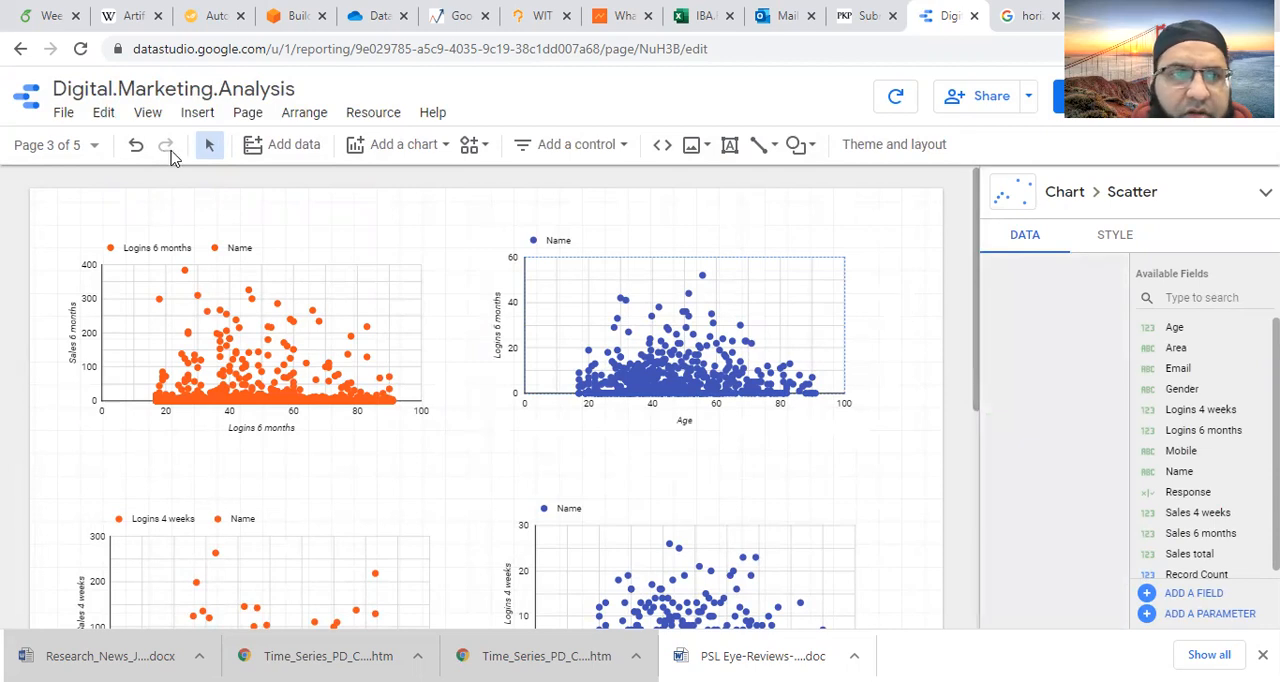
# - Return to page 4 and examine the scatter chart's dimension, metric, sort, filter and interaction settings
pyautogui.click(92, 150)
pyautogui.click(101, 344)
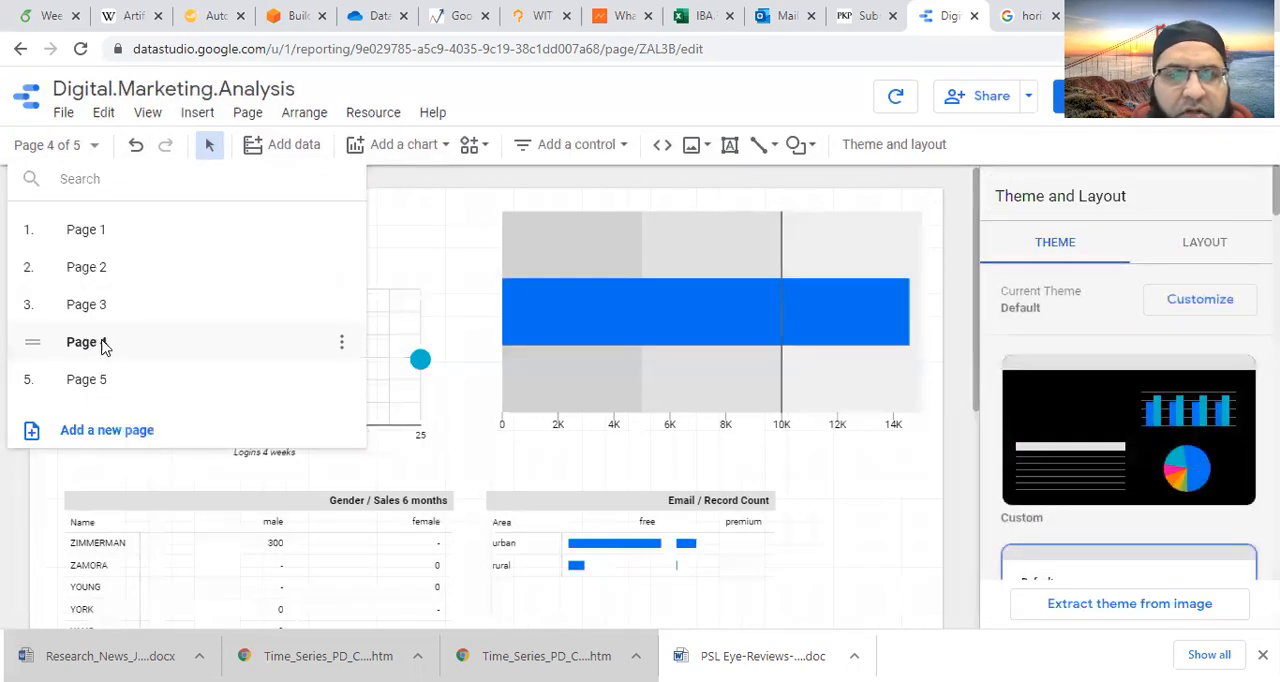
pyautogui.click(462, 458)
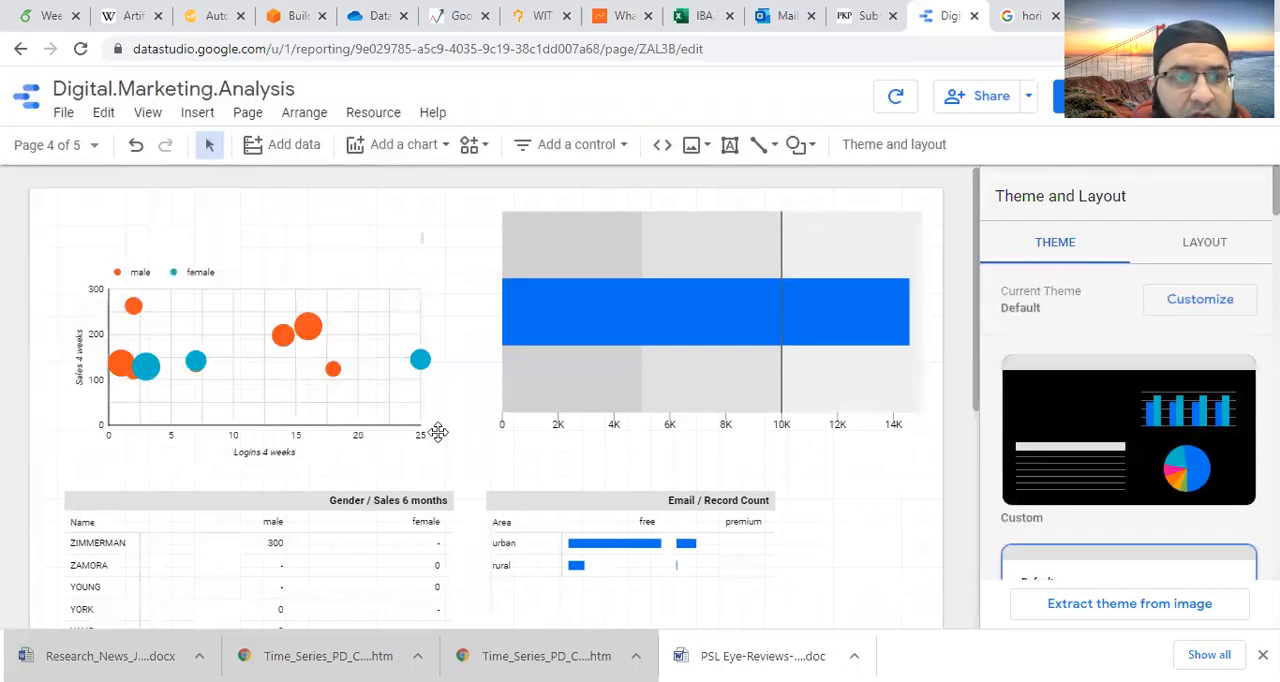
pyautogui.click(323, 429)
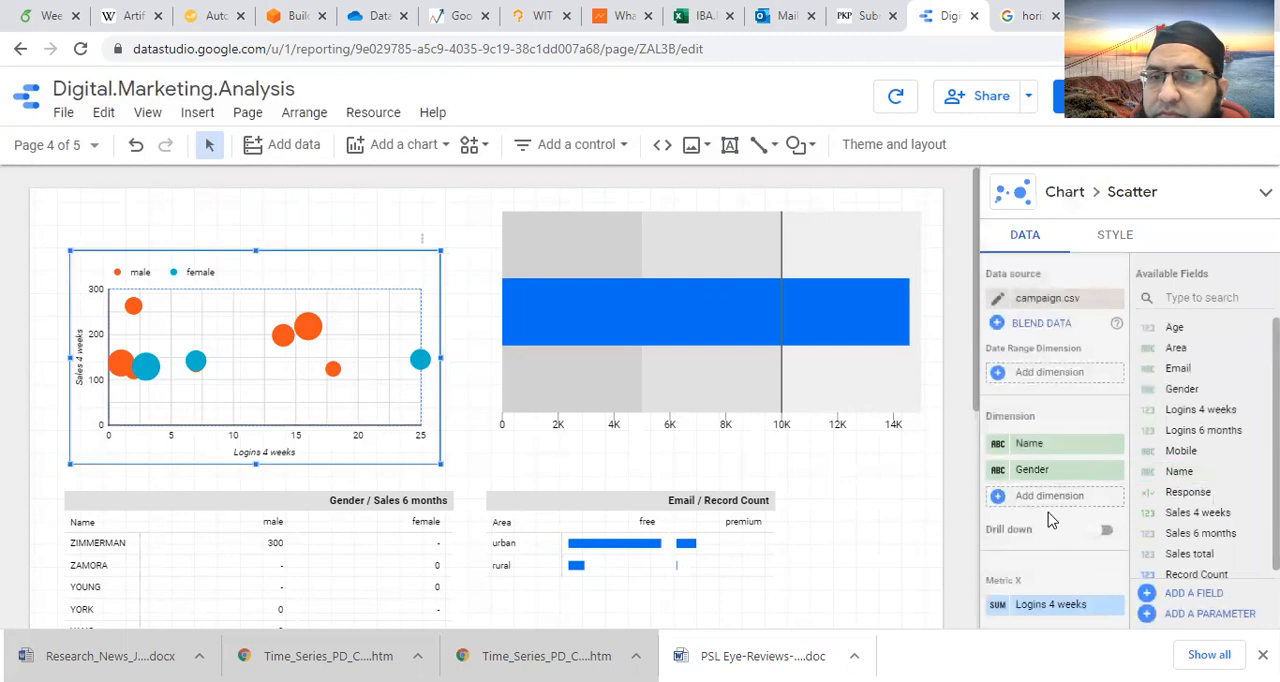
pyautogui.scroll(-3, 1046, 512)
pyautogui.scroll(-3, 1052, 540)
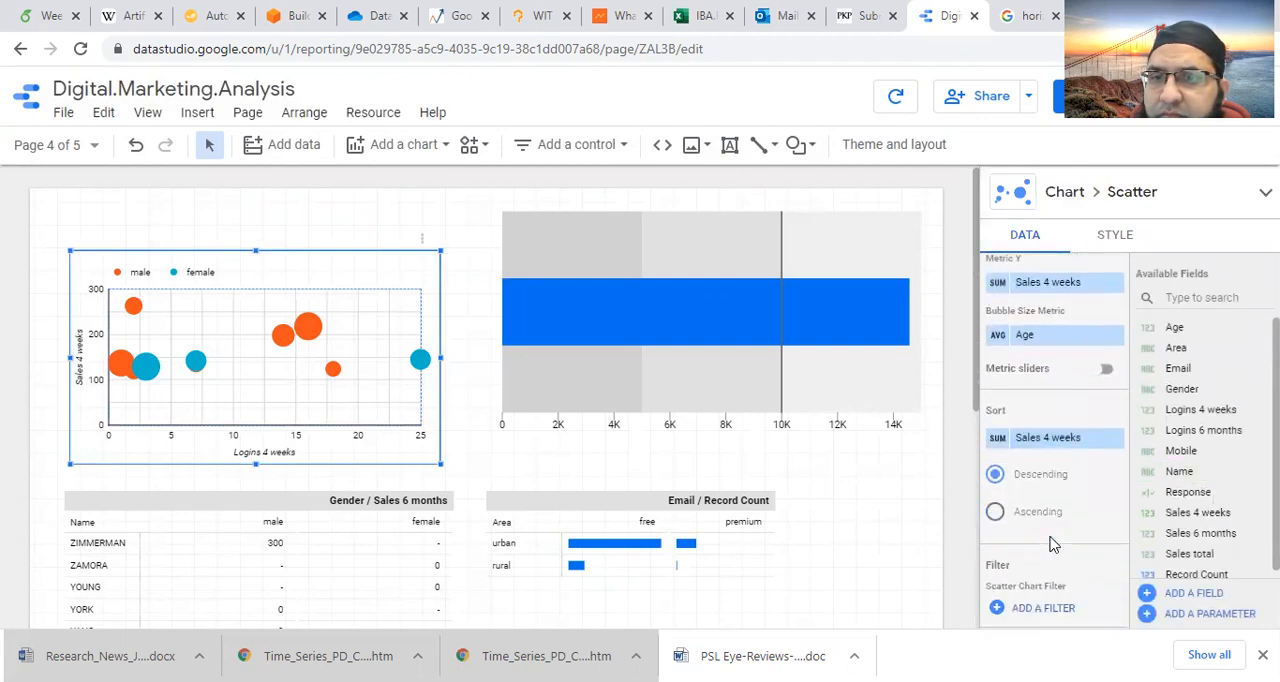
pyautogui.scroll(-1, 1050, 544)
pyautogui.scroll(-3, 640, 543)
pyautogui.scroll(3, 594, 497)
# - Go to page 5 and replace the scatter chart's Gender dimension with Response
pyautogui.click(94, 145)
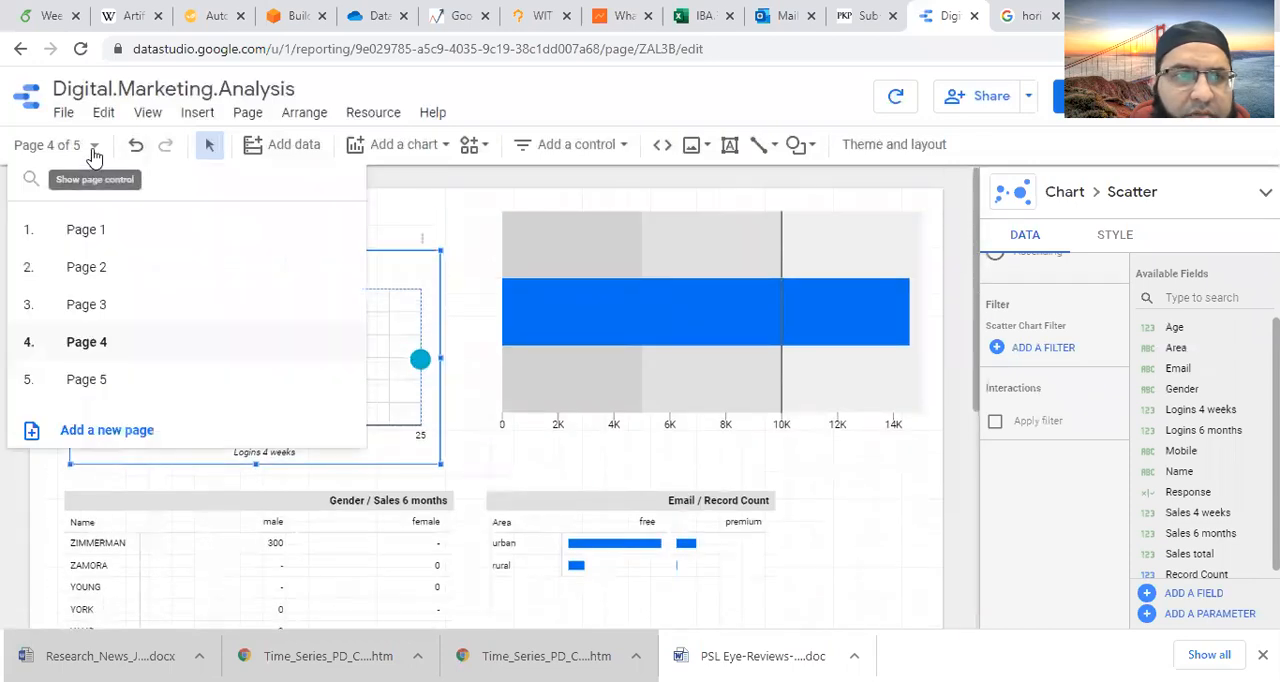
pyautogui.click(88, 381)
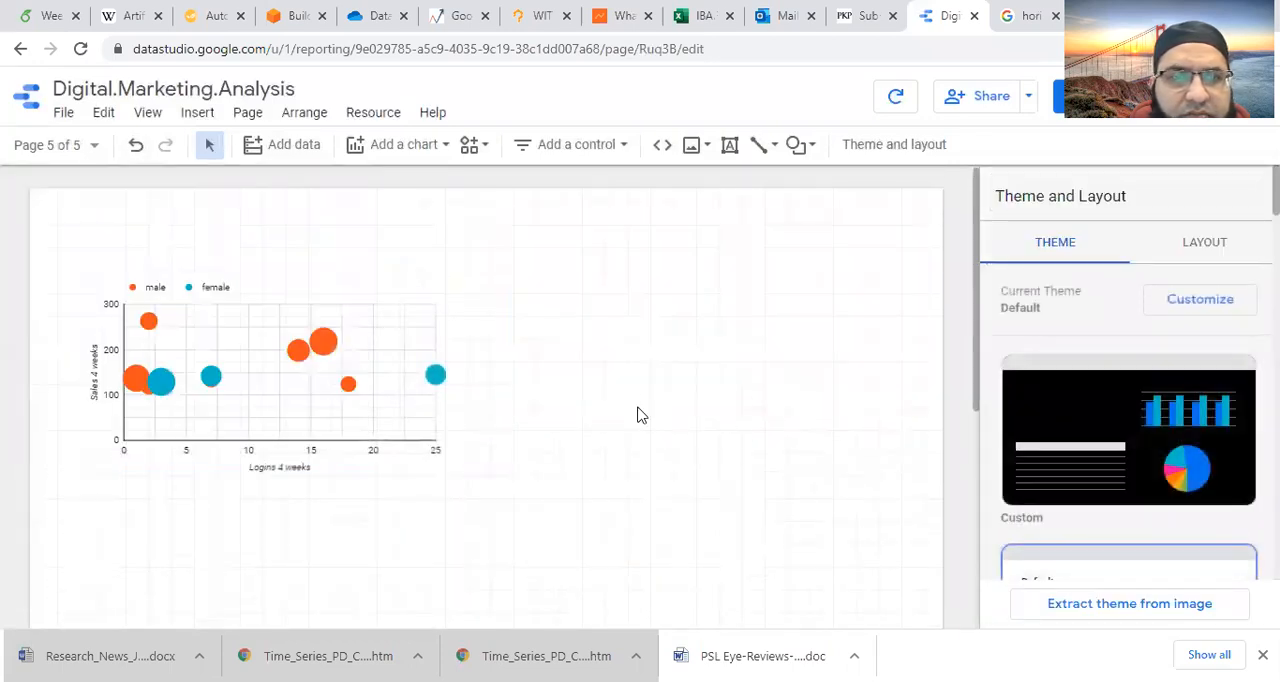
pyautogui.click(362, 440)
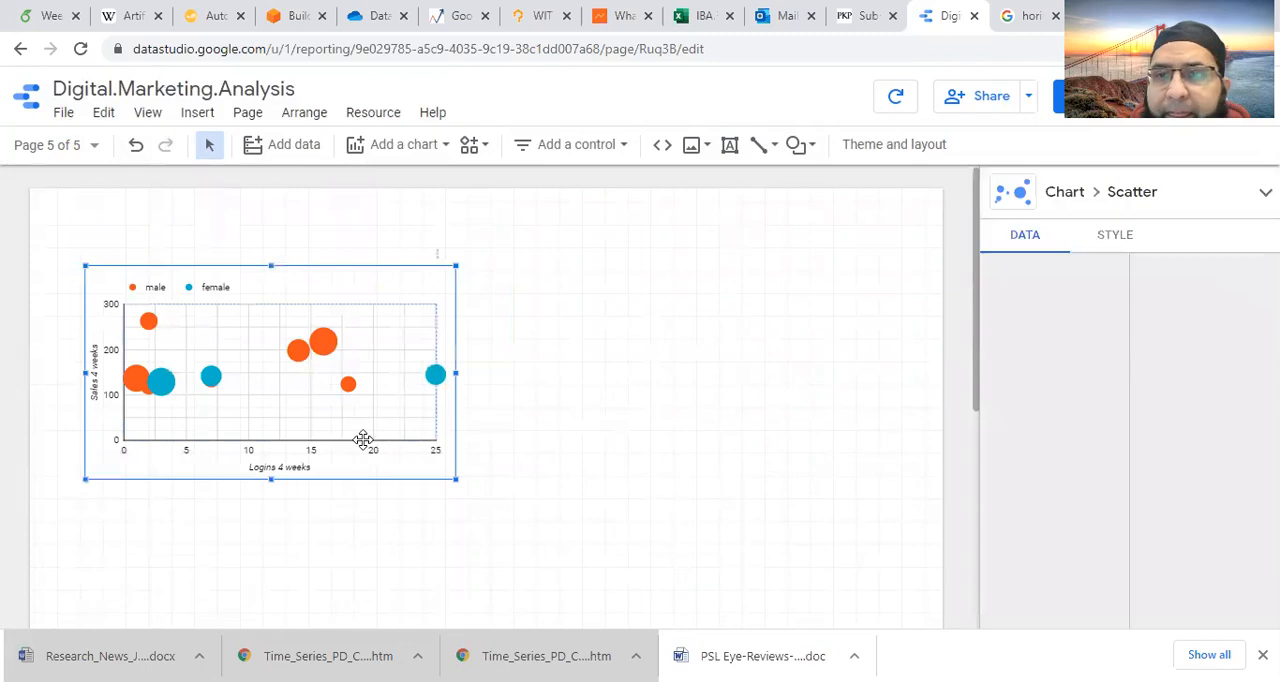
pyautogui.moveTo(1092, 476)
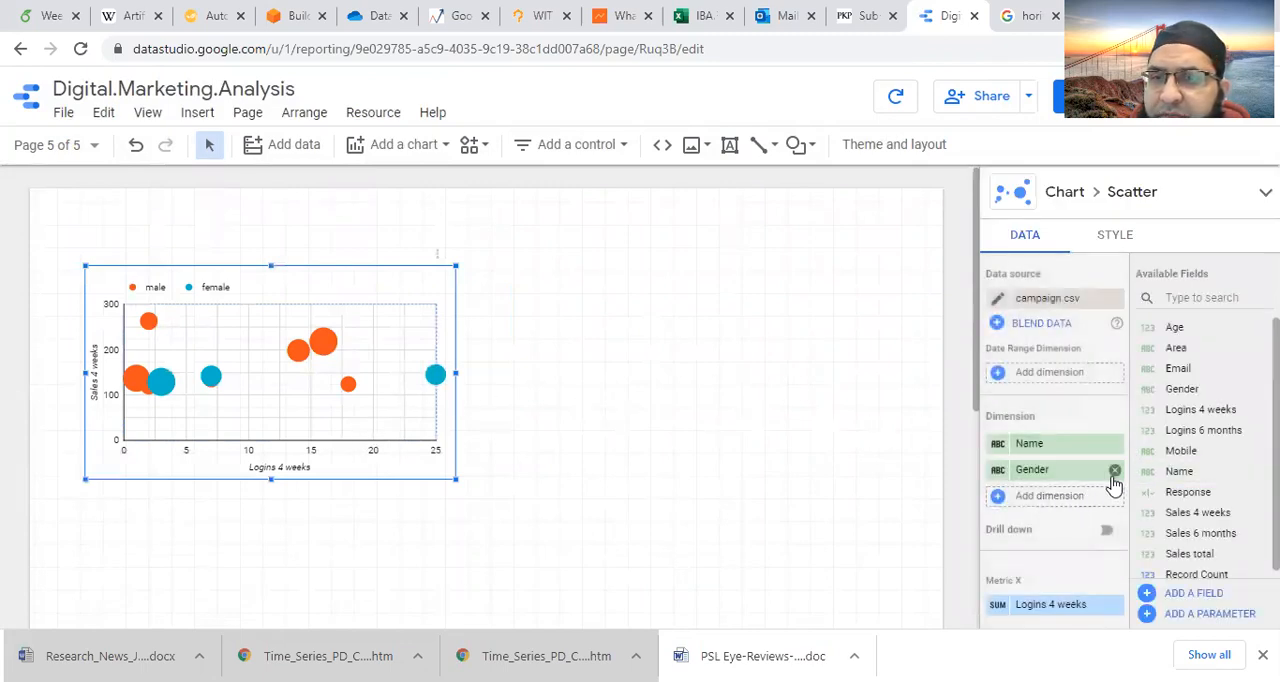
pyautogui.click(1114, 471)
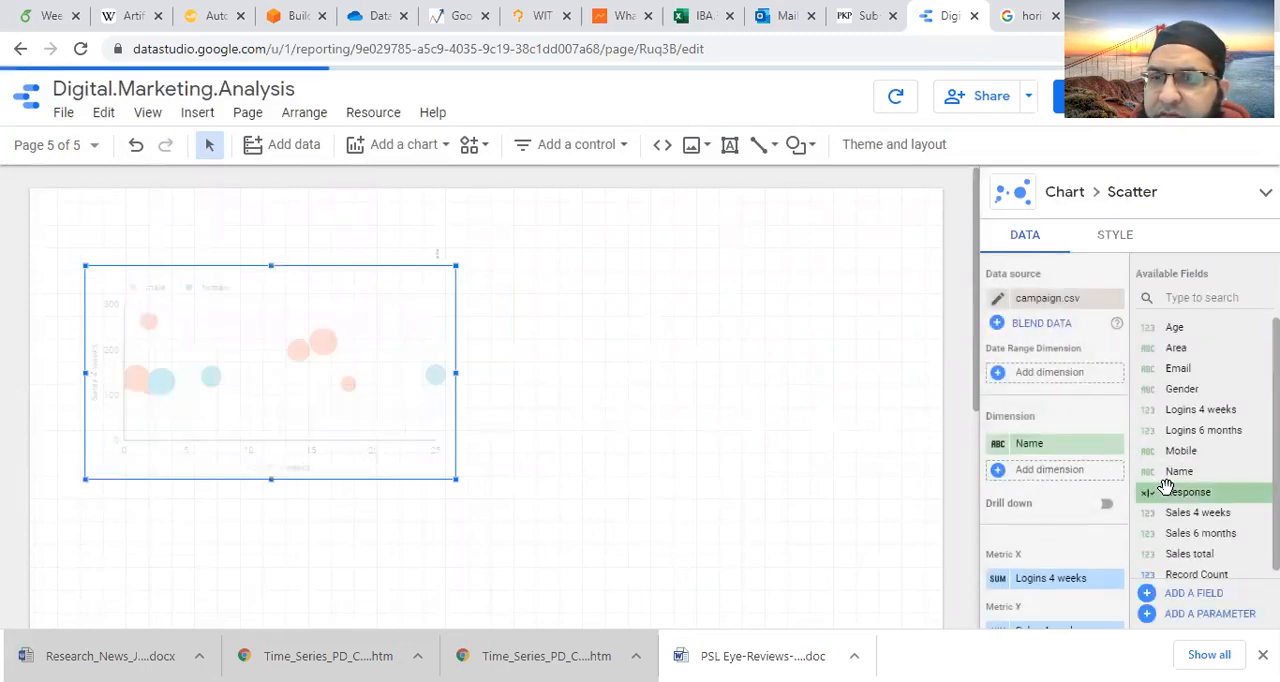
pyautogui.moveTo(1111, 481); pyautogui.dragTo(1038, 469)
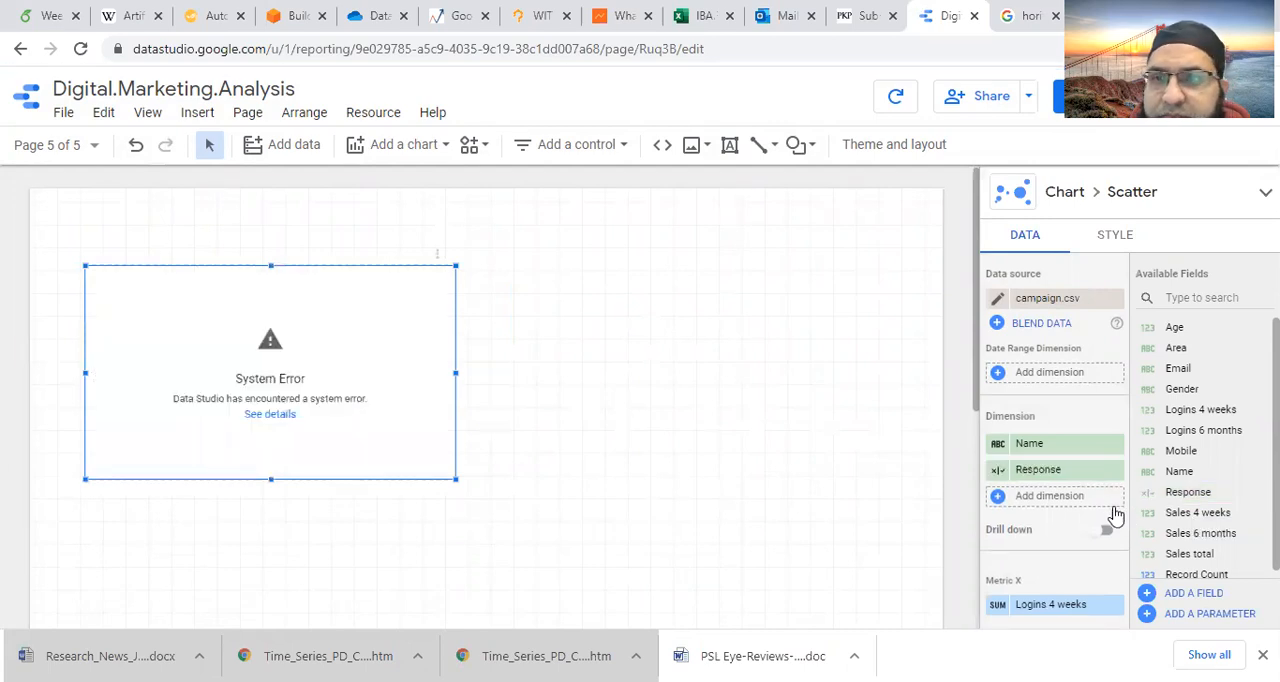
# - Check the Response dimension's field settings, and delete the scatter chart from page 5
pyautogui.click(998, 476)
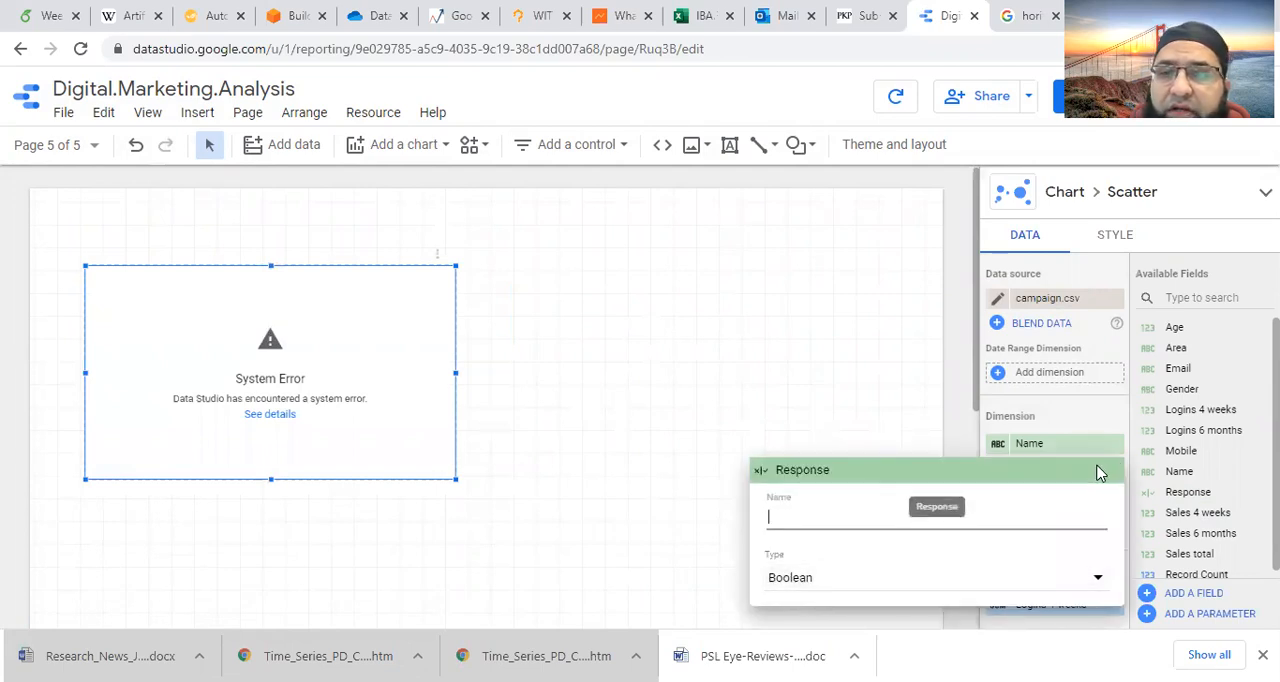
pyautogui.click(622, 381)
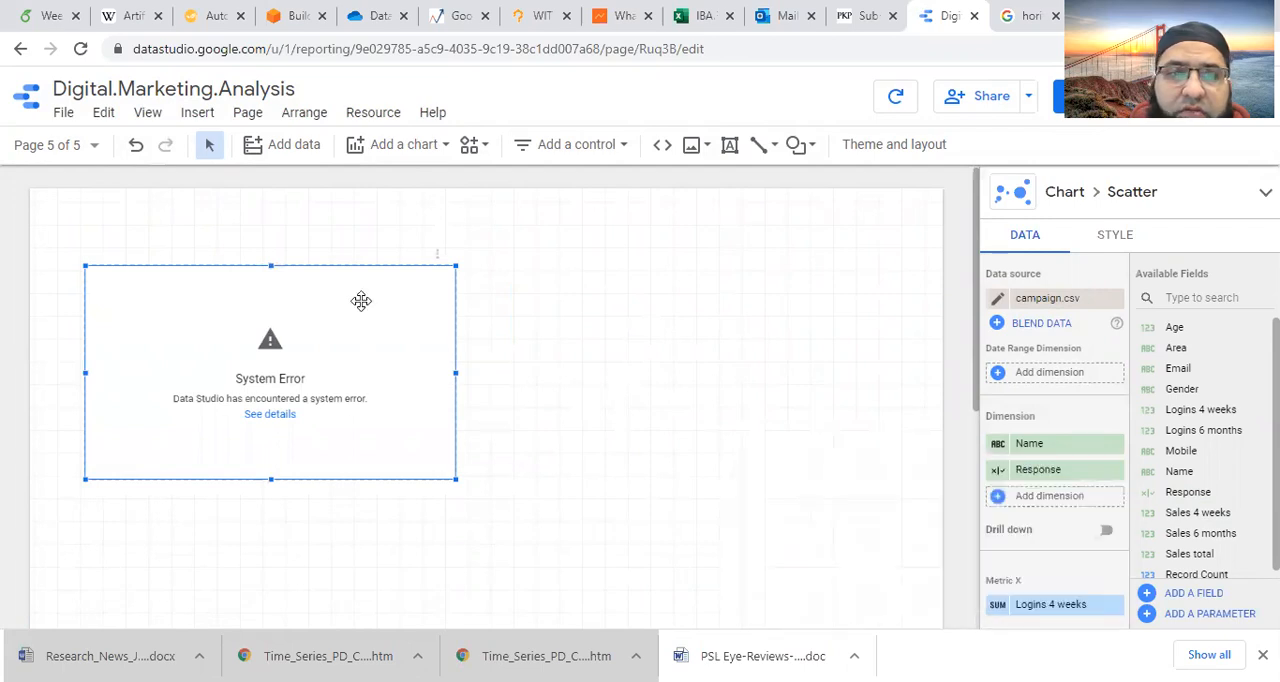
pyautogui.press('Delete')
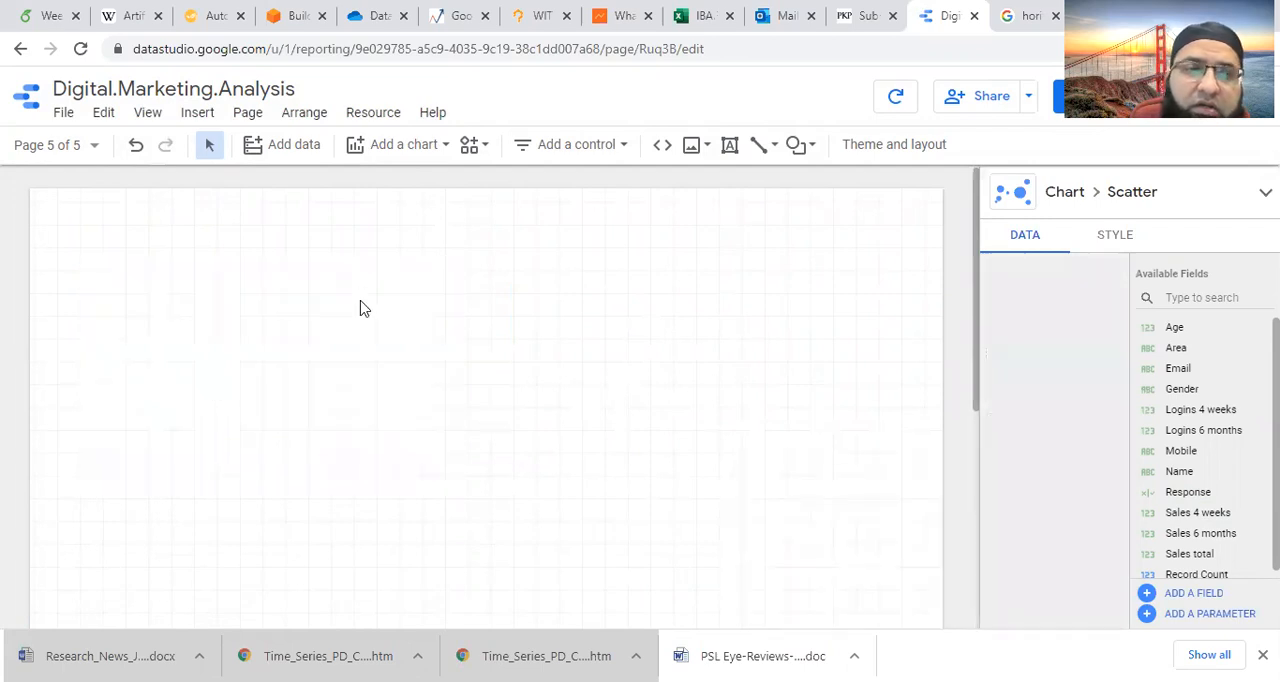
# - Return to page 4 and insert a checkbox control in the empty space above the scatter chart
pyautogui.click(97, 149)
pyautogui.click(85, 342)
pyautogui.click(405, 241)
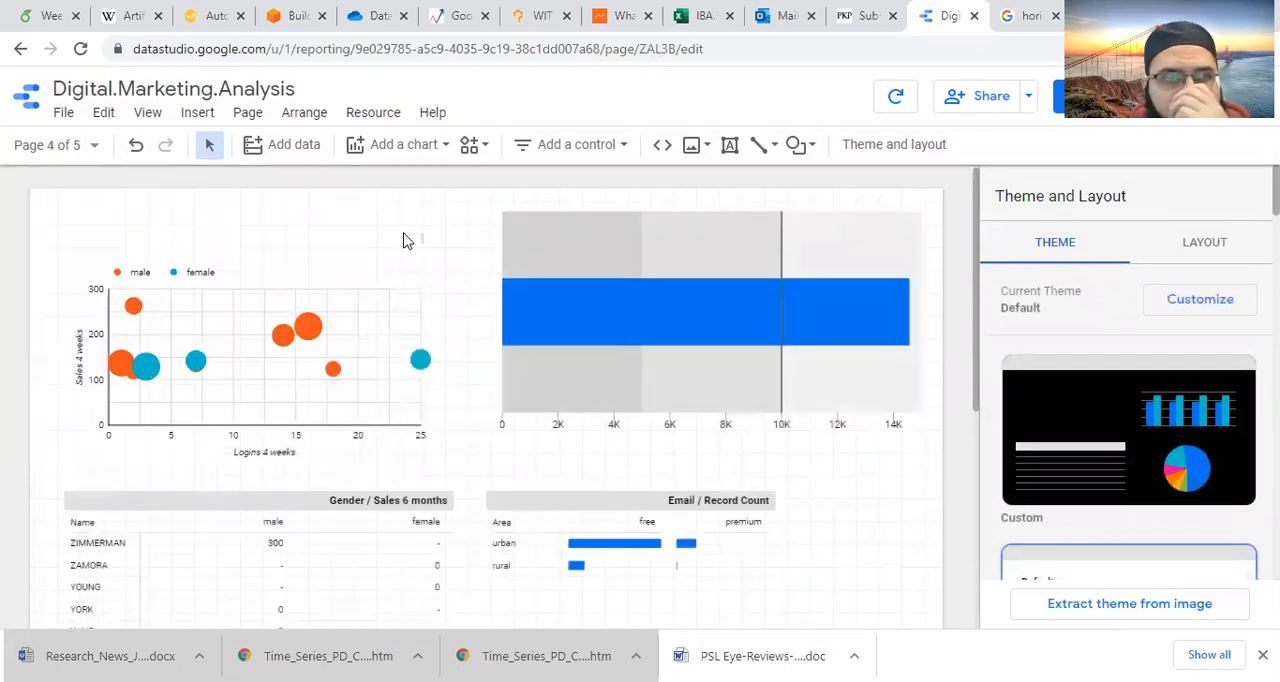
pyautogui.click(192, 112)
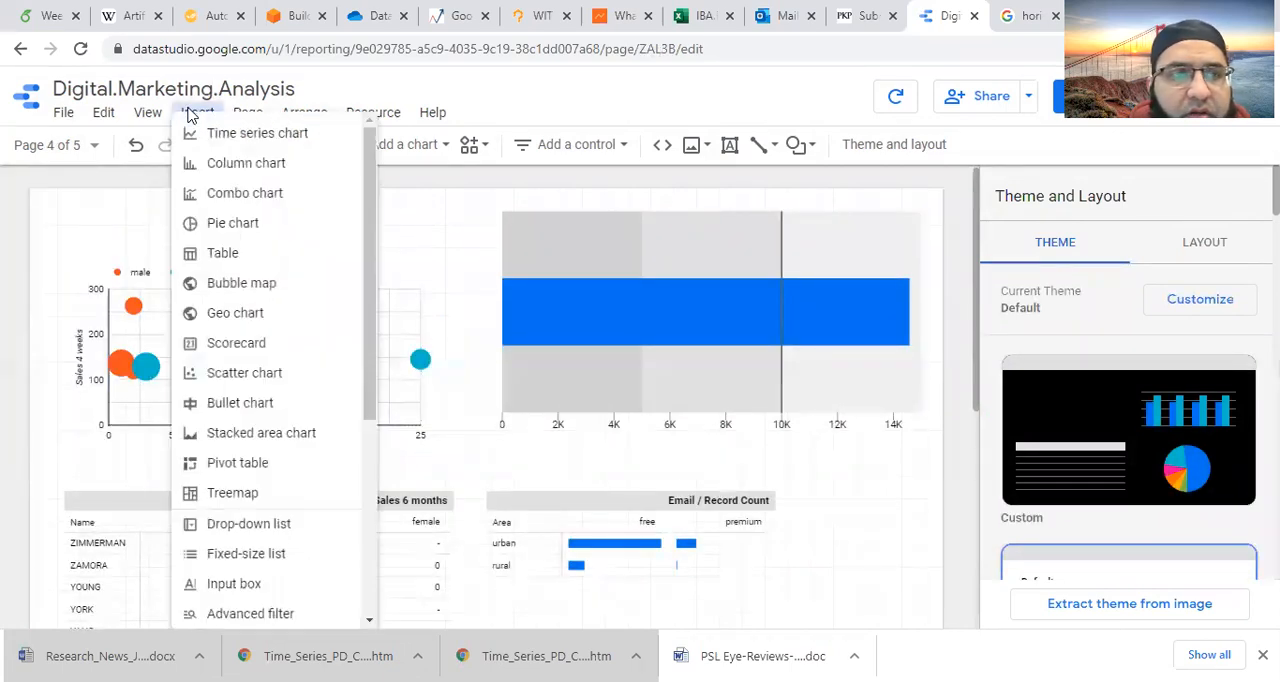
pyautogui.scroll(-4, 278, 603)
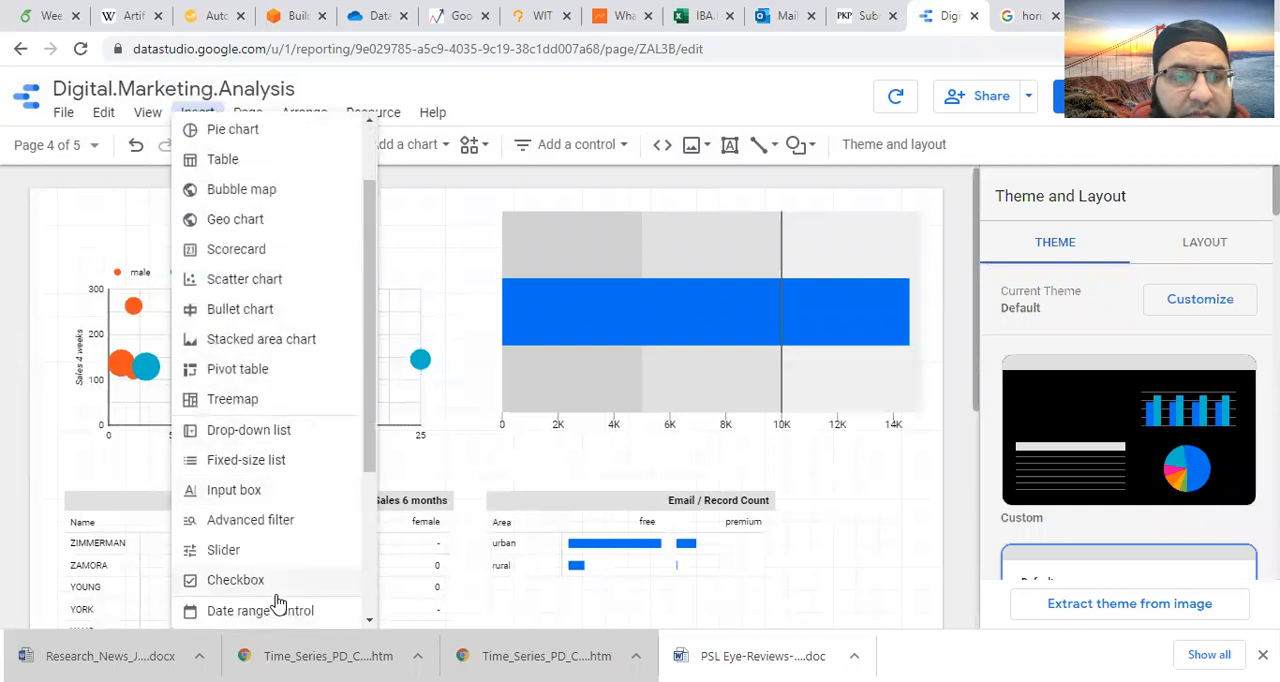
pyautogui.click(237, 487)
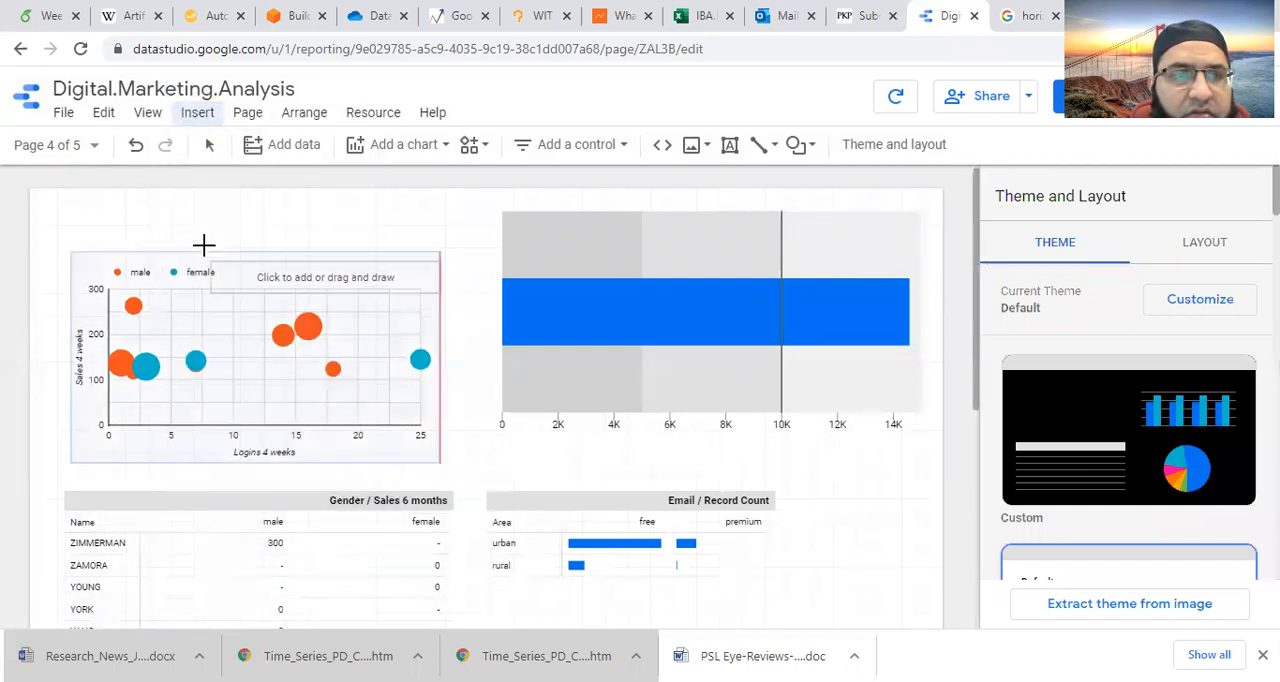
pyautogui.press('Escape')
pyautogui.click(146, 206)
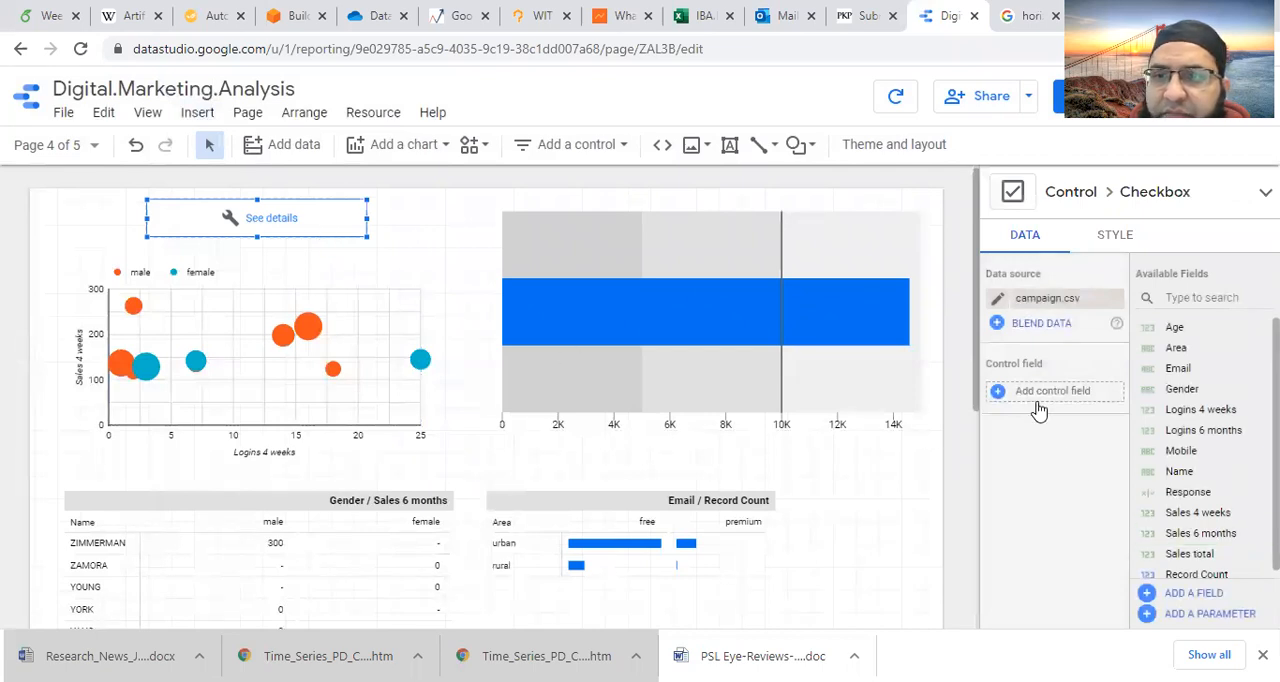
# - Set Response as the checkbox control's field and toggle the checkbox in view mode to test it
pyautogui.moveTo(1166, 491); pyautogui.dragTo(1055, 391)
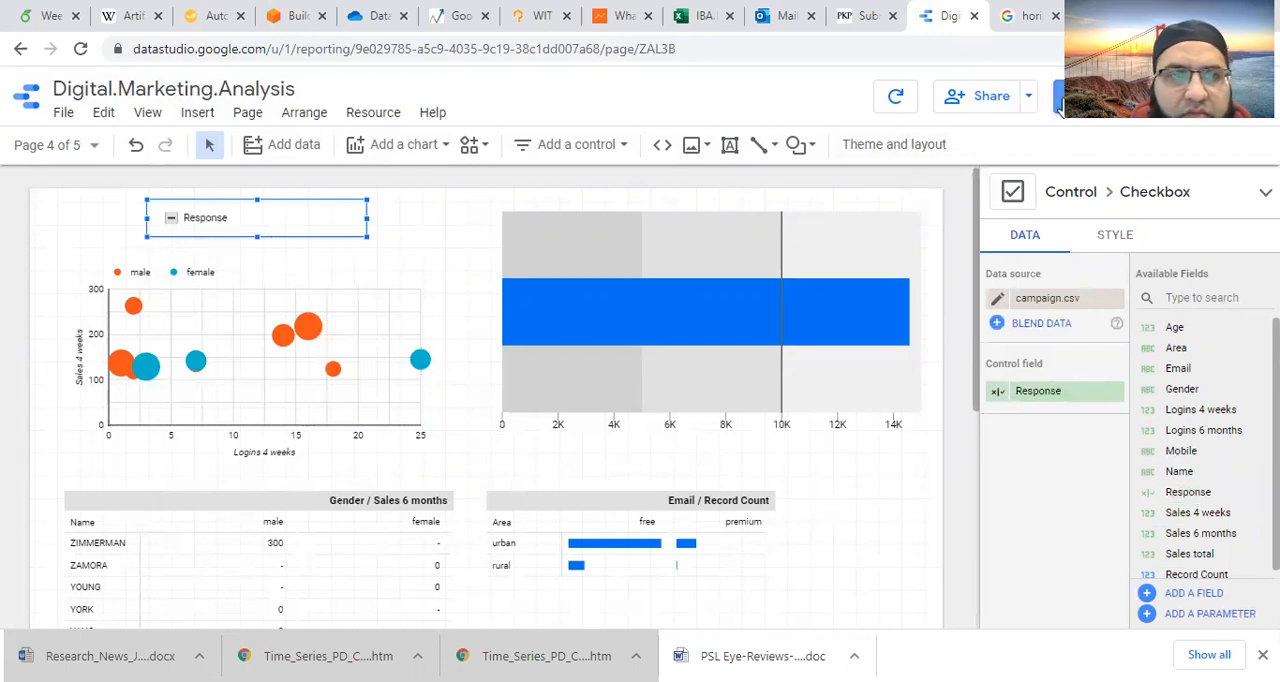
pyautogui.click(1058, 104)
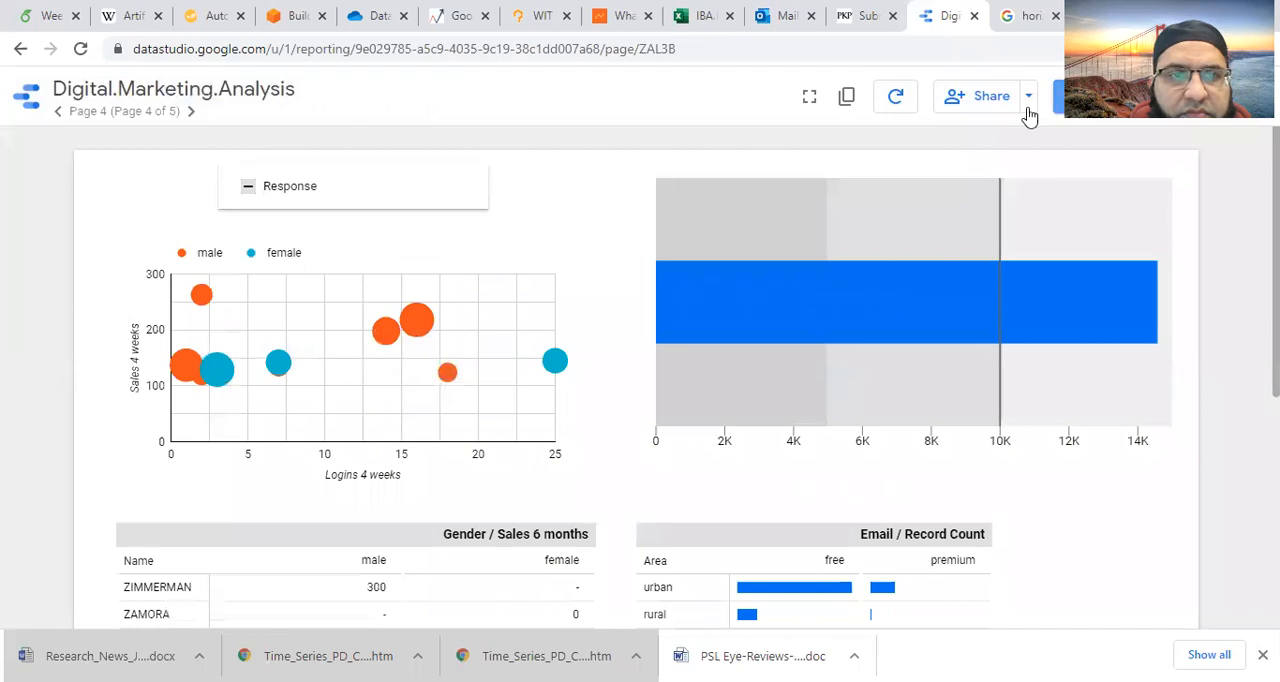
pyautogui.click(248, 188)
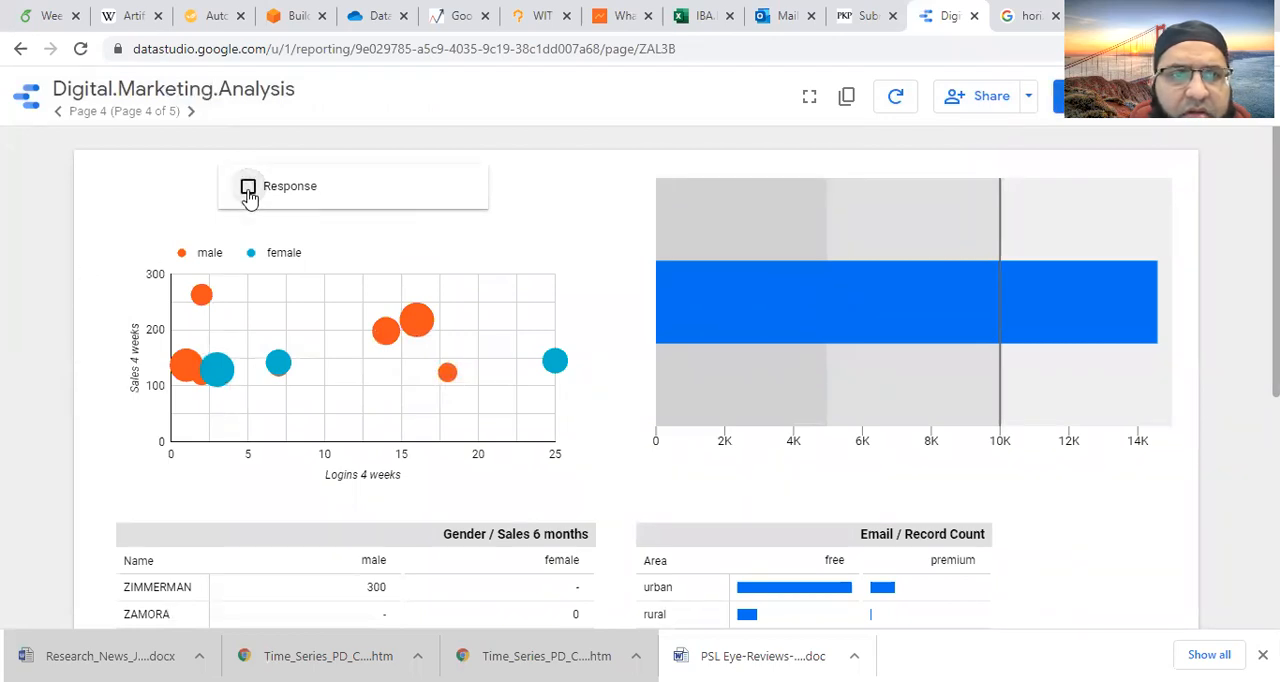
pyautogui.click(249, 191)
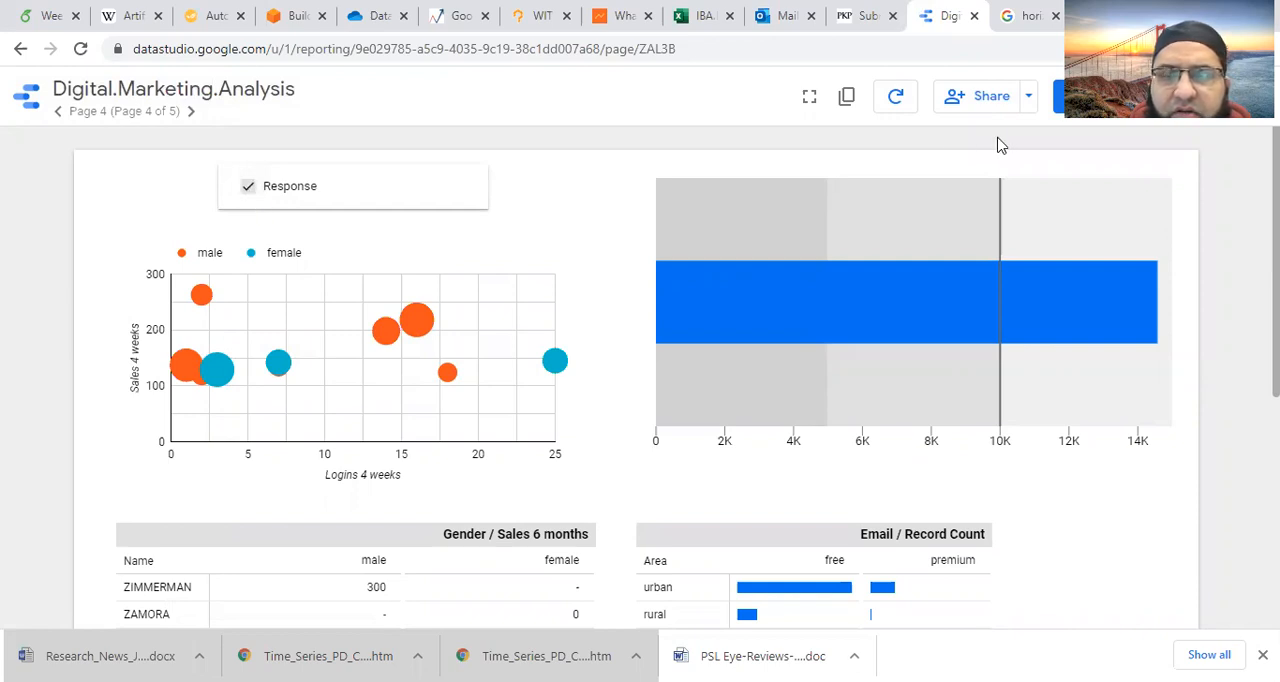
# - Return to edit mode and delete the Response checkbox control from page 4
pyautogui.click(1060, 104)
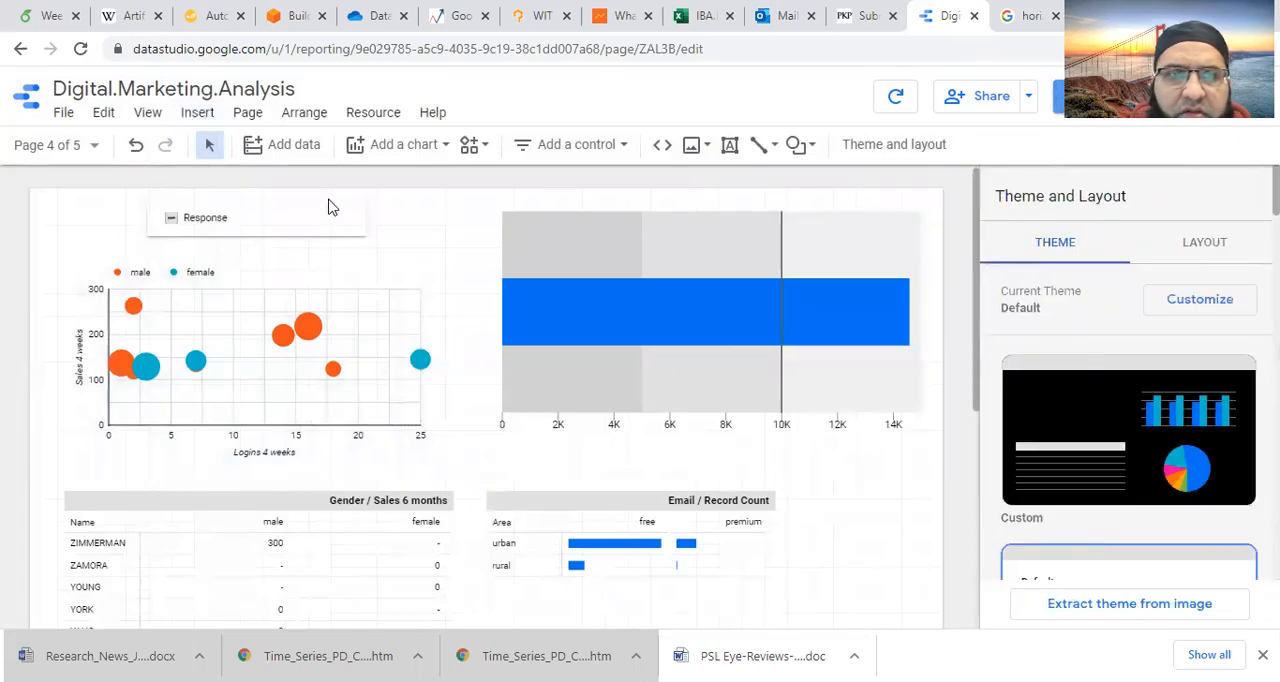
pyautogui.click(264, 225)
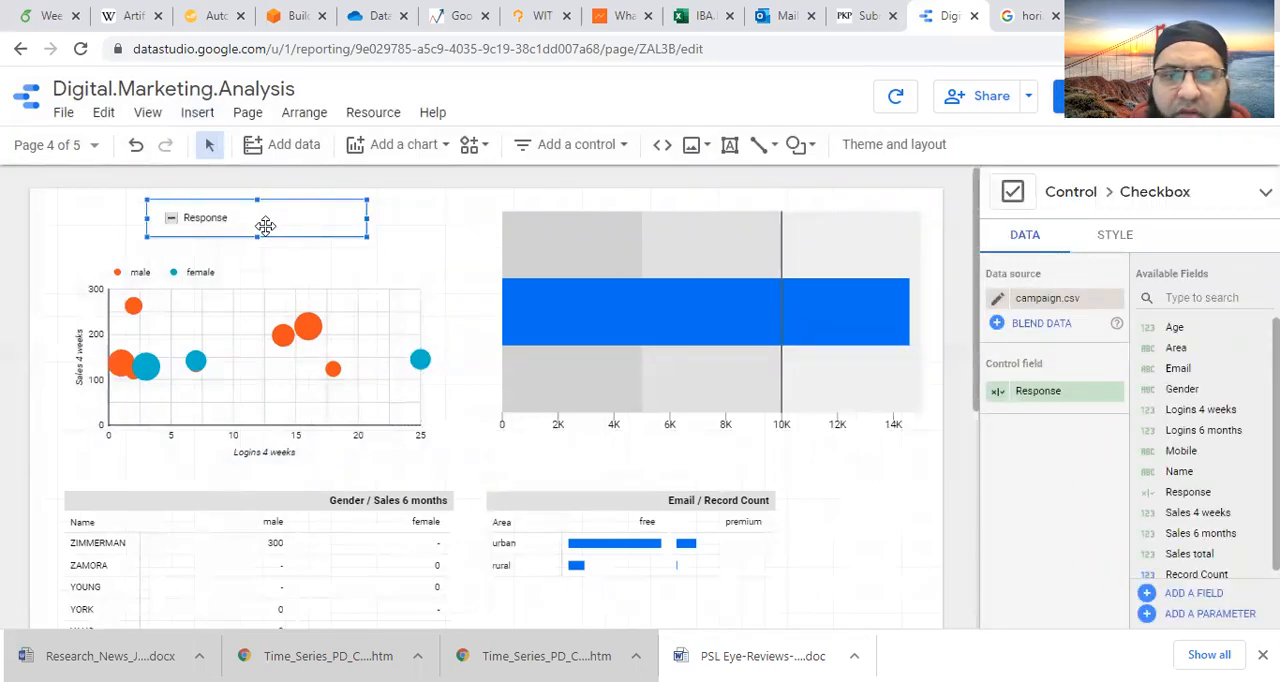
pyautogui.click(266, 243)
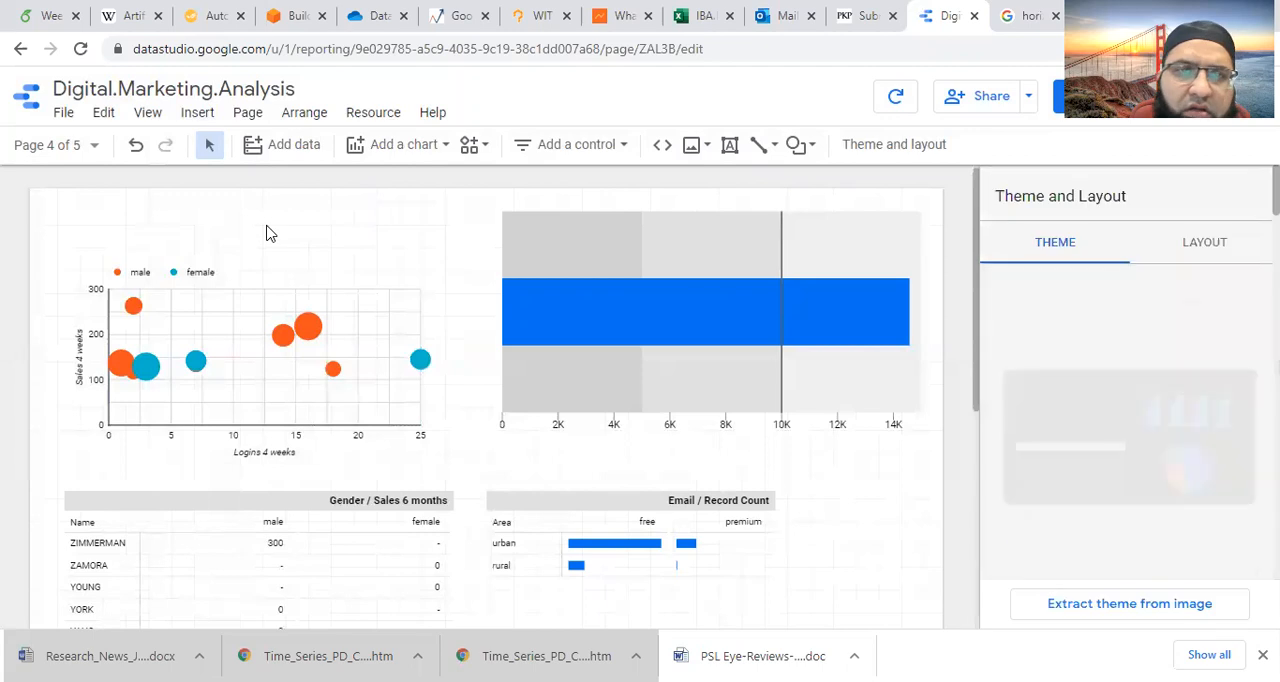
# - Go to page 5 and insert a column chart in the upper-left area of the empty page
pyautogui.click(94, 146)
pyautogui.click(78, 379)
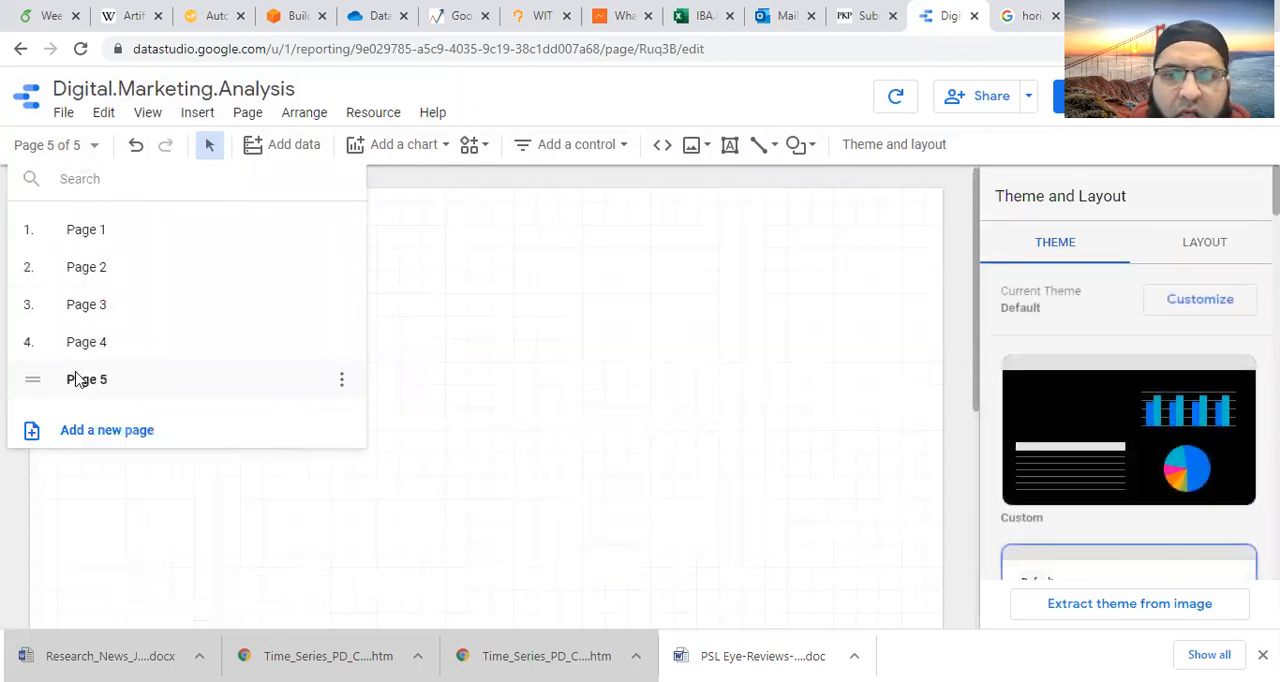
pyautogui.click(560, 339)
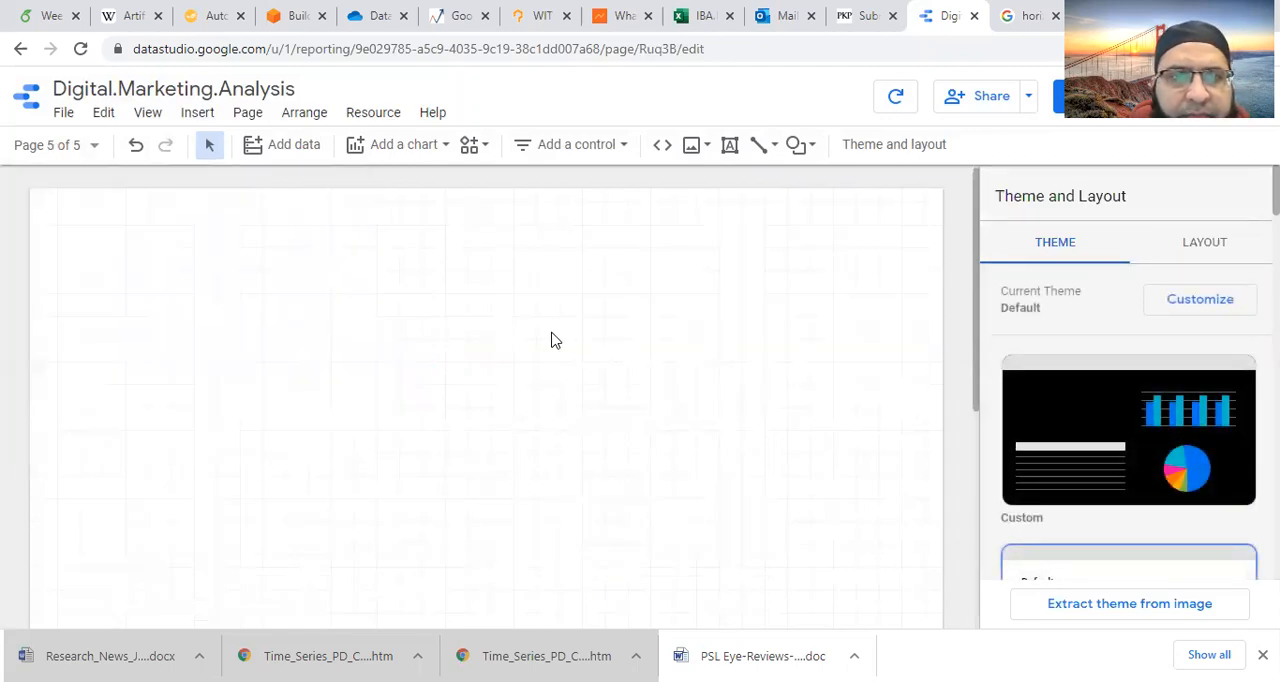
pyautogui.click(200, 116)
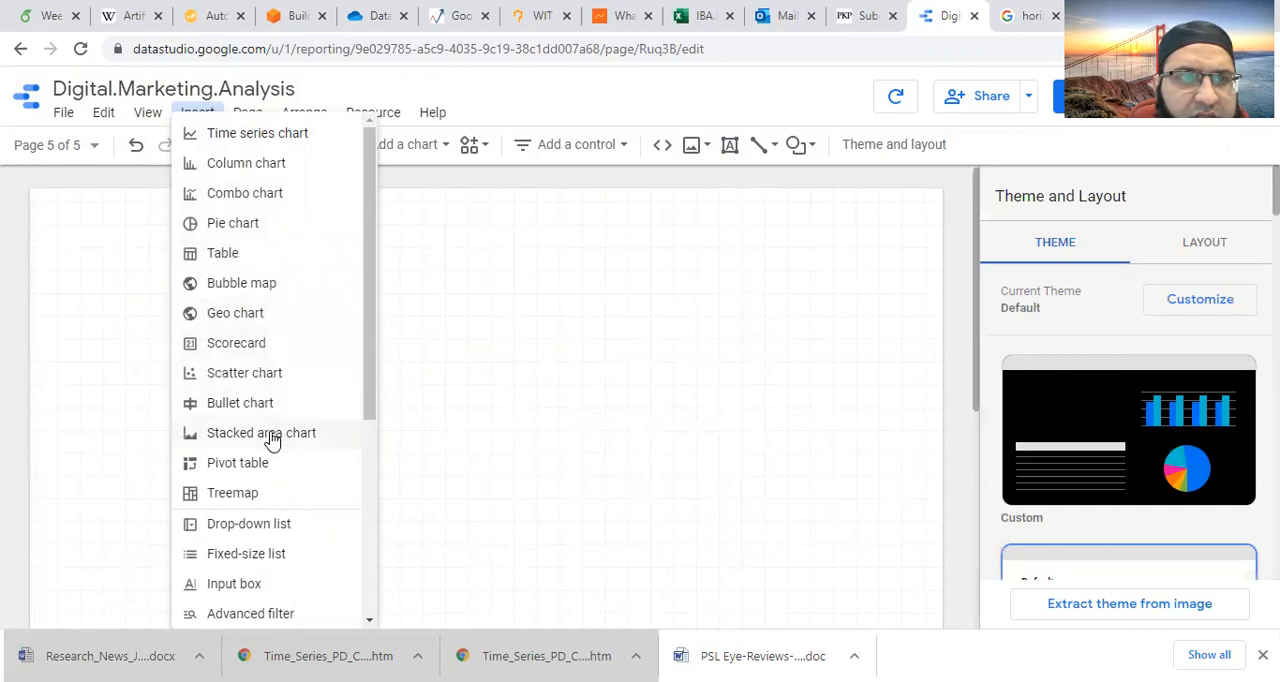
pyautogui.click(246, 163)
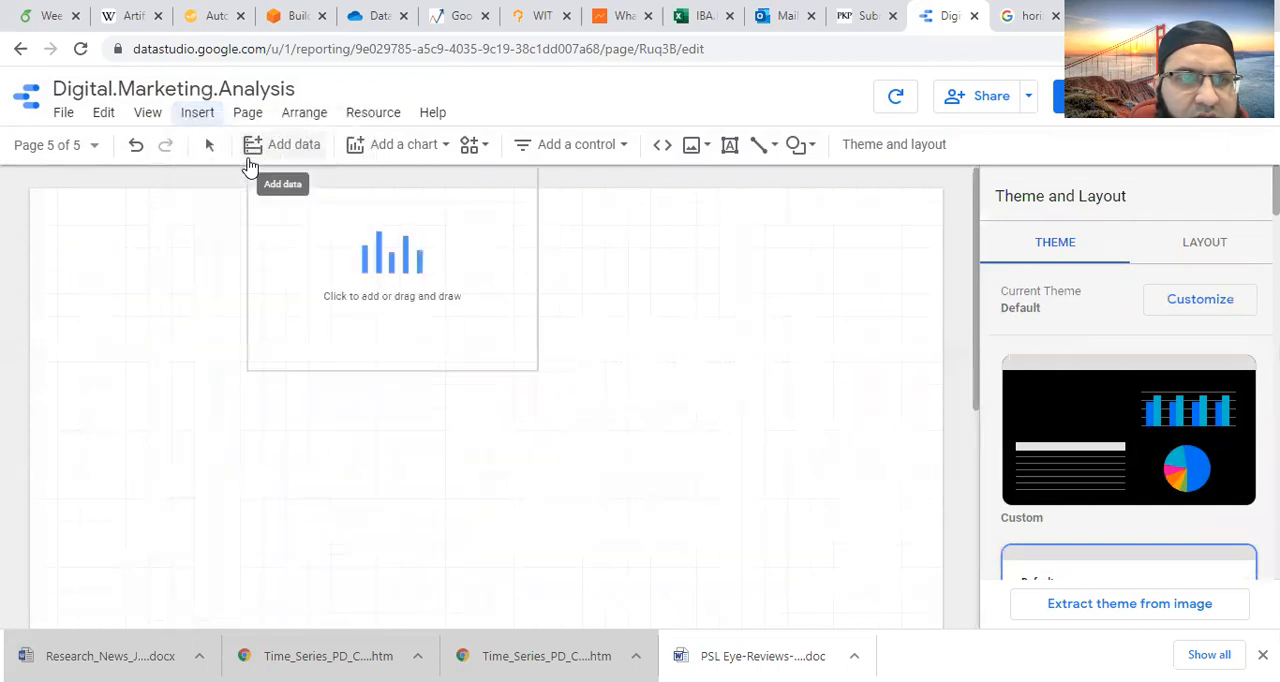
pyautogui.press('Escape')
pyautogui.click(131, 244)
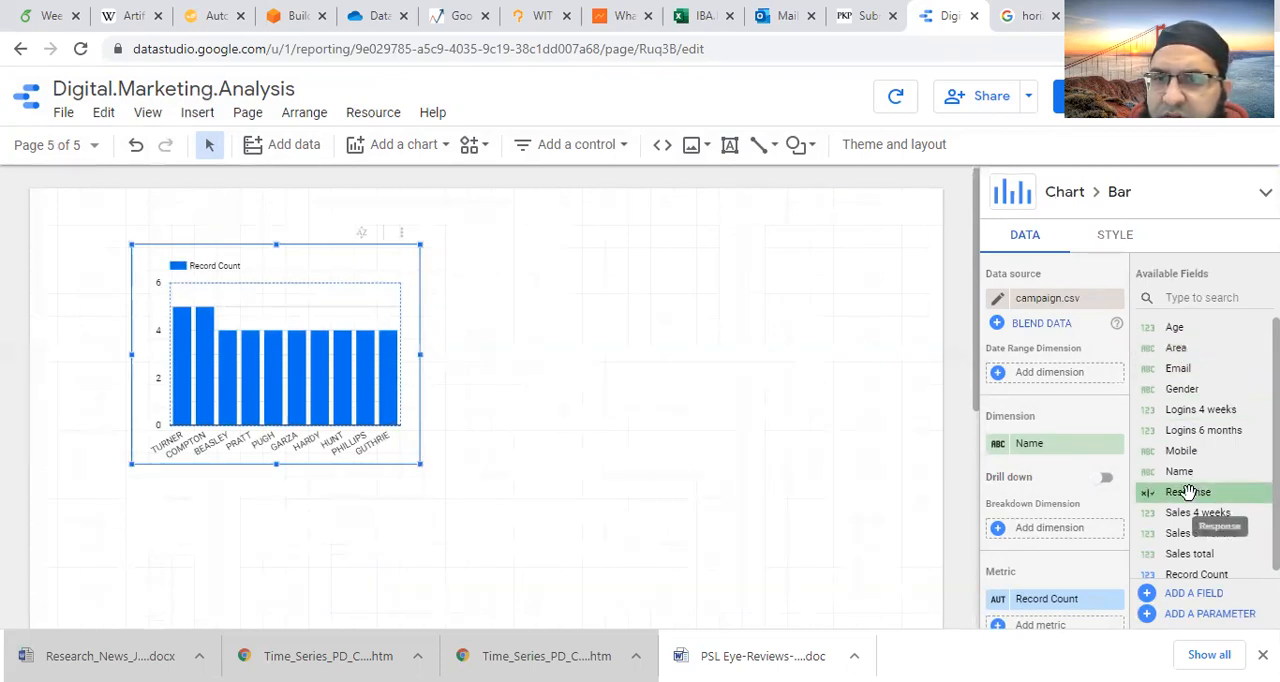
# - Try Response as both the column chart's dimension and an additional metric, and check the dimension's field settings
pyautogui.moveTo(1188, 491); pyautogui.dragTo(1070, 445)
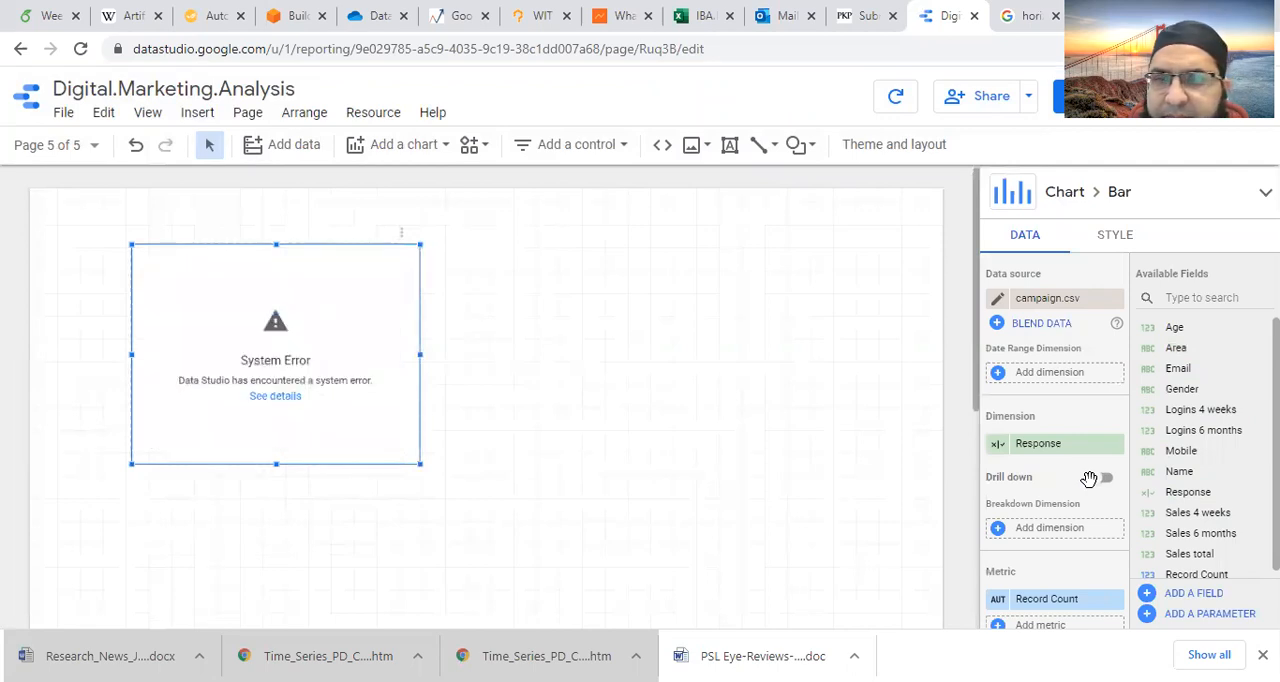
pyautogui.click(998, 444)
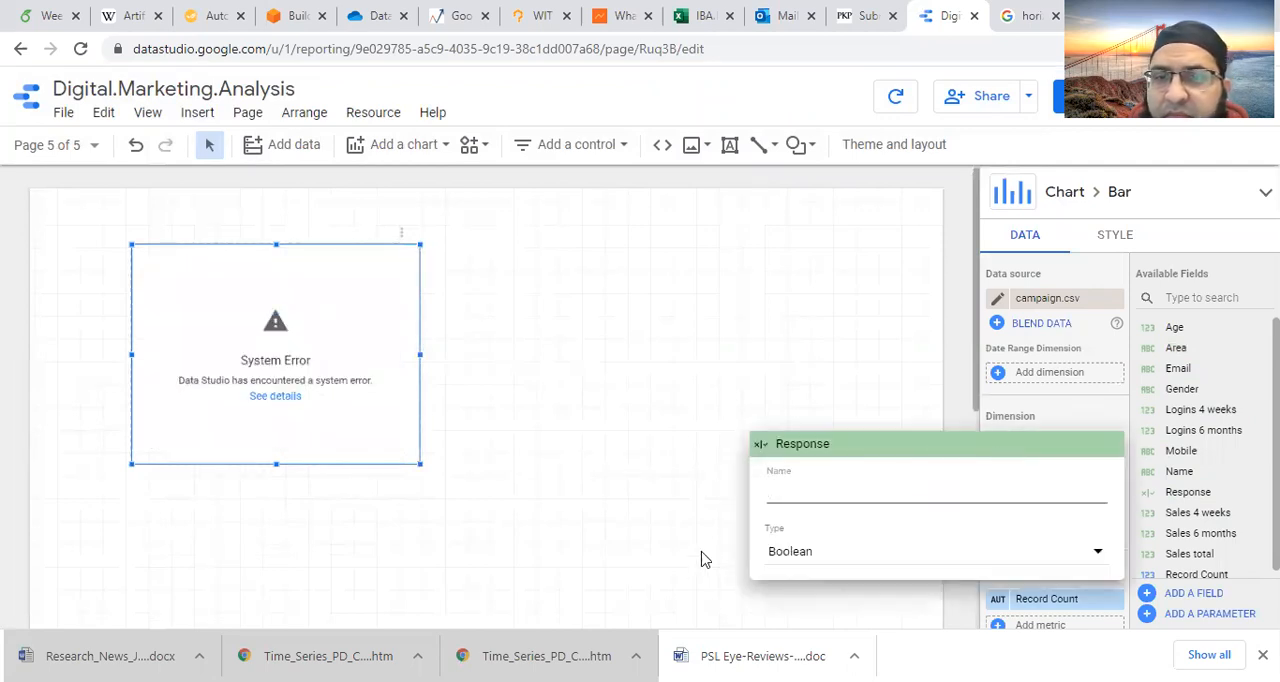
pyautogui.click(807, 406)
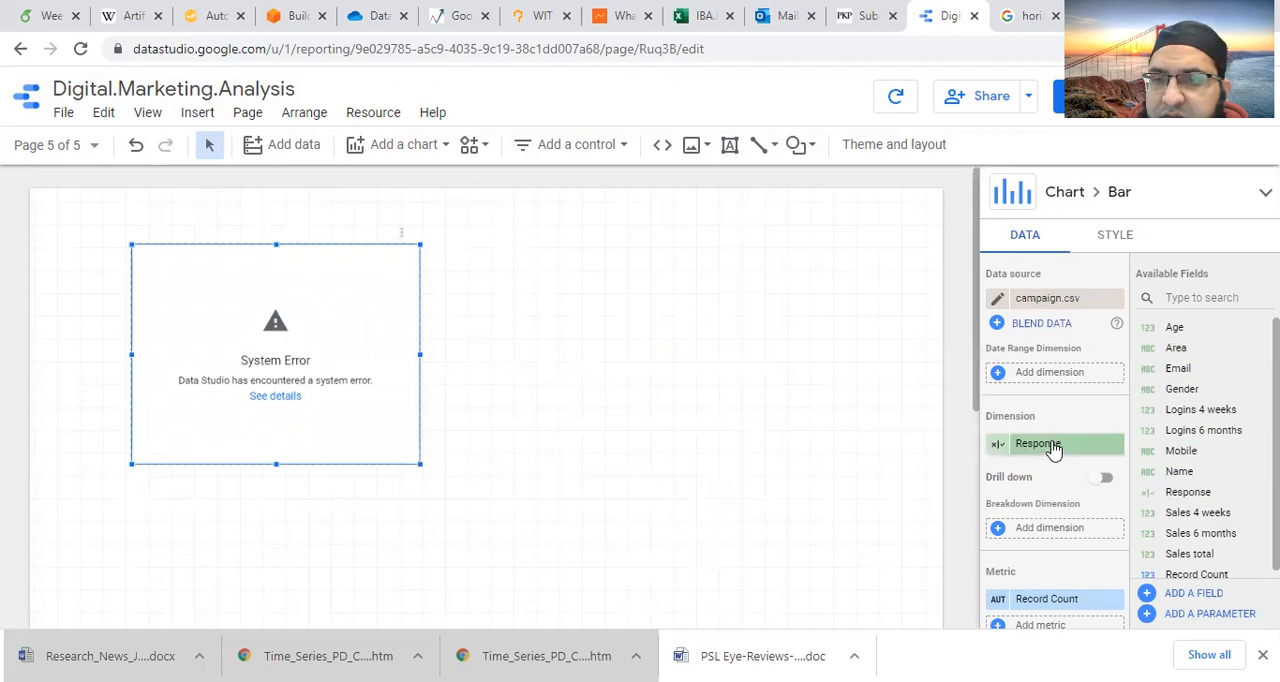
pyautogui.moveTo(1053, 453); pyautogui.dragTo(1063, 606)
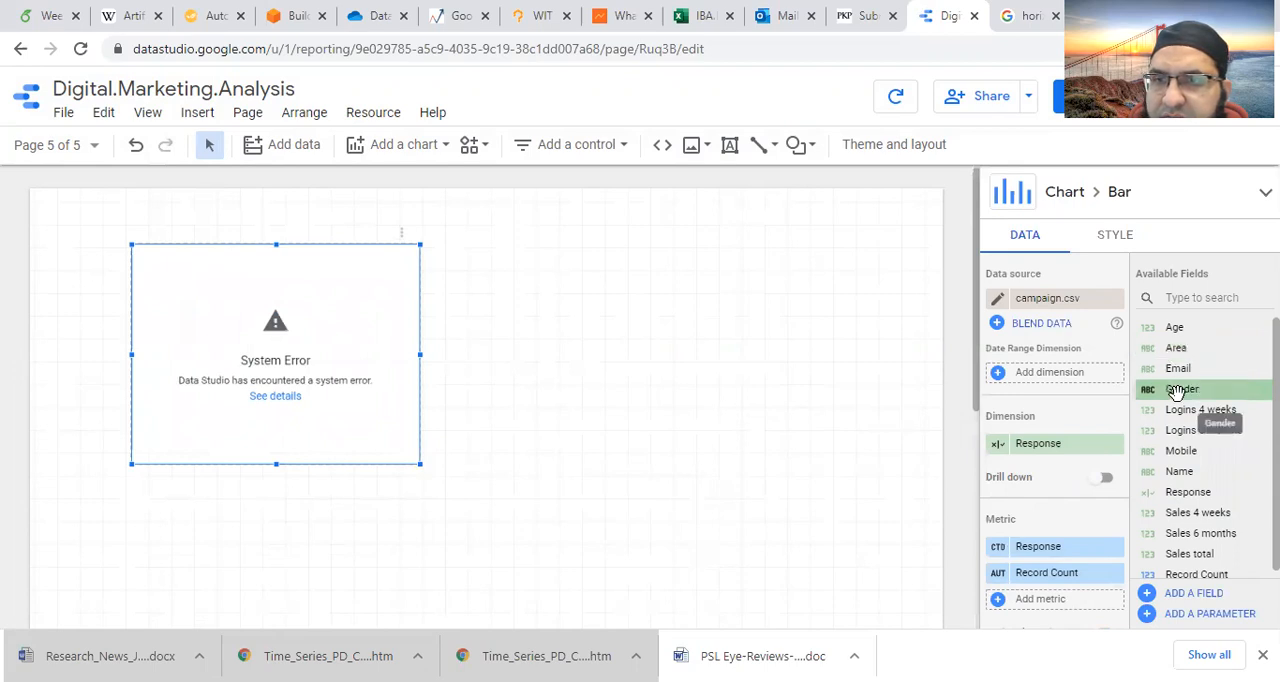
# - Set the column chart's dimension to Gender and remove the Response metric
pyautogui.moveTo(1176, 390); pyautogui.dragTo(1045, 443)
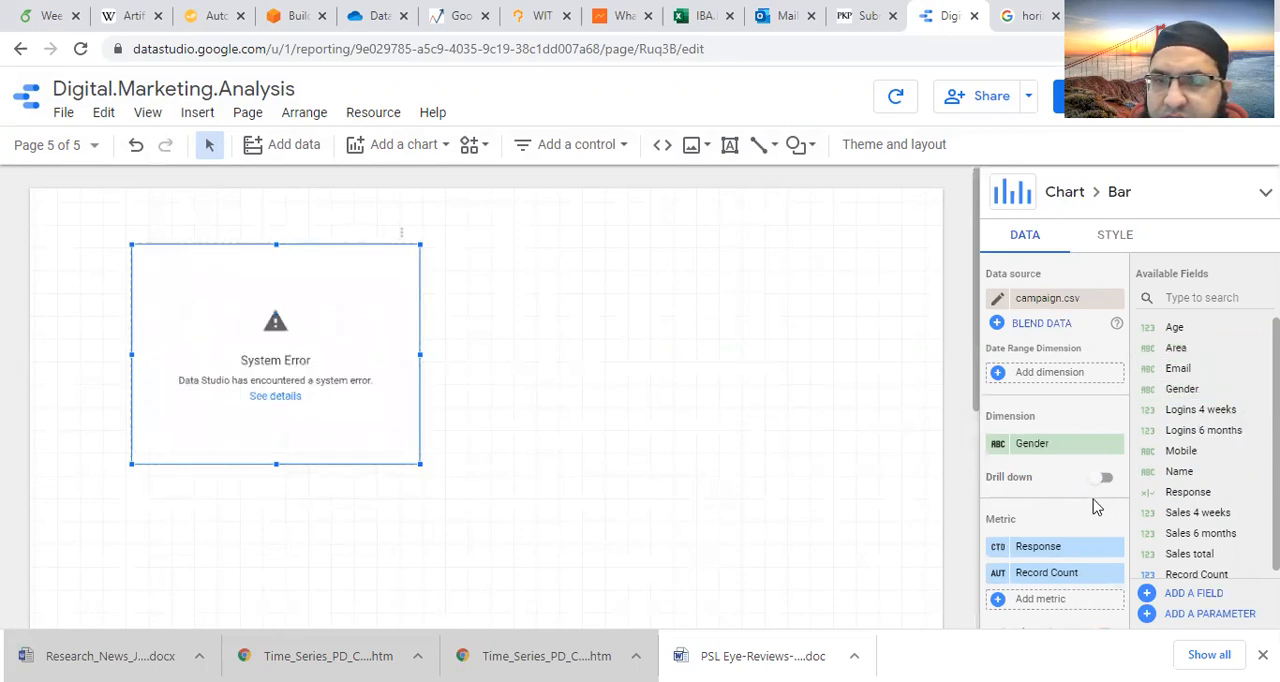
pyautogui.click(1114, 546)
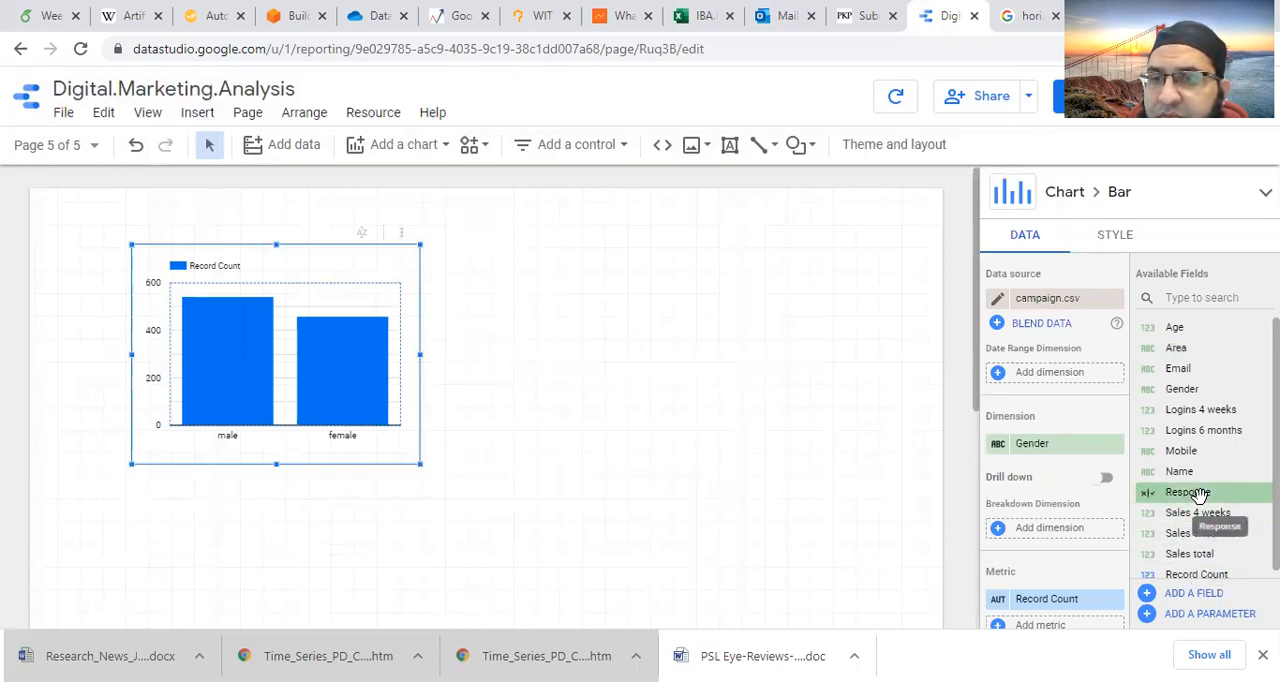
# - Try Response as the column chart's breakdown dimension, and remove it again
pyautogui.moveTo(1193, 497); pyautogui.dragTo(1050, 527)
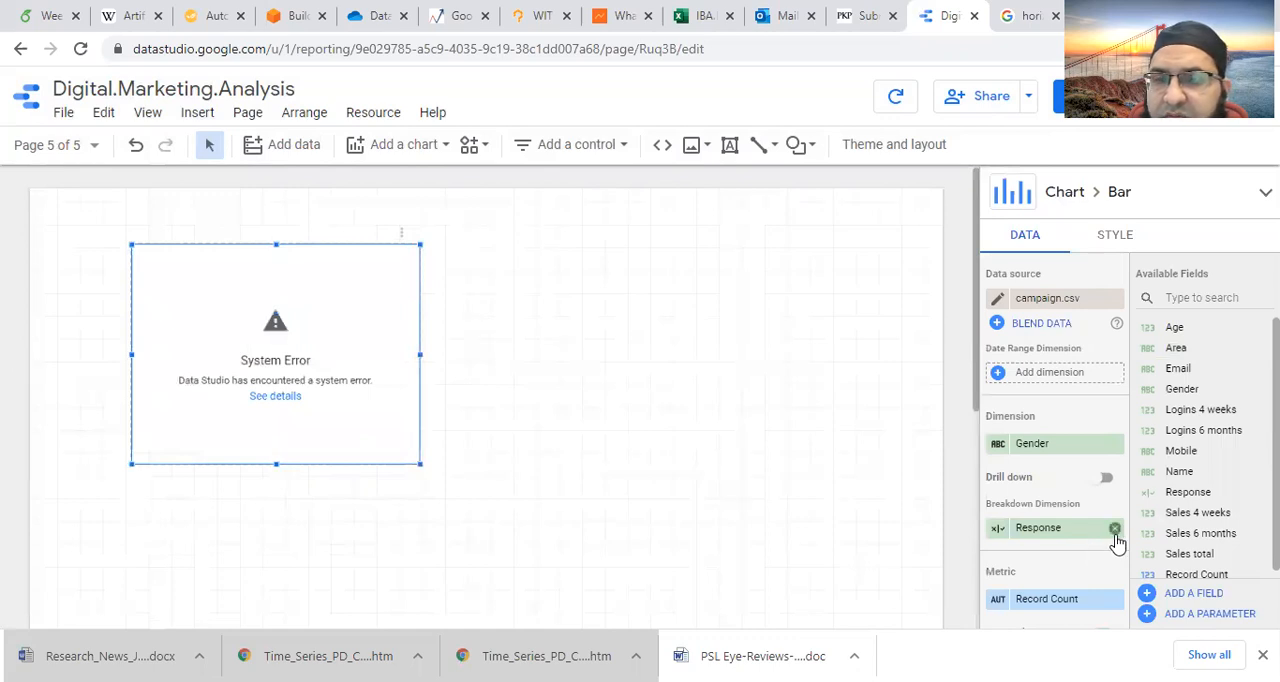
pyautogui.click(1115, 529)
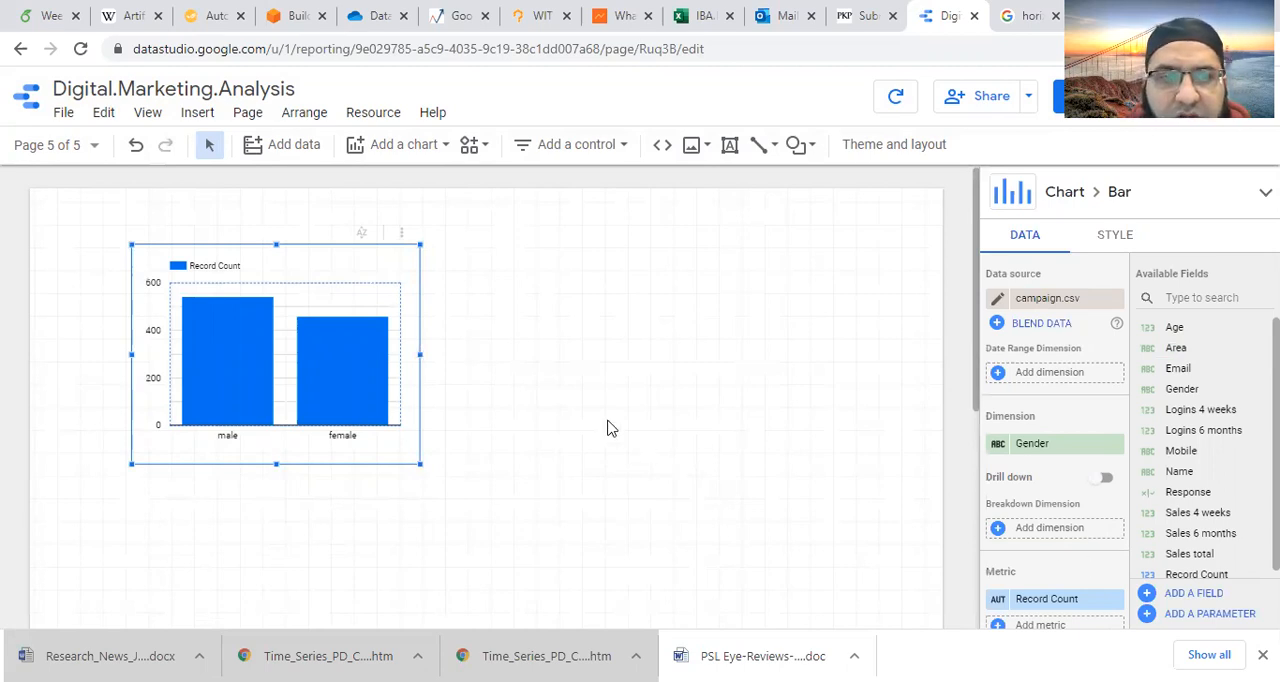
# - Widen the column chart slightly, and look through its metric and sort settings and the available fields
pyautogui.moveTo(417, 356); pyautogui.dragTo(480, 382)
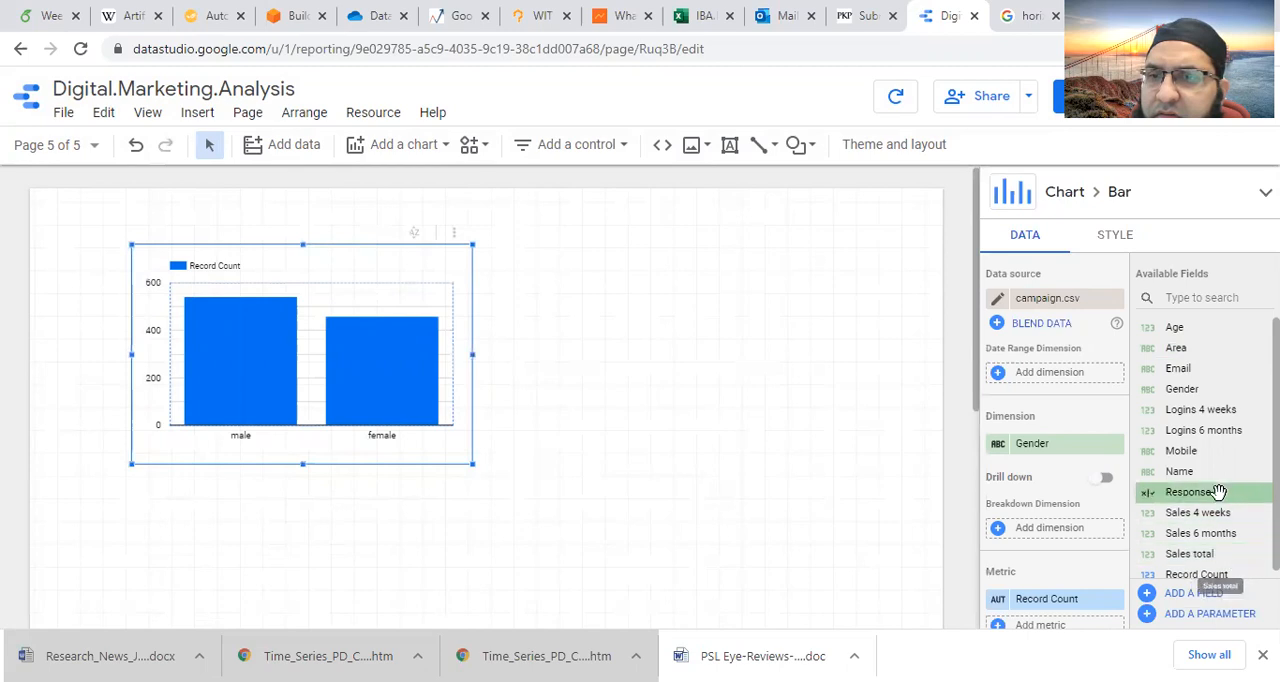
pyautogui.scroll(-1, 1199, 578)
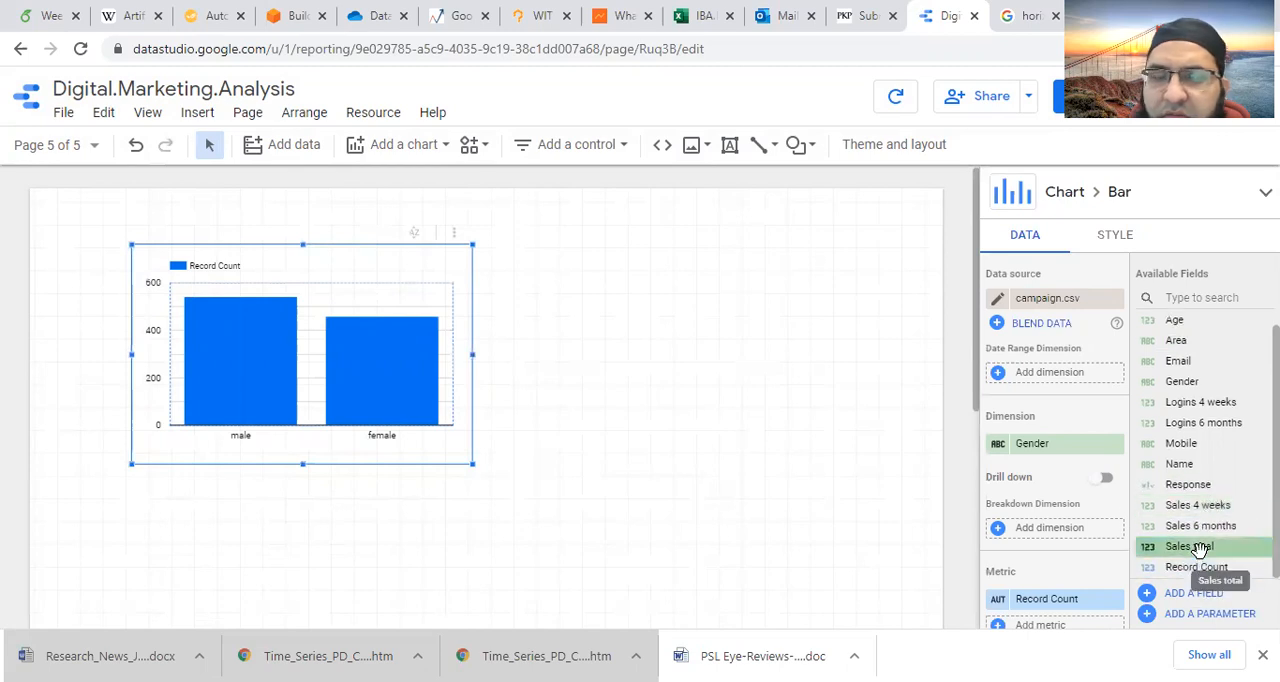
pyautogui.scroll(-2, 1050, 557)
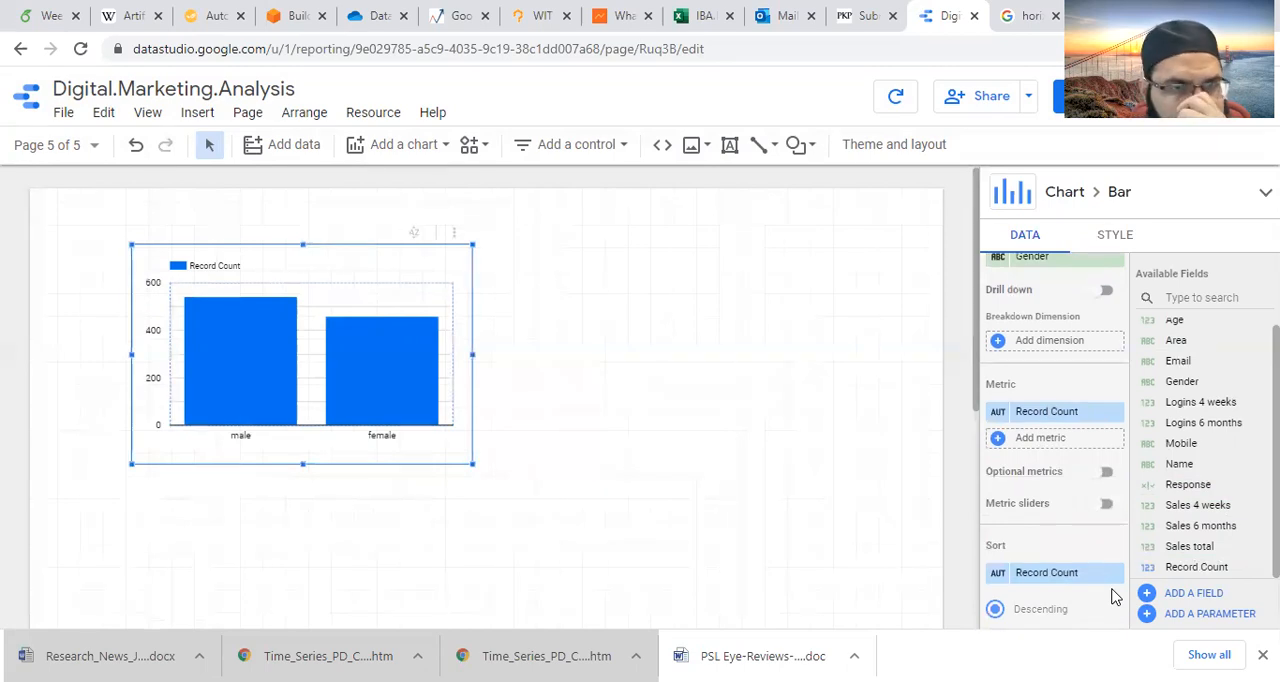
pyautogui.scroll(1, 1097, 591)
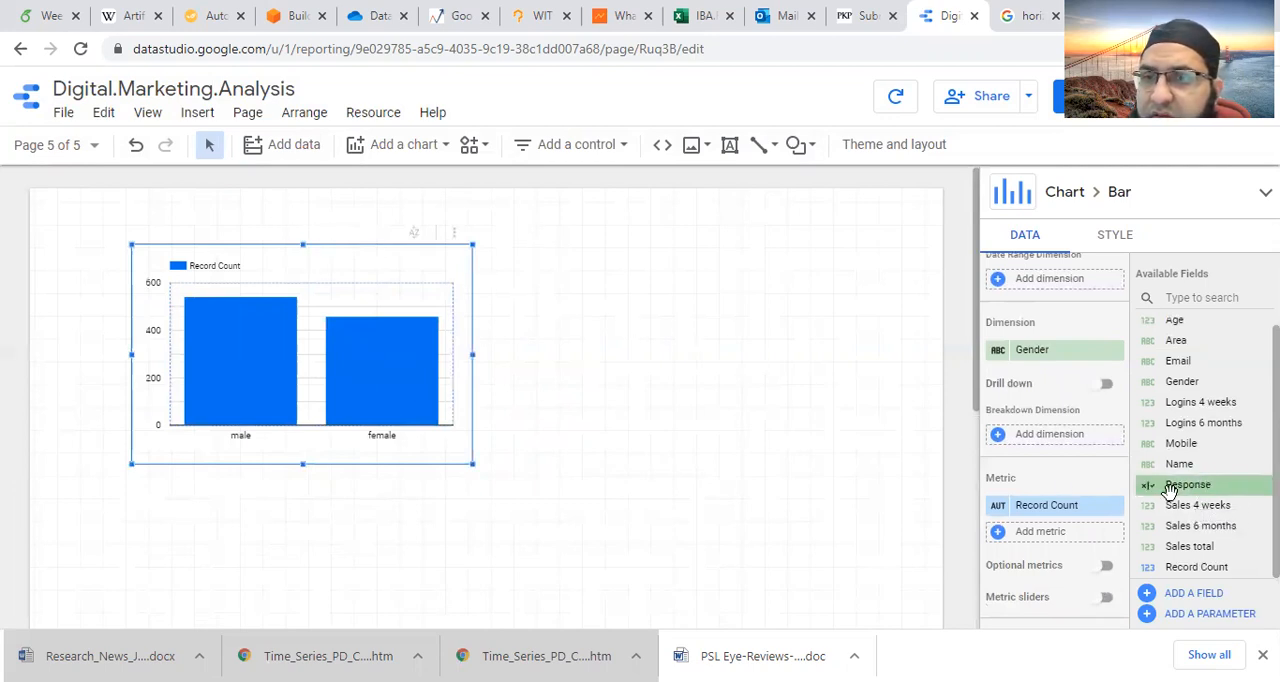
pyautogui.scroll(-2, 1050, 545)
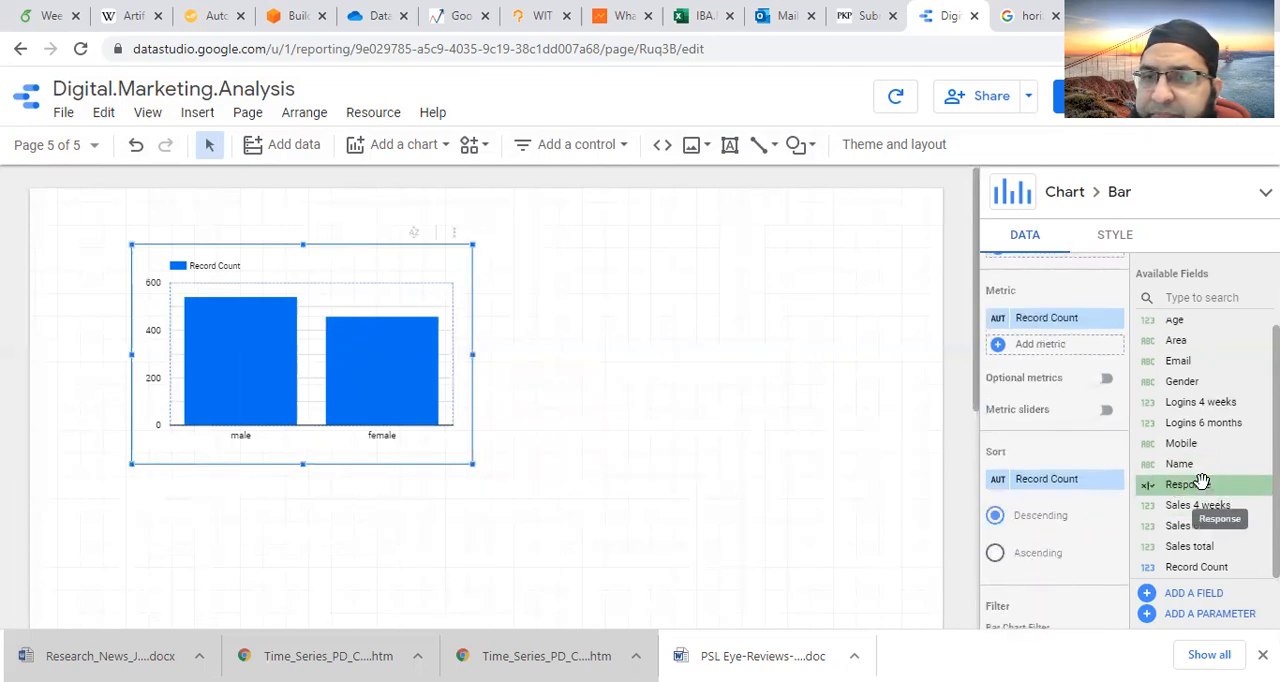
pyautogui.scroll(1, 1186, 490)
pyautogui.scroll(2, 1093, 490)
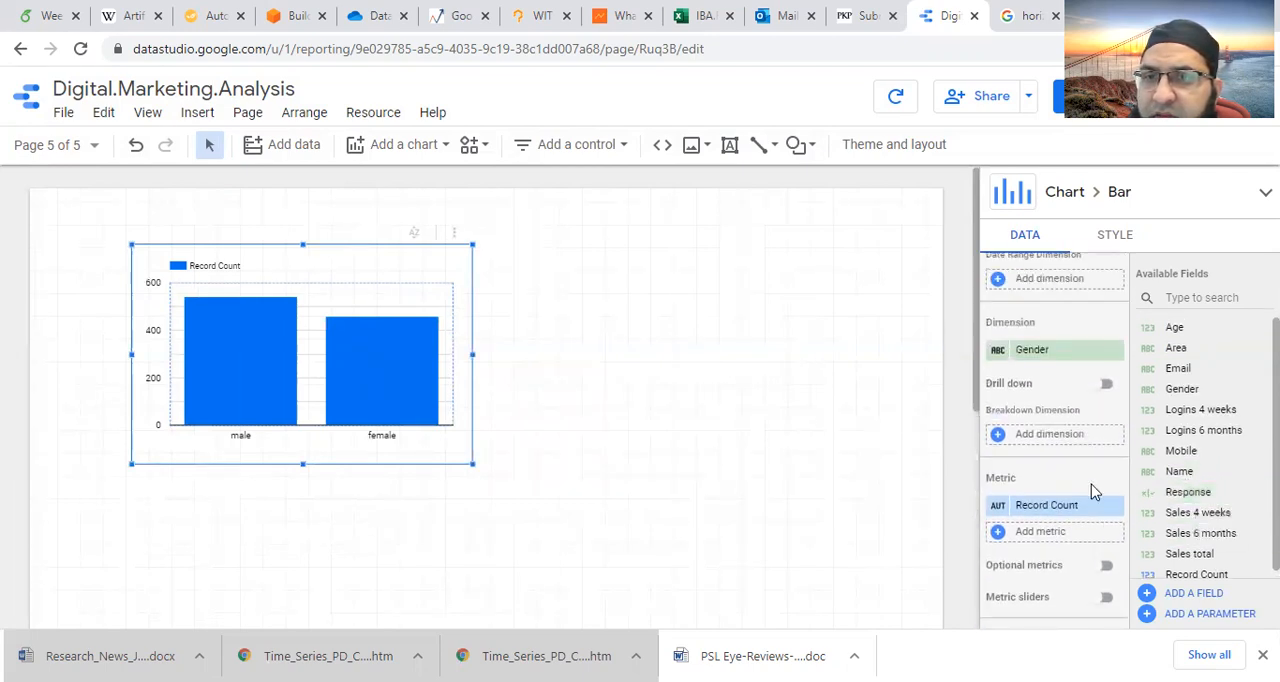
pyautogui.scroll(1, 1093, 490)
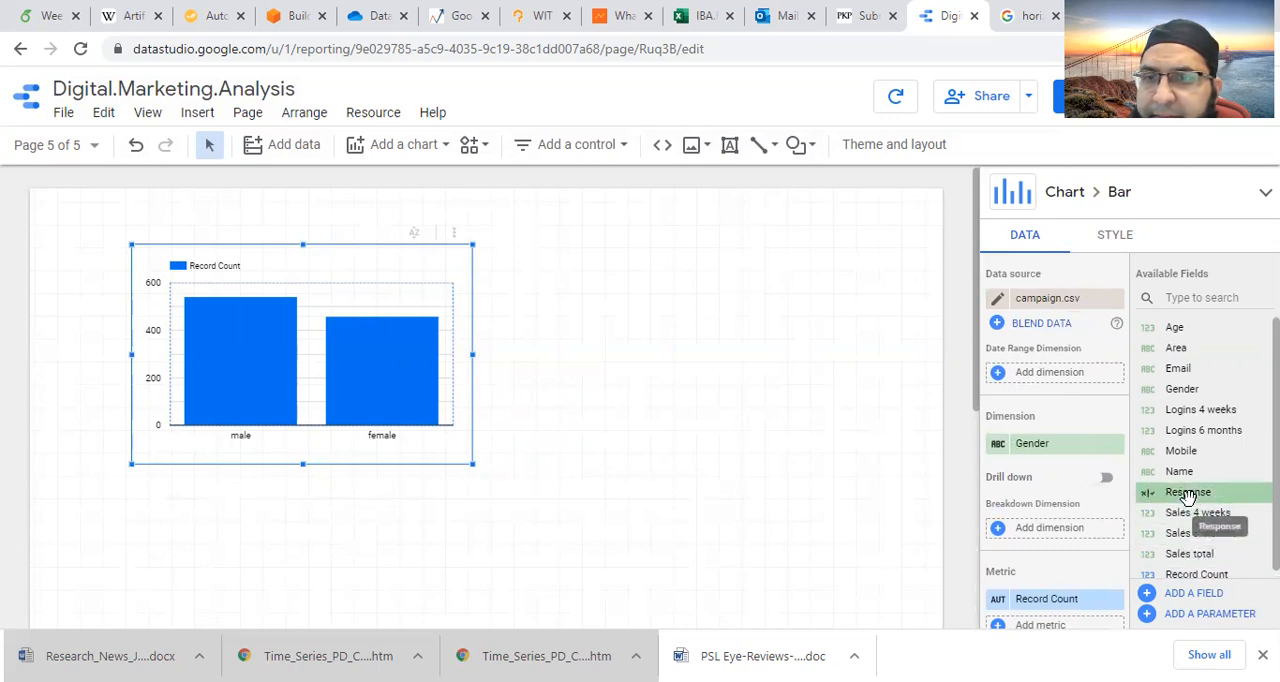
# - Try Response as the column chart's dimension again, and restore Gender in its place
pyautogui.moveTo(1187, 495); pyautogui.dragTo(1050, 443)
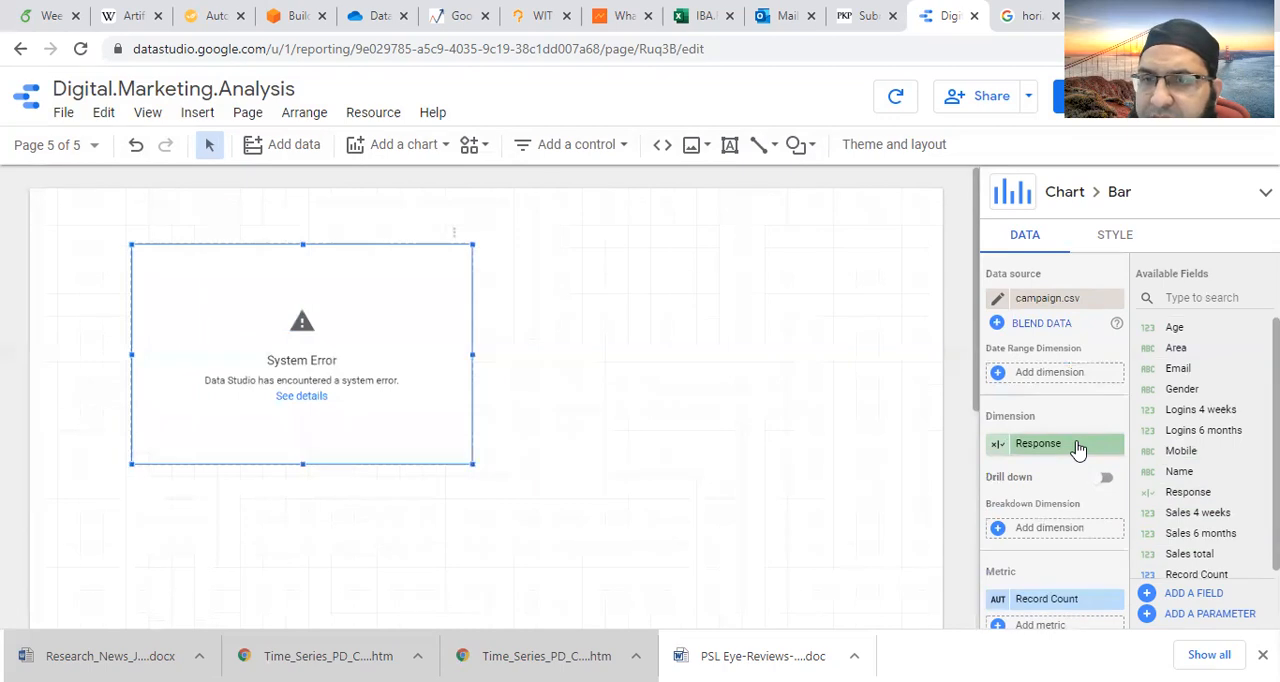
pyautogui.hotkey('ctrl', 'z')
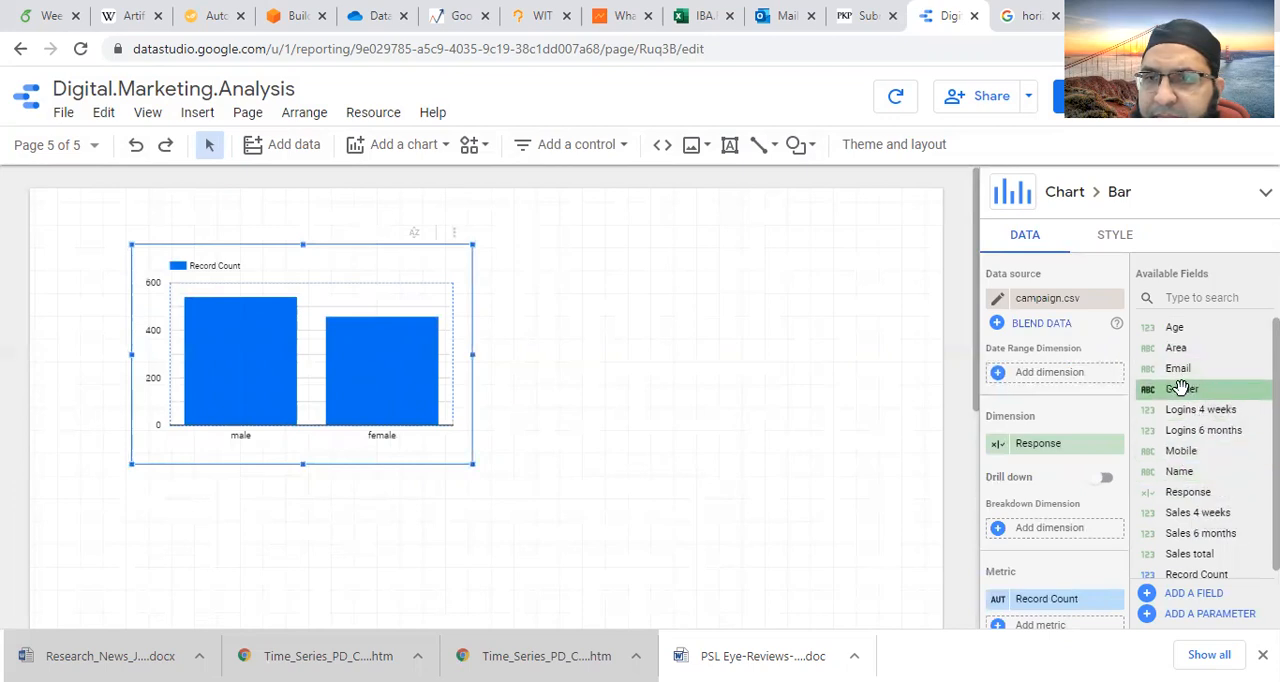
pyautogui.moveTo(1181, 388); pyautogui.dragTo(1108, 466)
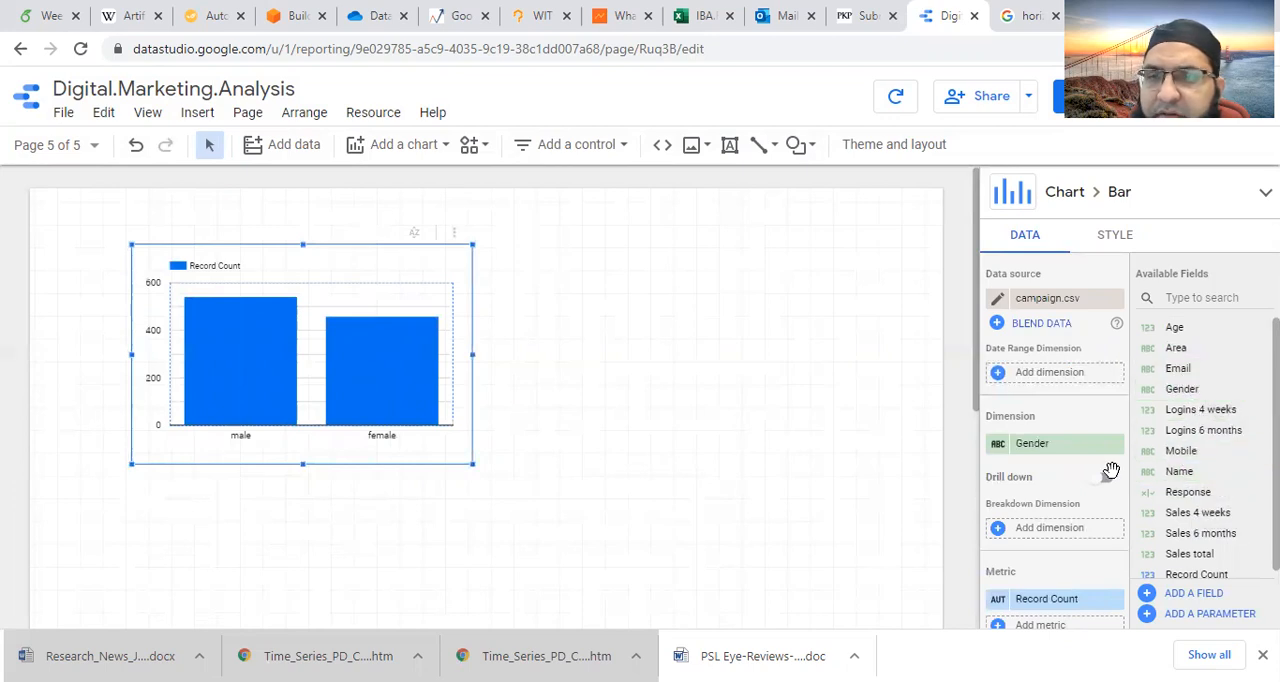
pyautogui.click(677, 406)
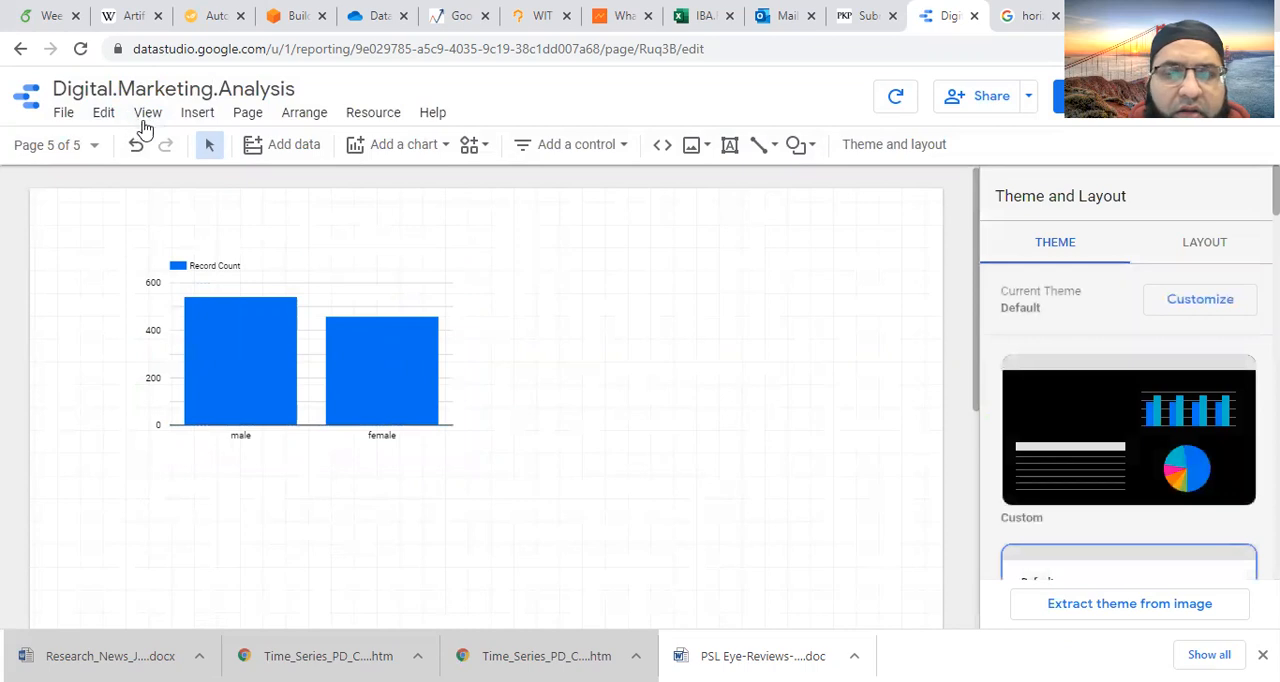
# - Add Sales total as a second metric to the Gender column chart beside Record Count
pyautogui.click(378, 286)
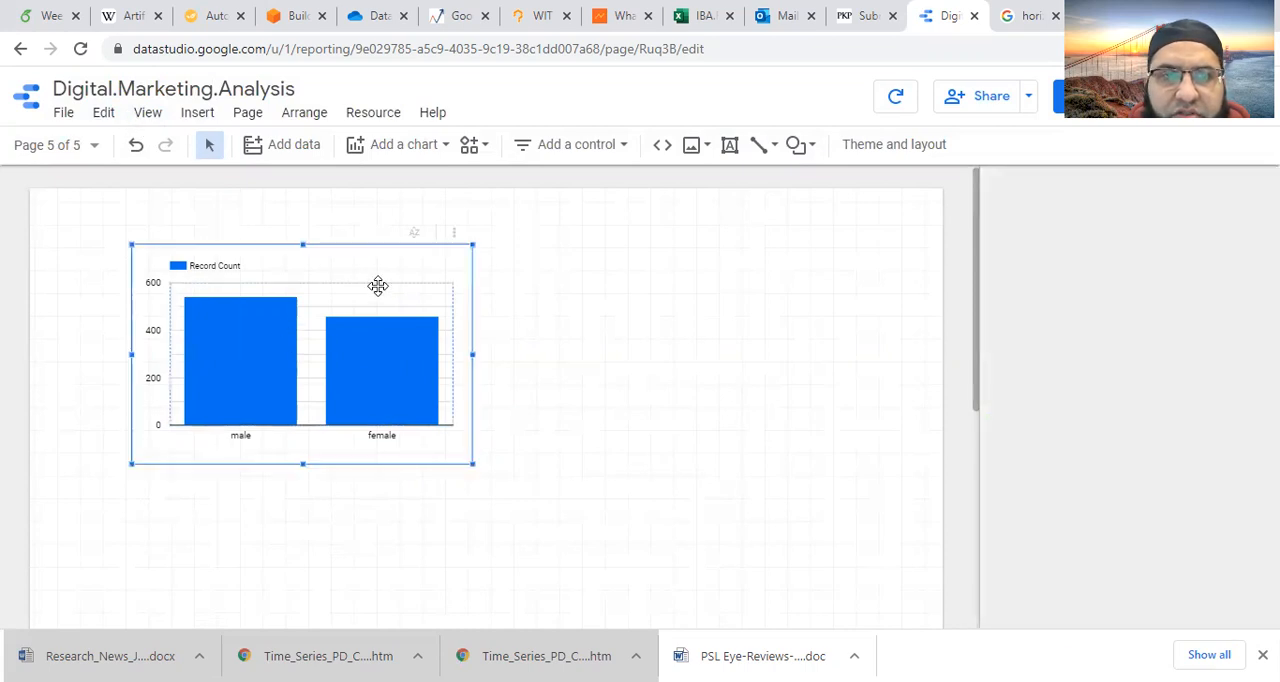
pyautogui.scroll(-2, 1057, 560)
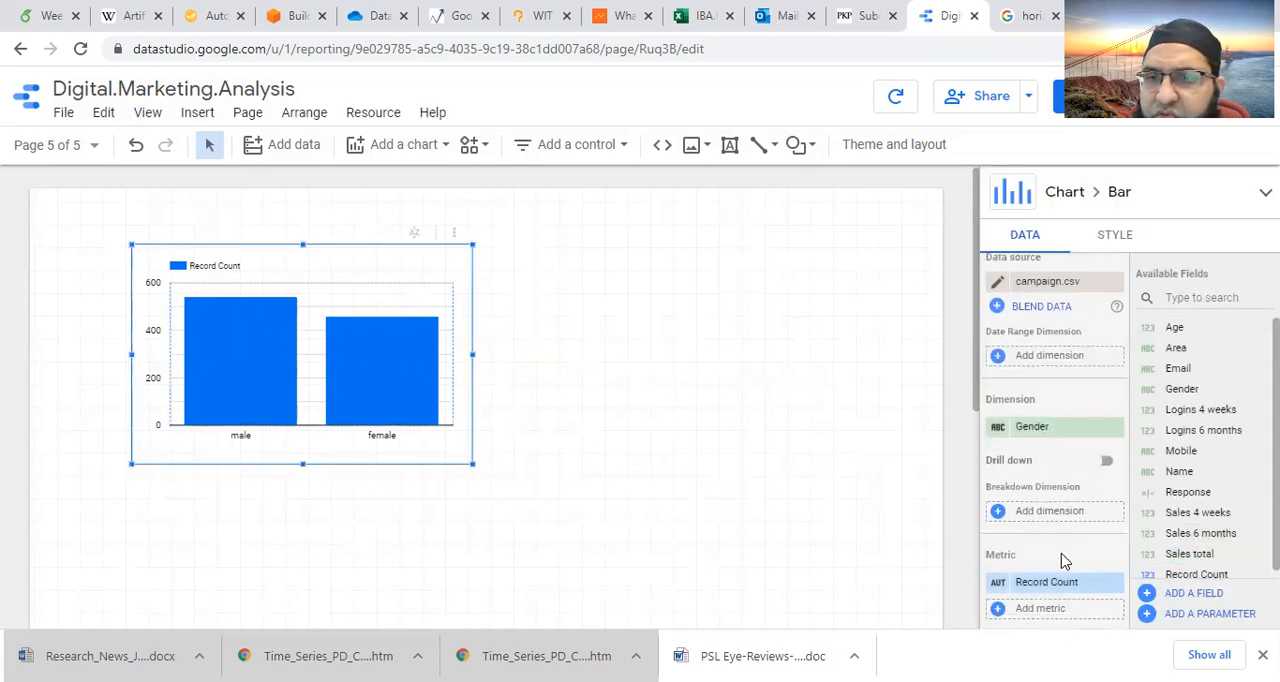
pyautogui.click(1203, 556)
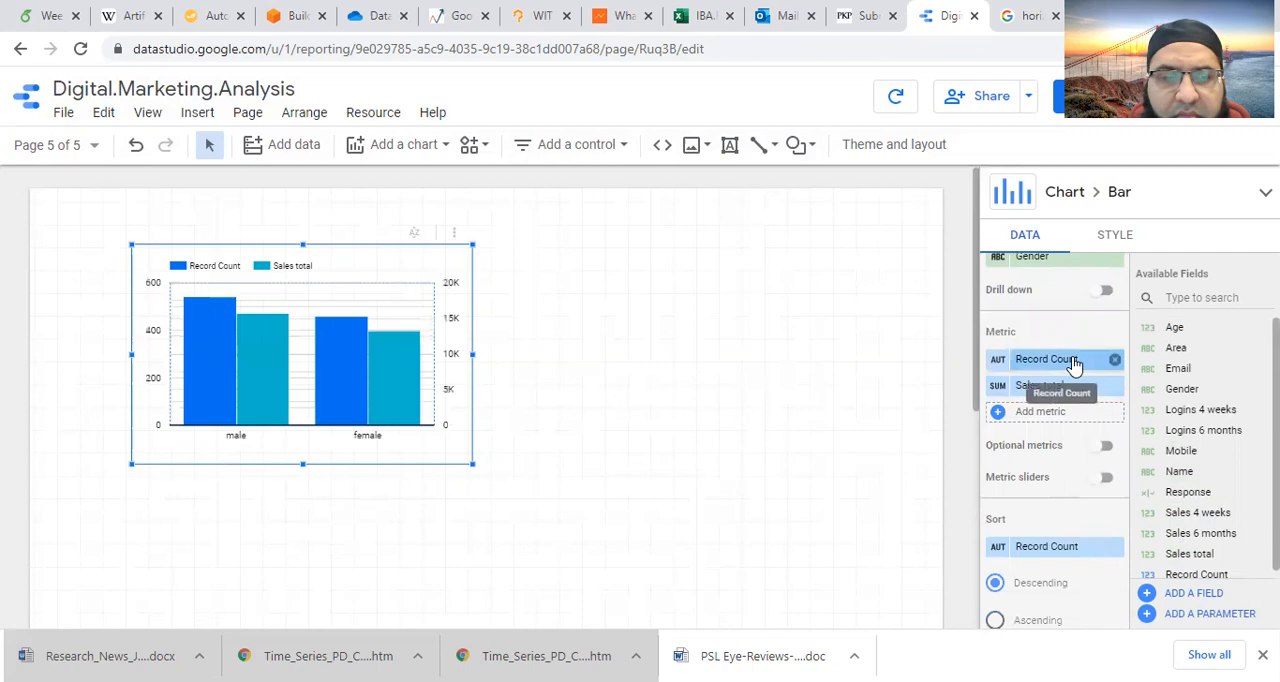
pyautogui.click(590, 345)
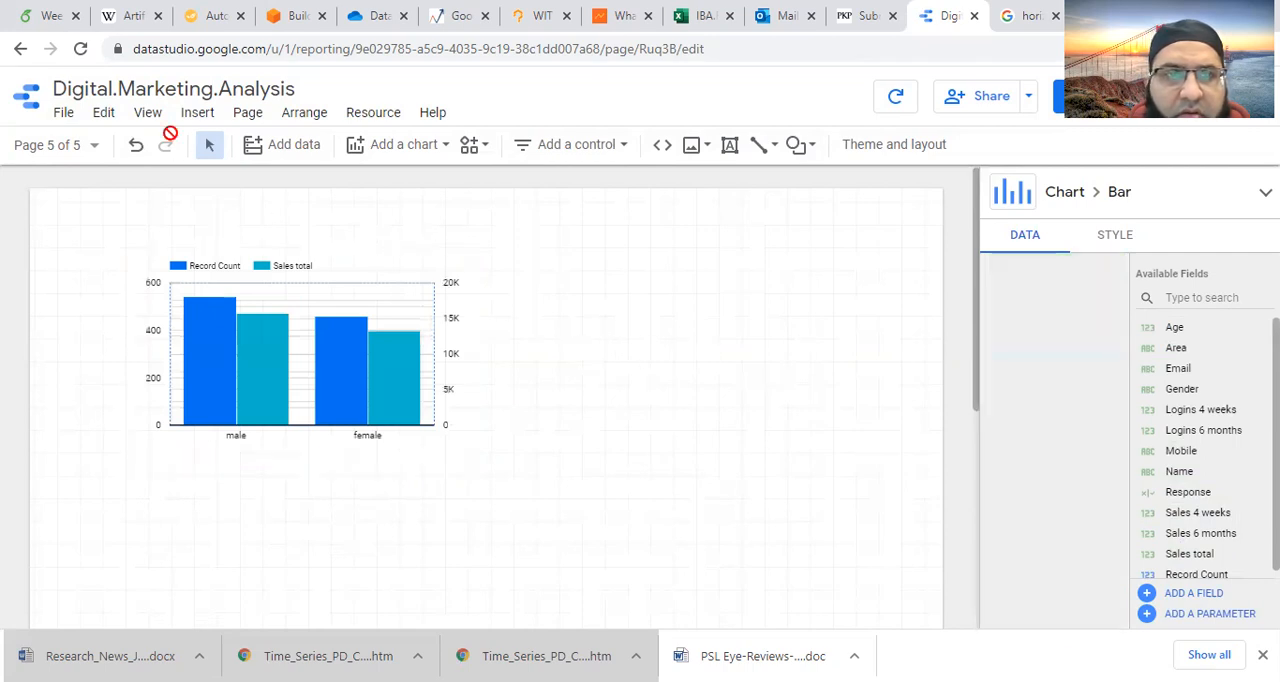
# - Try a checkbox control beside the column chart, with Response as its control field
pyautogui.click(198, 118)
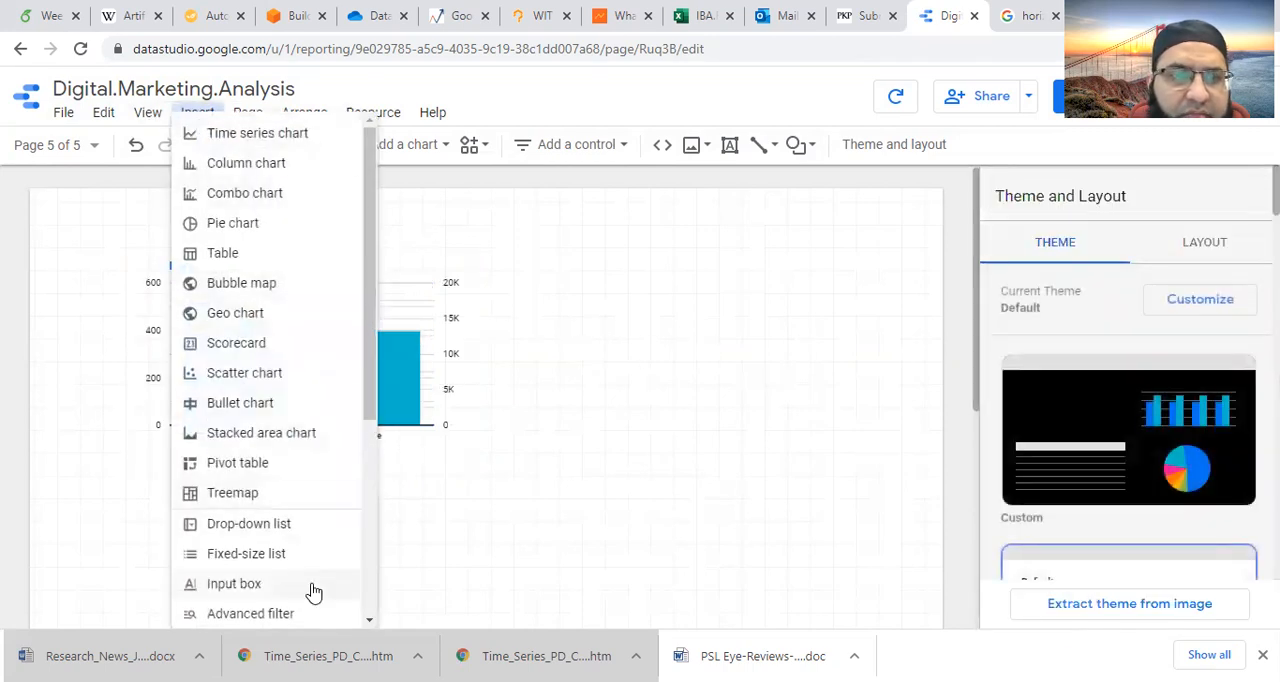
pyautogui.scroll(-1, 309, 591)
pyautogui.click(240, 581)
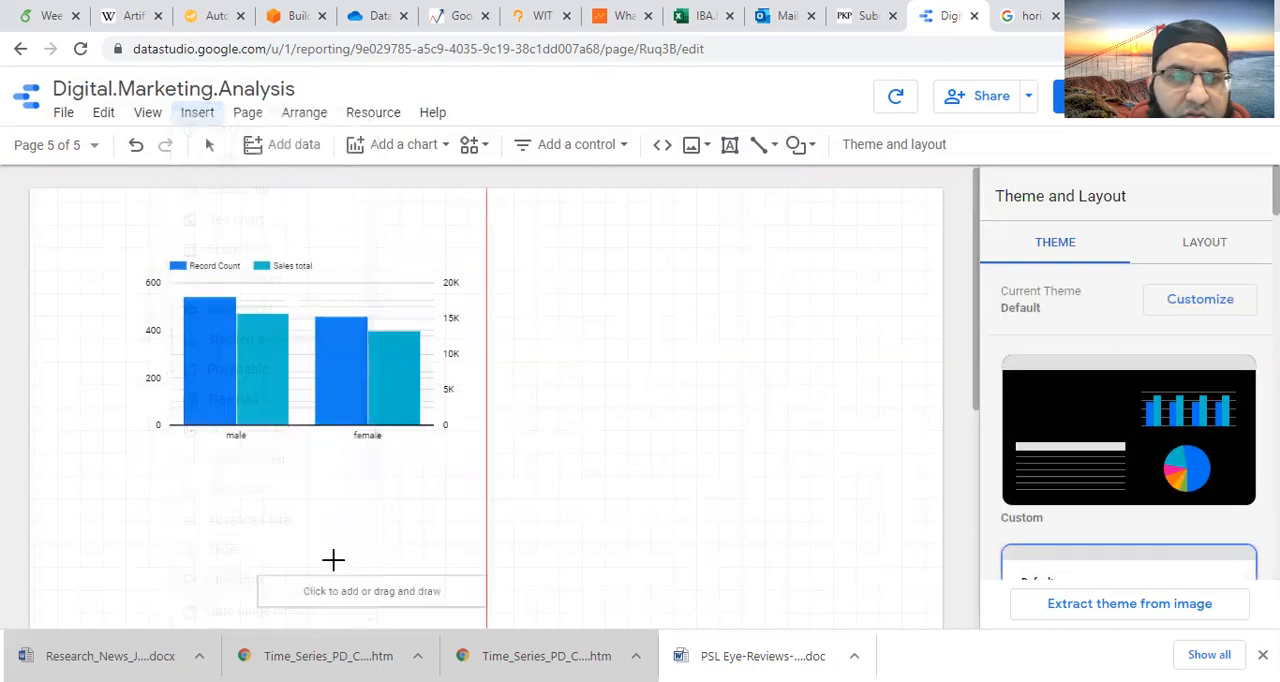
pyautogui.press('Escape')
pyautogui.click(594, 289)
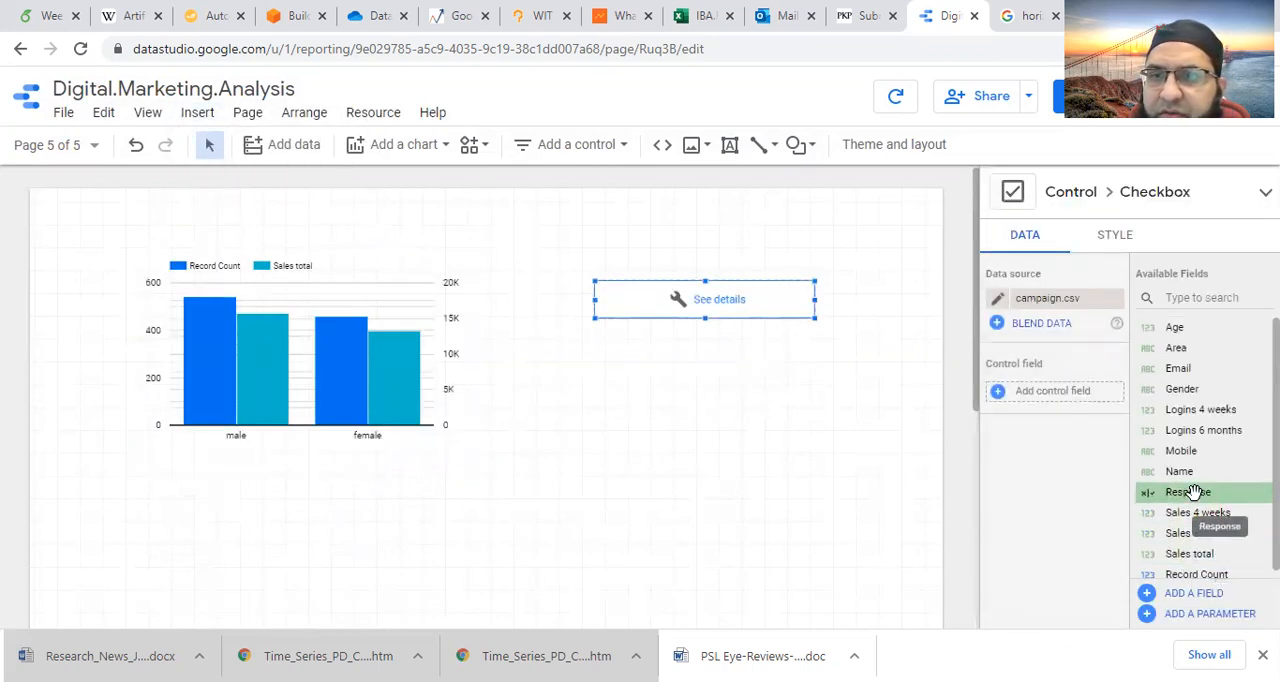
pyautogui.moveTo(1192, 491); pyautogui.dragTo(1055, 392)
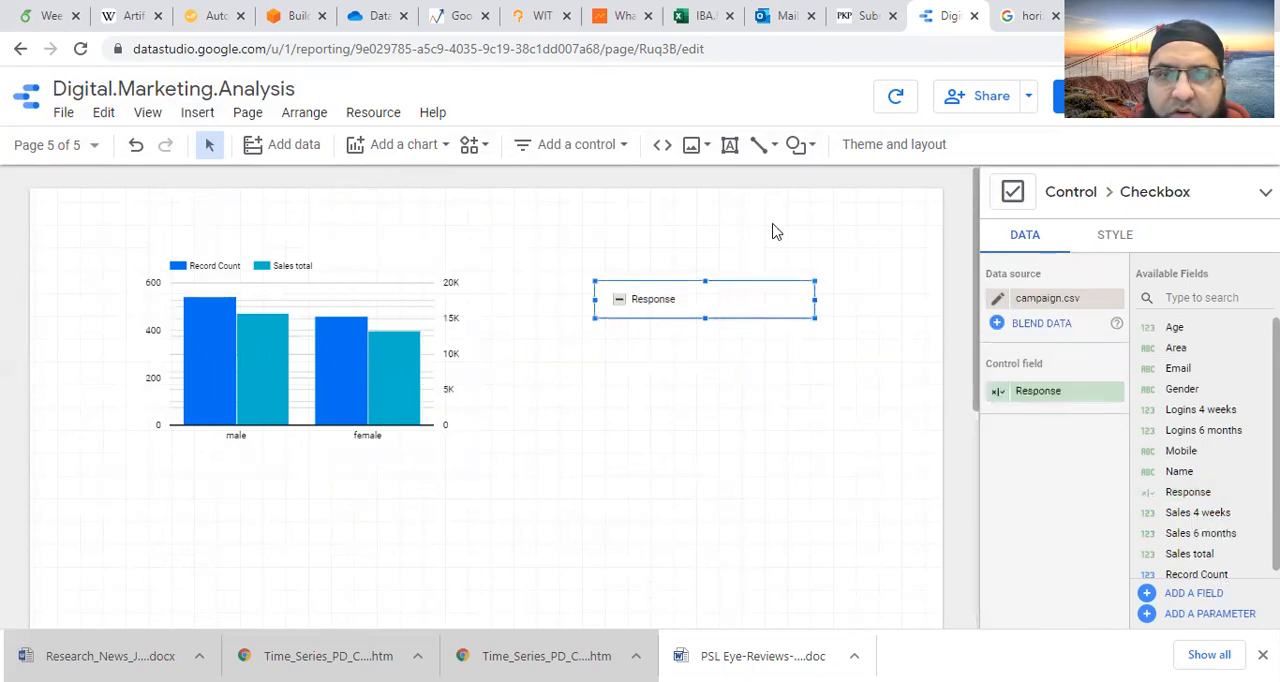
# - Make the Response checkbox control report-level
pyautogui.click(1080, 96)
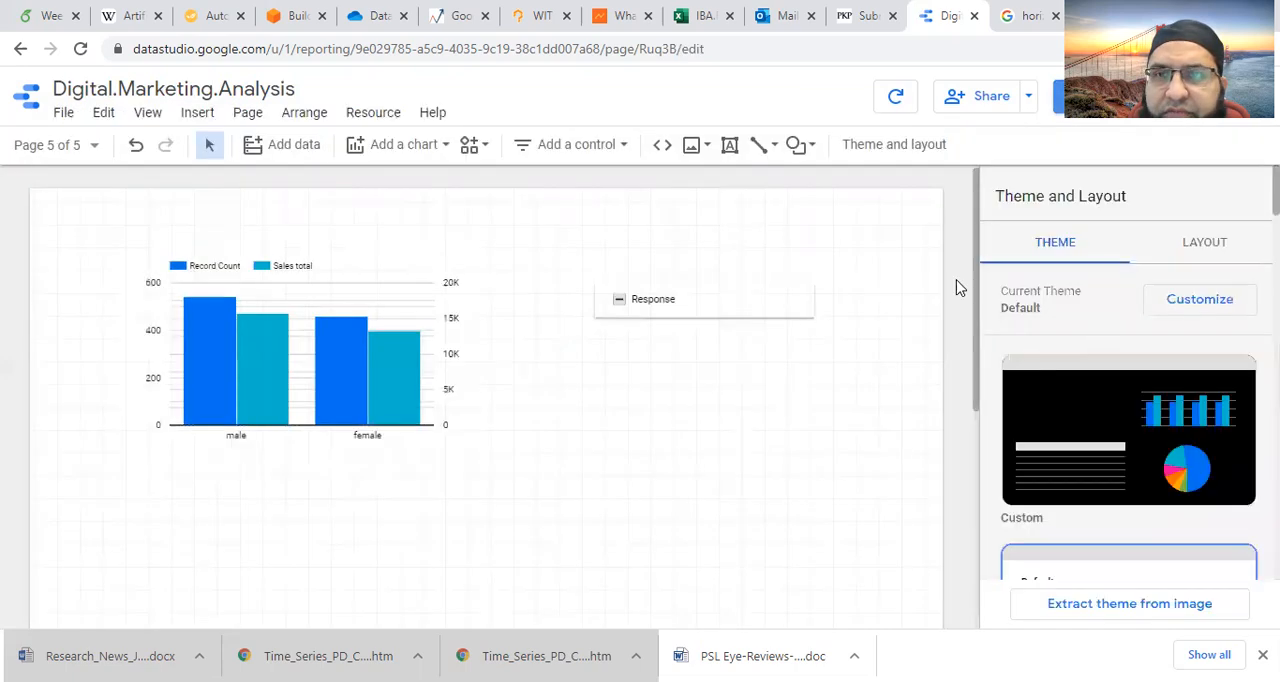
pyautogui.rightClick(716, 306)
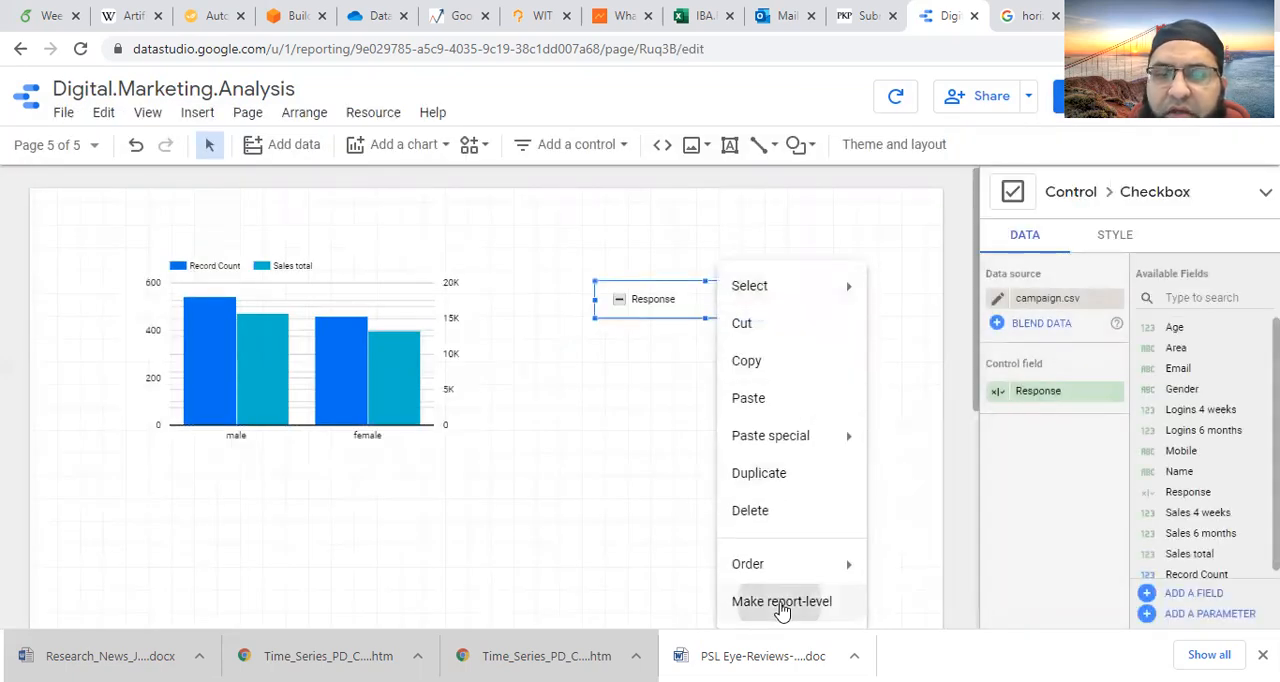
pyautogui.click(780, 606)
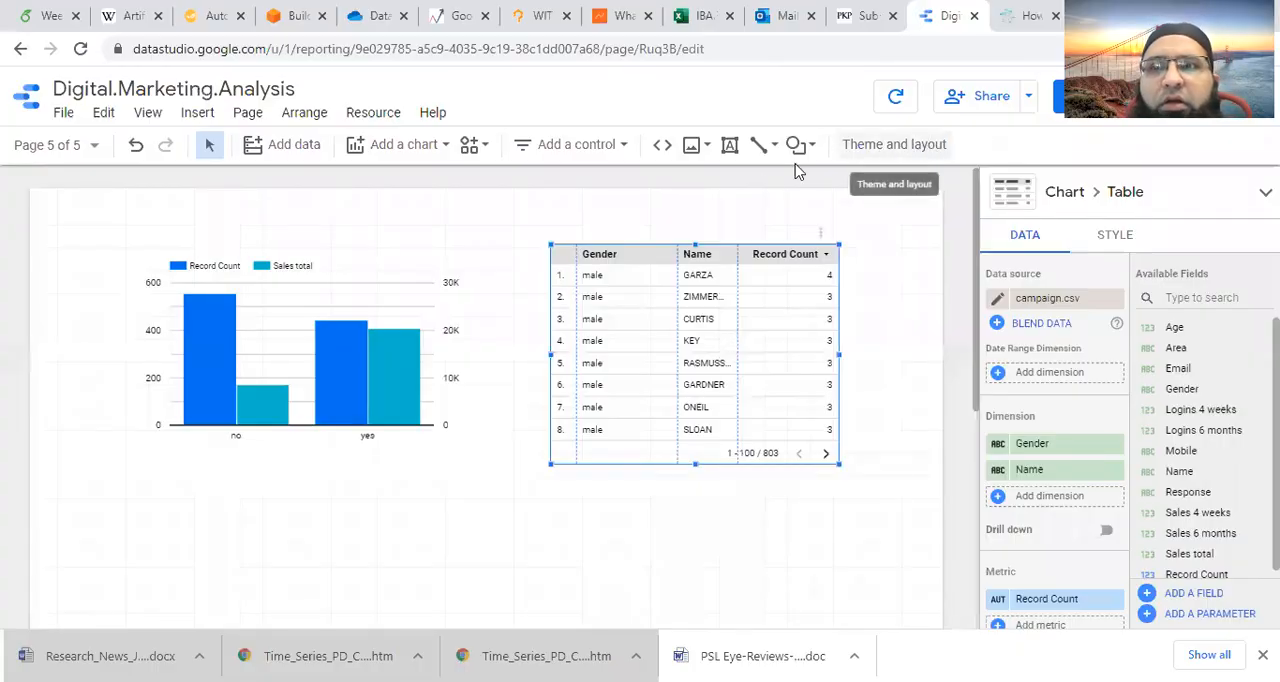
# - Move the column chart and the Gender and Name table slightly down and to the left on the page
pyautogui.click(376, 302)
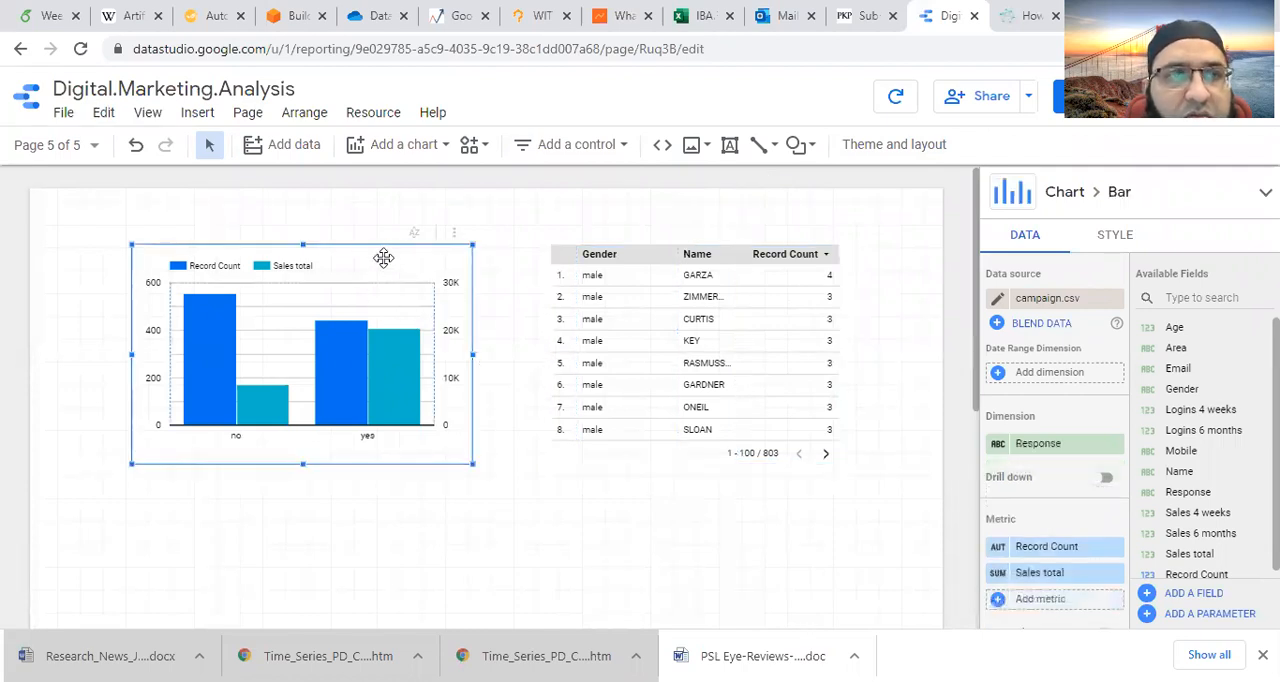
pyautogui.click(654, 260)
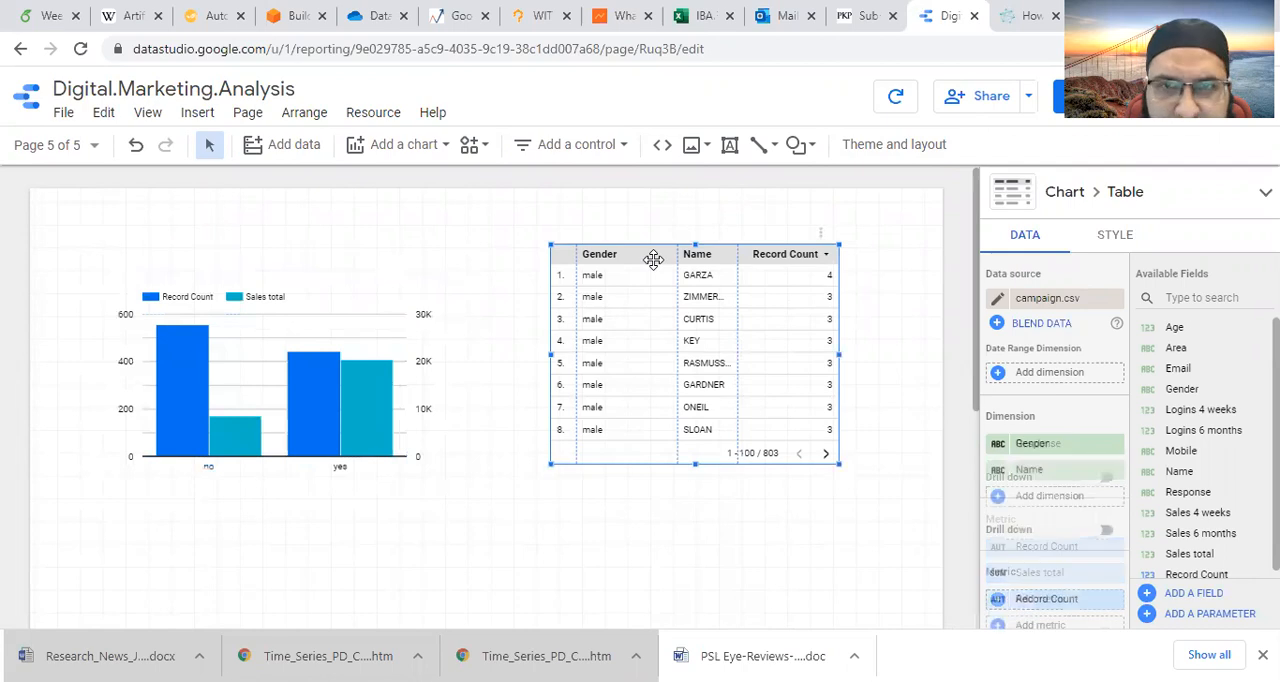
pyautogui.moveTo(653, 260); pyautogui.dragTo(601, 302)
# - Add Response as a third dimension of the table, after Gender and Name
pyautogui.click(351, 311)
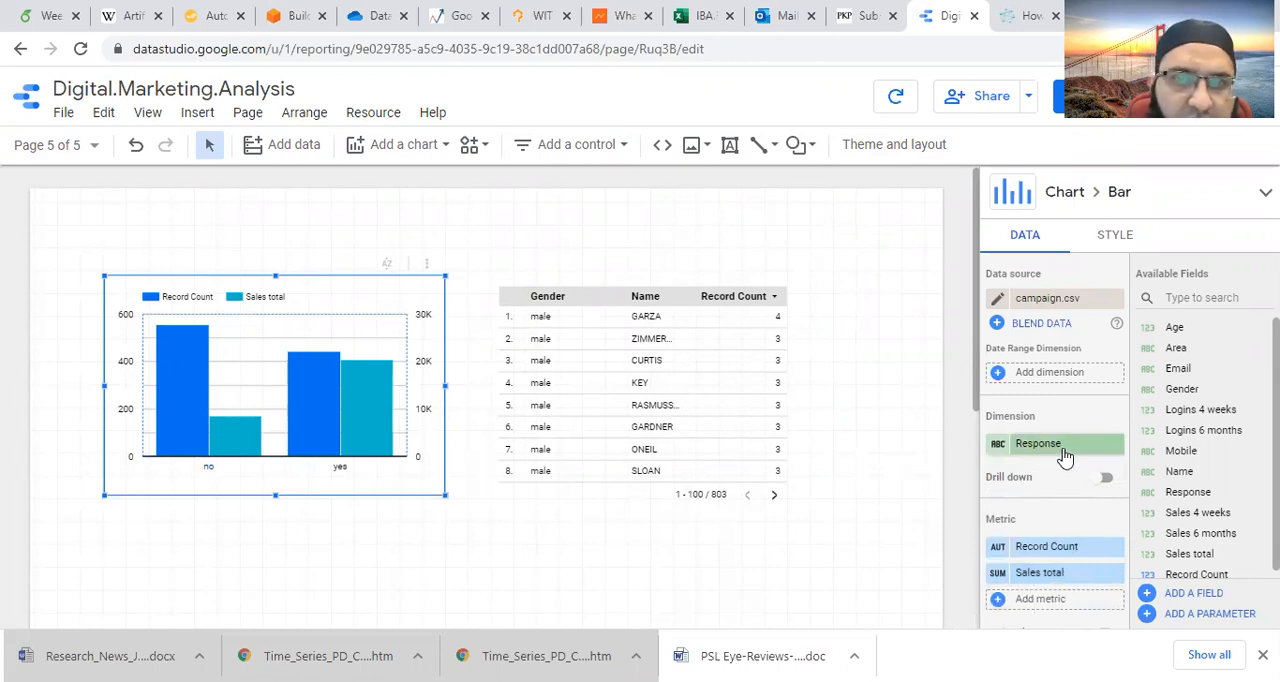
pyautogui.click(728, 352)
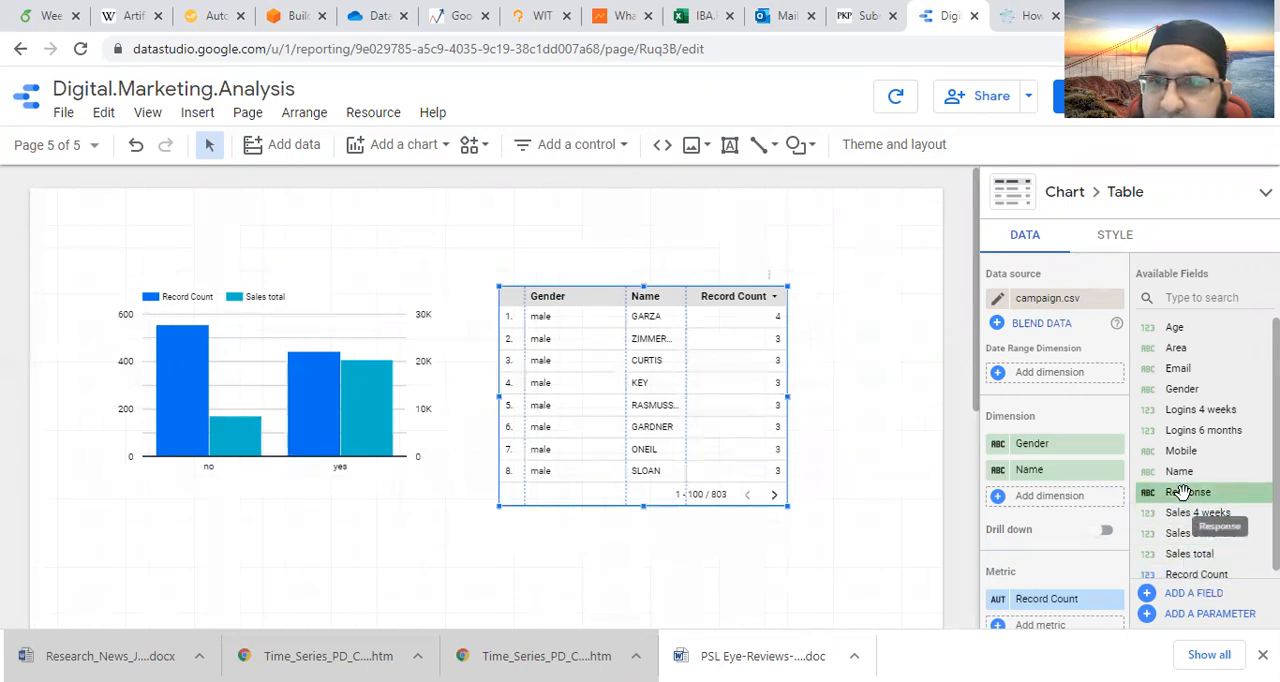
pyautogui.moveTo(1182, 492); pyautogui.dragTo(1080, 558)
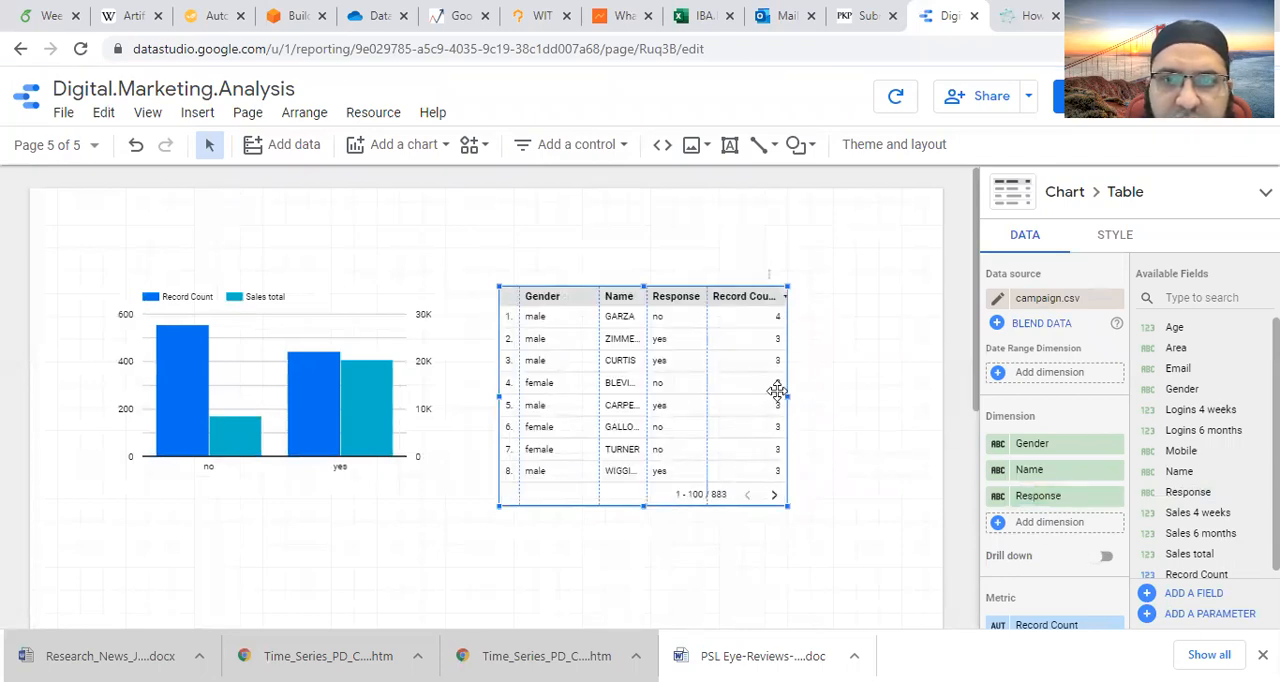
# - Replace the table's Record Count metric with Sales total, aggregated as Average
pyautogui.scroll(-1, 1070, 480)
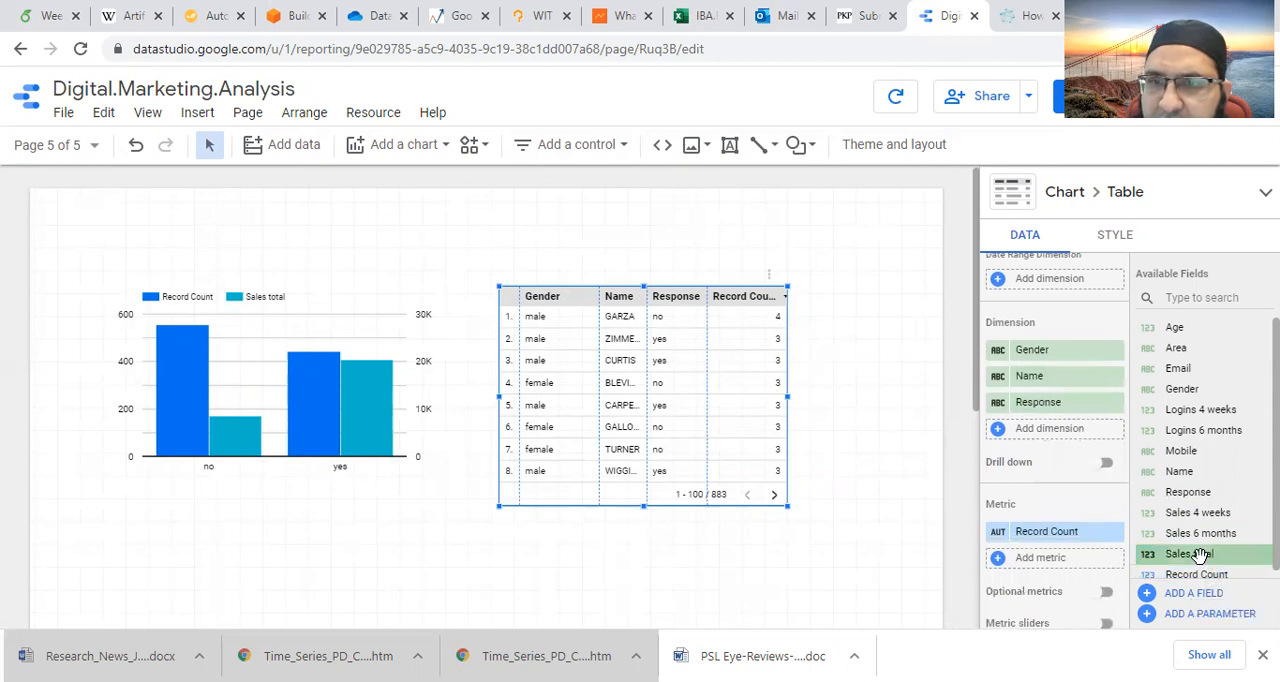
pyautogui.moveTo(1199, 556); pyautogui.dragTo(997, 531)
pyautogui.click(997, 531)
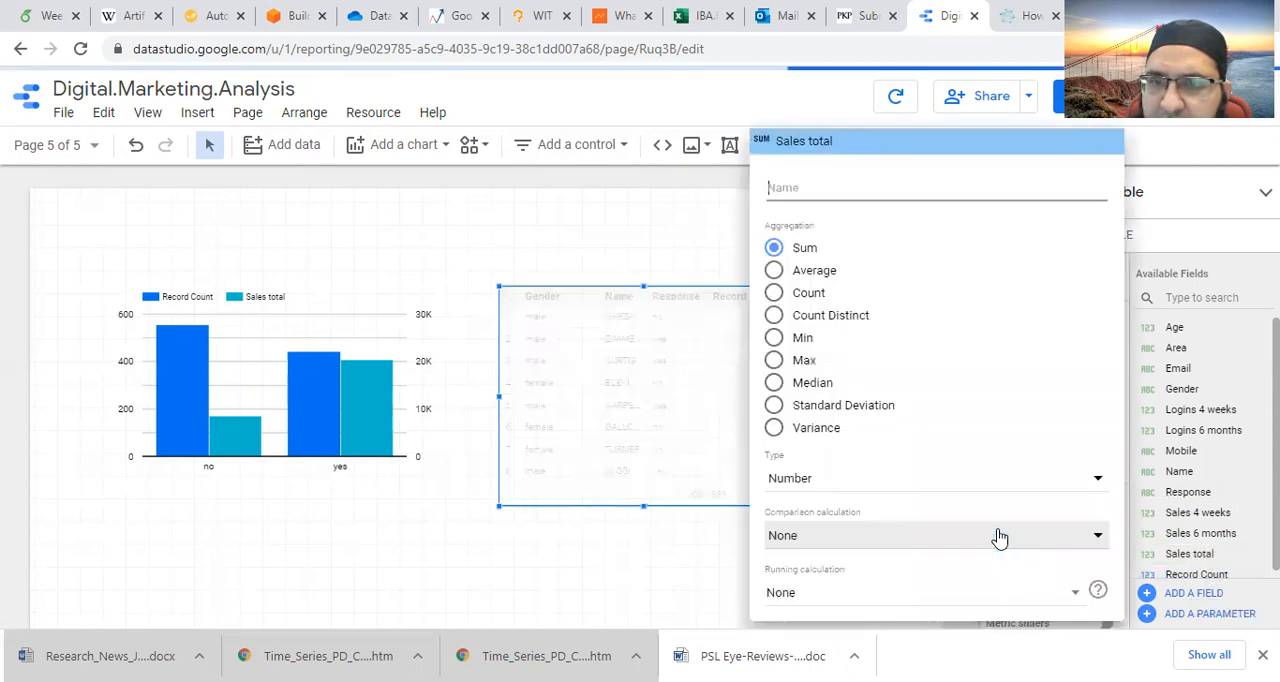
pyautogui.click(775, 272)
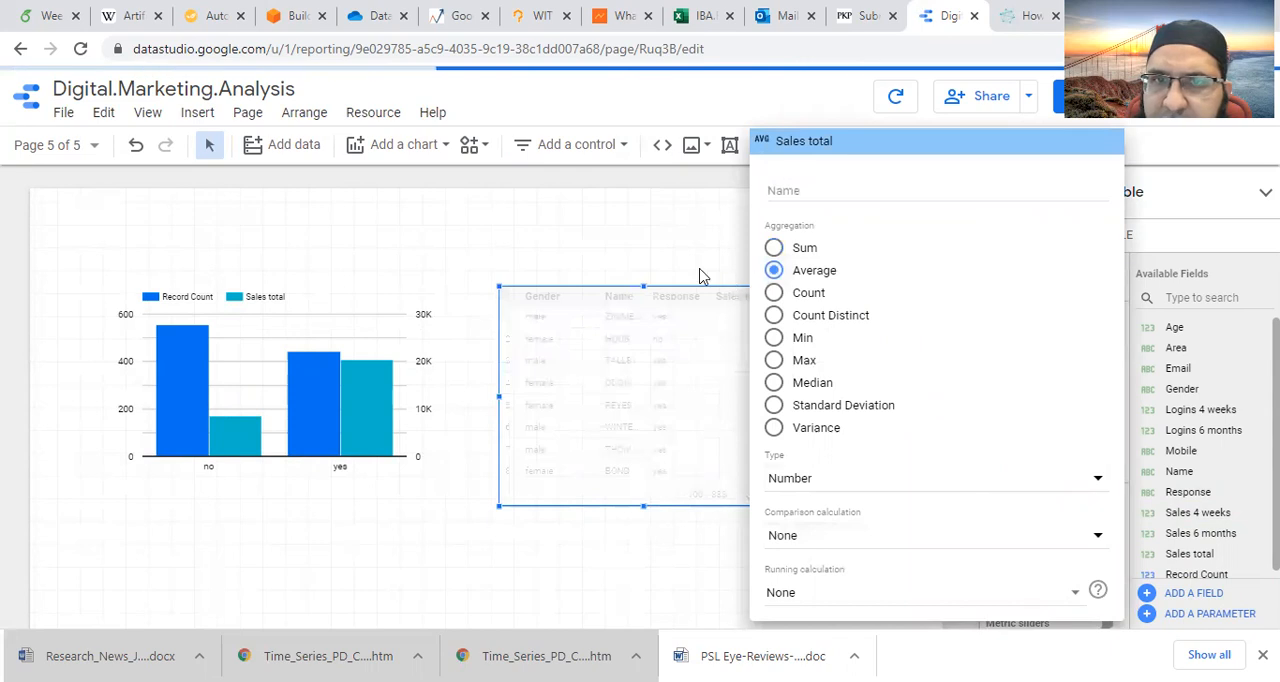
pyautogui.click(658, 237)
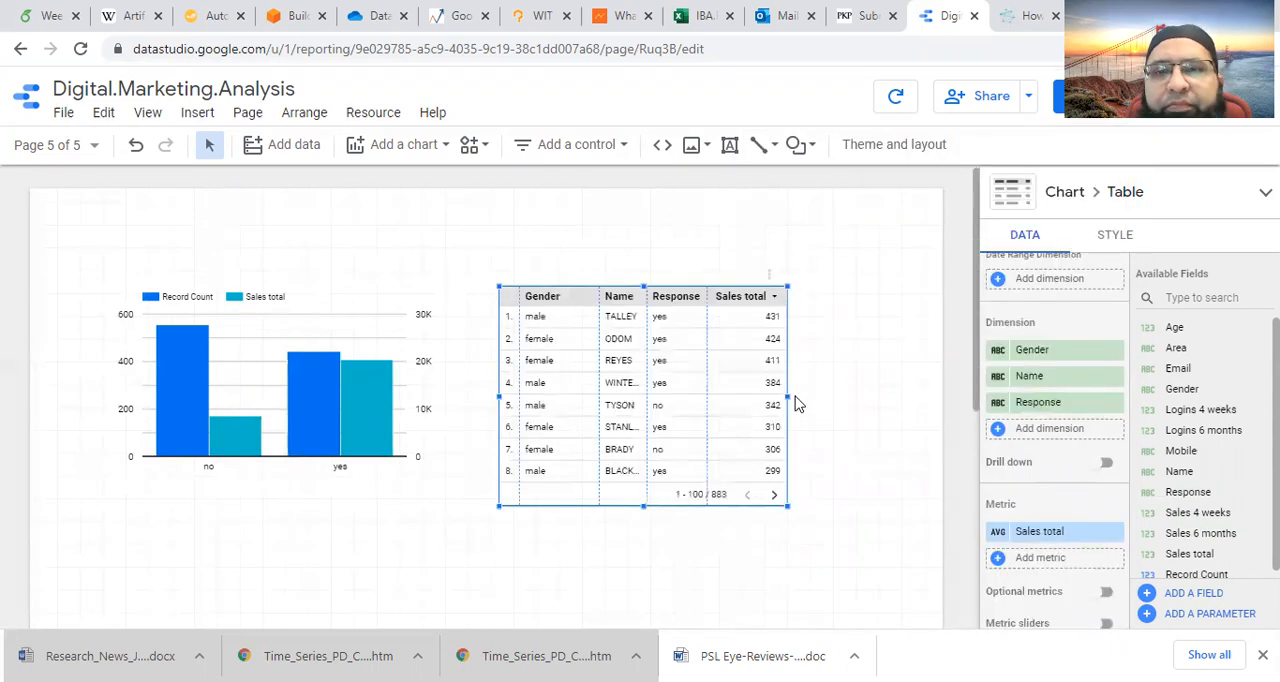
# - Make the table wider and slightly taller, and extend the column chart's height slightly downward
pyautogui.moveTo(805, 407); pyautogui.dragTo(866, 417)
pyautogui.moveTo(684, 507); pyautogui.dragTo(684, 521)
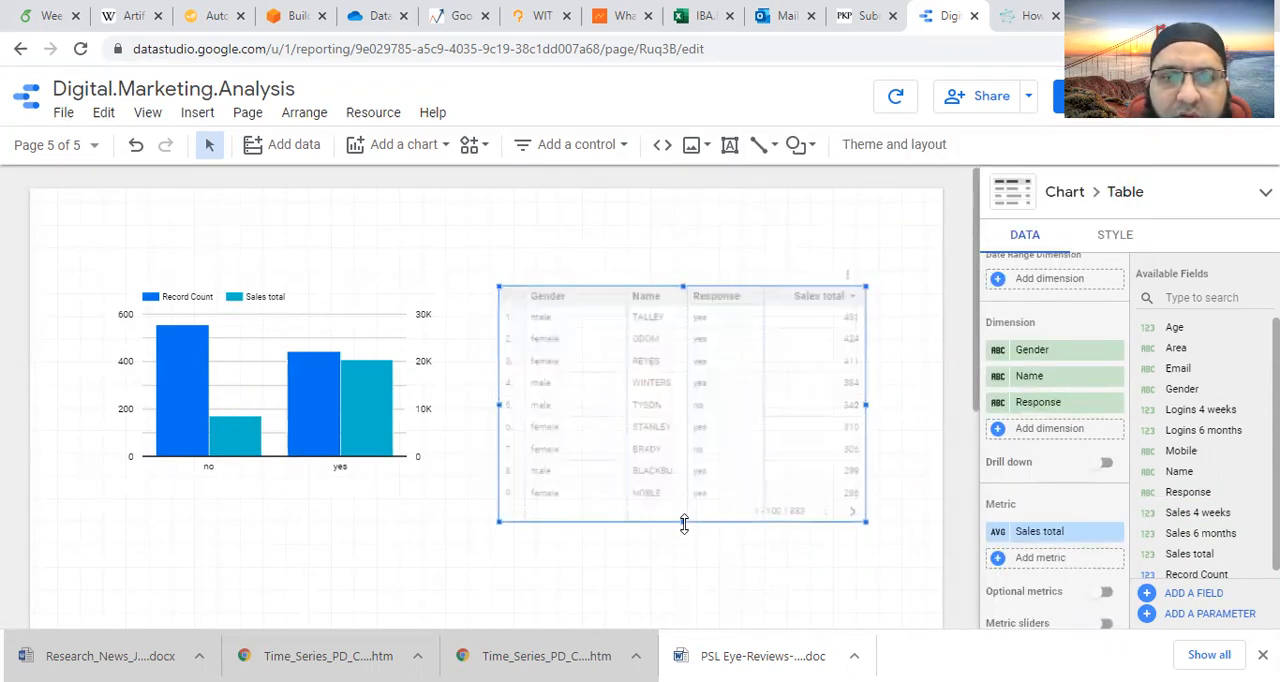
pyautogui.click(321, 332)
pyautogui.moveTo(274, 491); pyautogui.dragTo(274, 503)
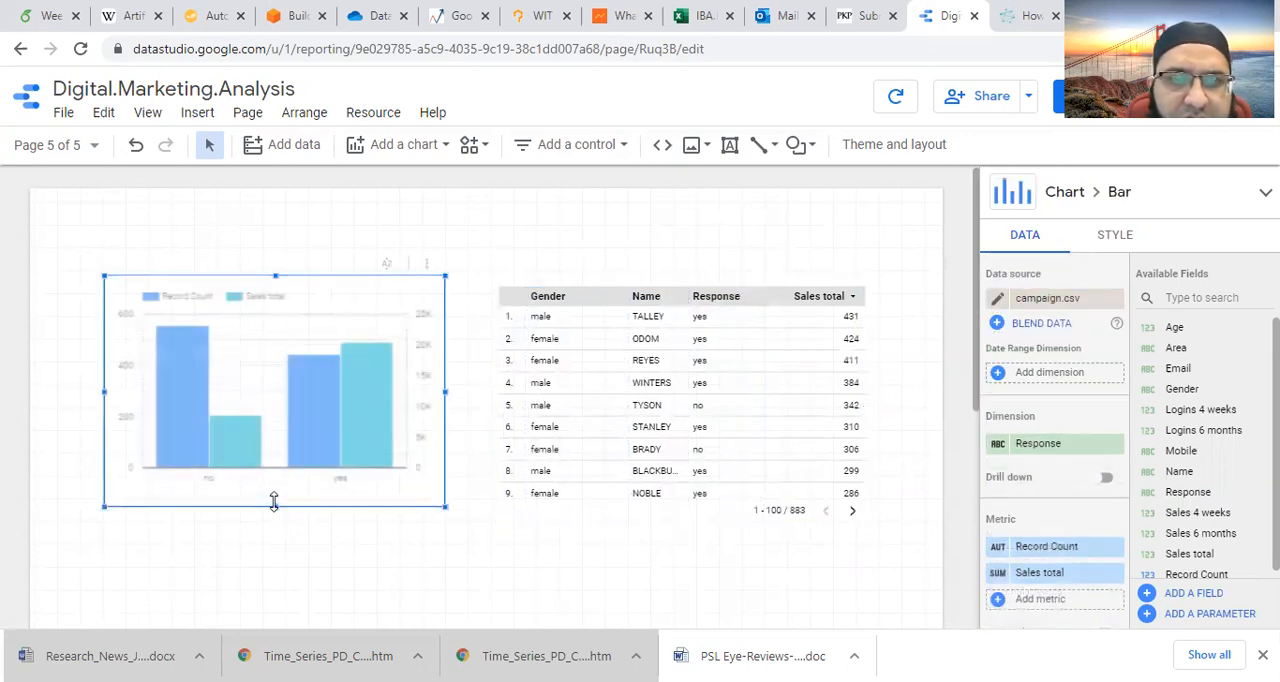
pyautogui.click(625, 355)
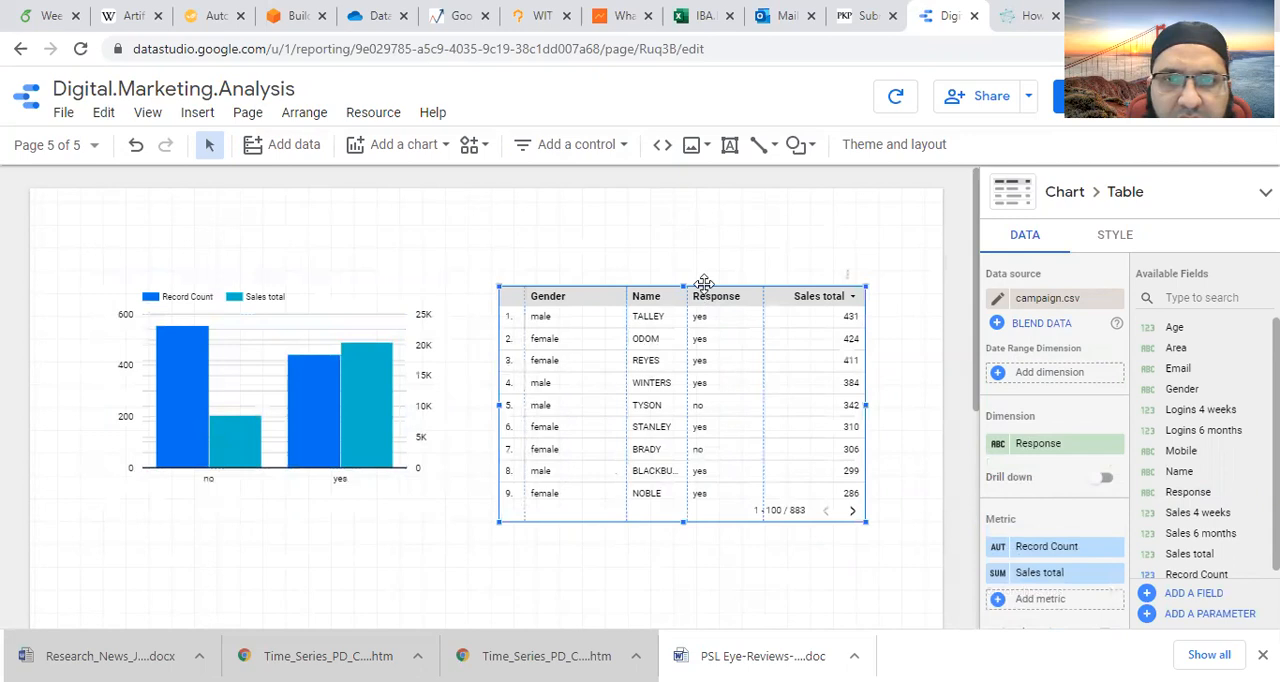
pyautogui.click(686, 563)
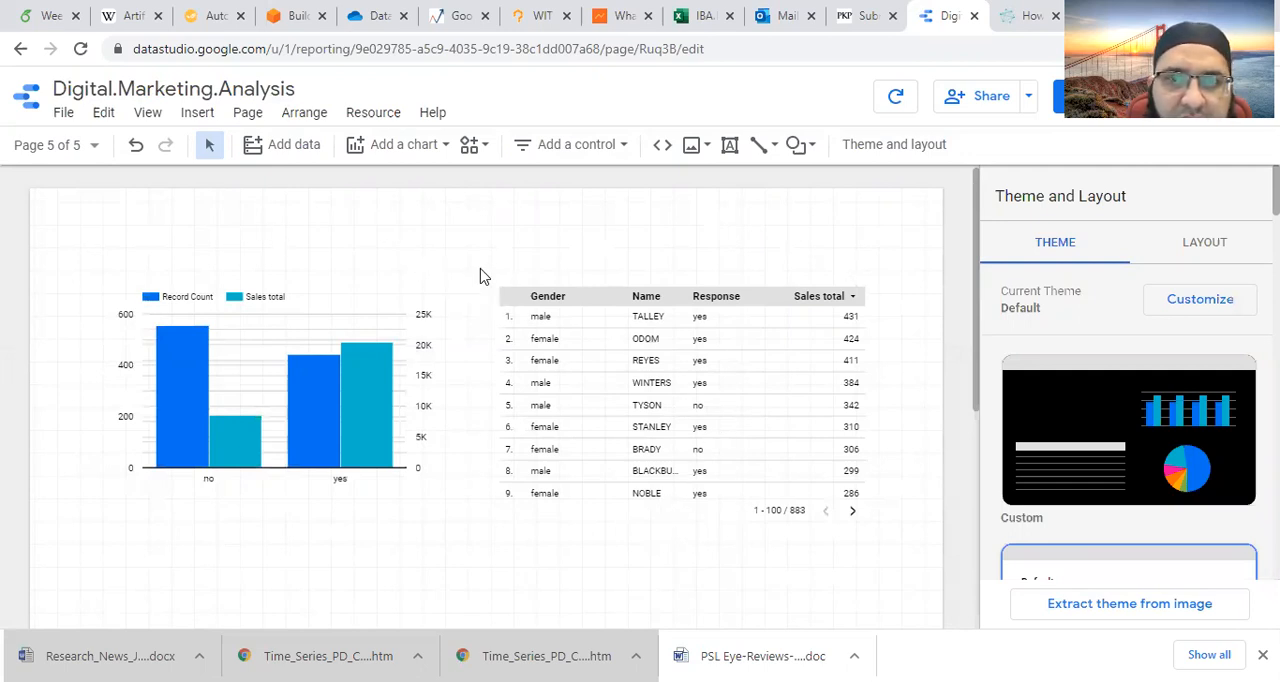
# - Create a new calculated field in the campaign.csv data source and name it NCF
pyautogui.click(389, 286)
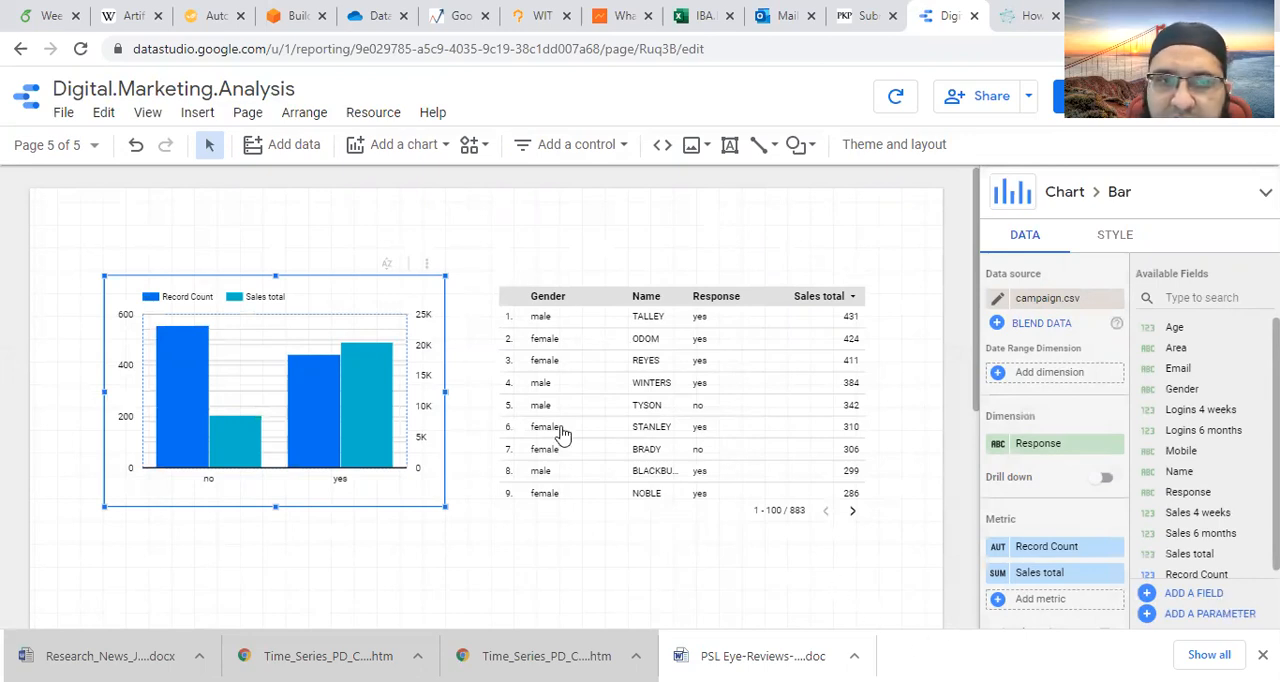
pyautogui.click(1182, 597)
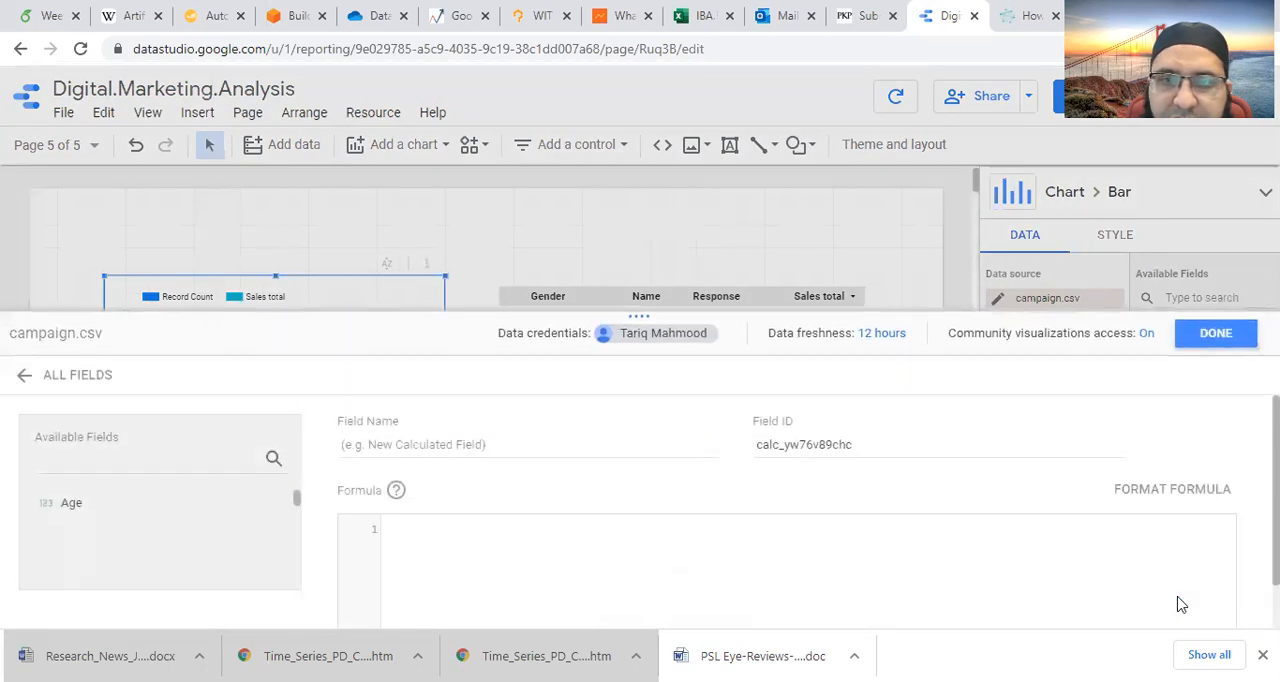
pyautogui.click(402, 446)
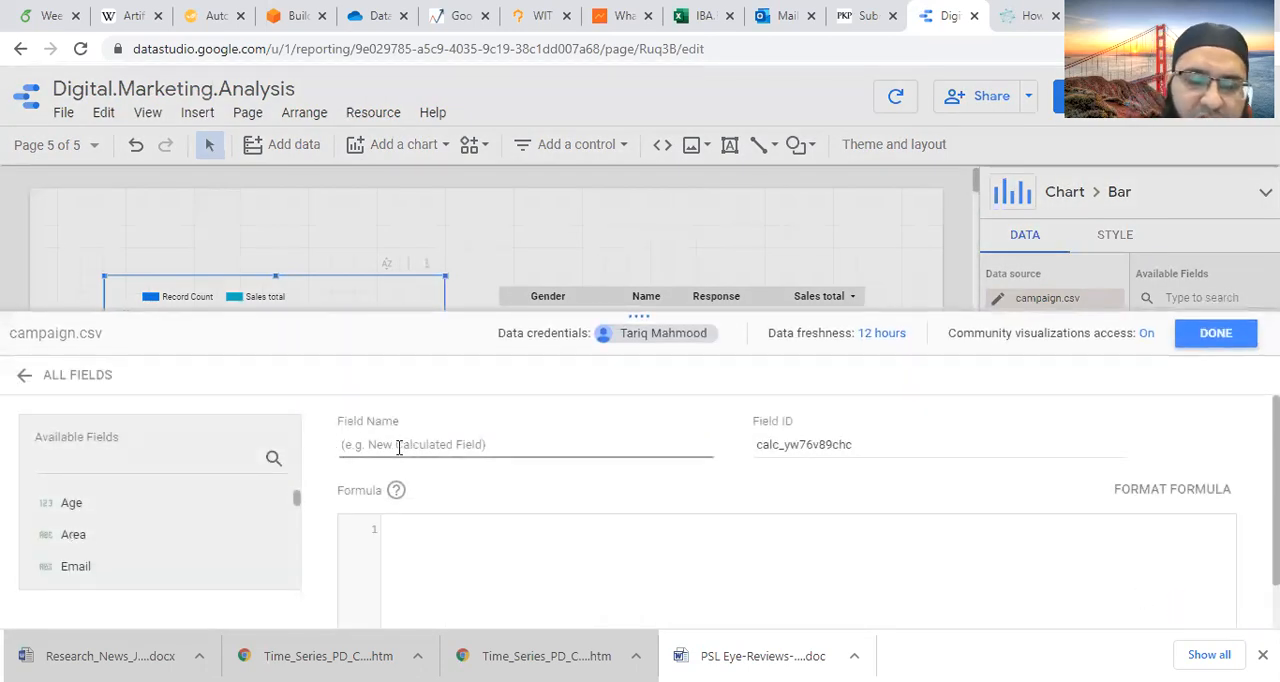
pyautogui.write('NCF')
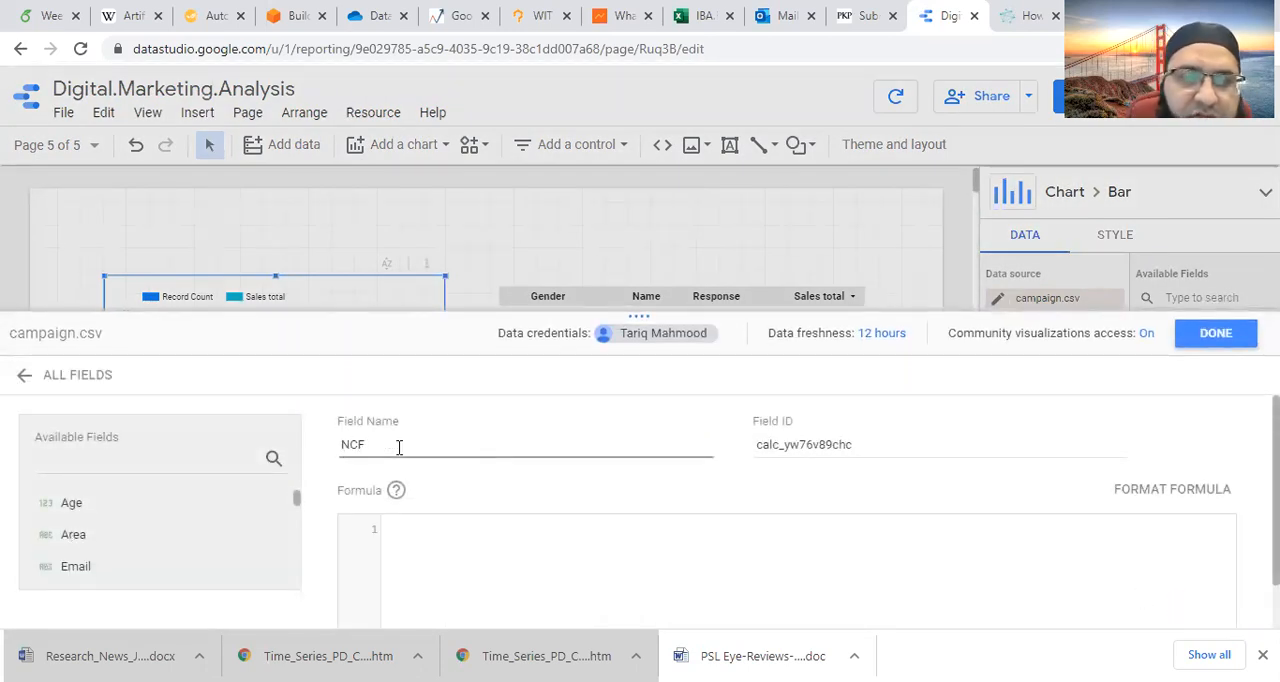
# - Enter the NCF formula as case when Response="yes" then true else false end
pyautogui.scroll(-2, 490, 480)
pyautogui.click(466, 479)
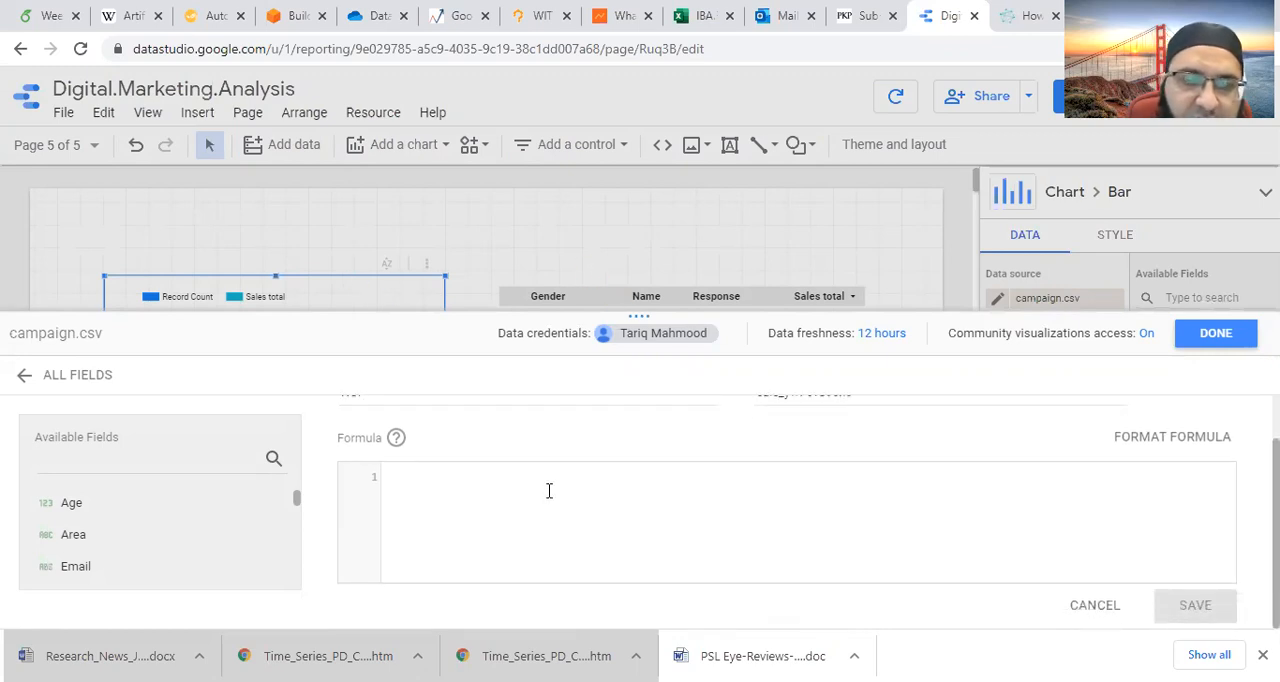
pyautogui.write('case w')
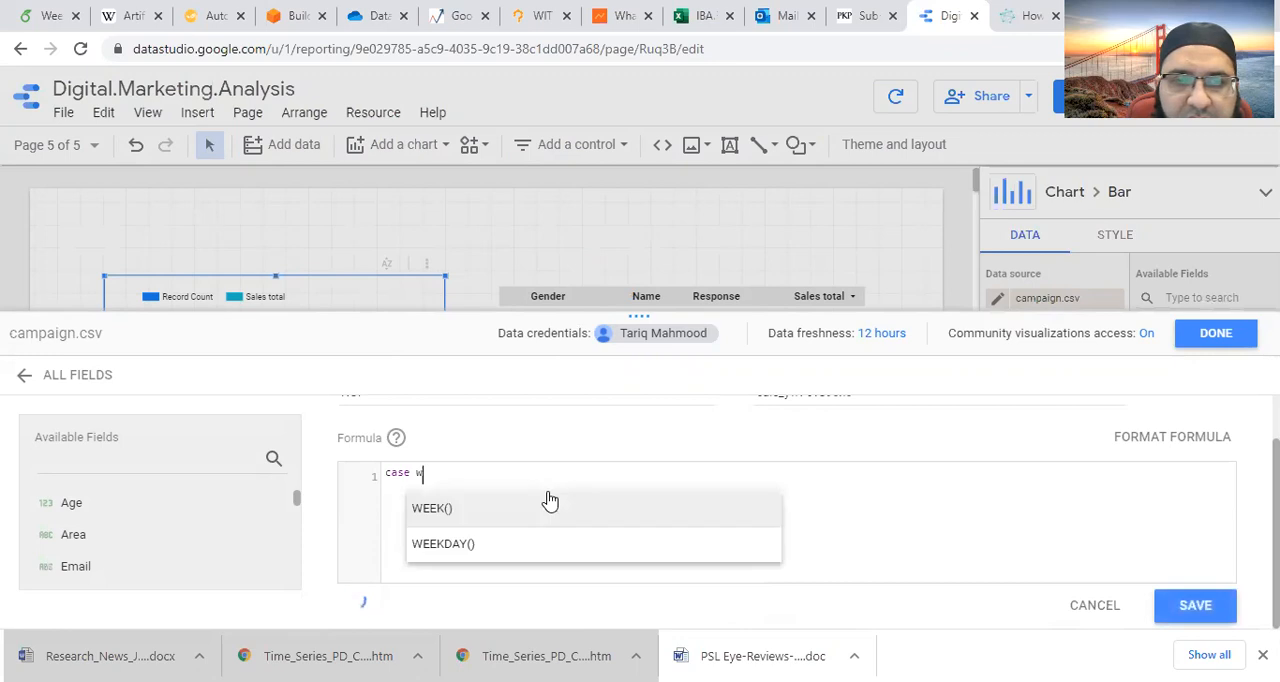
pyautogui.write('hen respo')
pyautogui.press('Return')
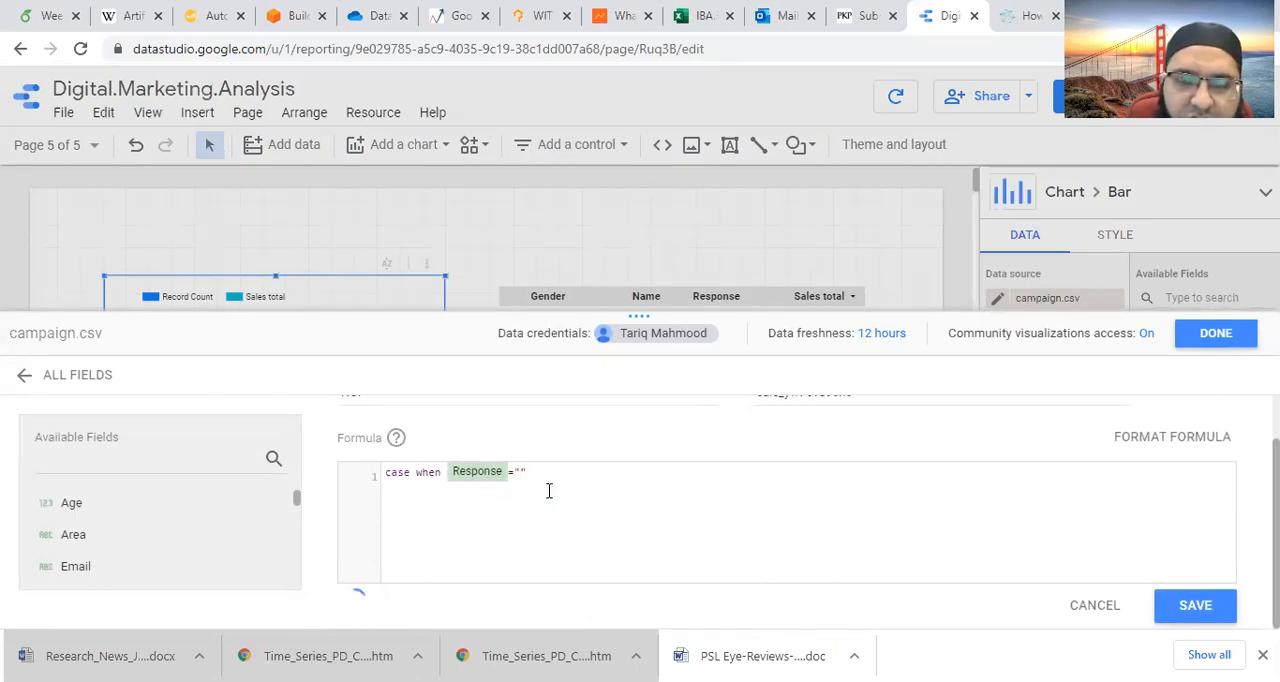
pyautogui.write('="yes" then TRU')
pyautogui.press('BackSpace')
pyautogui.press('BackSpace')
pyautogui.press('BackSpace')
pyautogui.write('true e')
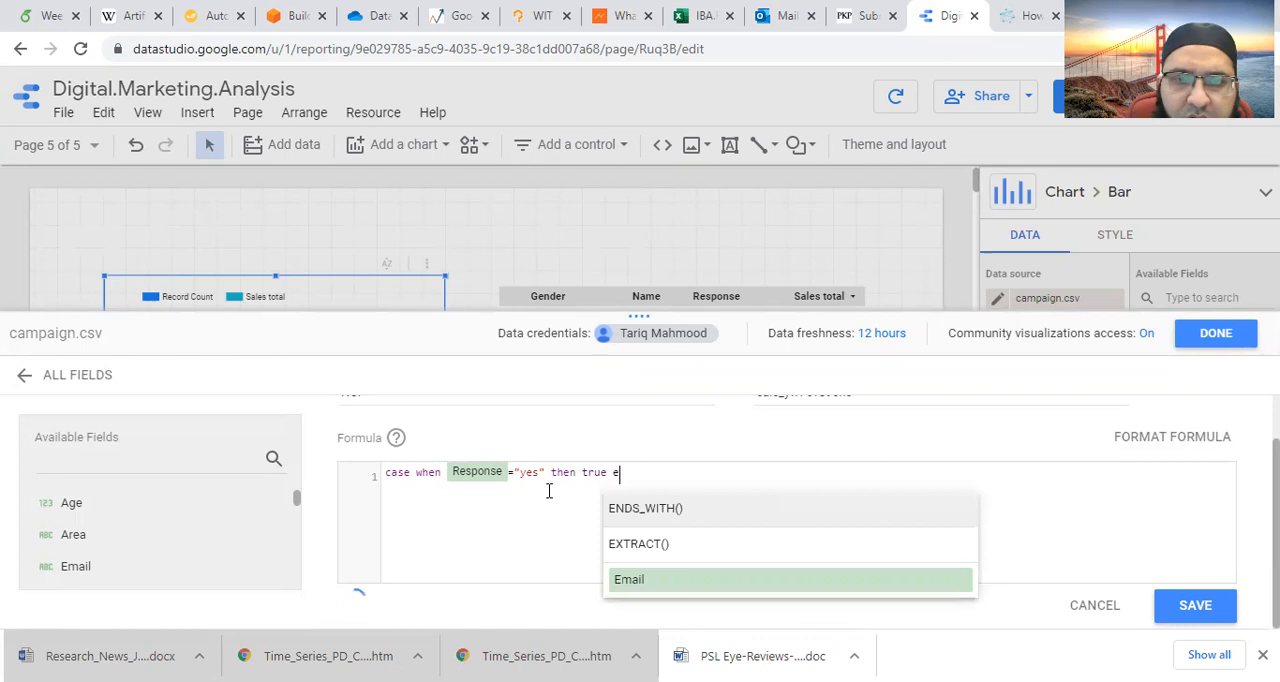
pyautogui.write('lse')
pyautogui.press('BackSpace')
pyautogui.press('BackSpace')
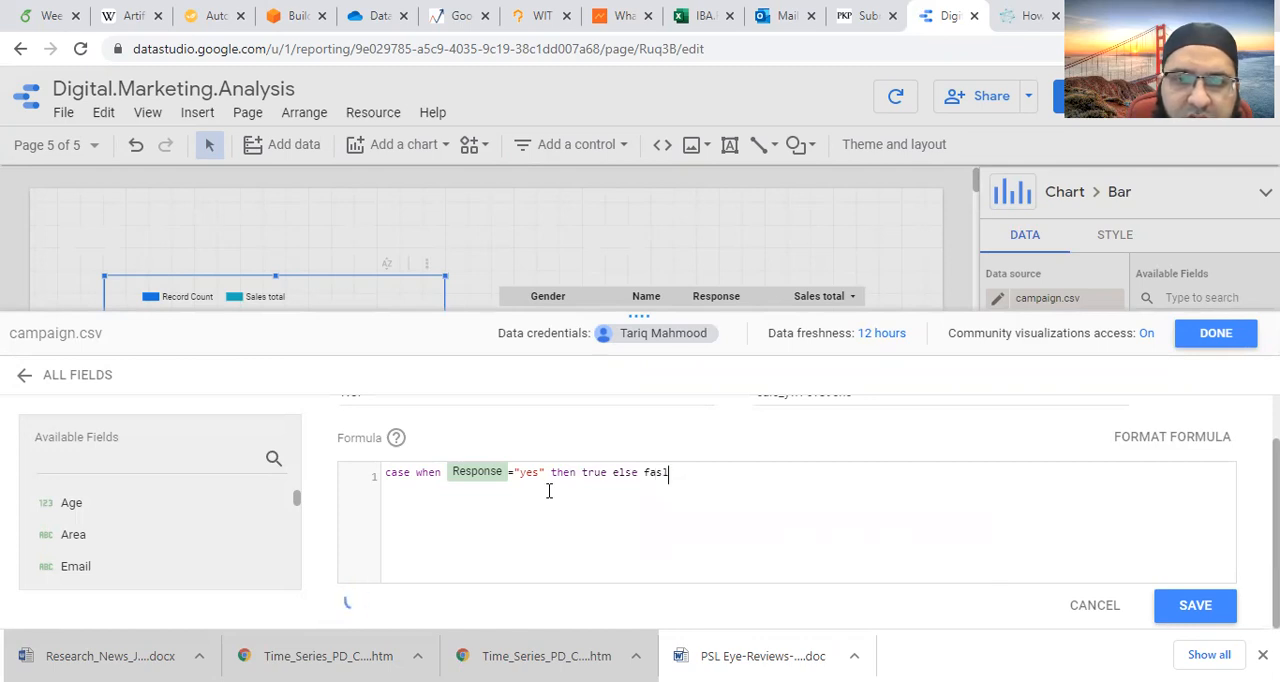
pyautogui.write('lse end')
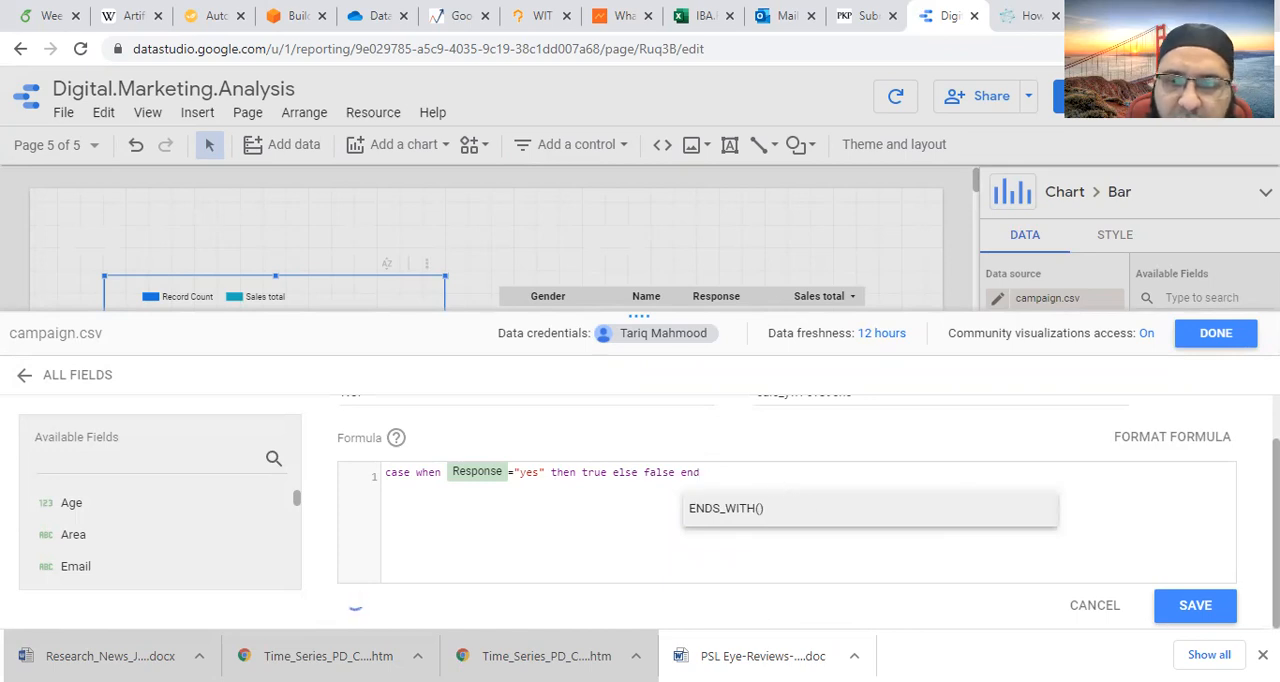
# - Check the NCF formula's syntax, save the calculated field, and return to the report page with nothing selected
pyautogui.moveTo(356, 604)
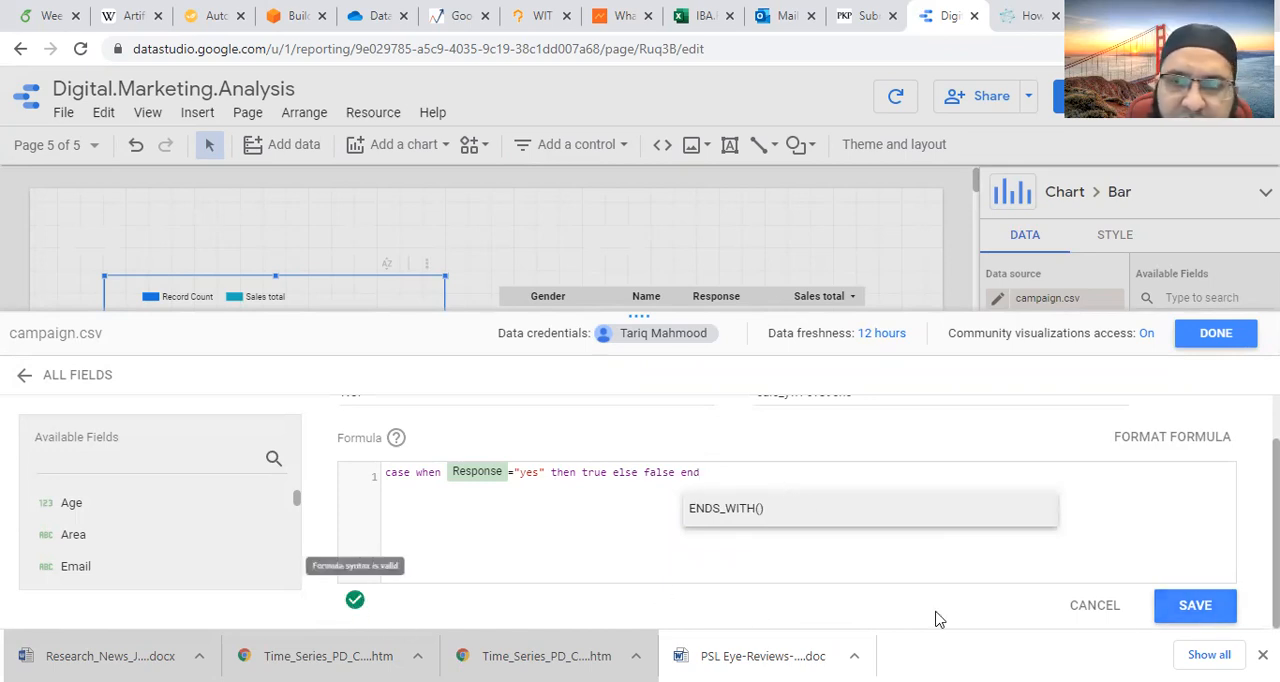
pyautogui.click(1202, 614)
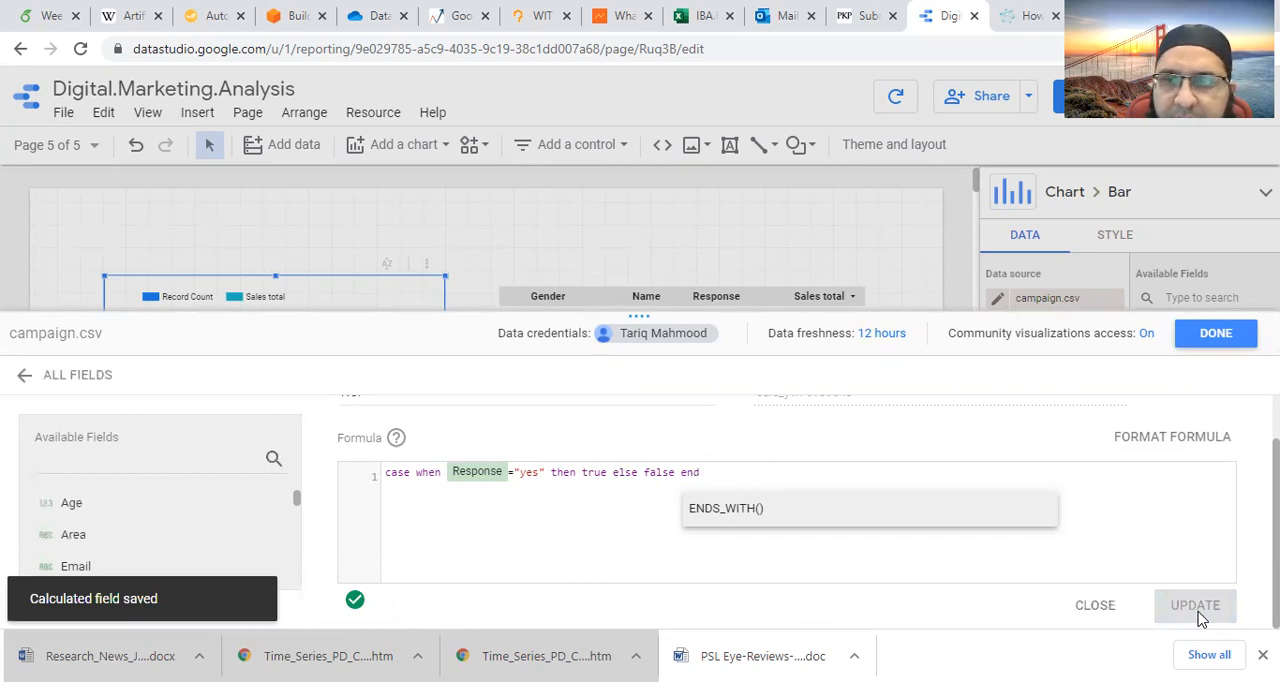
pyautogui.click(1216, 336)
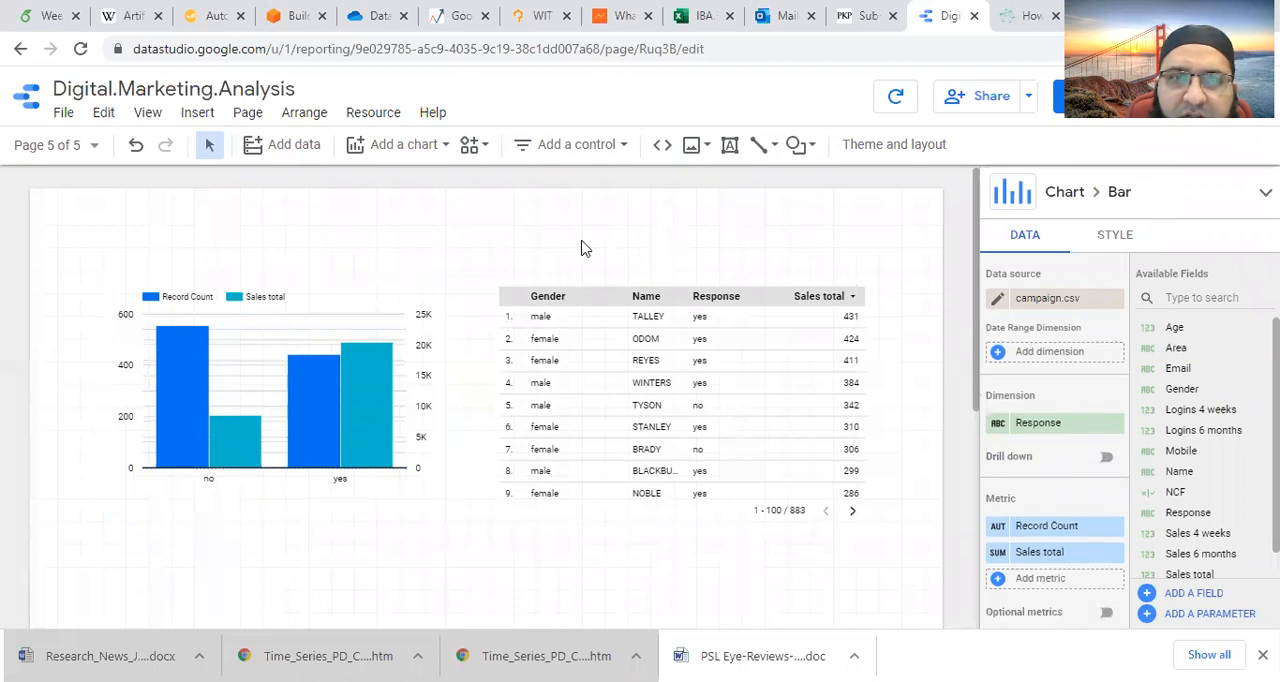
pyautogui.click(585, 248)
# - Insert a checkbox control above the chart and table, using NCF as its control field
pyautogui.click(147, 112)
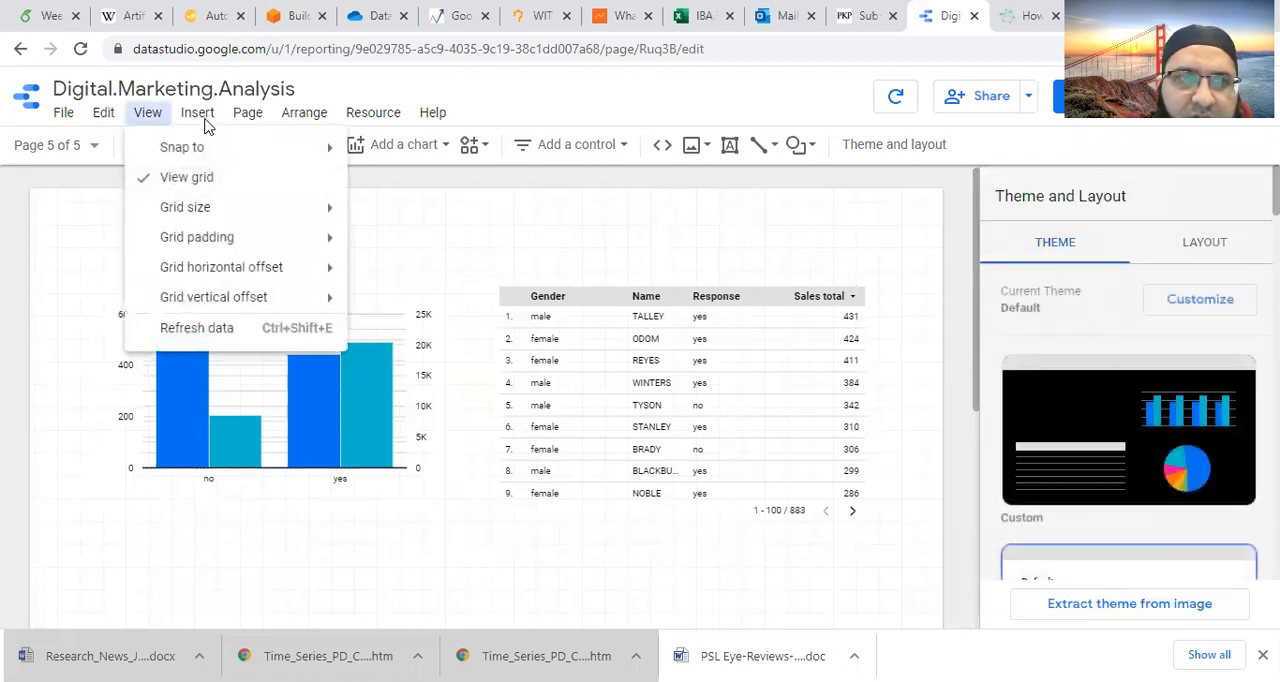
pyautogui.click(200, 114)
pyautogui.click(198, 112)
pyautogui.scroll(-1, 275, 565)
pyautogui.scroll(-3, 275, 565)
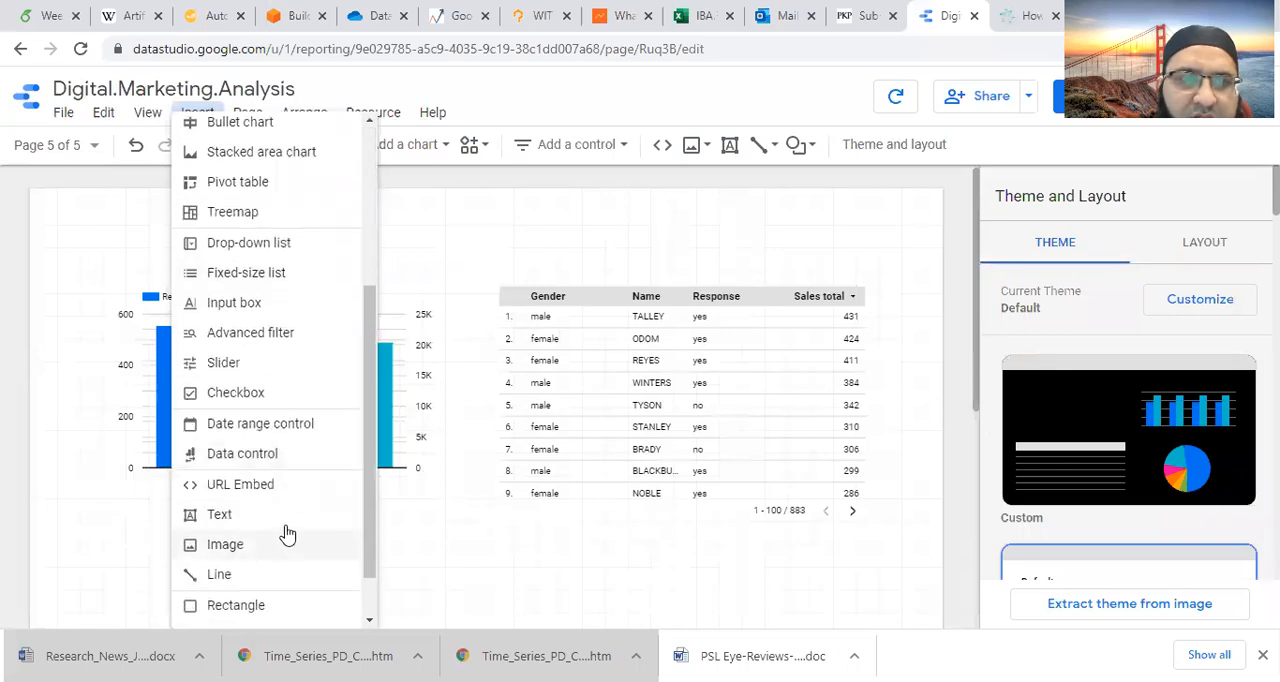
pyautogui.click(256, 393)
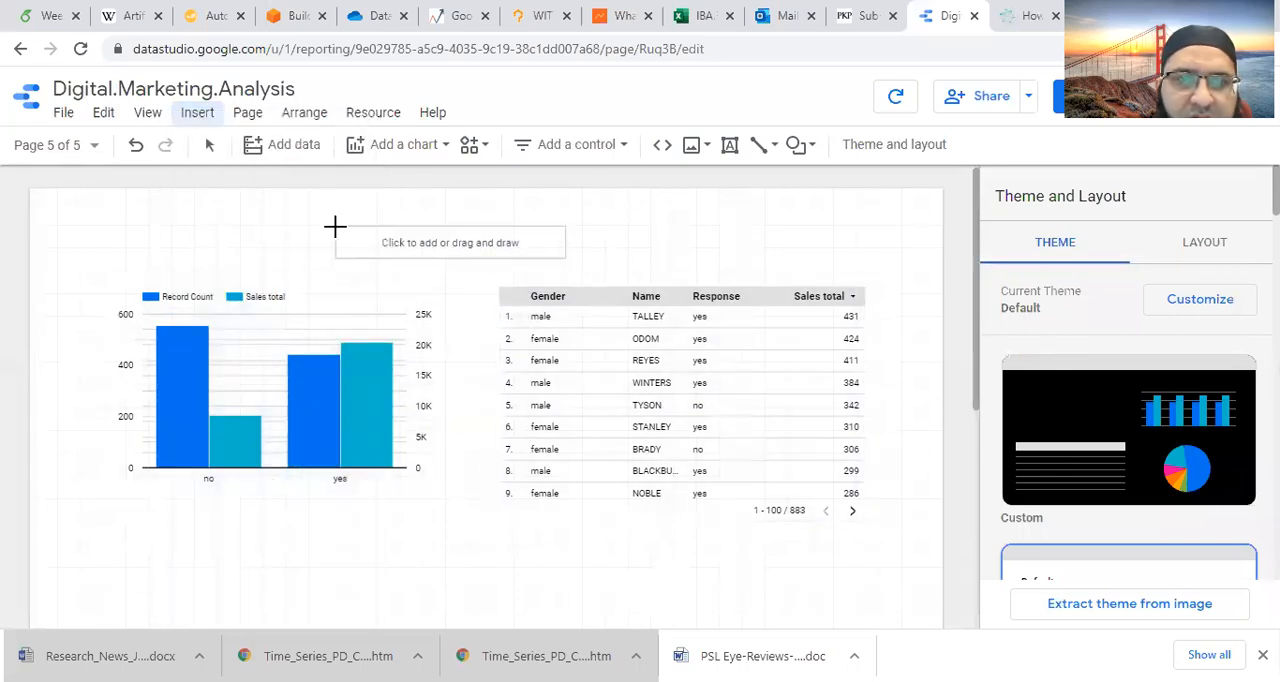
pyautogui.click(336, 230)
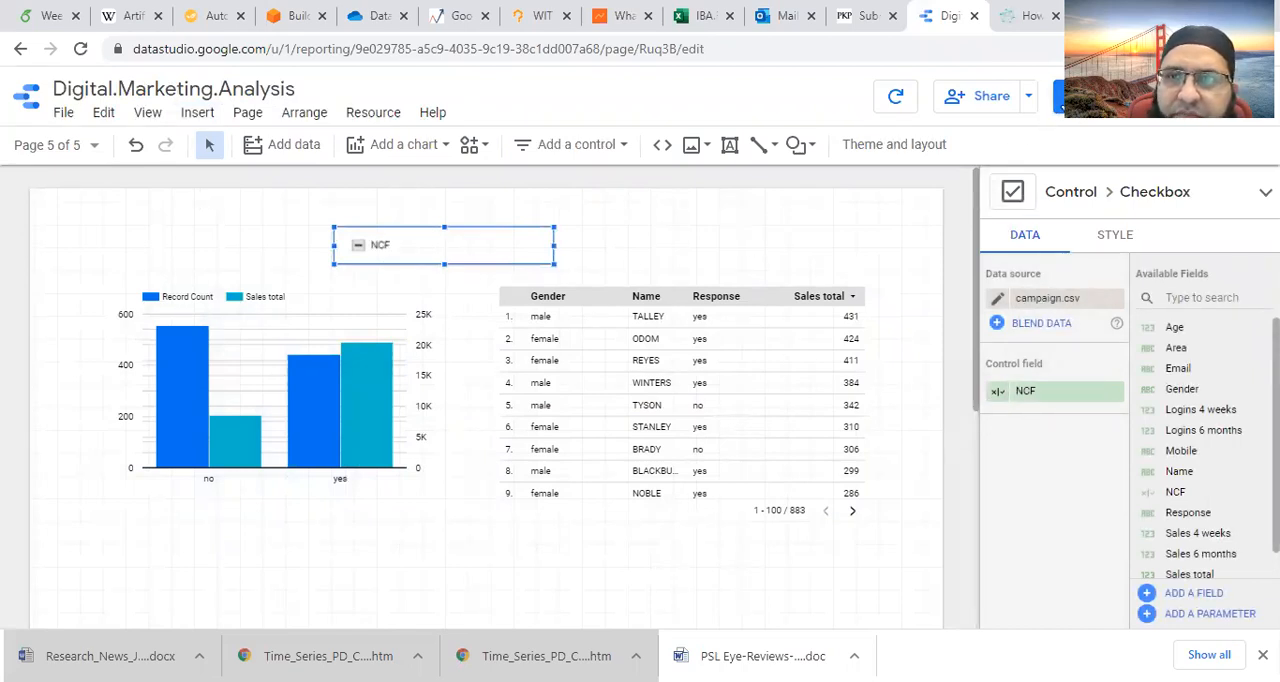
# - View the report and toggle the NCF checkbox repeatedly to test how it filters the column chart and table
pyautogui.click(1060, 100)
pyautogui.click(480, 228)
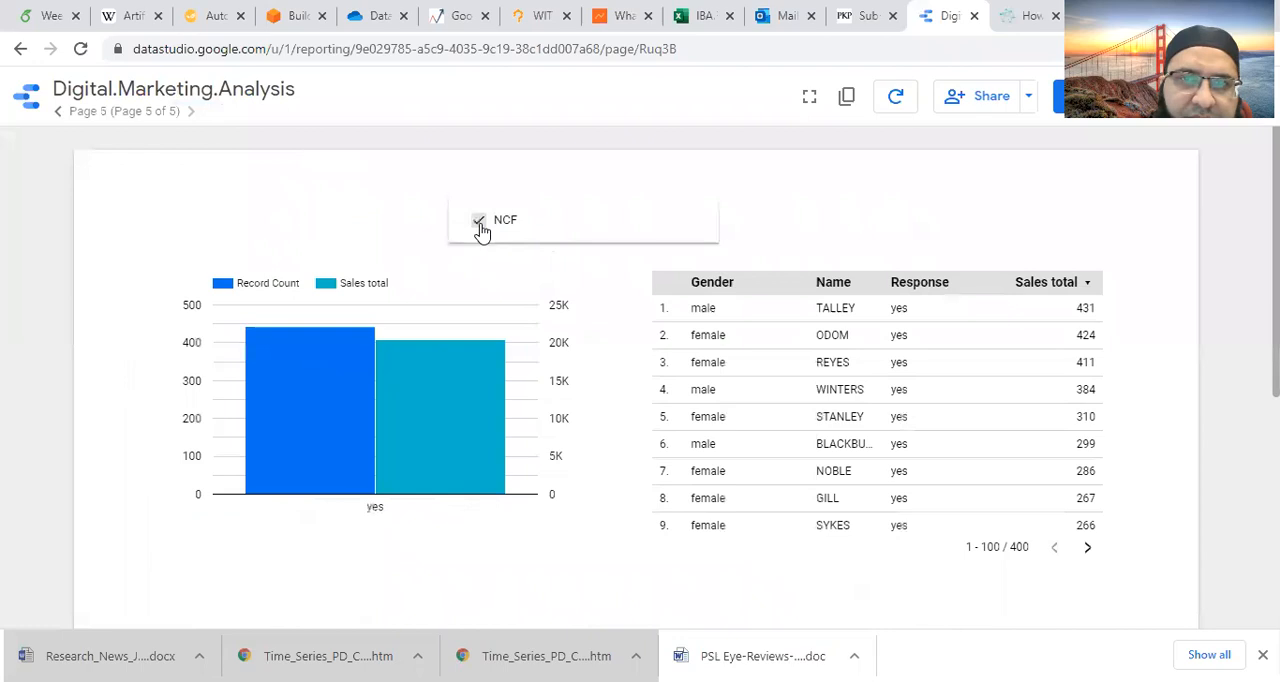
pyautogui.click(480, 228)
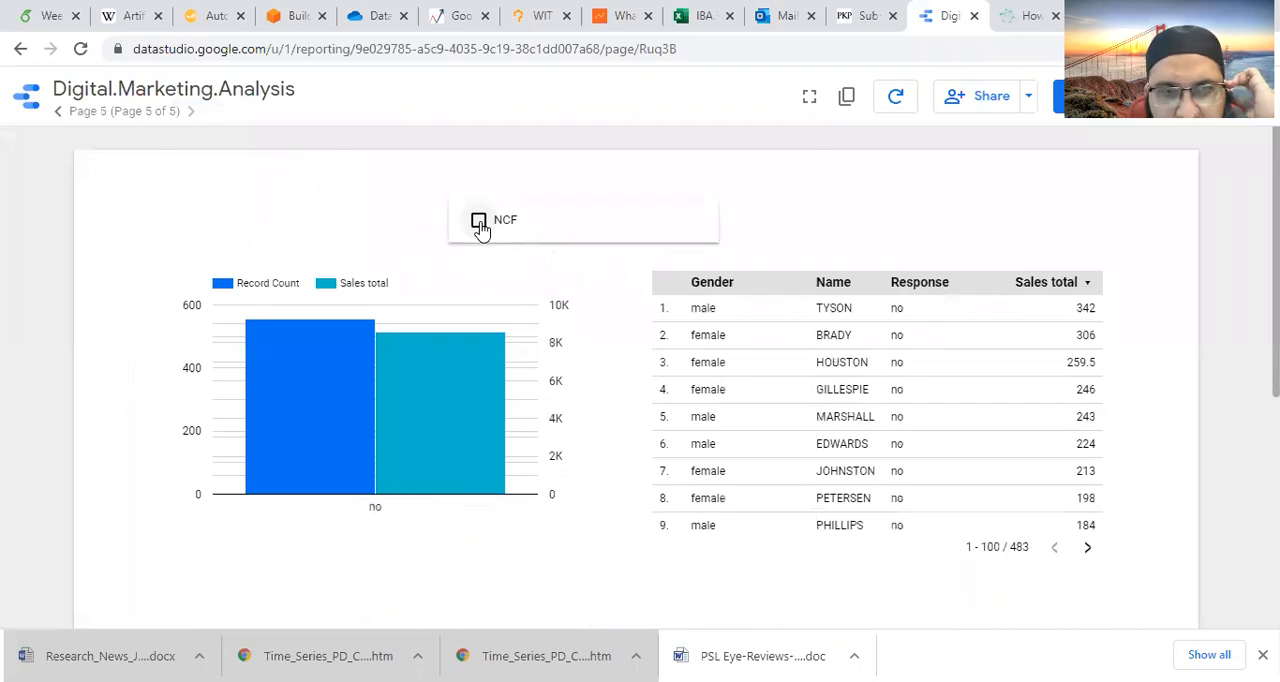
pyautogui.click(480, 228)
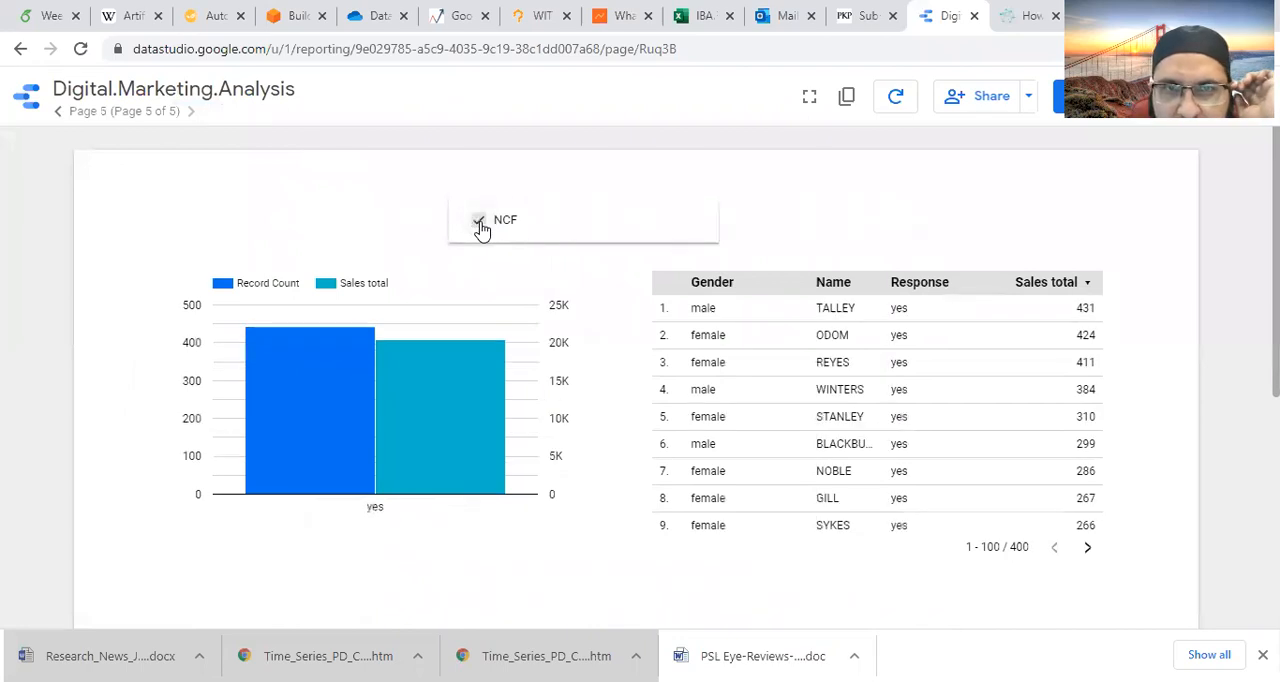
pyautogui.click(480, 228)
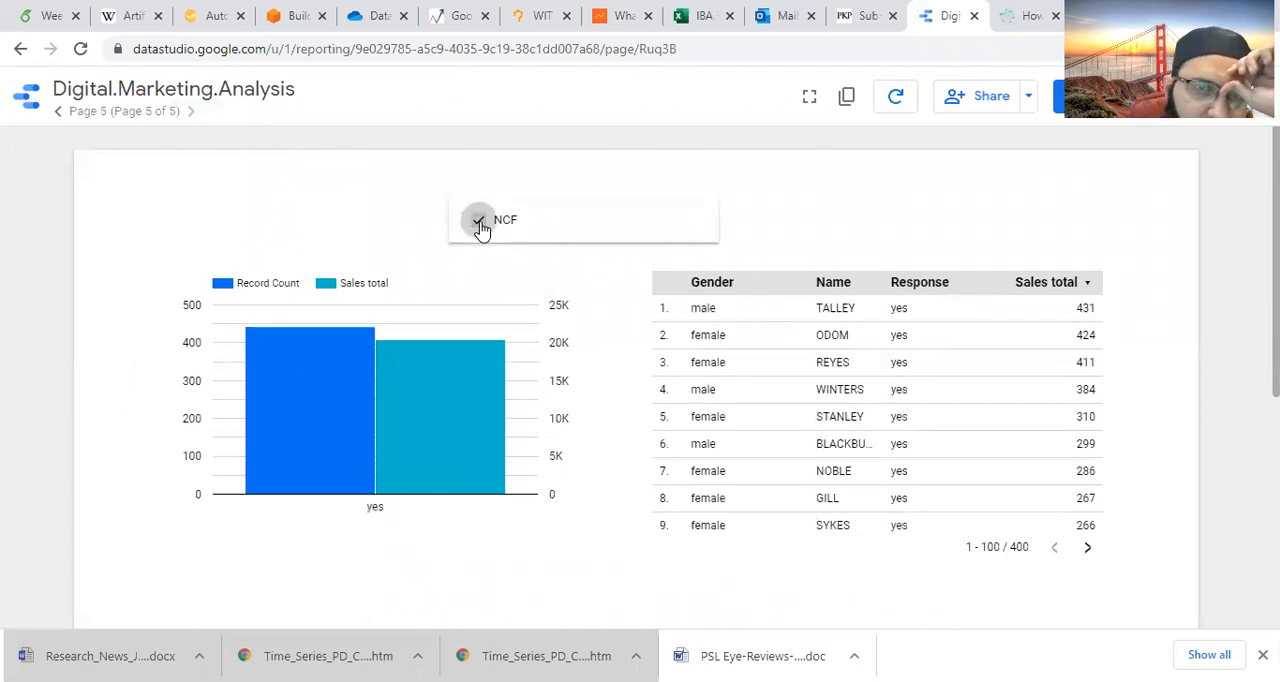
pyautogui.click(480, 228)
pyautogui.click(480, 228)
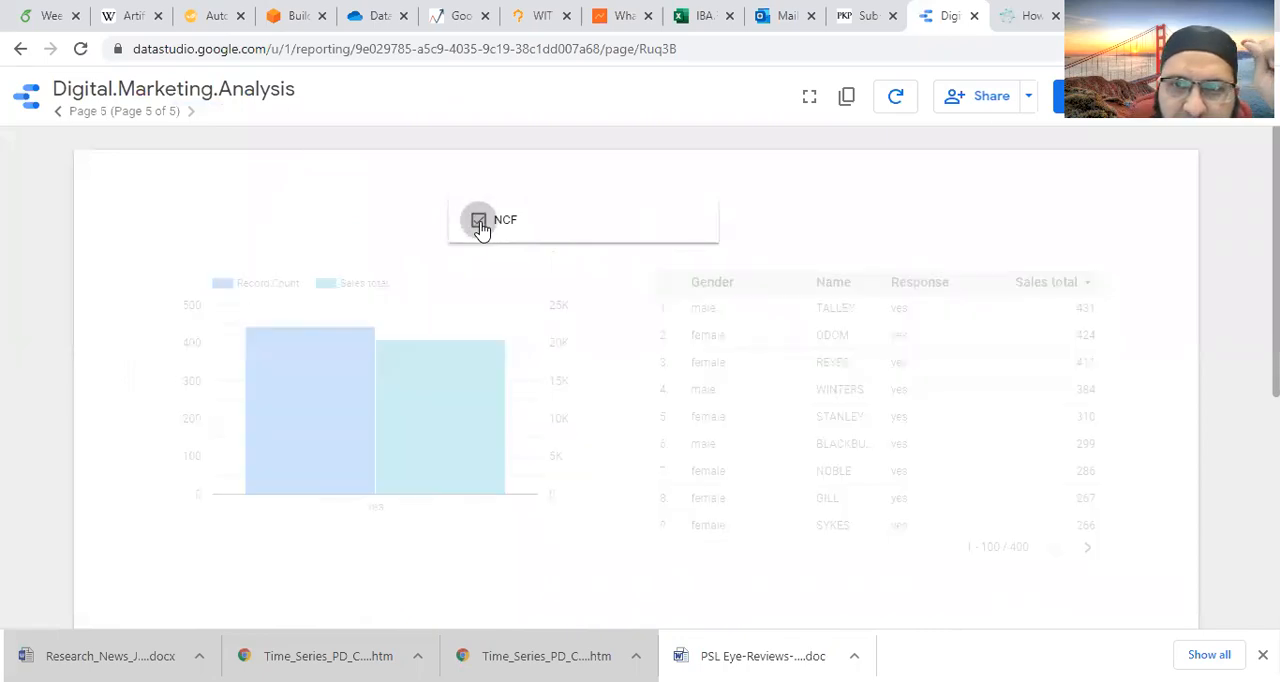
pyautogui.click(480, 228)
pyautogui.click(480, 228)
pyautogui.click(480, 228)
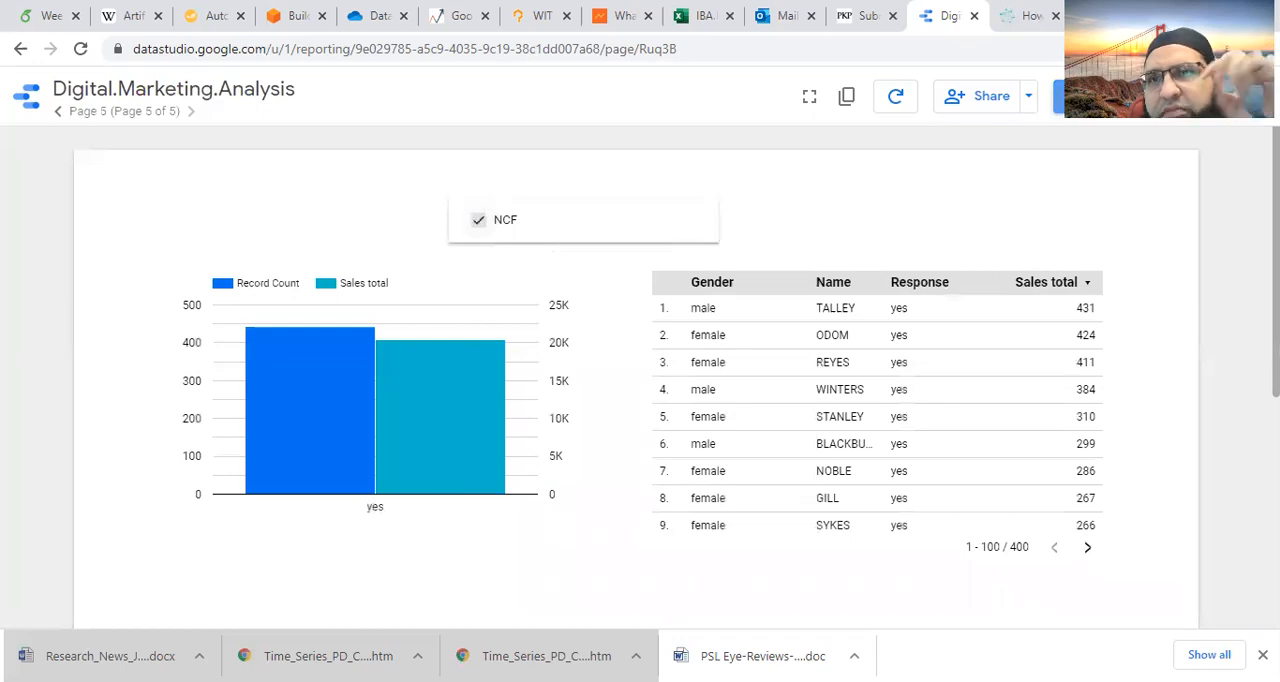
# - Return to editing the report and move the NCF checkbox control to just above the column chart
pyautogui.click(1092, 96)
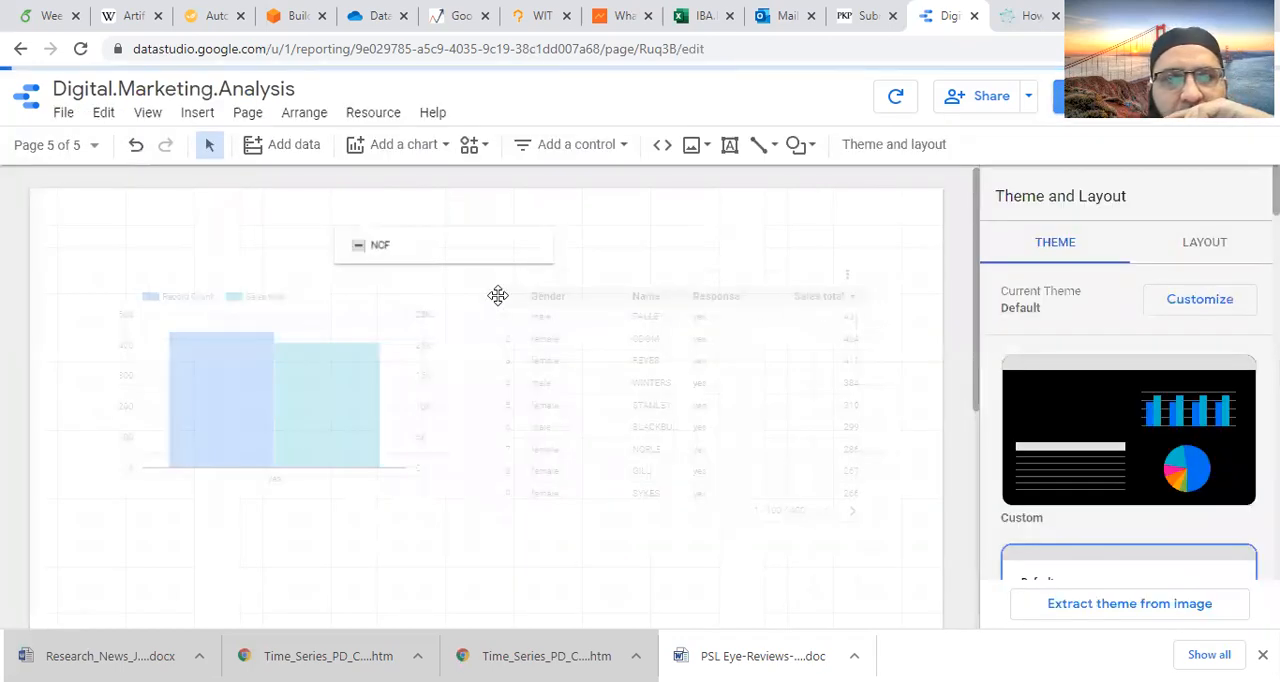
pyautogui.click(466, 262)
pyautogui.moveTo(466, 262); pyautogui.dragTo(240, 246)
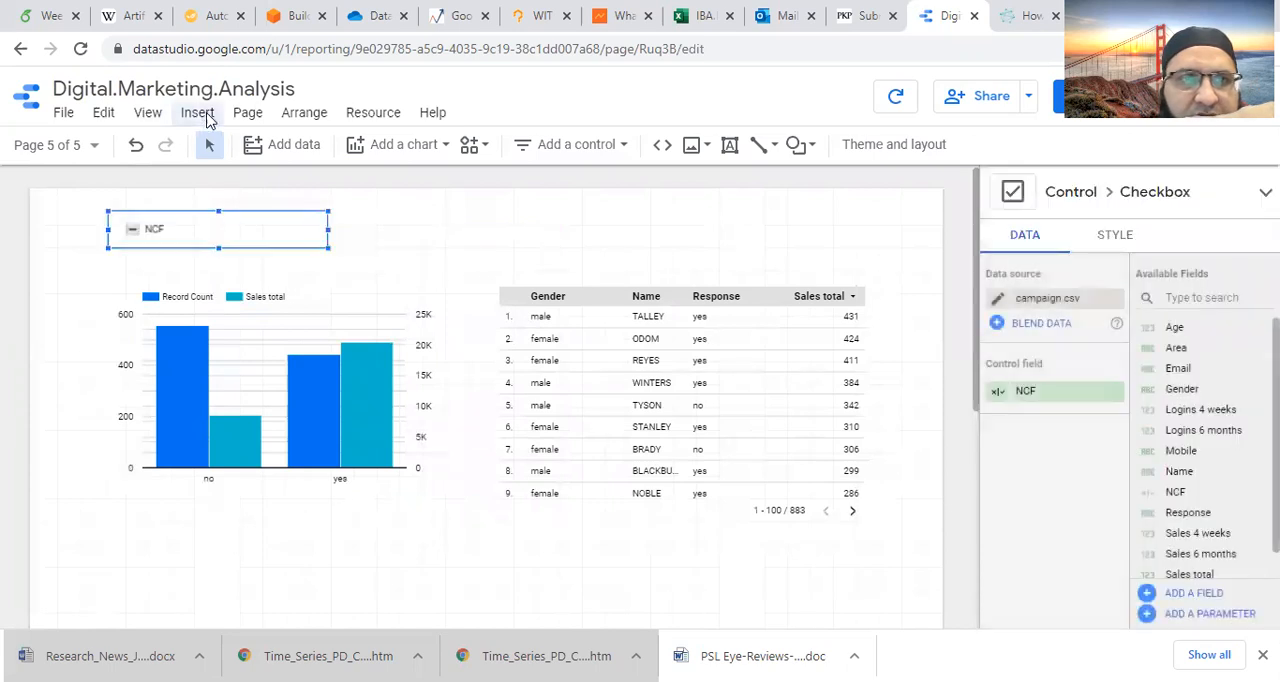
# - Insert a data control above the table and make it slightly wider and taller
pyautogui.click(200, 114)
pyautogui.scroll(-1, 295, 522)
pyautogui.scroll(-3, 295, 522)
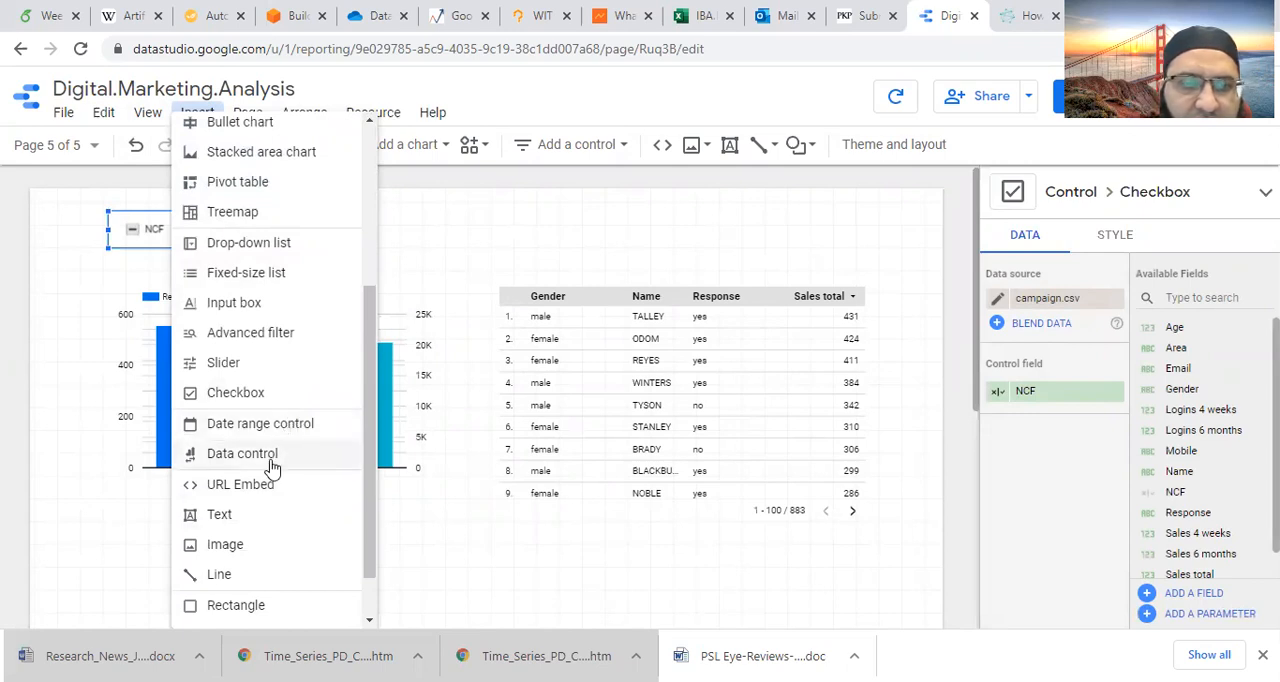
pyautogui.click(271, 462)
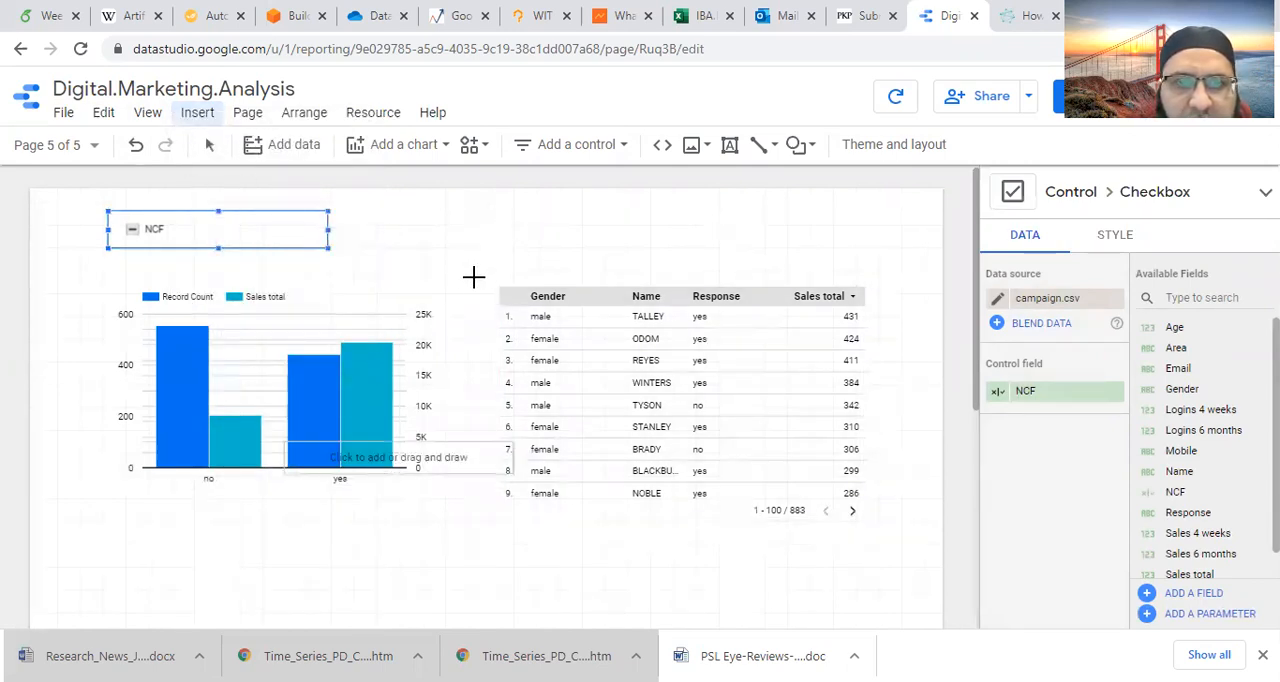
pyautogui.press('Escape')
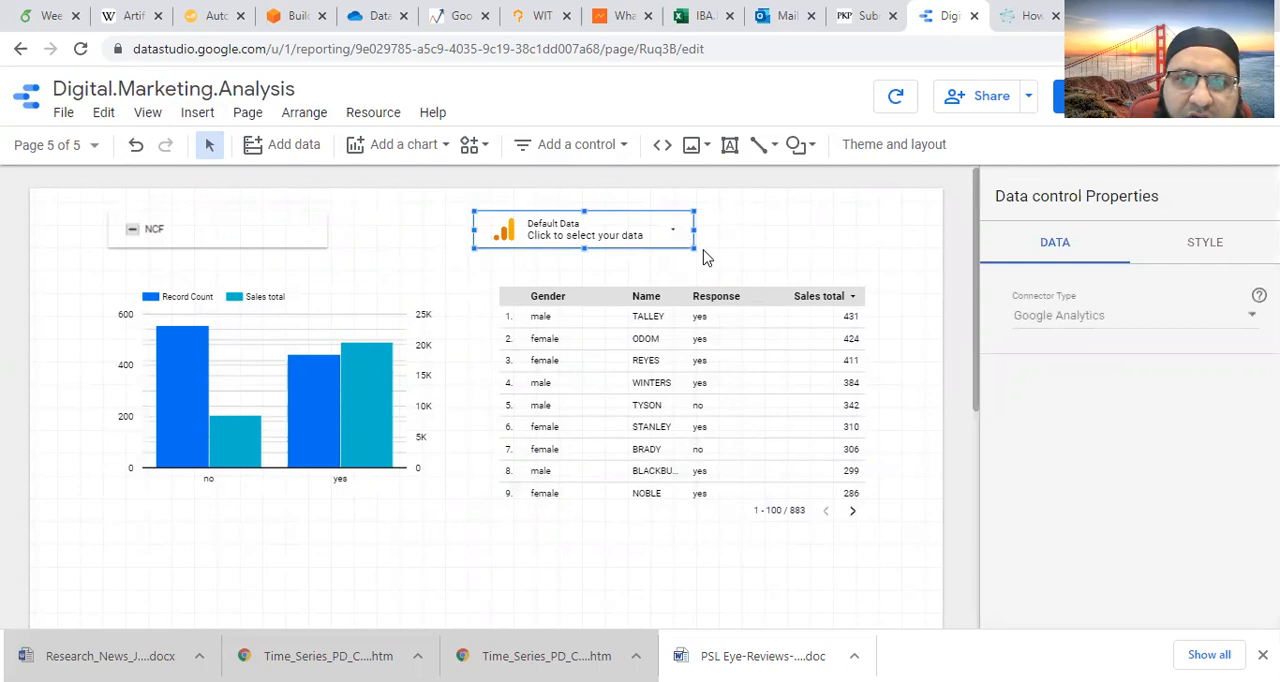
pyautogui.moveTo(691, 246); pyautogui.dragTo(751, 265)
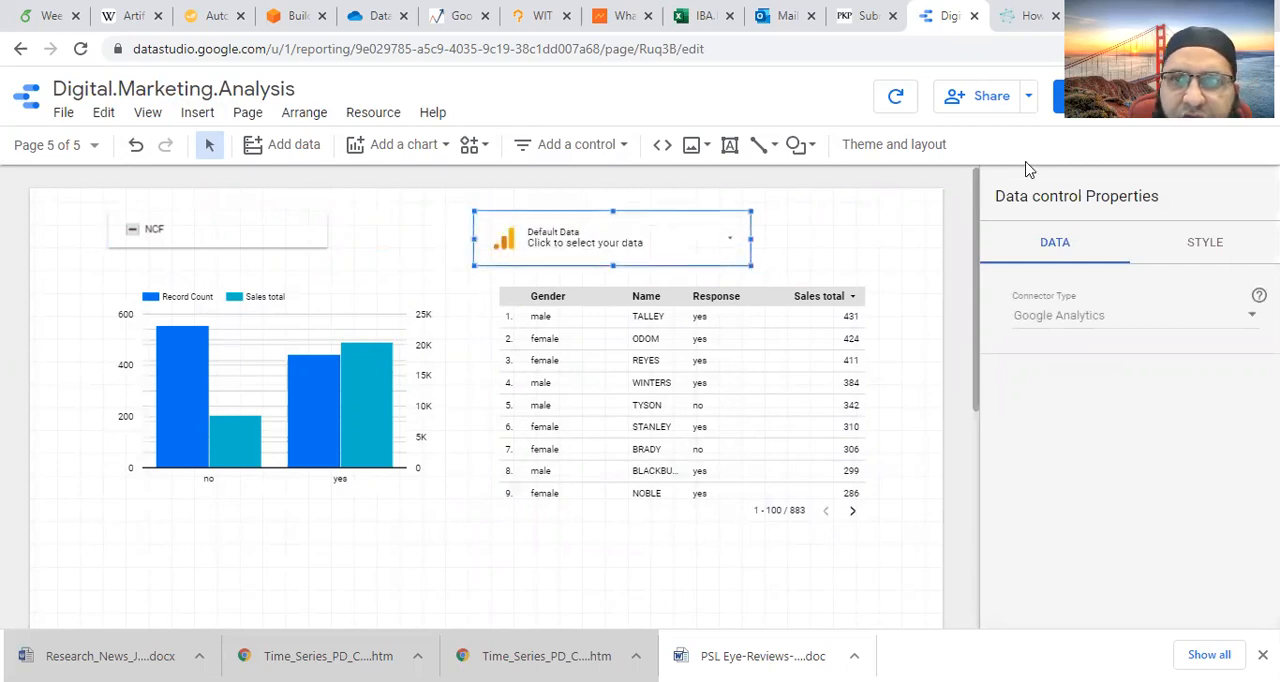
# - View the report and deselect the Default option in the data control's list
pyautogui.click(1058, 100)
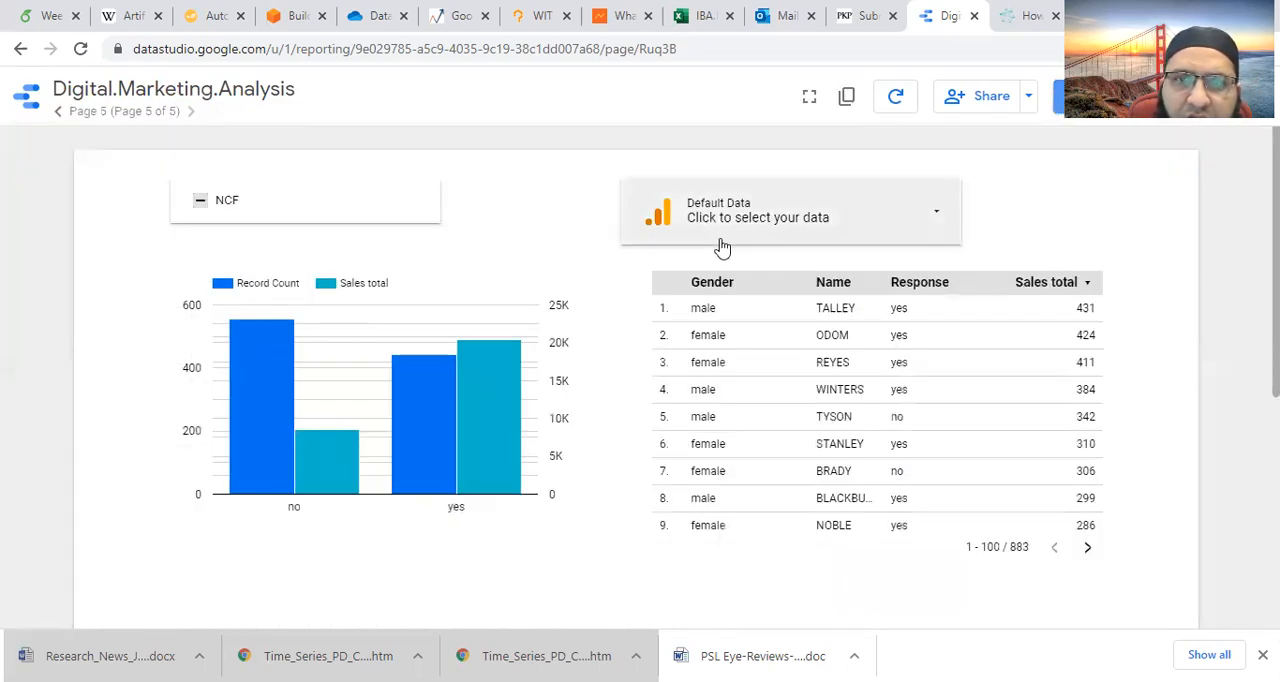
pyautogui.click(938, 214)
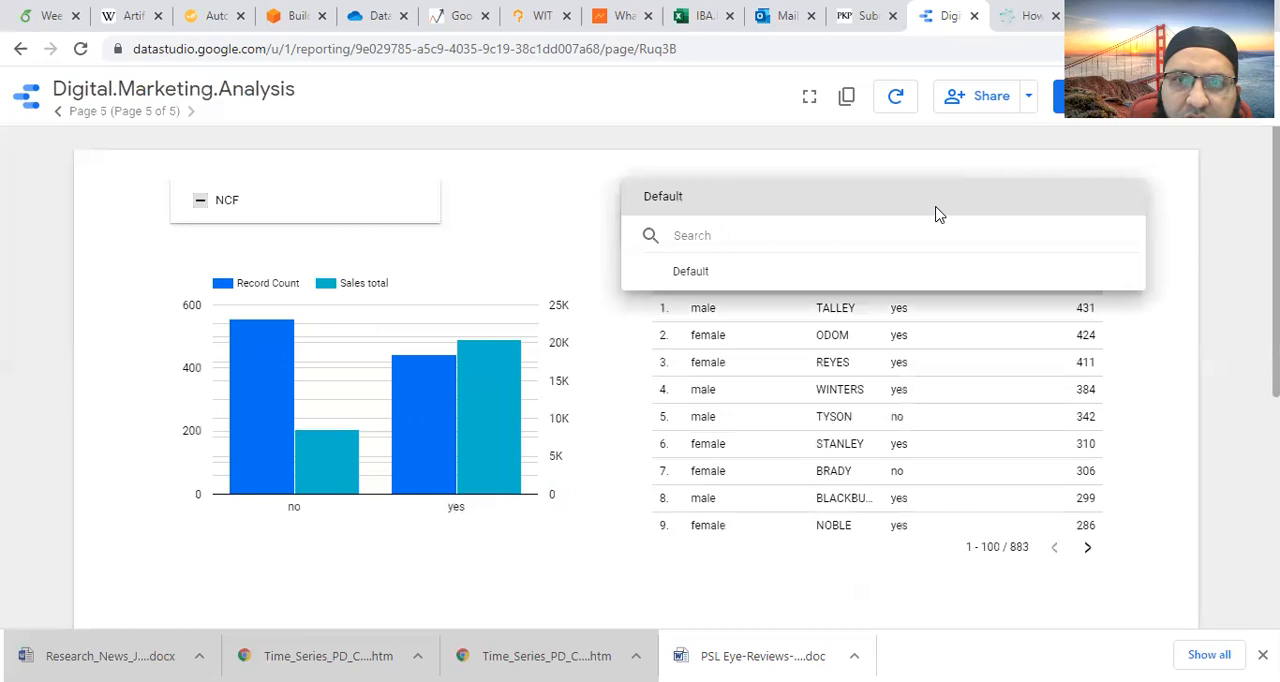
pyautogui.click(722, 276)
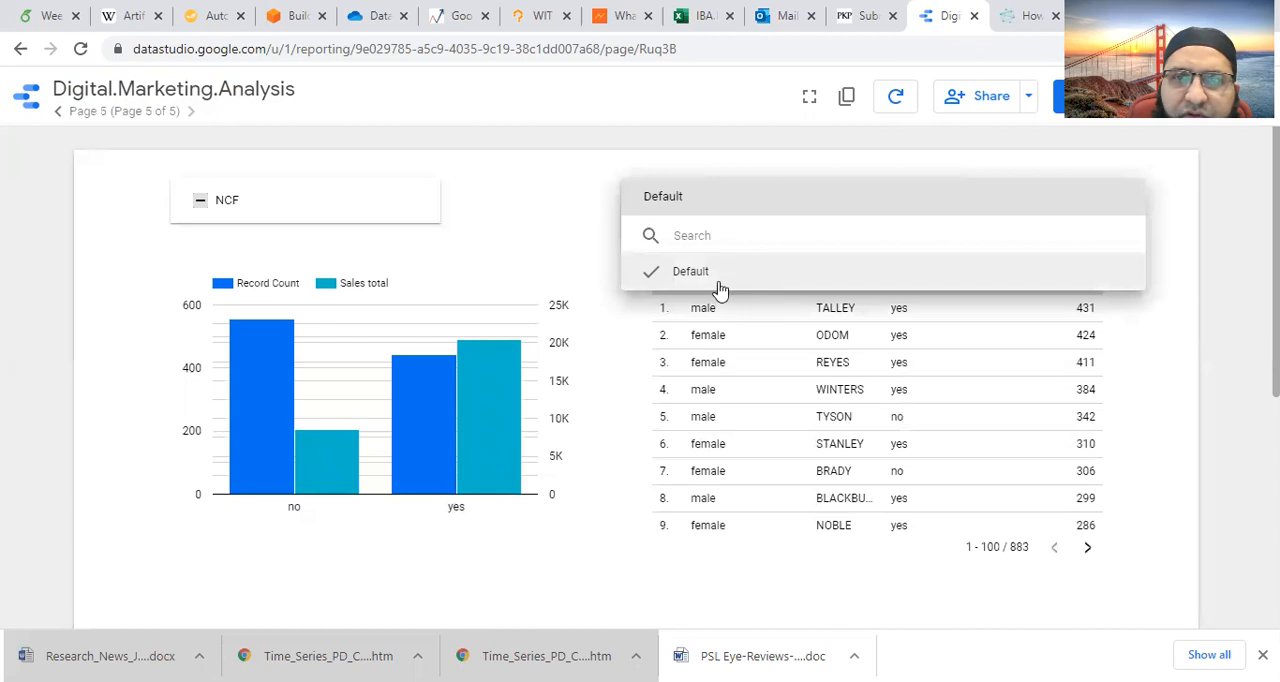
# - Return to editing the report and delete the data control above the table
pyautogui.click(1058, 97)
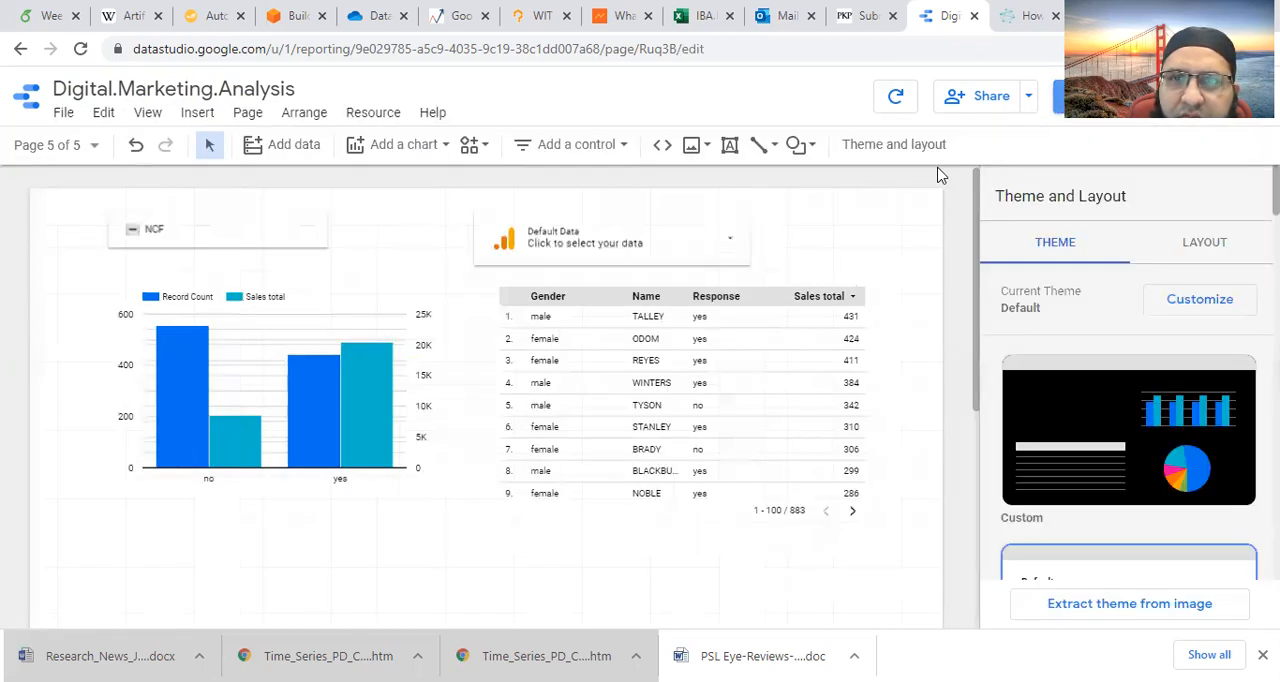
pyautogui.click(683, 232)
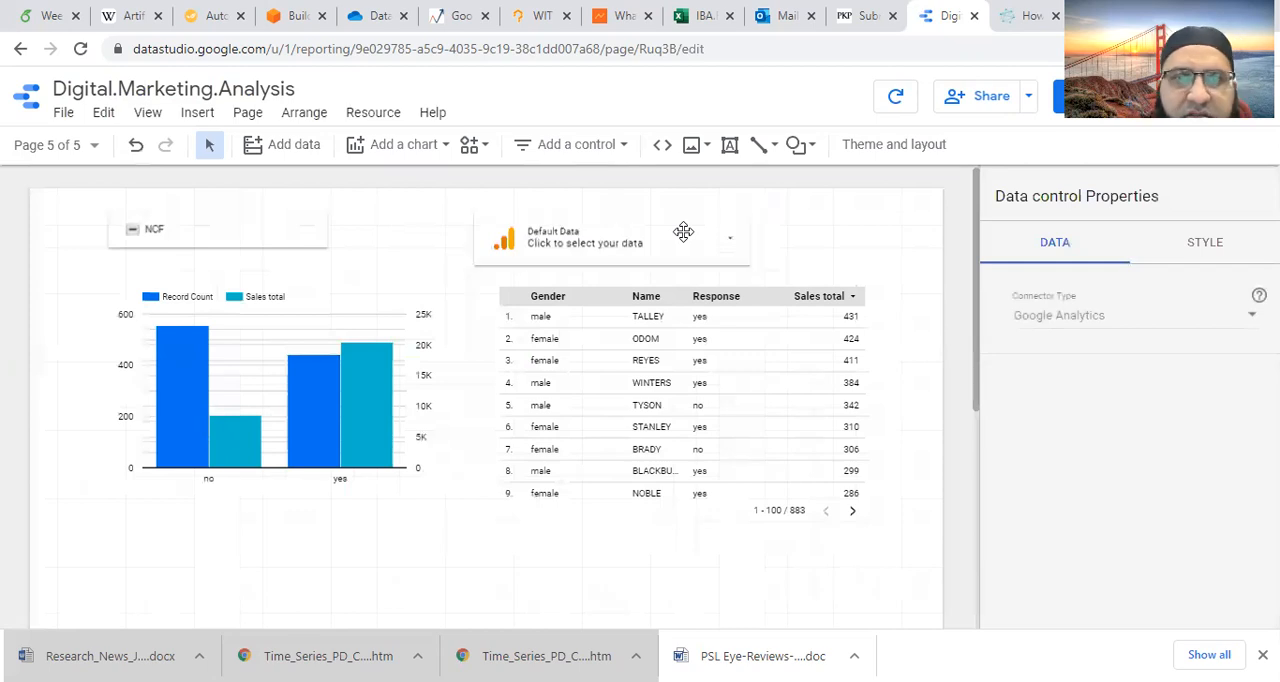
pyautogui.press('Delete')
# - Insert a URL embed, place it over the table and widen it to cover the table's columns
pyautogui.click(197, 112)
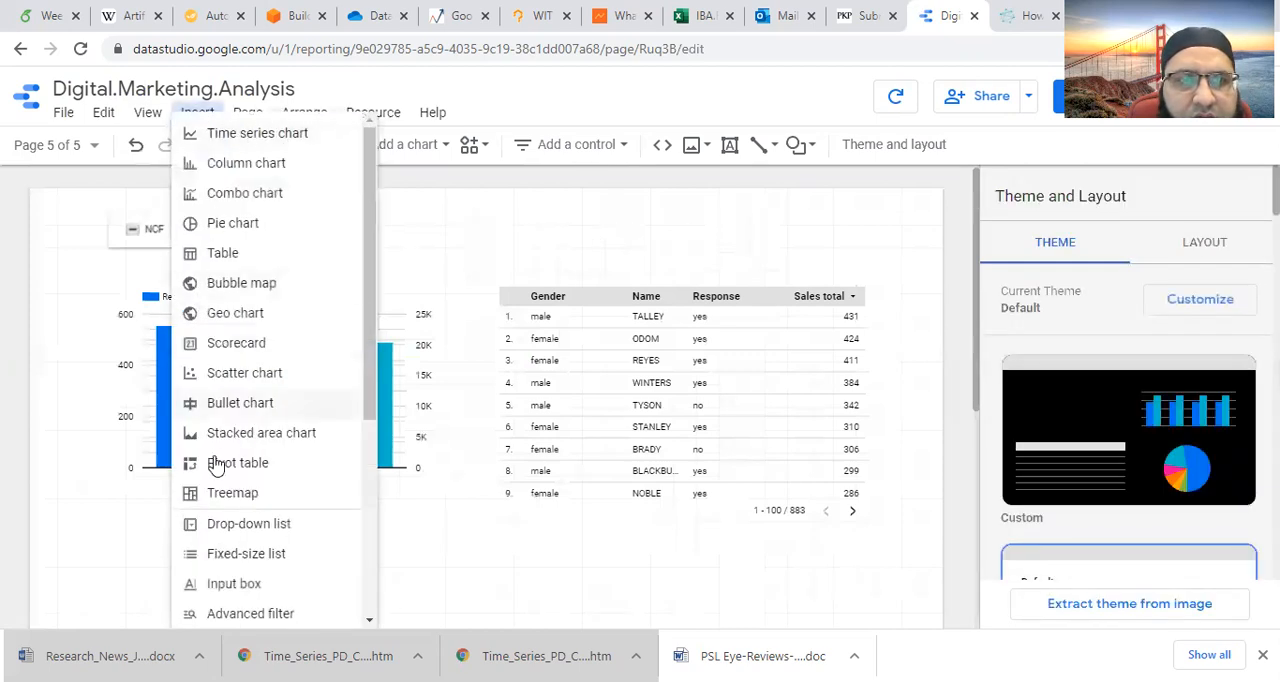
pyautogui.scroll(-3, 286, 517)
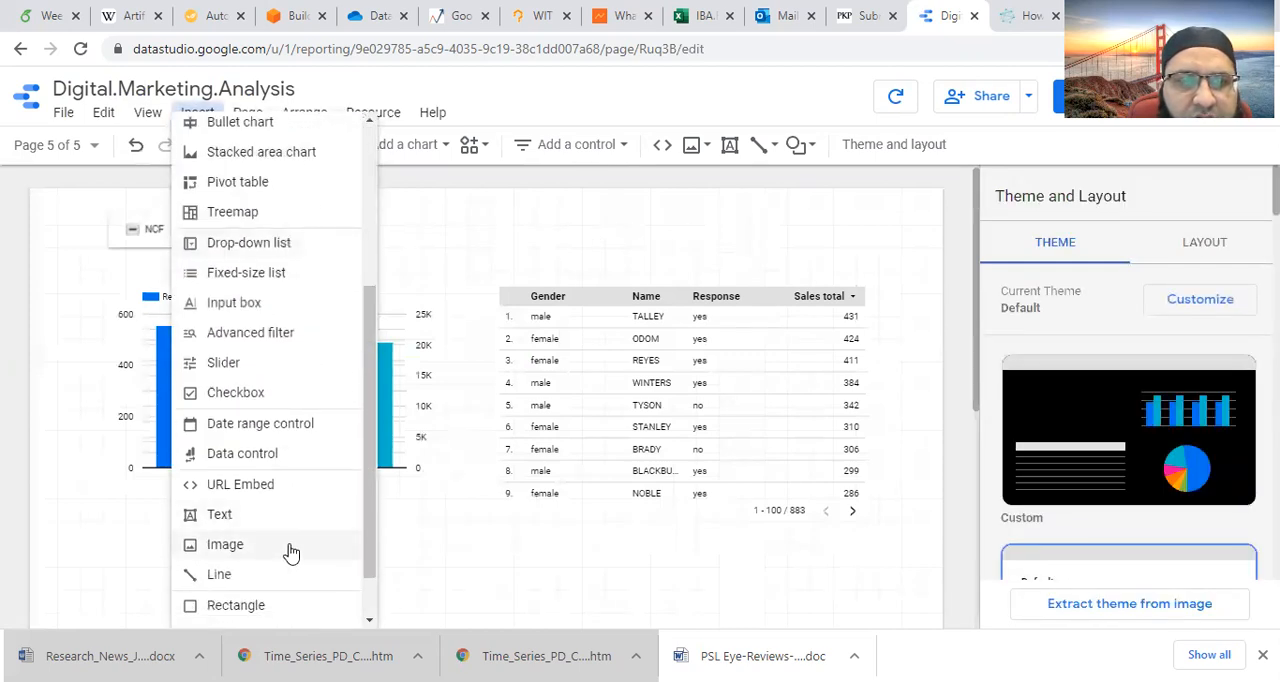
pyautogui.click(266, 487)
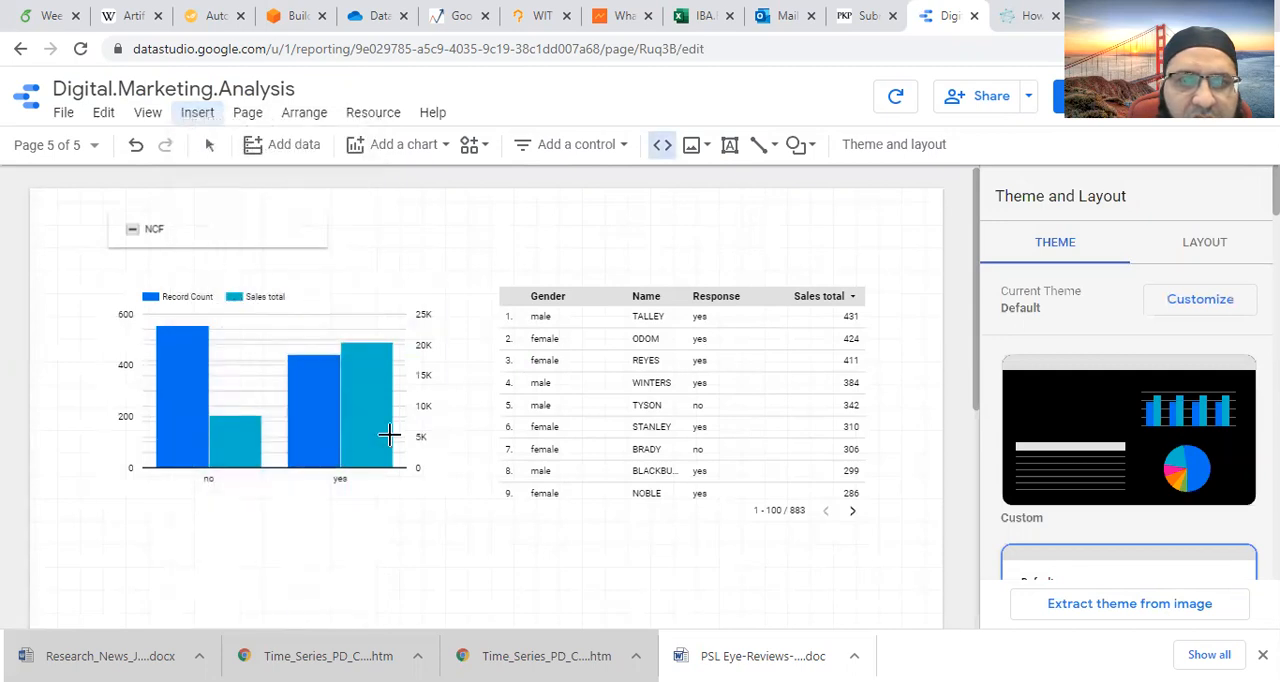
pyautogui.click(637, 222)
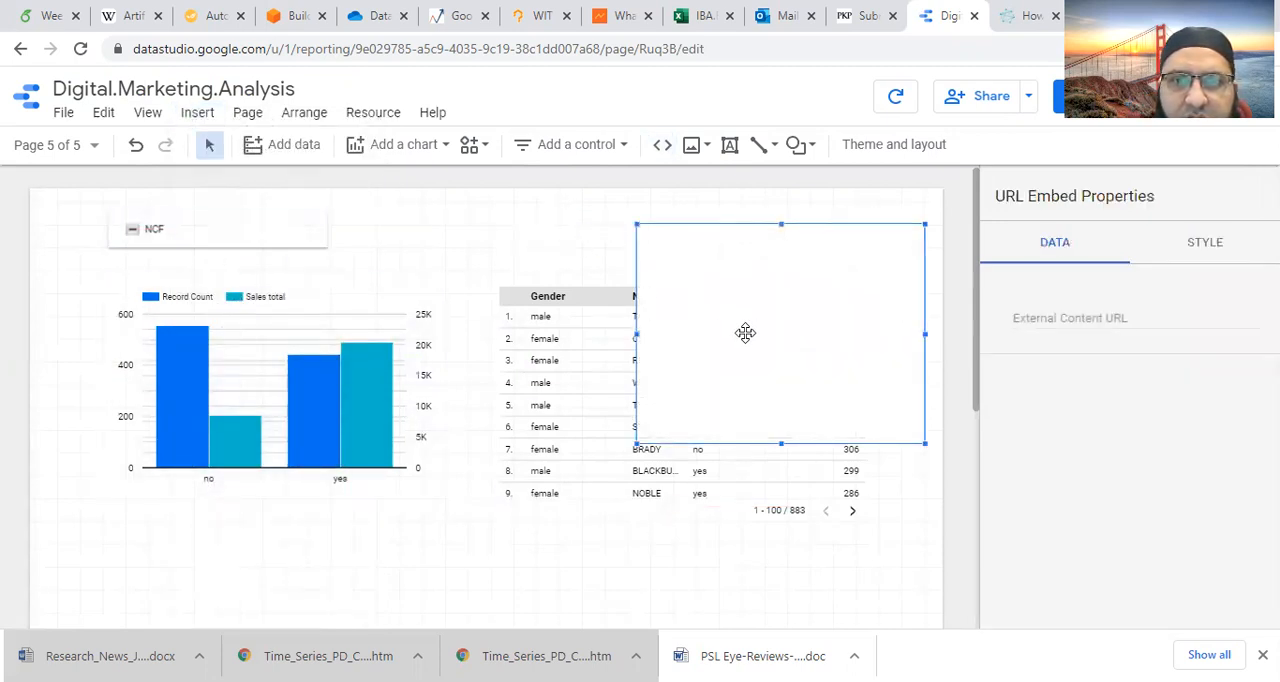
pyautogui.moveTo(741, 334); pyautogui.dragTo(880, 392)
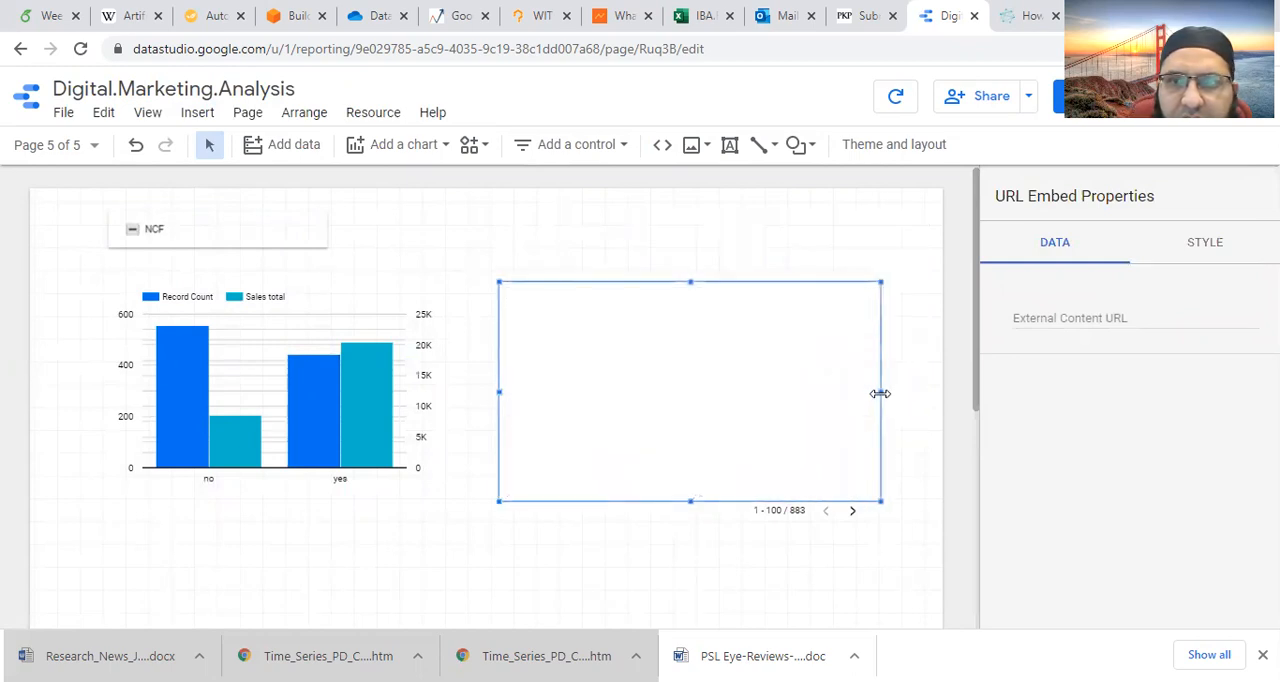
pyautogui.click(1053, 318)
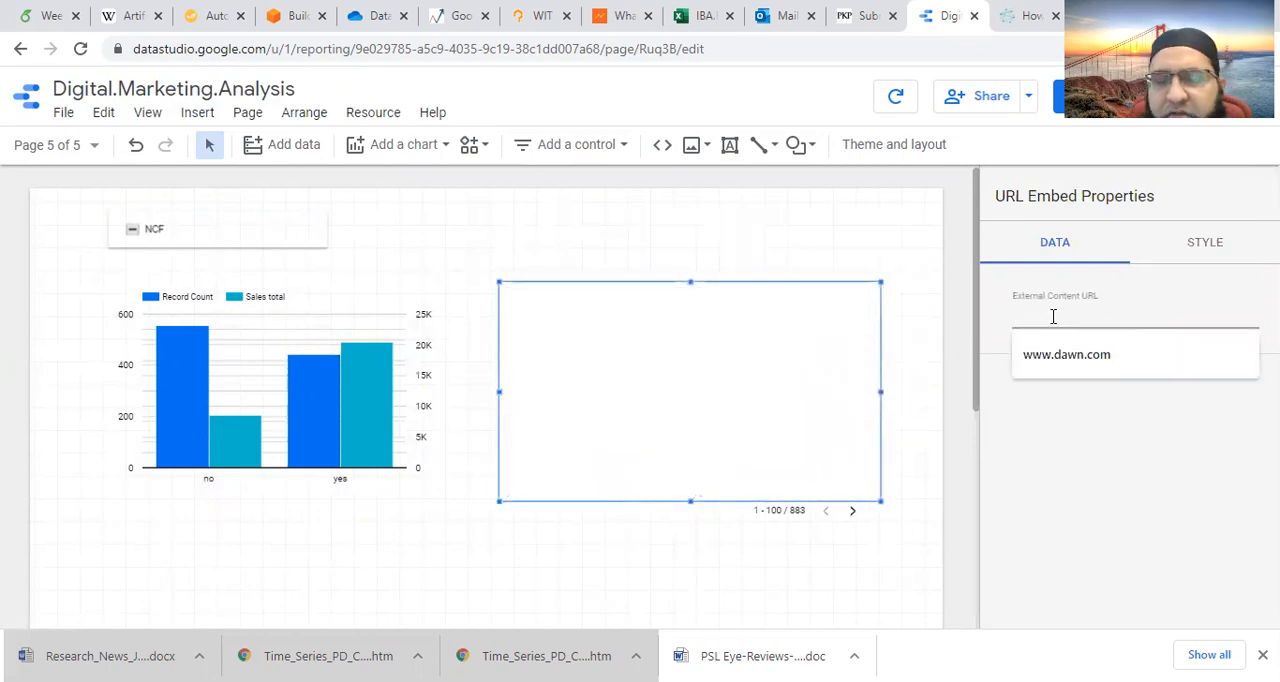
pyautogui.write('https://www.iba.edu')
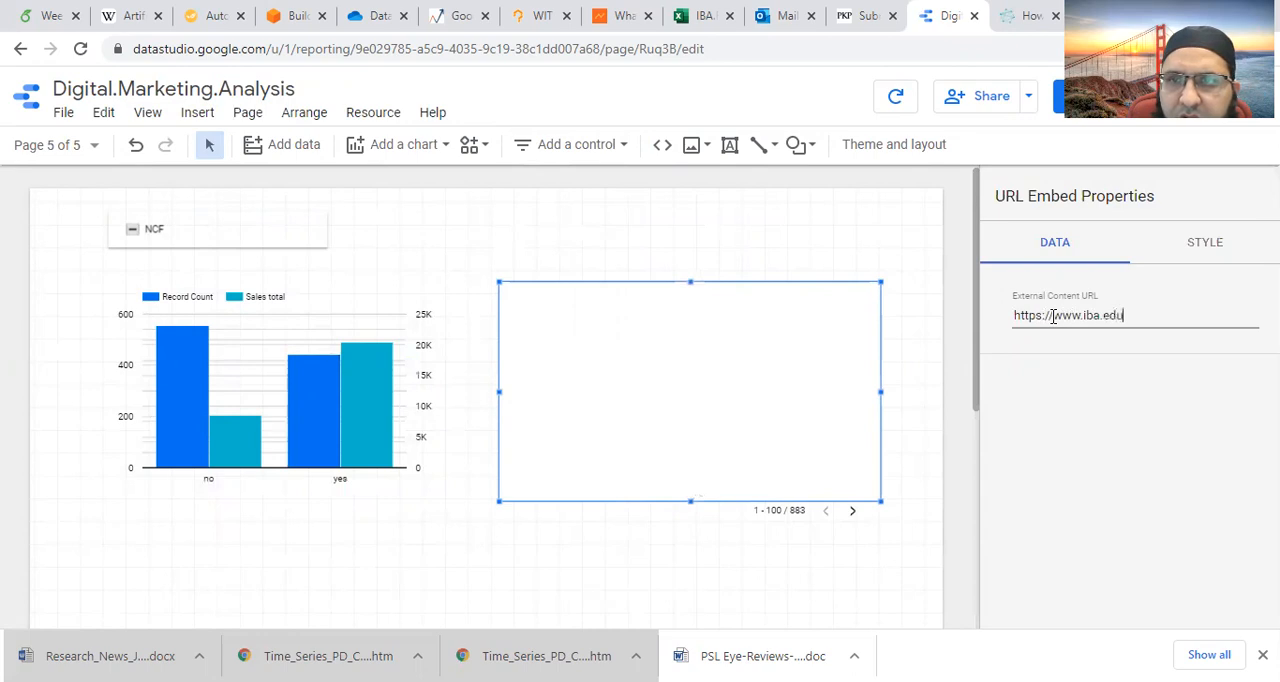
pyautogui.write('.pk')
pyautogui.press('Return')
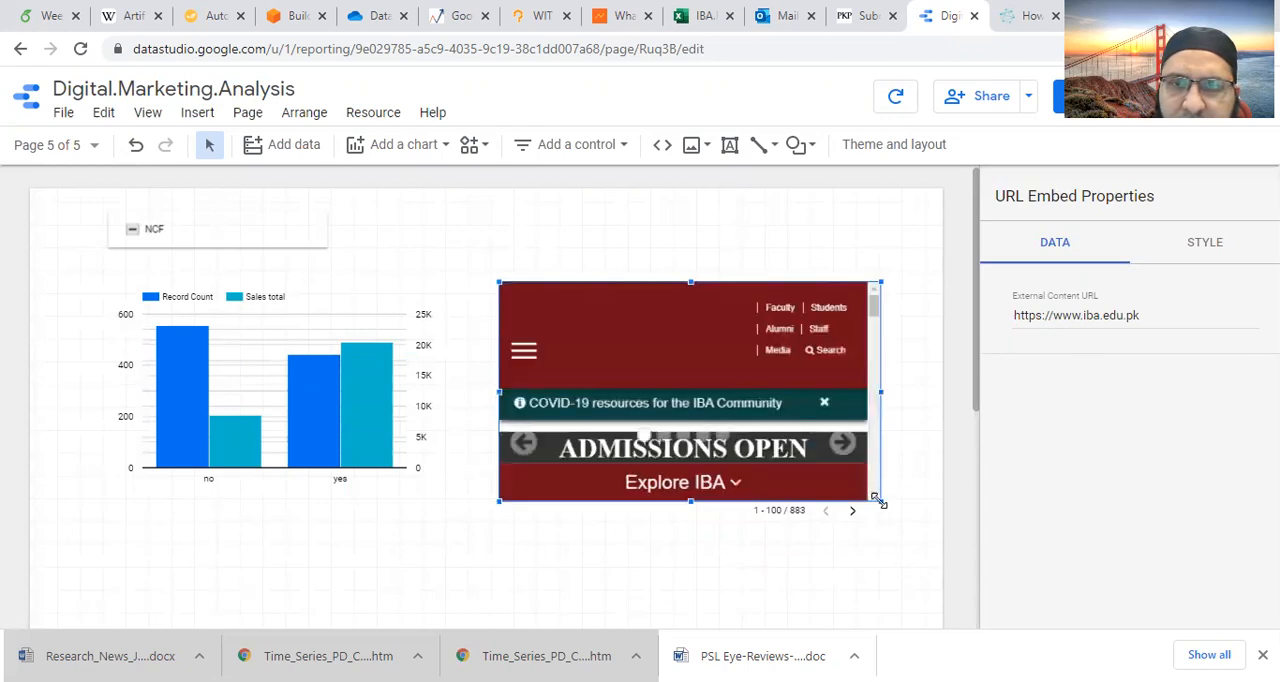
pyautogui.moveTo(881, 501); pyautogui.dragTo(900, 522)
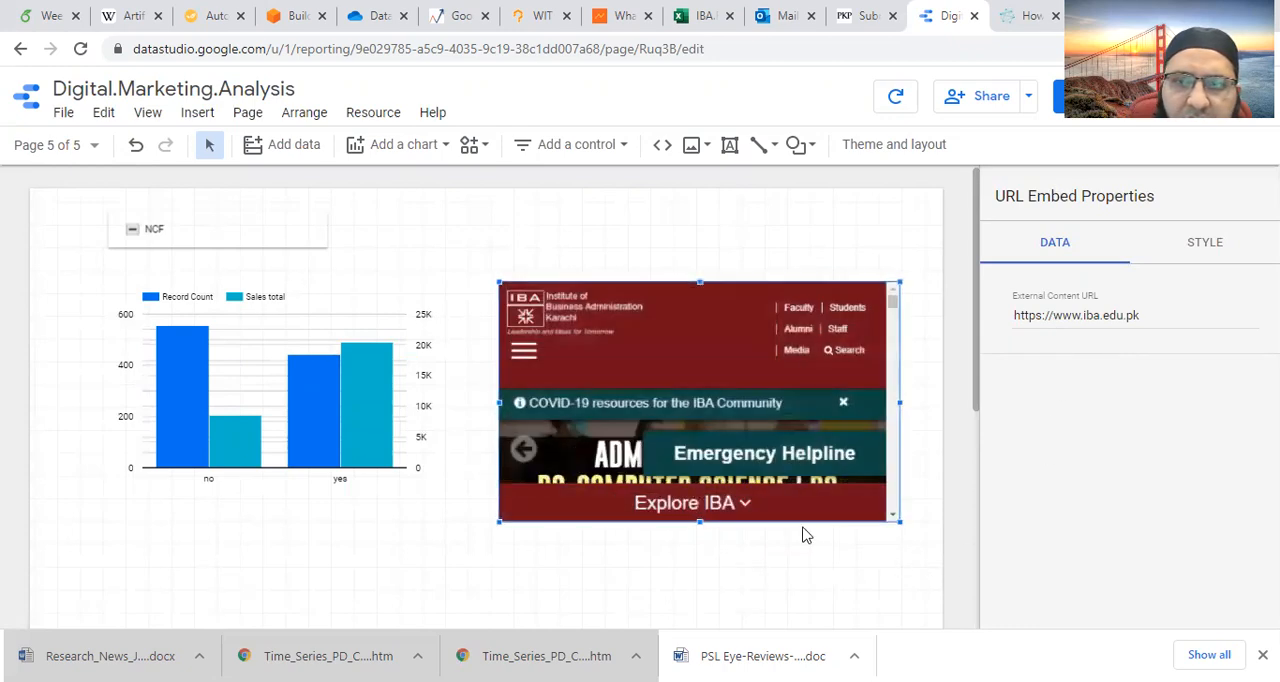
# - View the report and proceed past the third-party content notice to load the embedded IBA website
pyautogui.click(1060, 100)
pyautogui.scroll(-1, 900, 410)
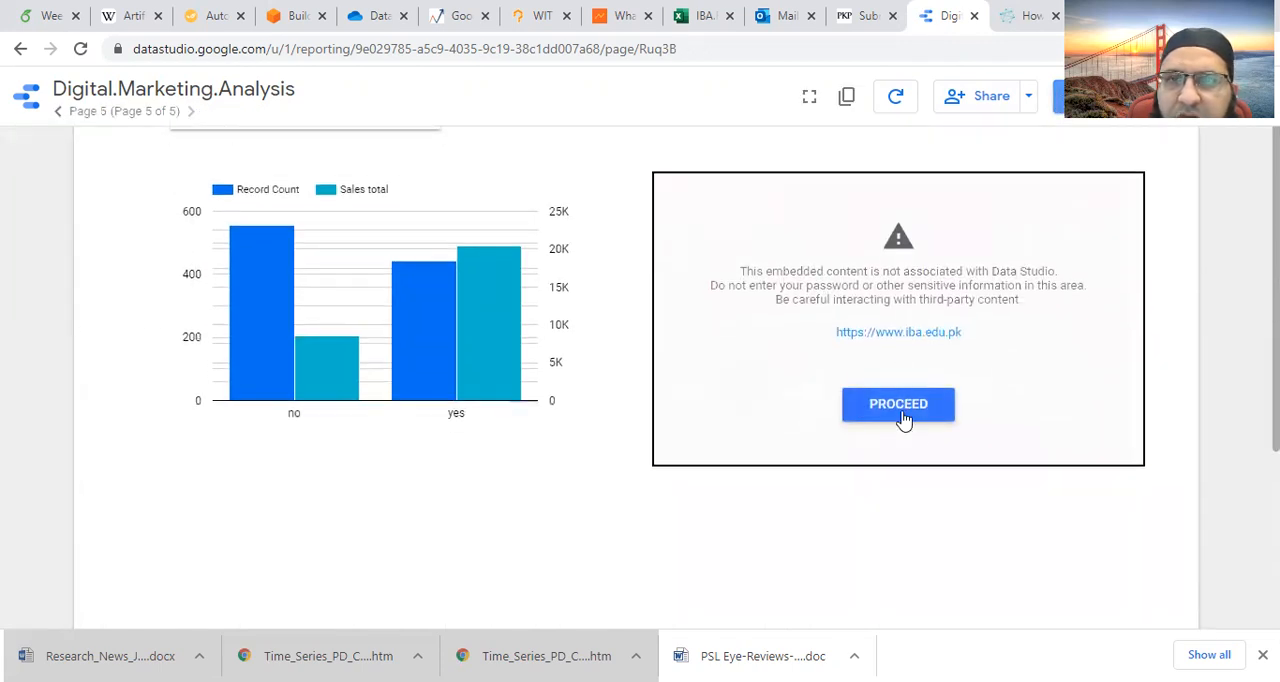
pyautogui.click(900, 406)
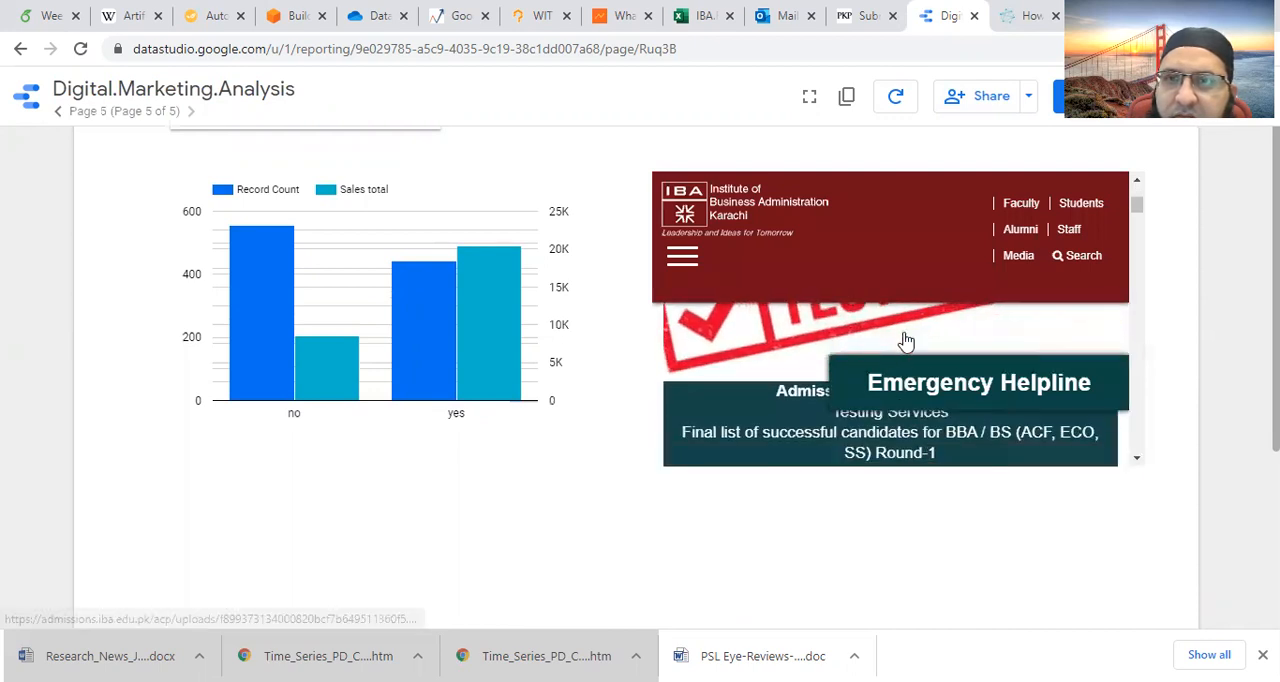
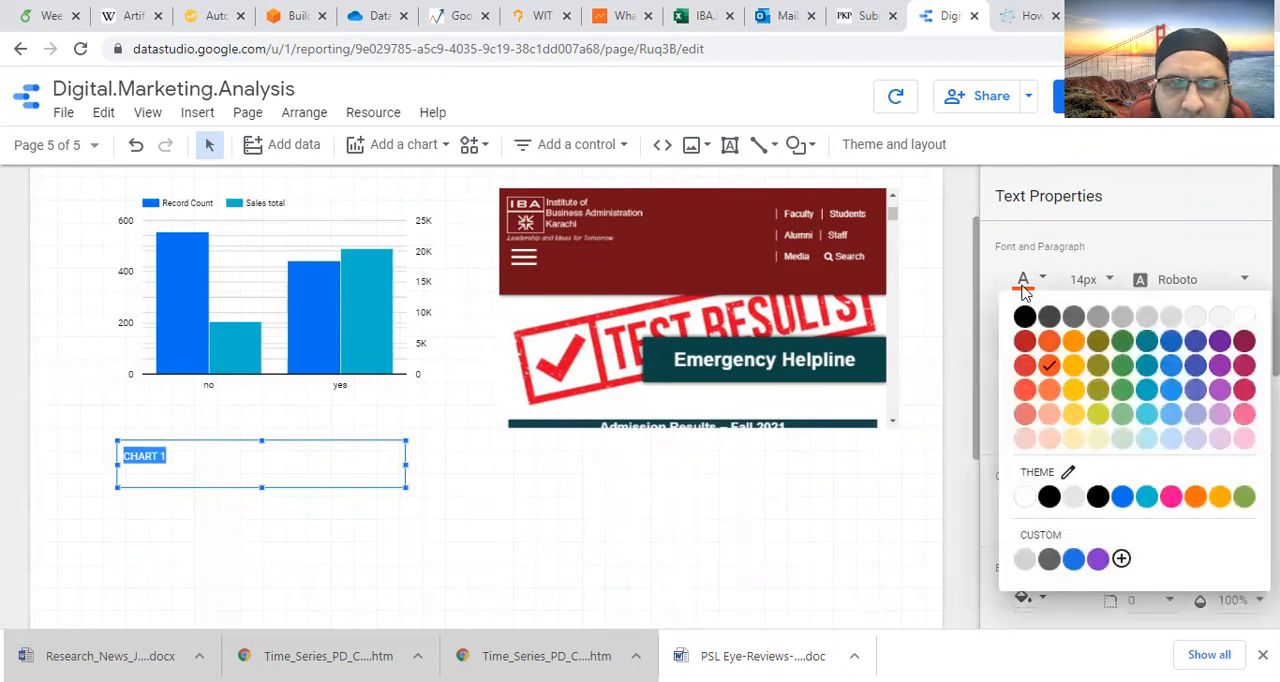
# - Give the CHART 1 text box below the bar chart a black background fill
pyautogui.click(1050, 437)
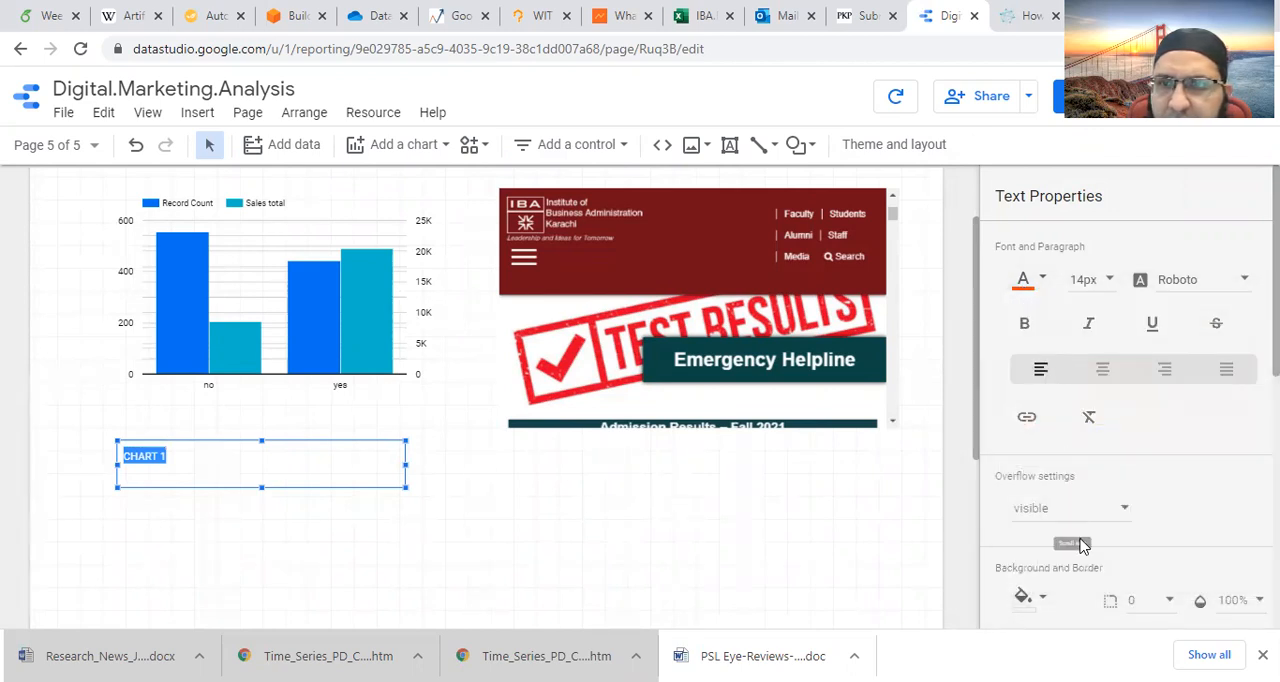
pyautogui.scroll(-2, 1168, 517)
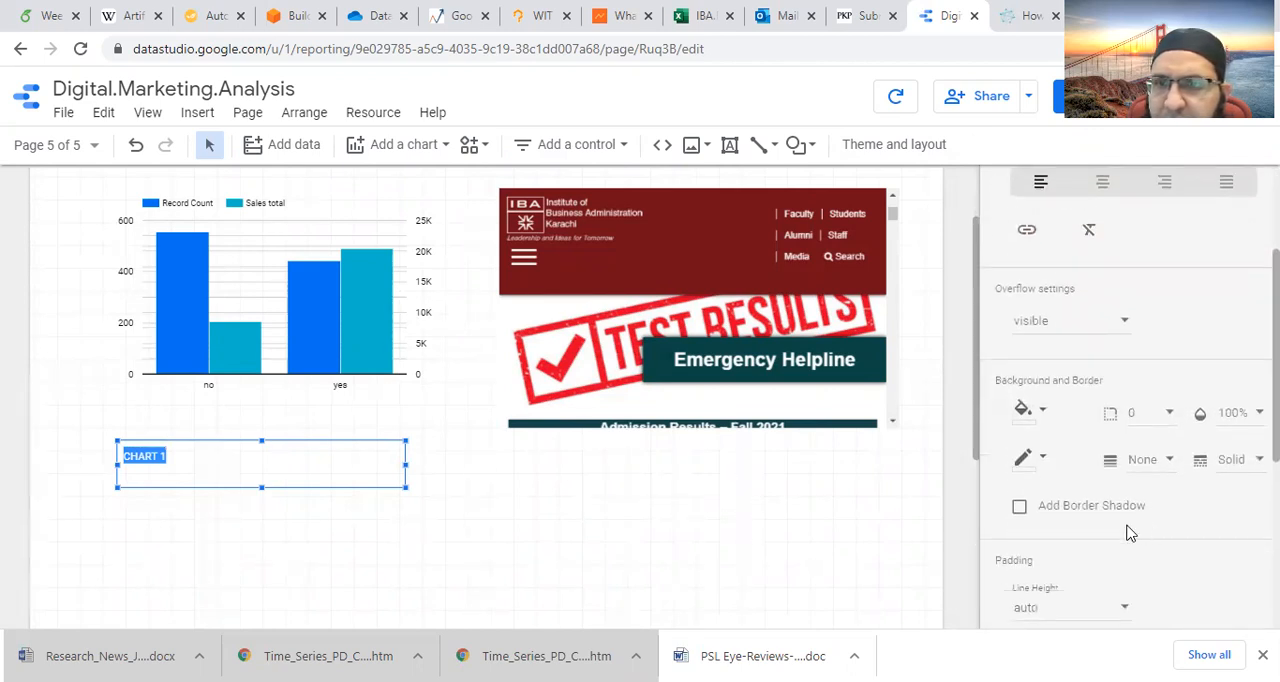
pyautogui.click(1025, 409)
pyautogui.click(1050, 255)
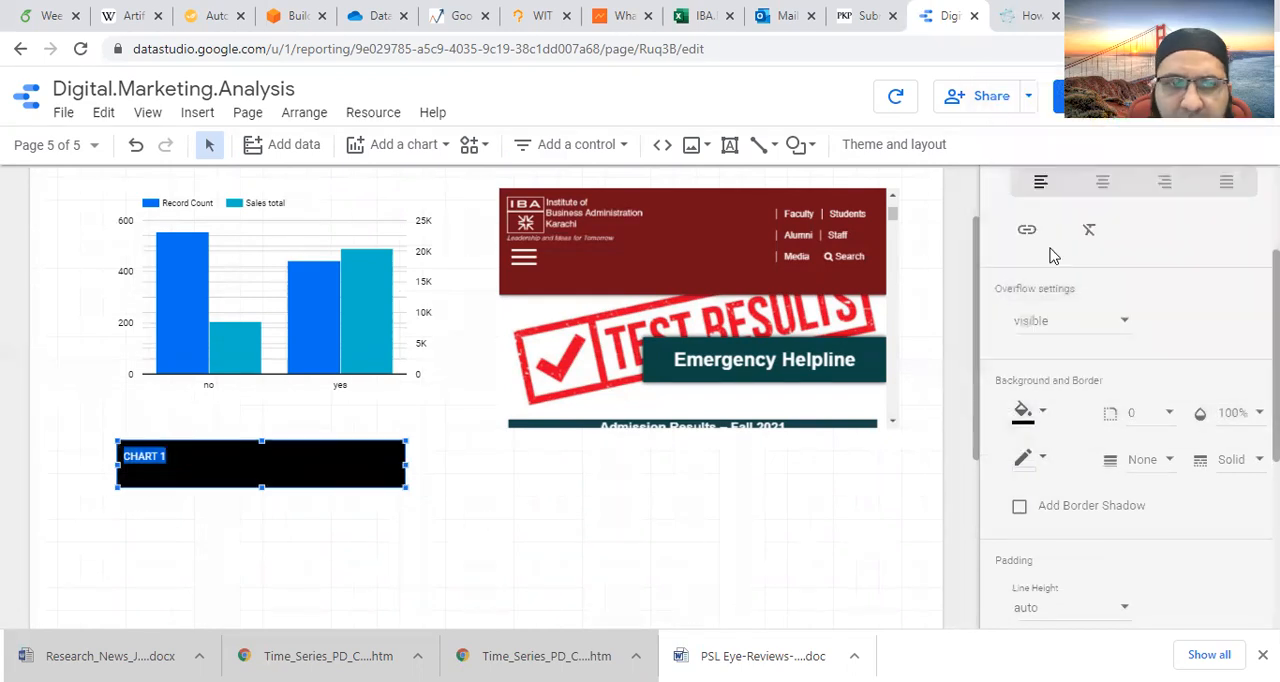
pyautogui.click(206, 464)
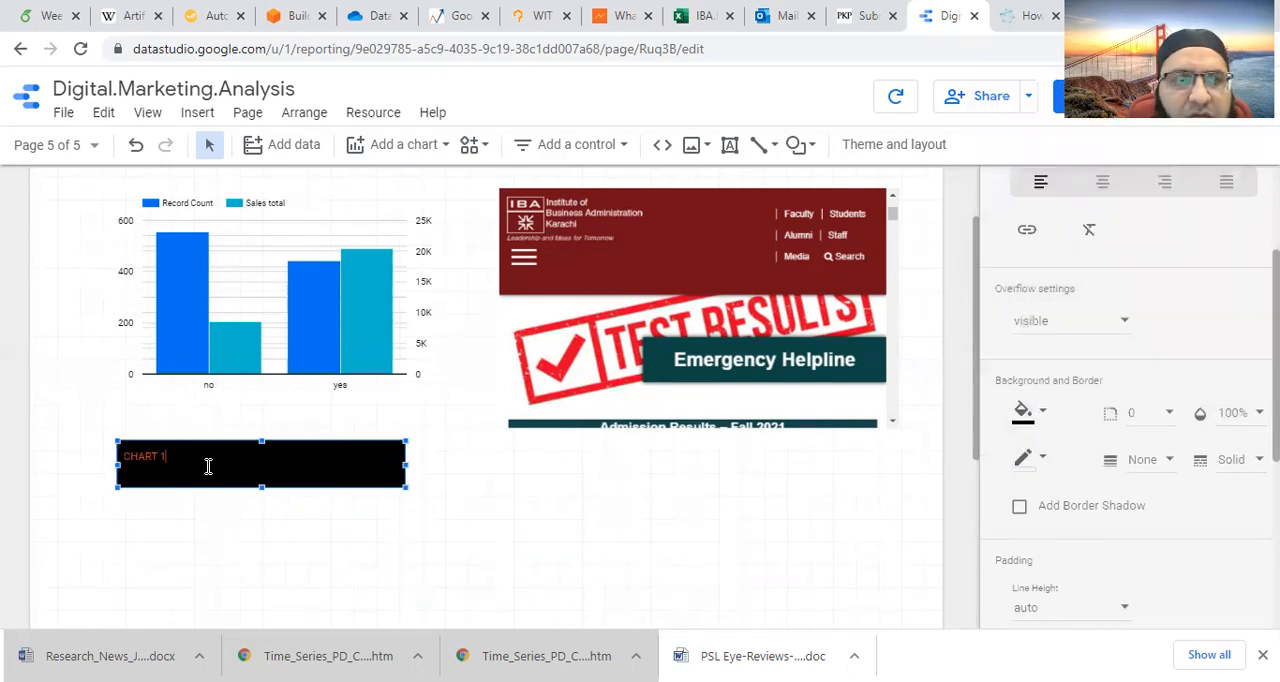
# - Make the CHART 1 text bold, centre it and set its font size to 20px
pyautogui.moveTo(211, 463); pyautogui.dragTo(86, 451)
pyautogui.scroll(2, 1100, 360)
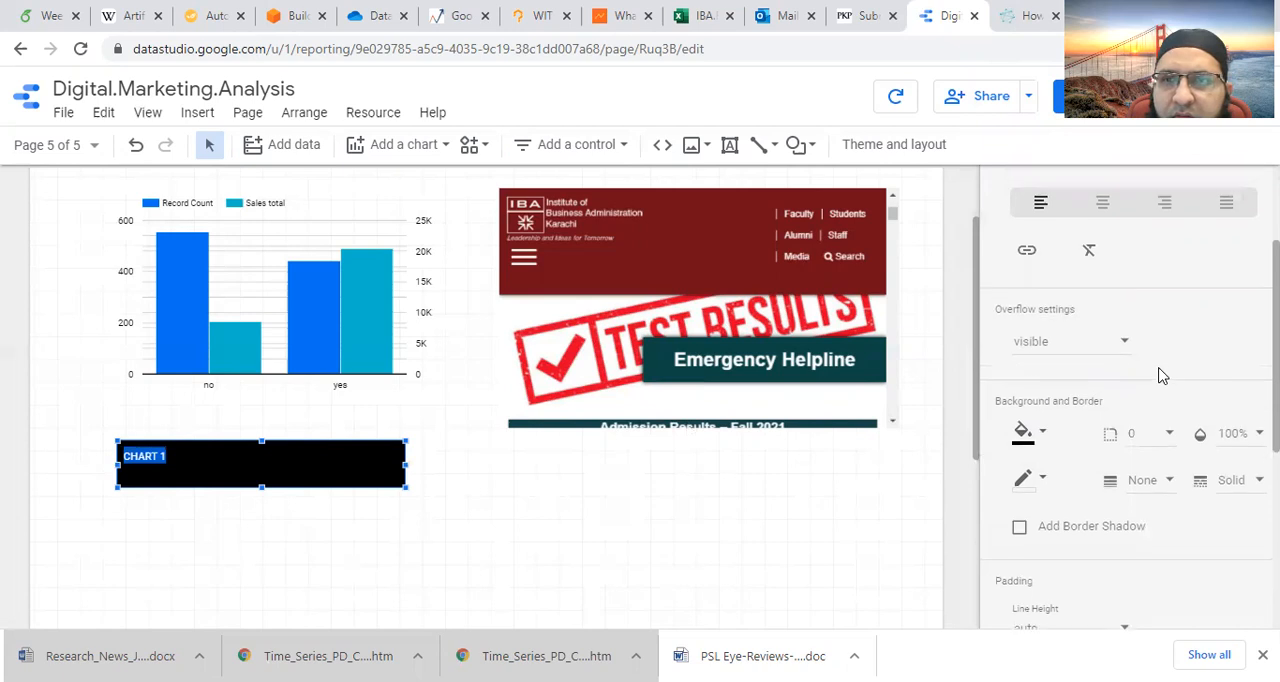
pyautogui.click(1023, 330)
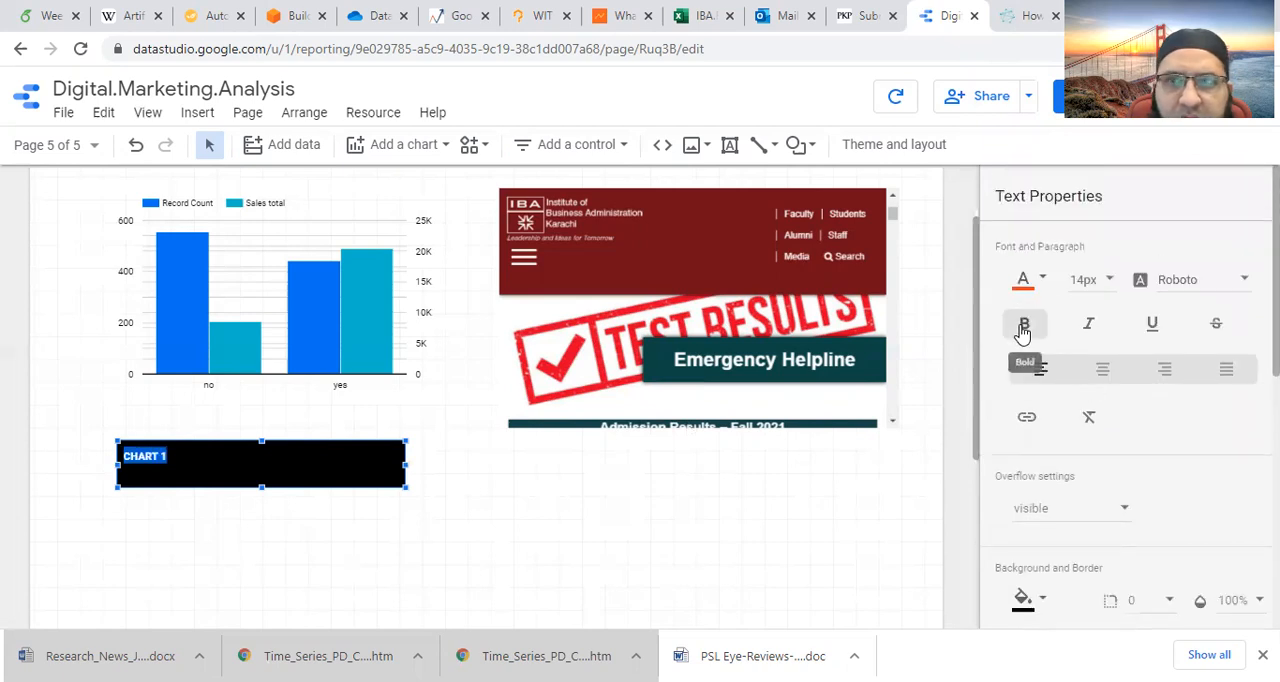
pyautogui.click(1103, 372)
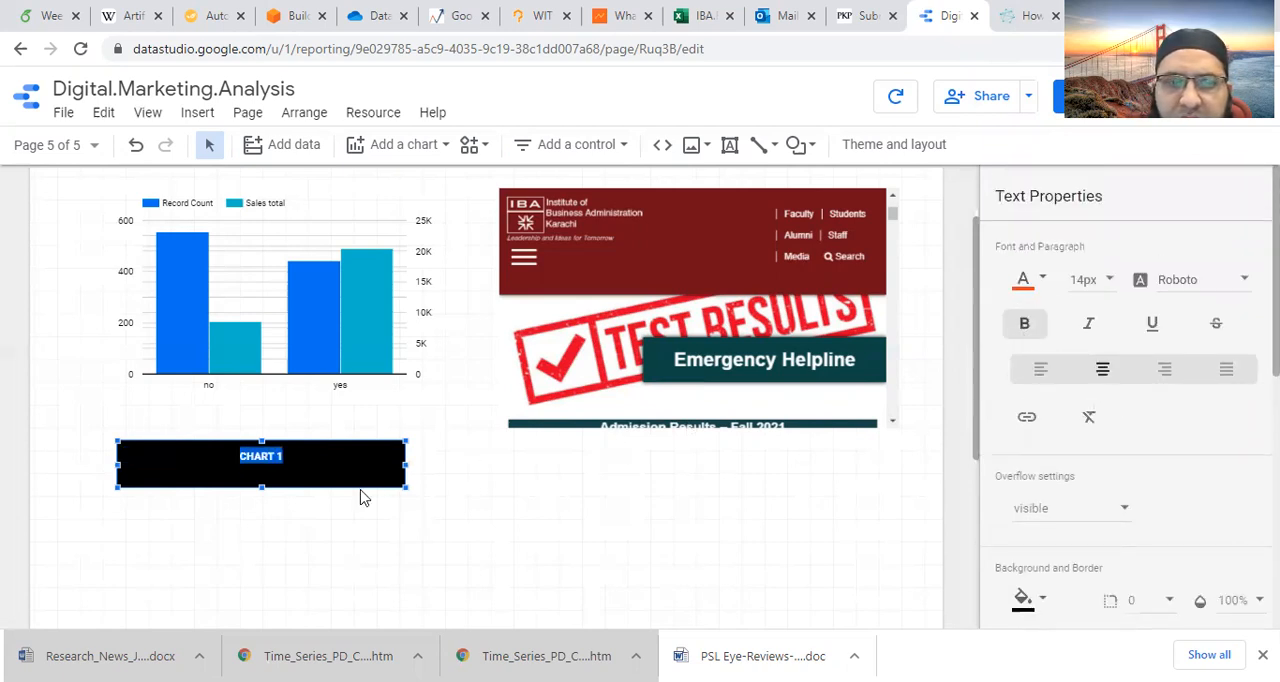
pyautogui.click(1110, 280)
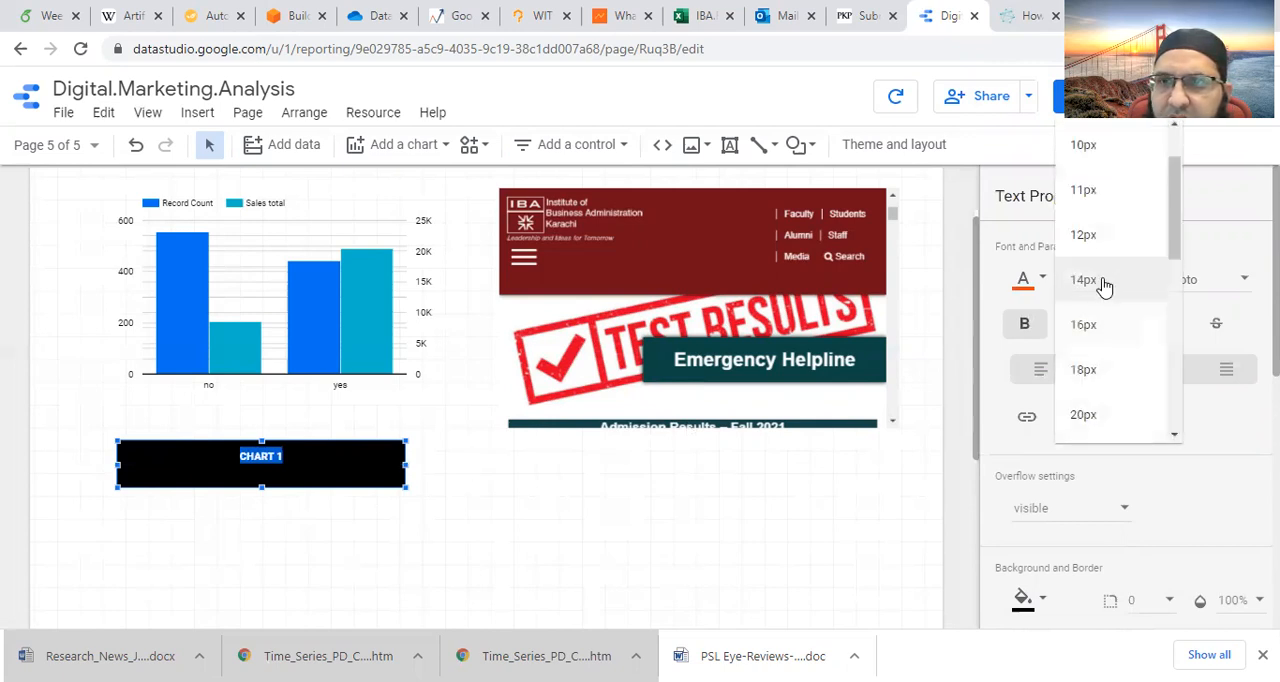
pyautogui.click(1088, 415)
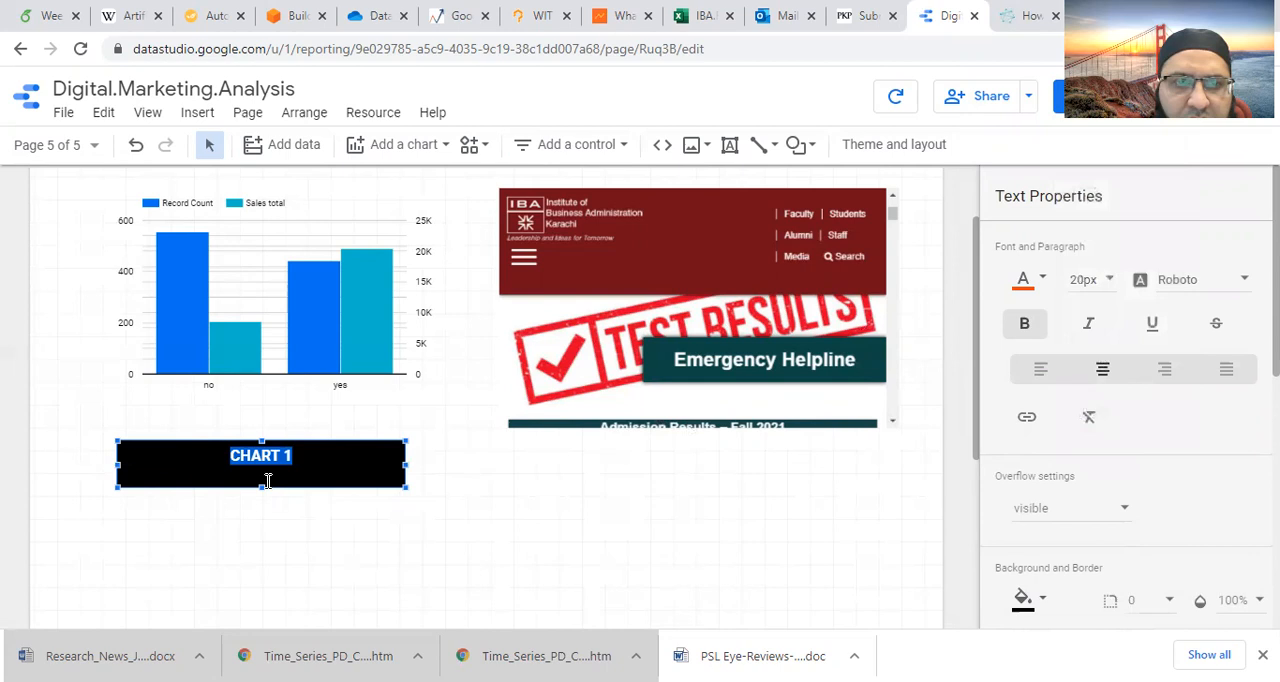
# - Shrink the CHART 1 text box to fit its text and place it centred directly beneath the bar chart
pyautogui.moveTo(260, 485); pyautogui.dragTo(262, 471)
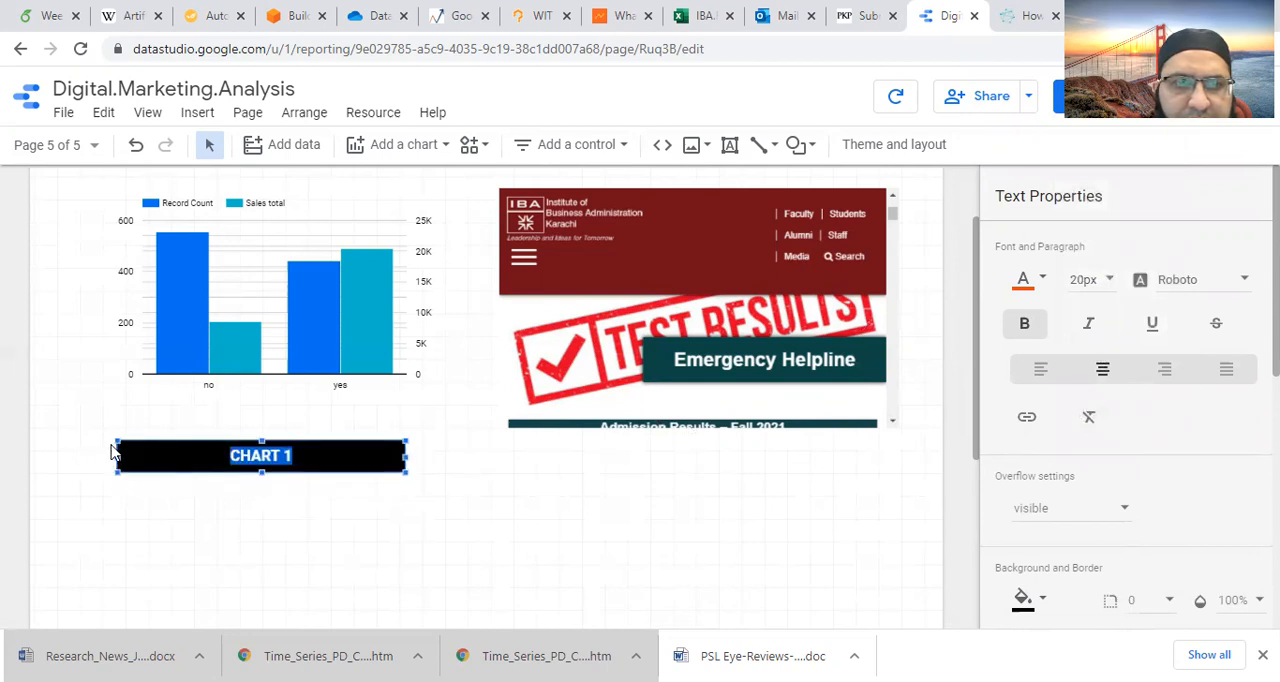
pyautogui.moveTo(118, 456); pyautogui.dragTo(312, 456)
pyautogui.click(380, 457)
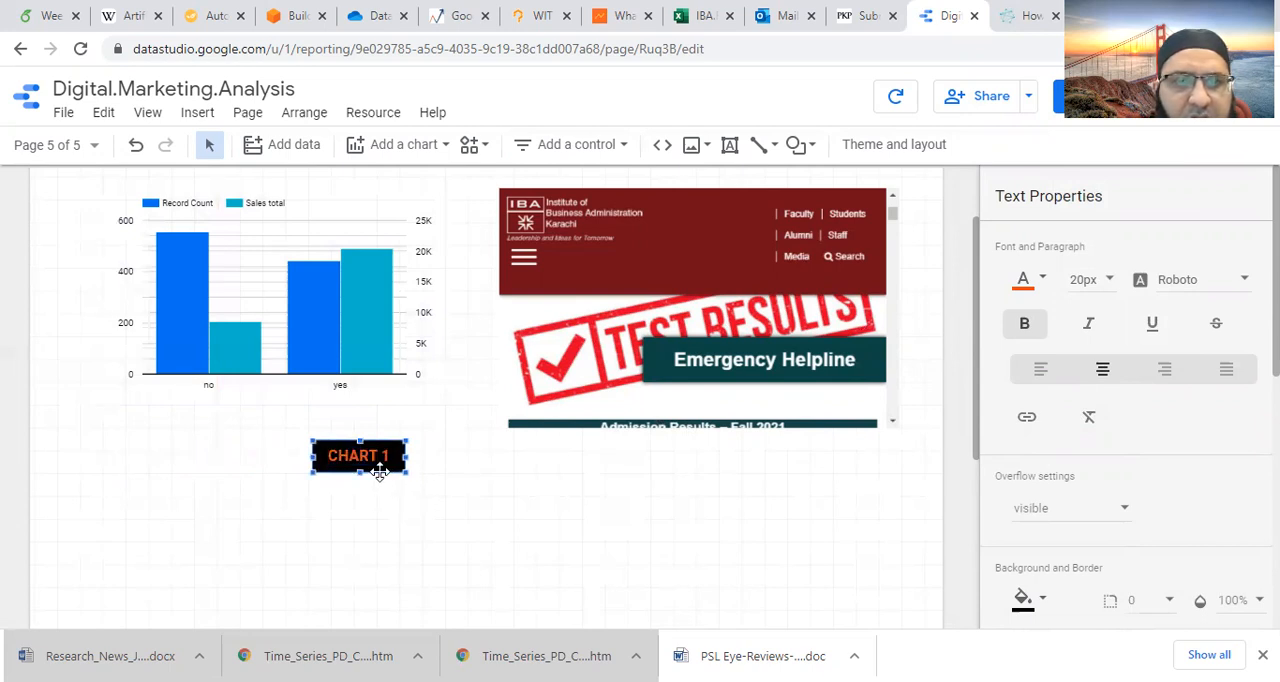
pyautogui.moveTo(380, 472); pyautogui.dragTo(286, 444)
pyautogui.click(357, 480)
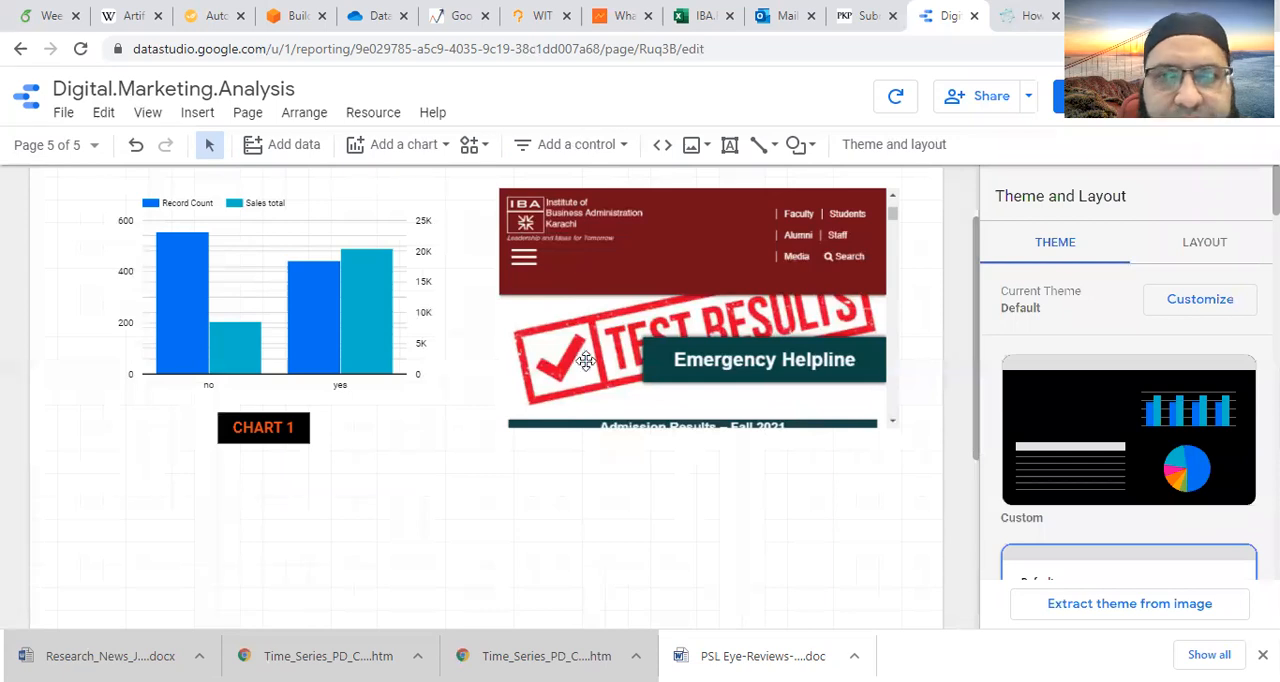
# - Start a data blend for the bar chart and add [Sample] Google Ads as the second data source
pyautogui.click(401, 372)
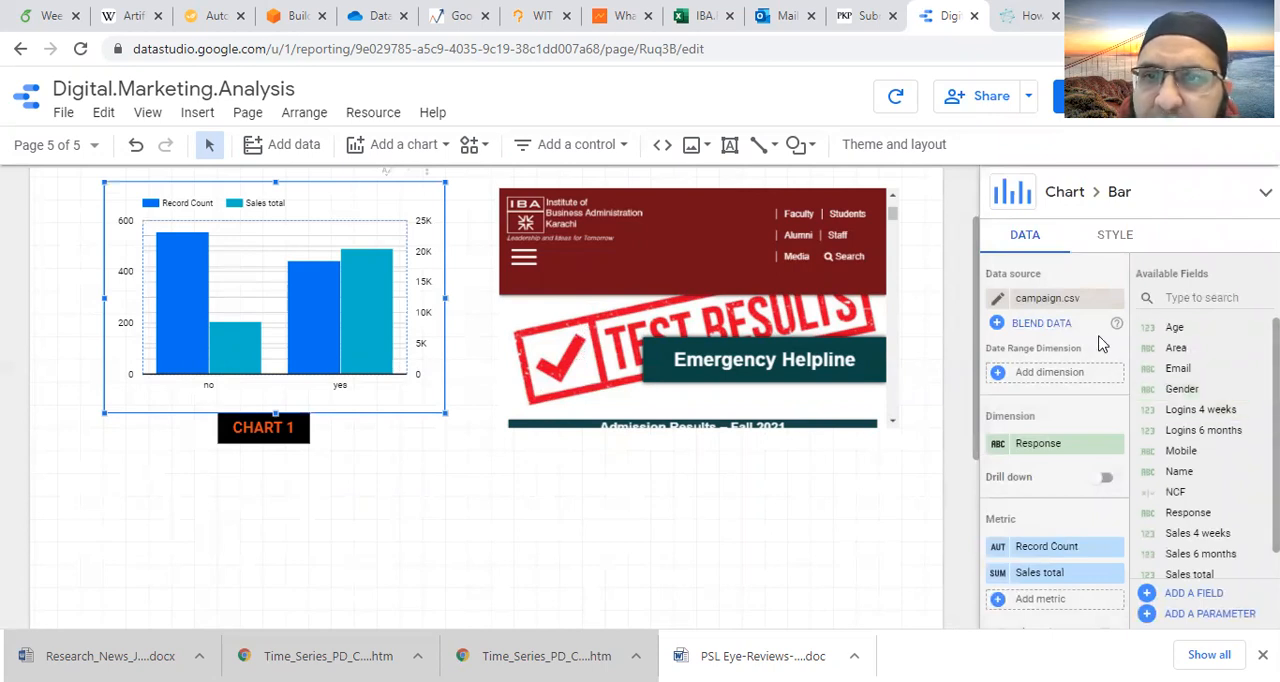
pyautogui.click(1041, 323)
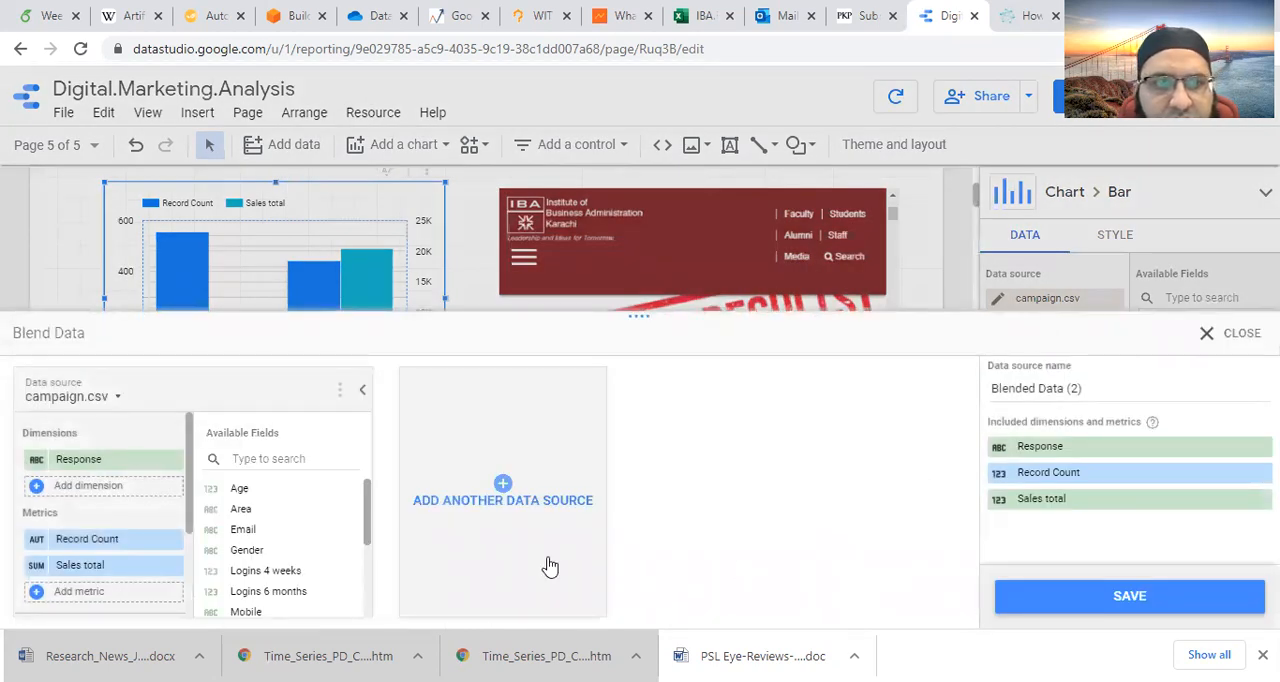
pyautogui.click(503, 485)
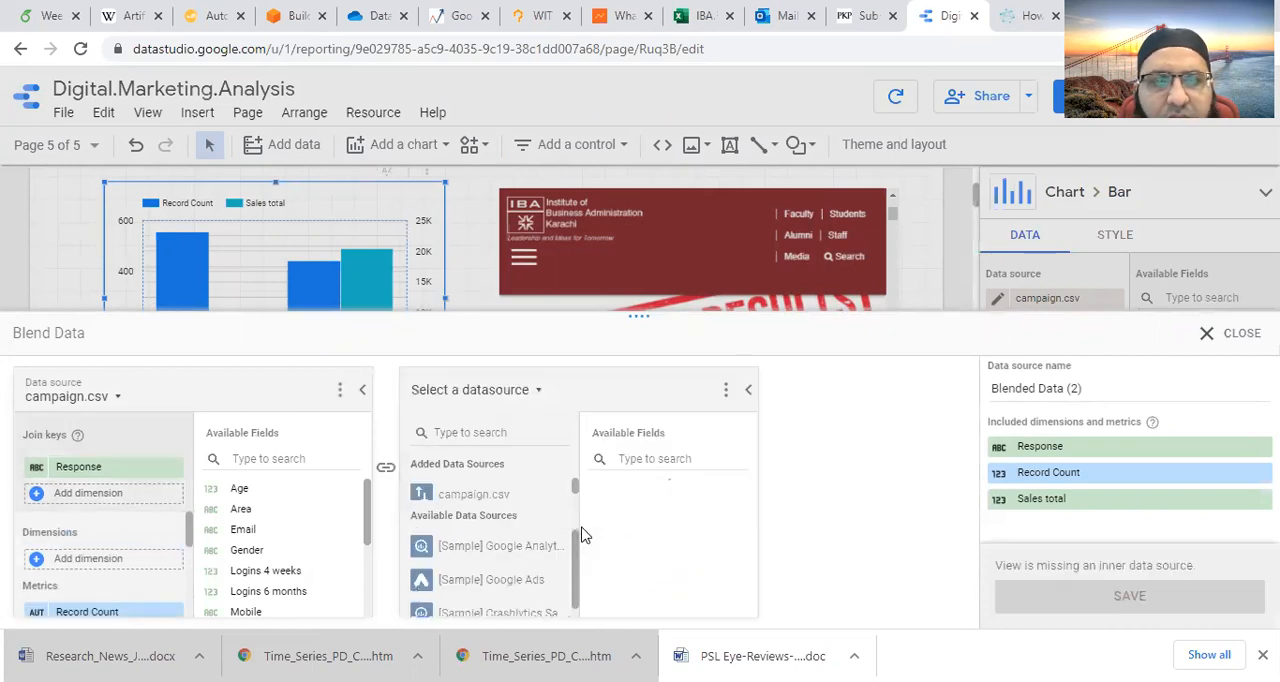
pyautogui.click(550, 585)
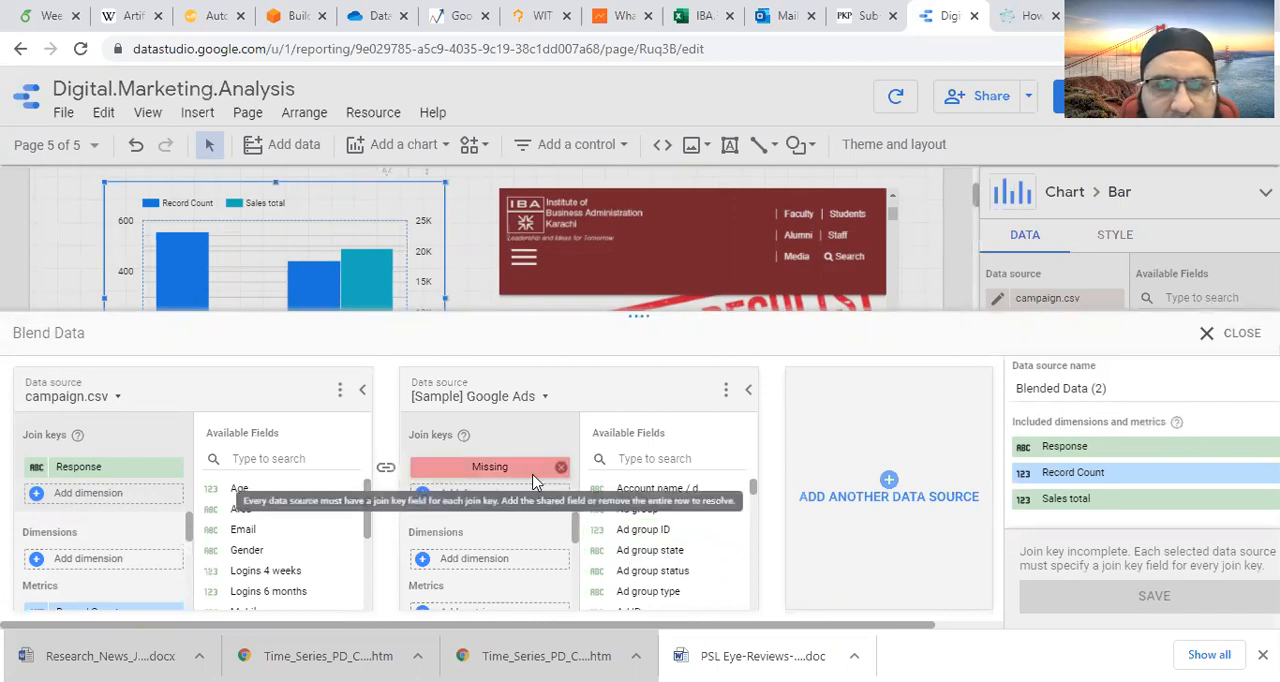
# - Add Age as a join key for both data sources and fill the missing Google Ads join key with Age
pyautogui.scroll(-4, 667, 540)
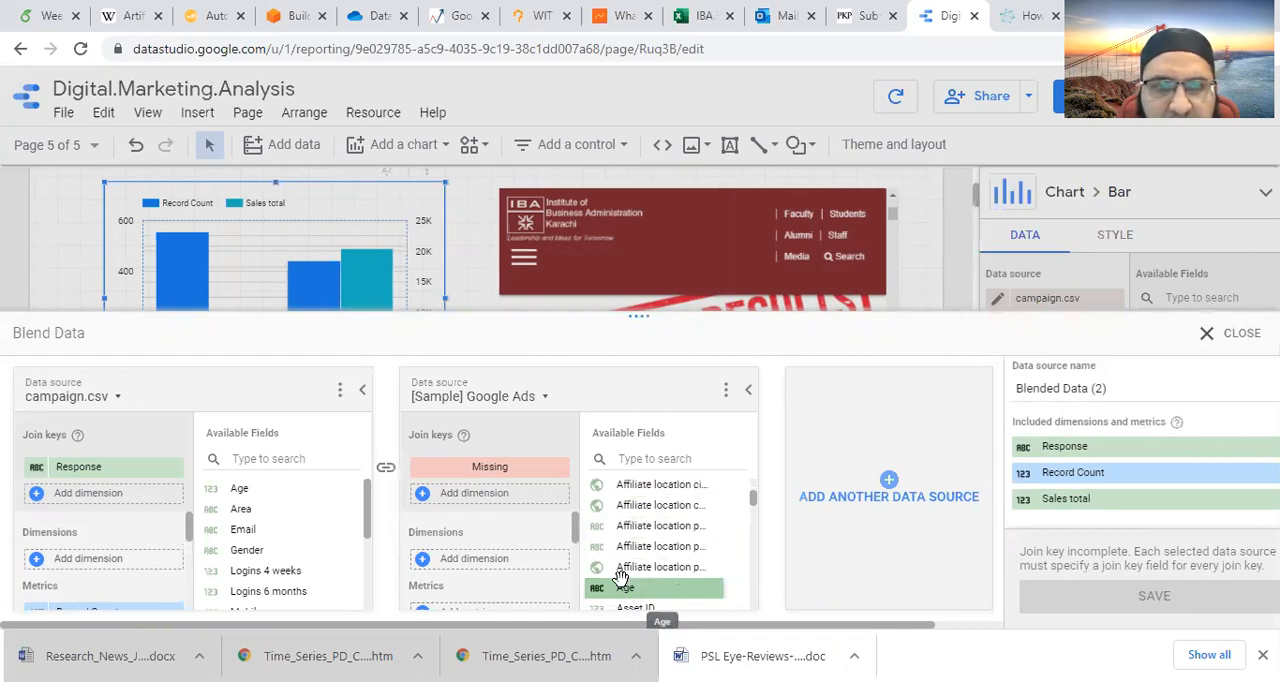
pyautogui.moveTo(620, 578); pyautogui.dragTo(553, 525)
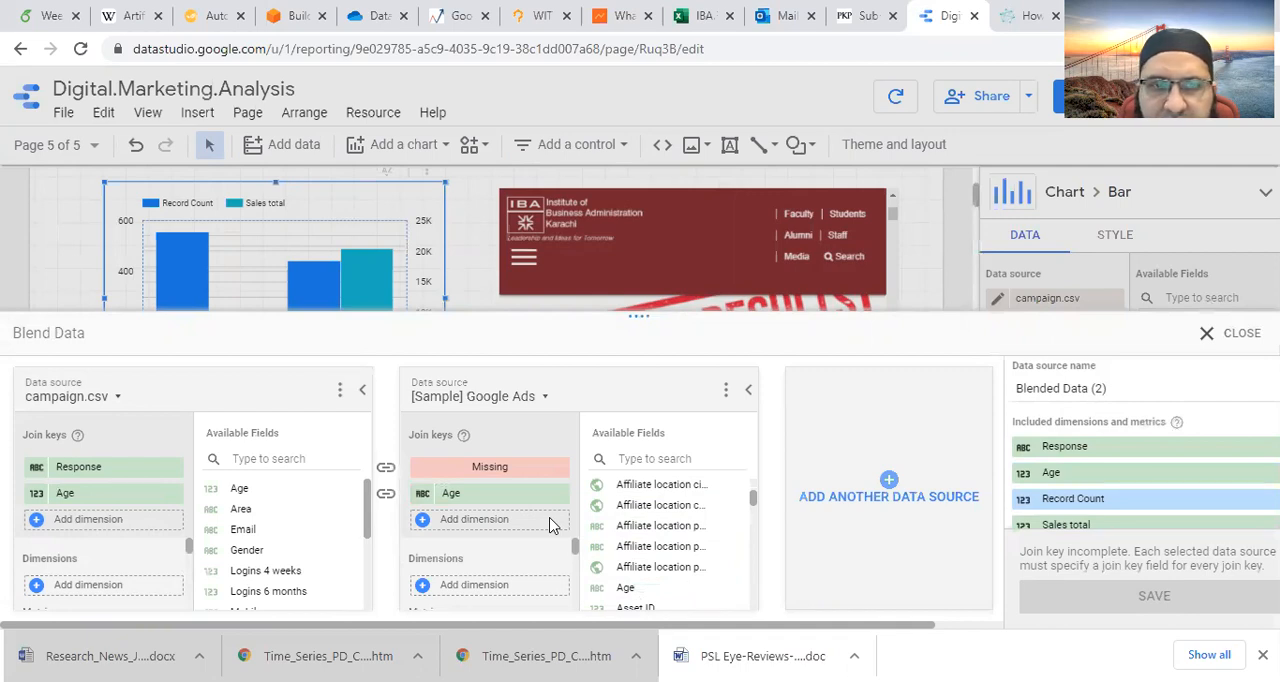
pyautogui.scroll(-1, 1107, 558)
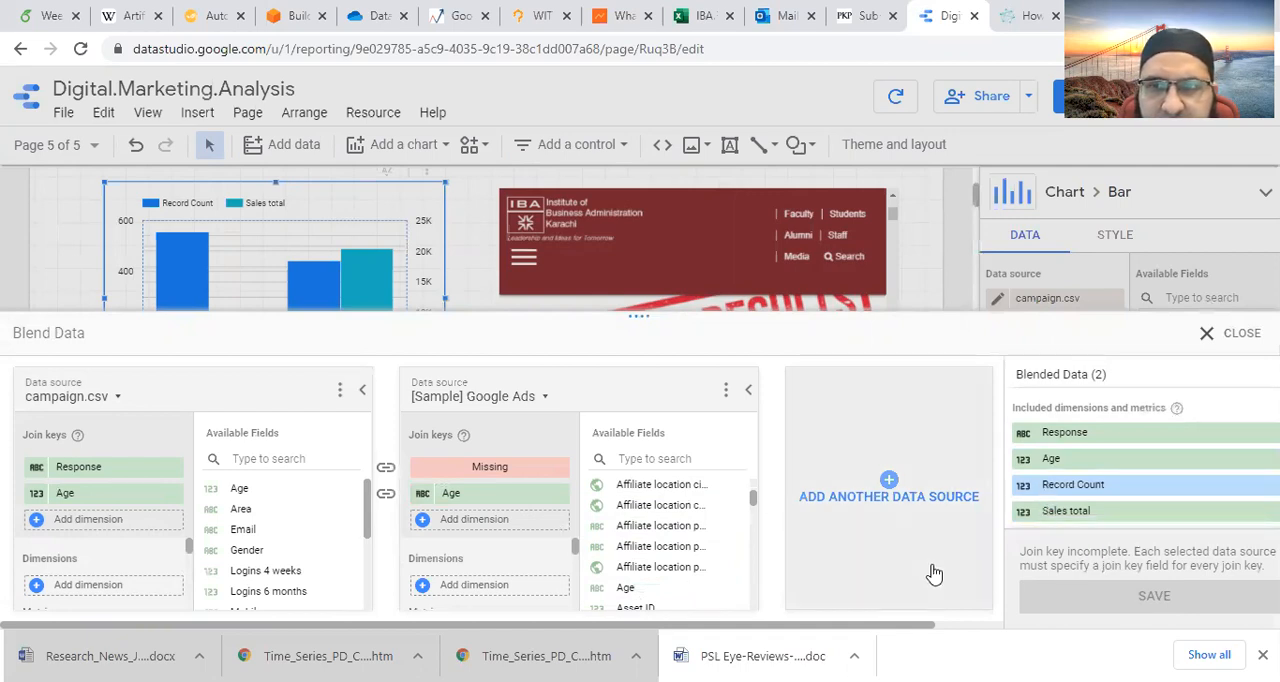
pyautogui.moveTo(658, 525); pyautogui.dragTo(489, 472)
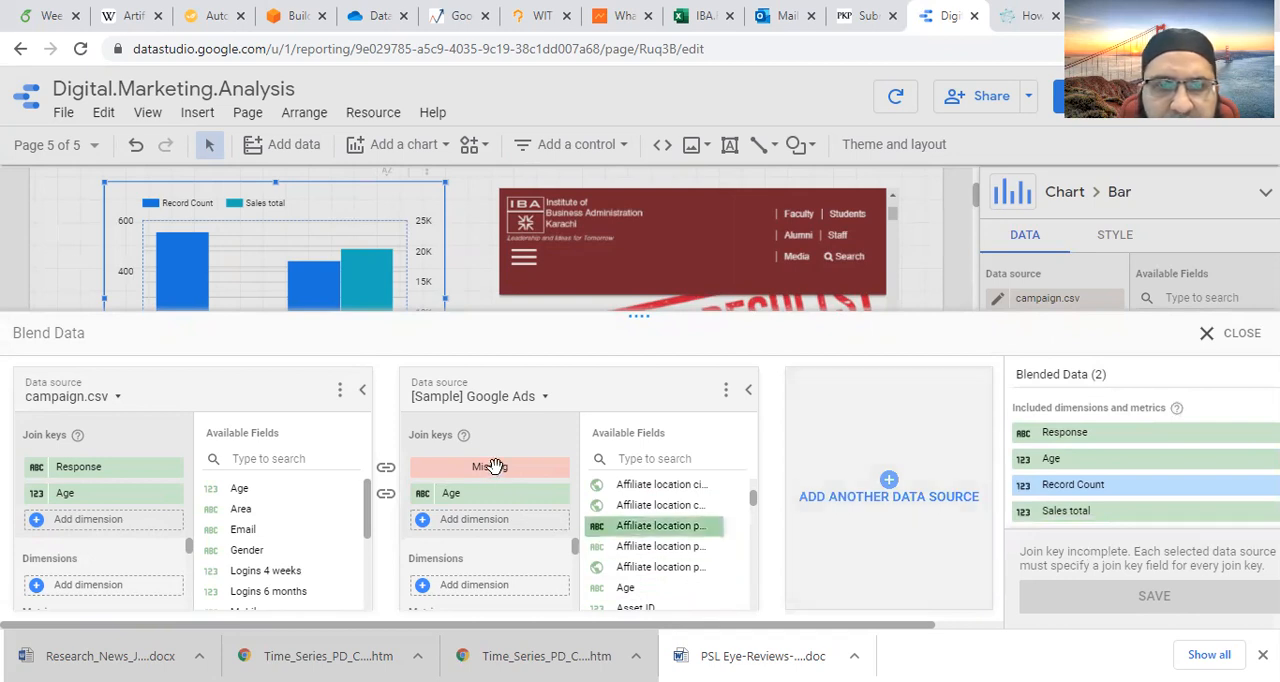
pyautogui.click(508, 474)
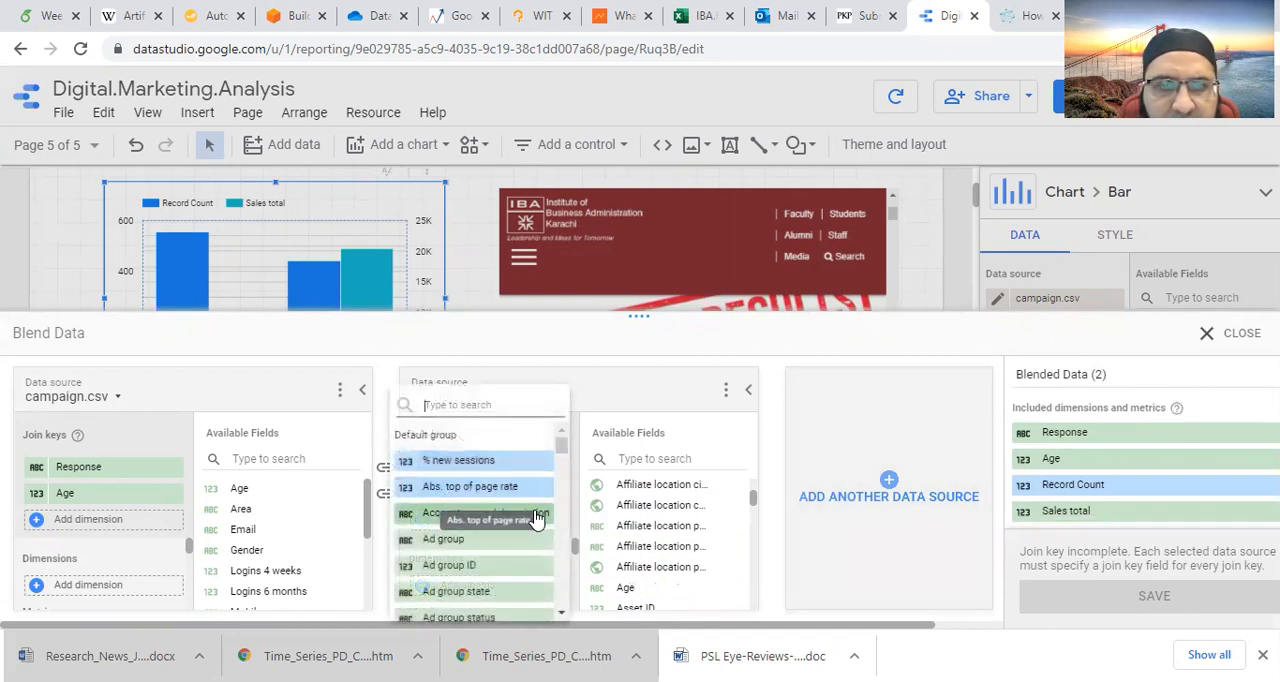
pyautogui.scroll(-4, 525, 545)
pyautogui.scroll(-5, 525, 545)
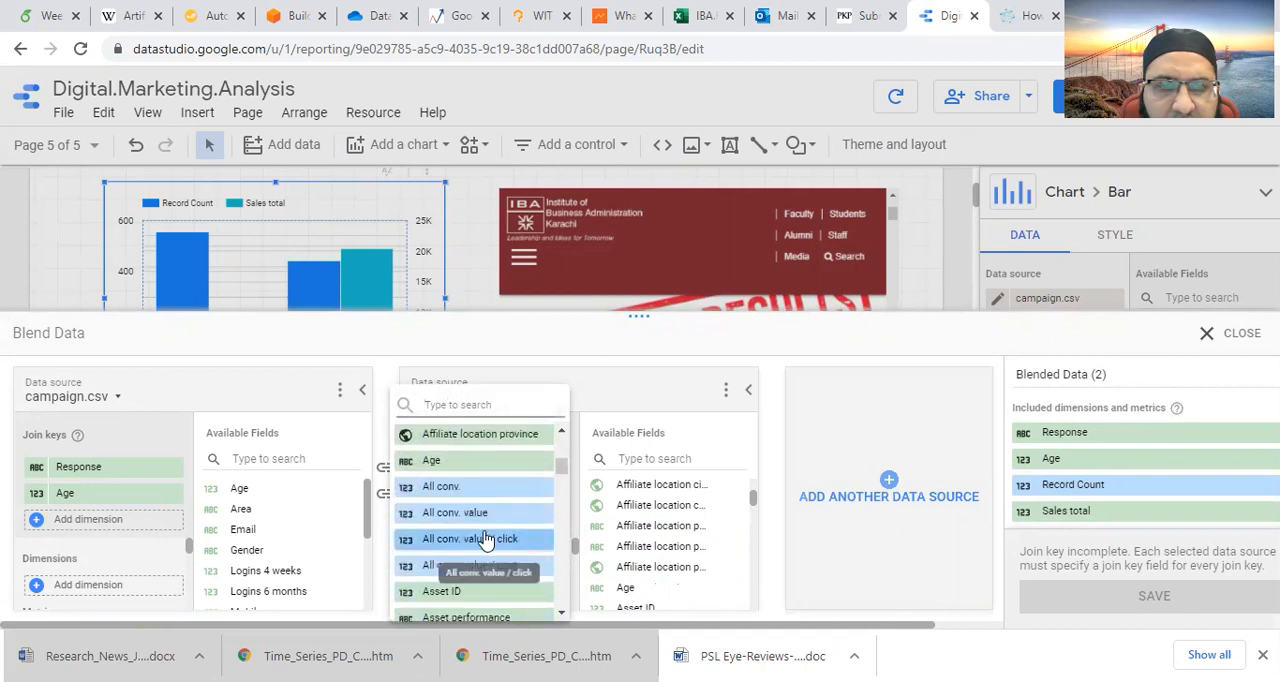
pyautogui.click(450, 462)
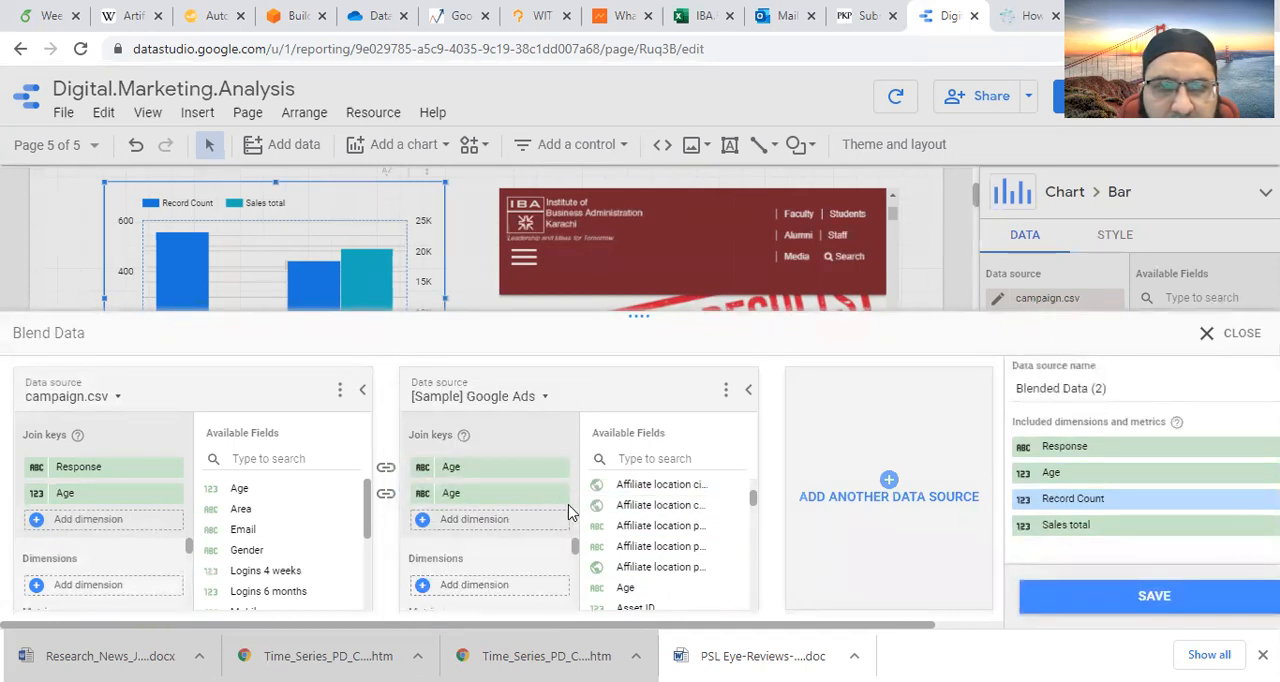
# - Remove an Age join key from Google Ads, reassign Age to the missing key and save the blend
pyautogui.click(561, 497)
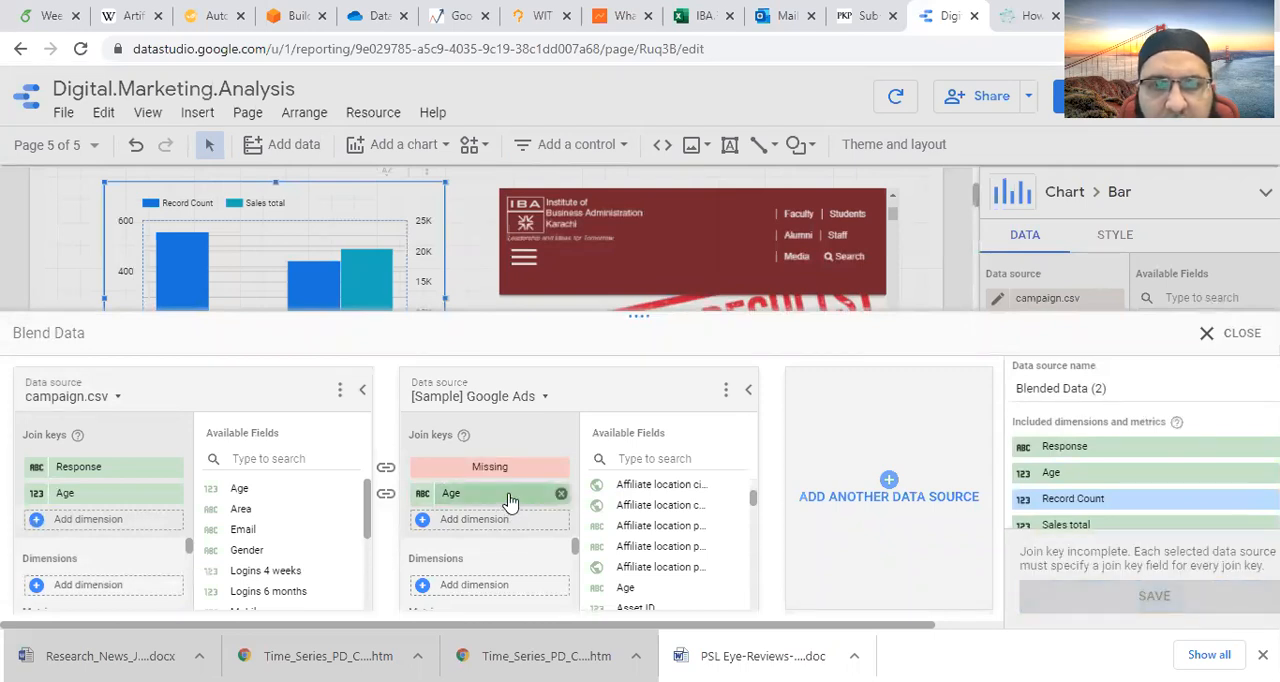
pyautogui.moveTo(510, 493); pyautogui.dragTo(511, 471)
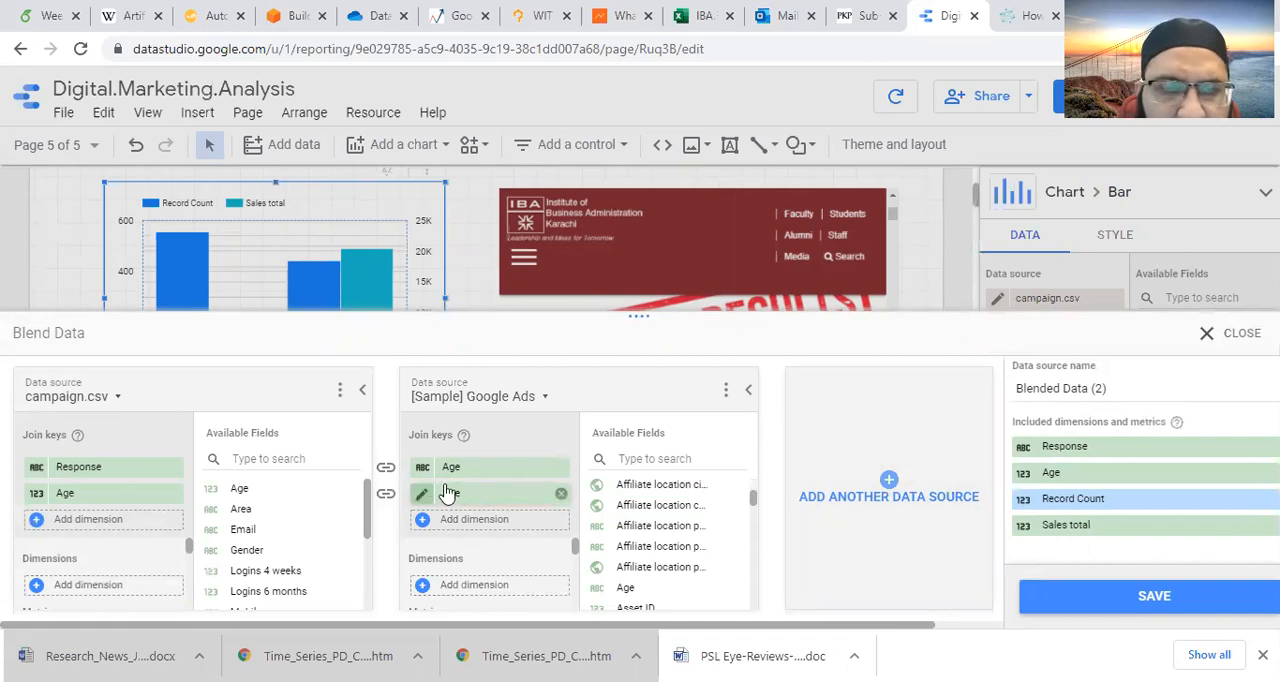
pyautogui.click(1170, 596)
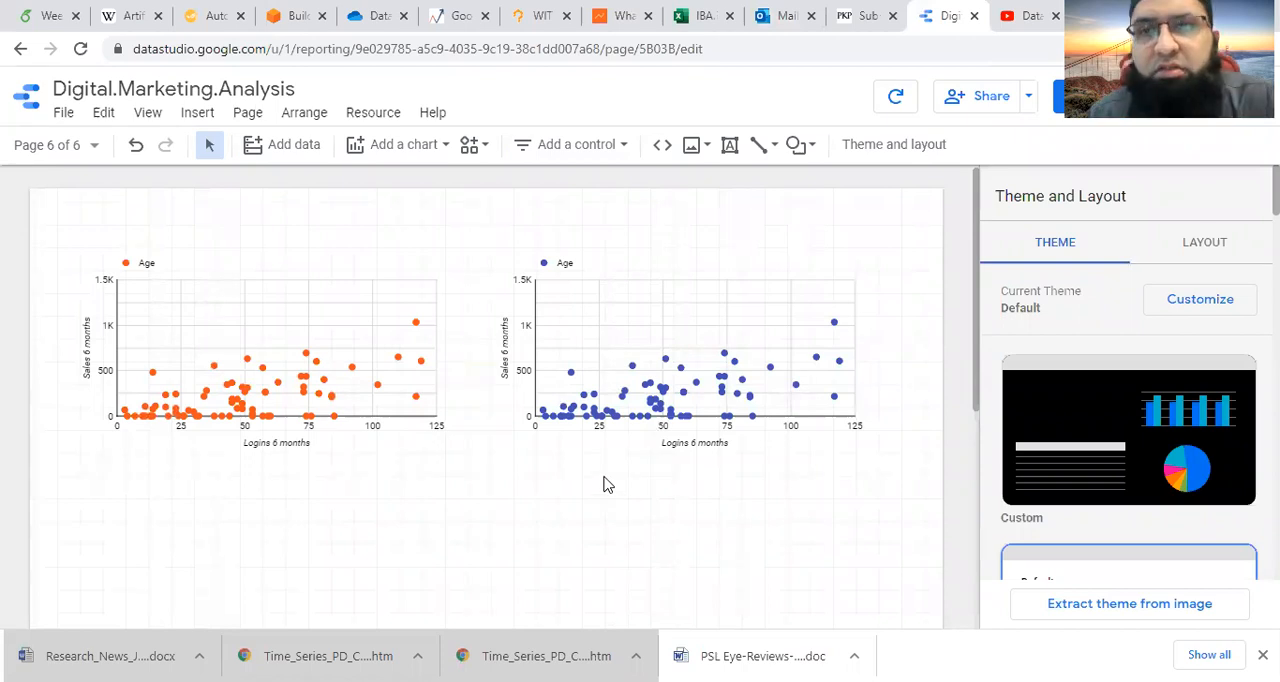
# - Select both scatter charts on page 6 together and blend their data into a new chart
pyautogui.click(270, 341)
pyautogui.click(627, 338)
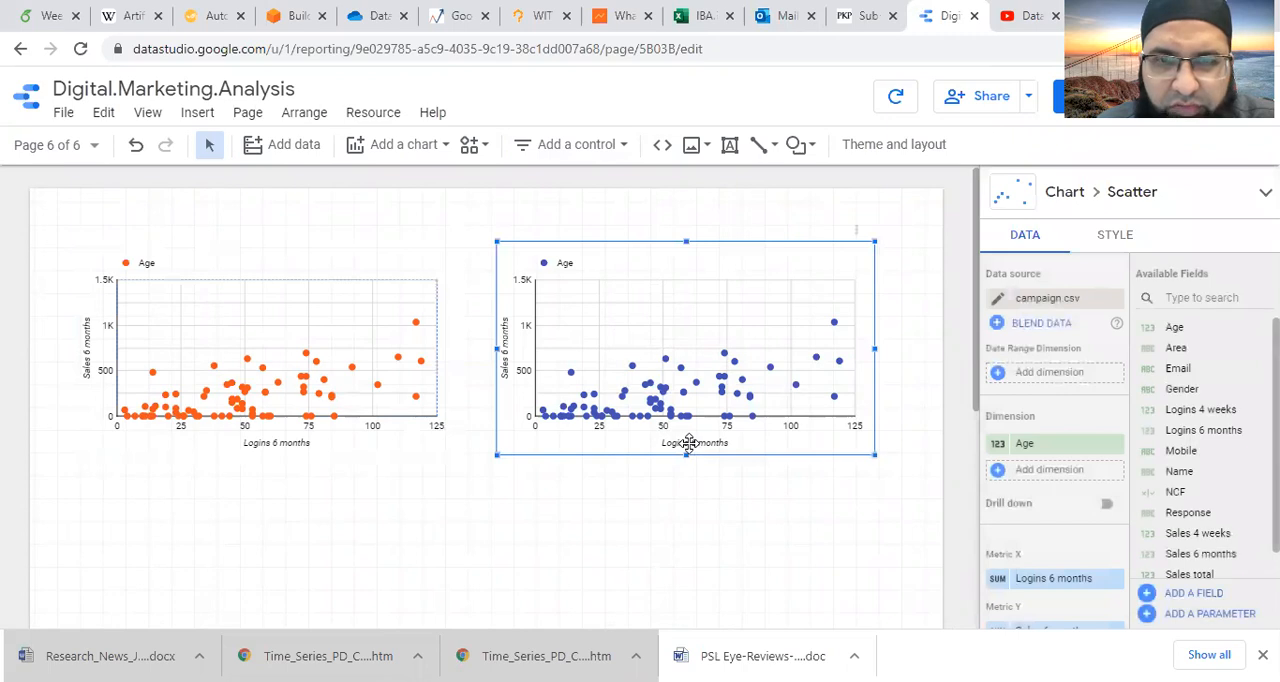
pyautogui.click(297, 447)
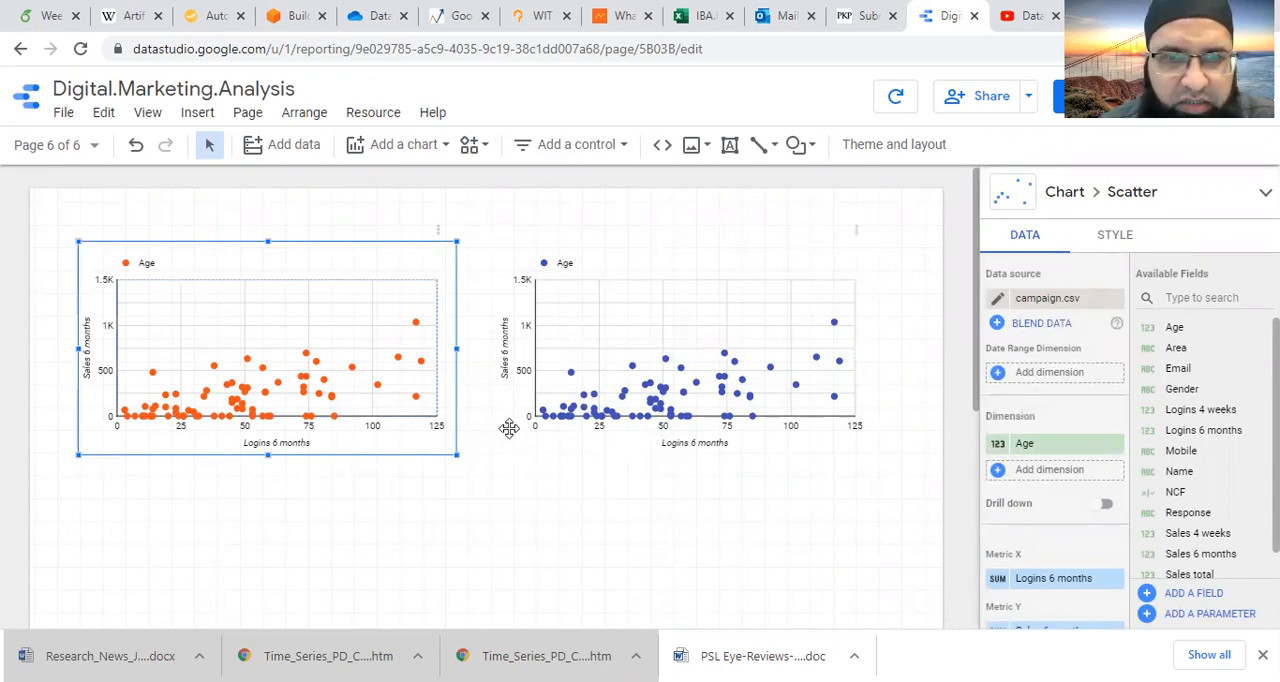
pyautogui.keyDown('shift'); pyautogui.click(716, 356); pyautogui.keyUp('shift')
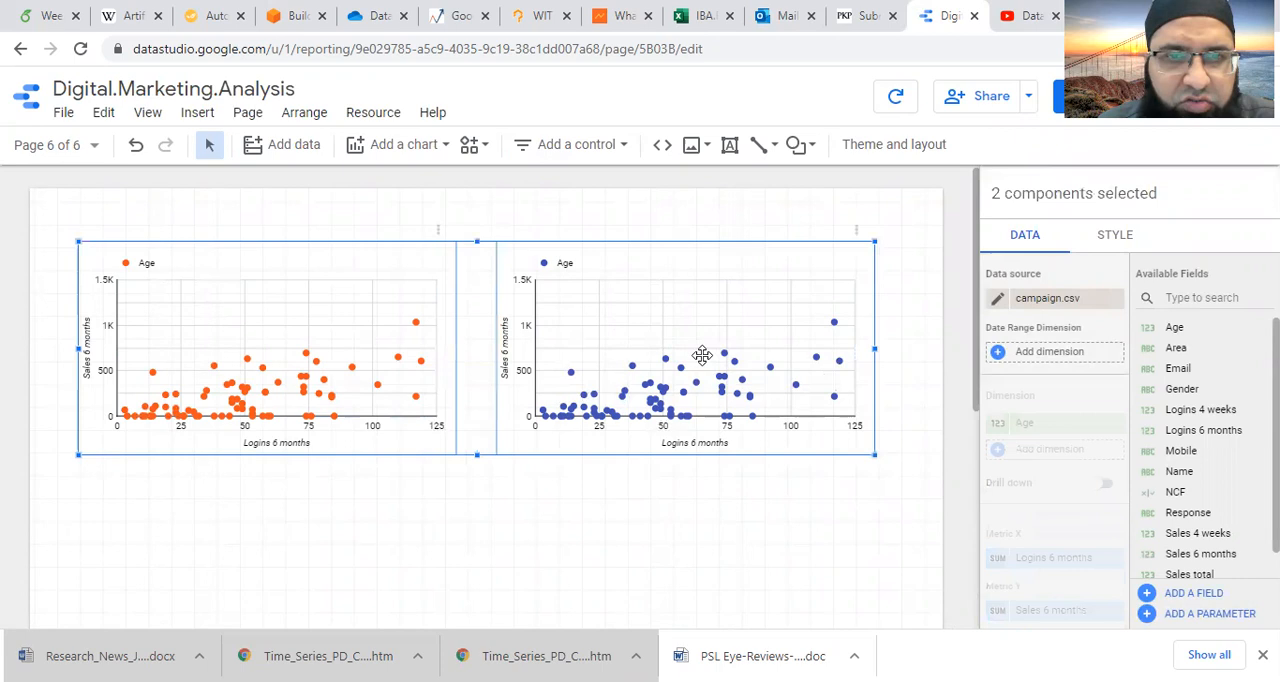
pyautogui.rightClick(688, 362)
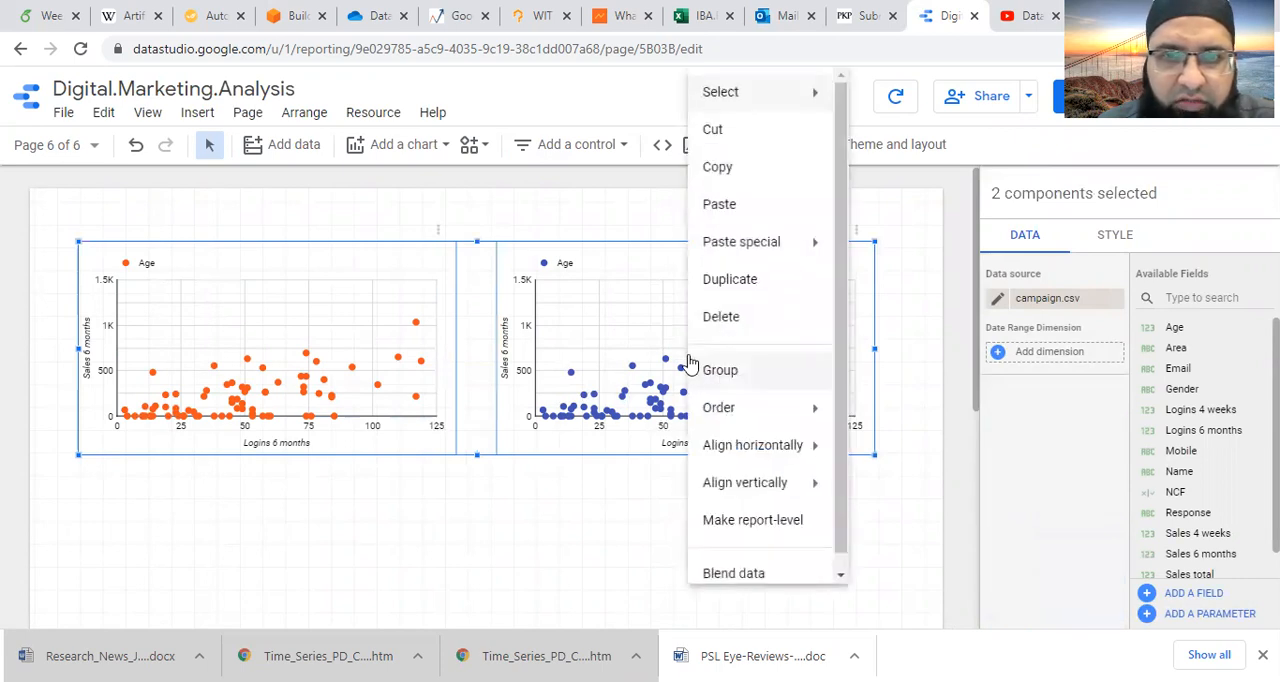
pyautogui.click(843, 583)
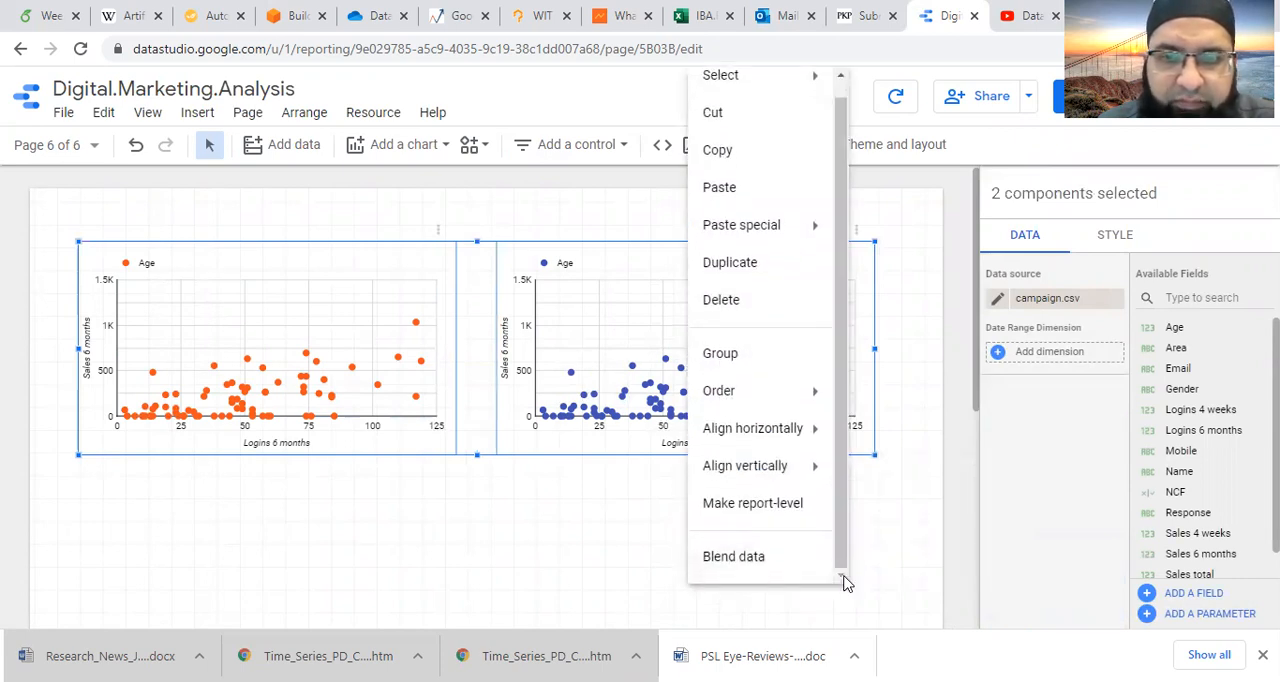
pyautogui.click(755, 560)
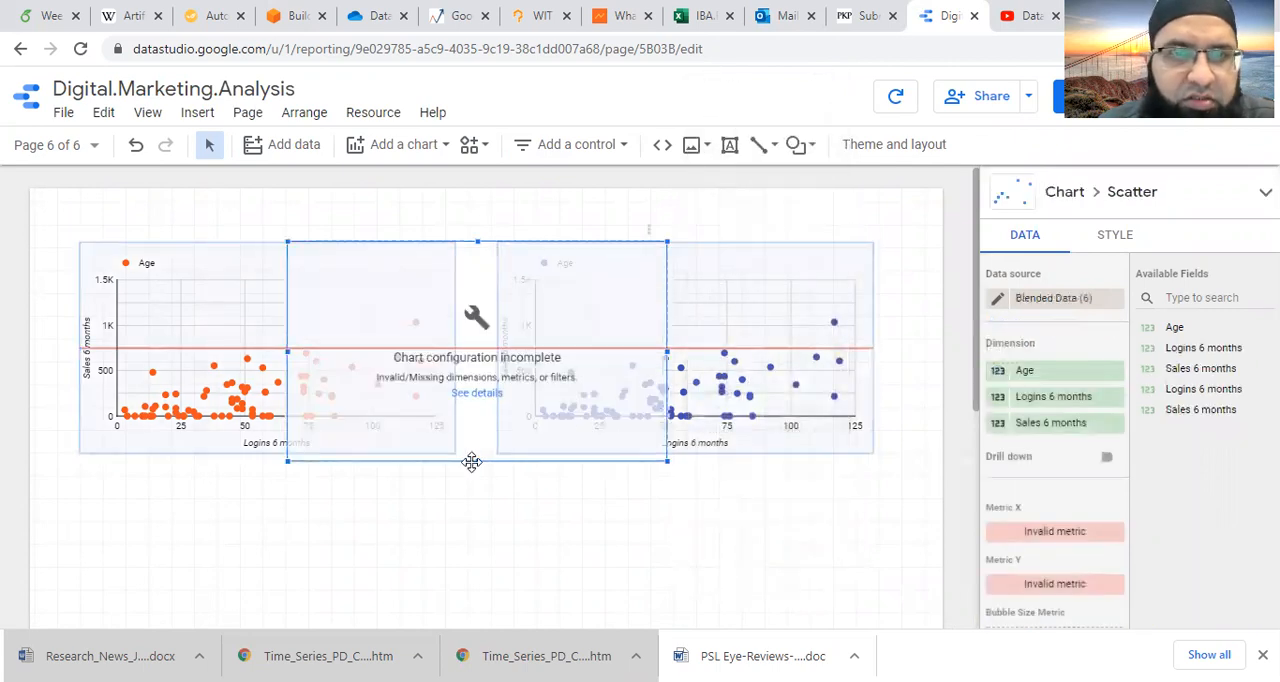
# - Enlarge the blended chart and move it down so it overlaps the lower halves of both scatter charts
pyautogui.moveTo(478, 462); pyautogui.dragTo(480, 530)
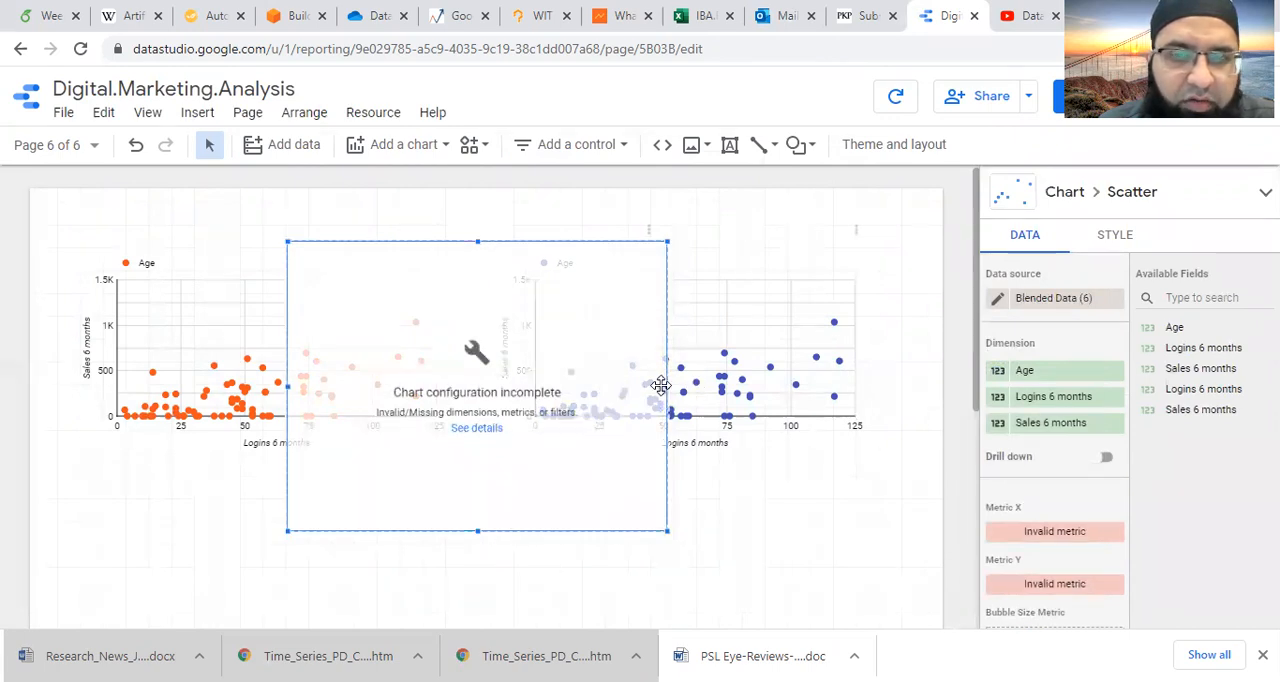
pyautogui.moveTo(667, 386); pyautogui.dragTo(841, 386)
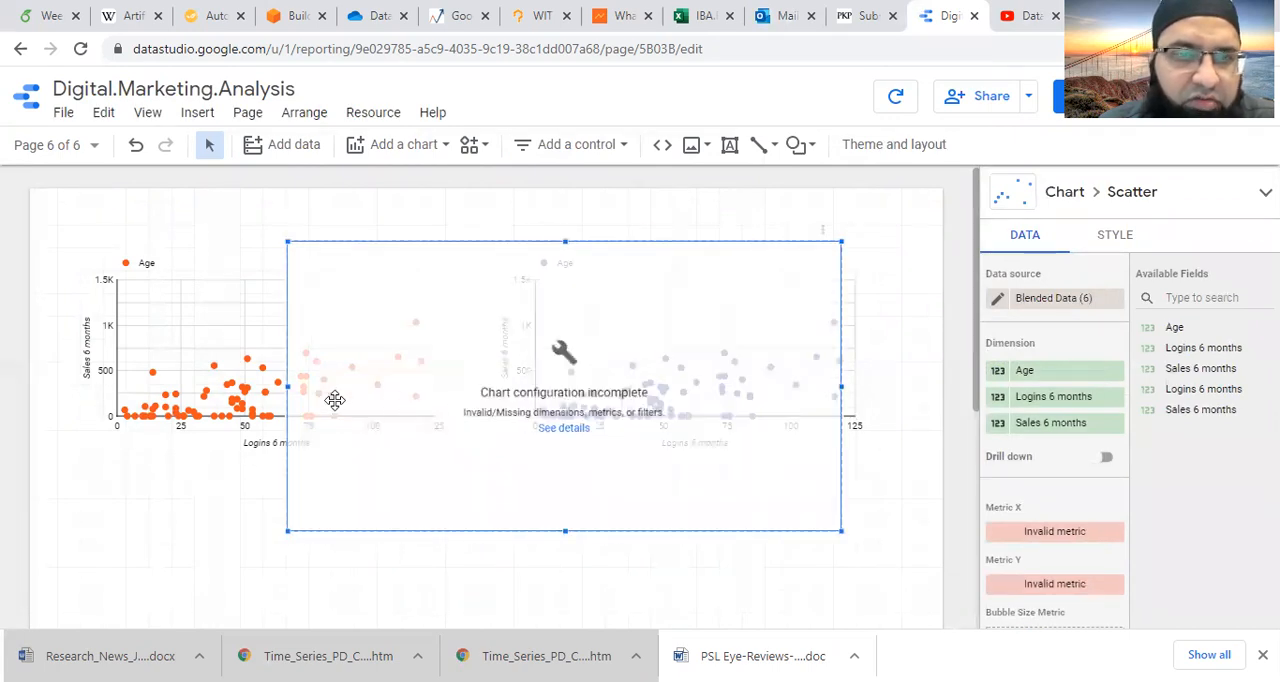
pyautogui.moveTo(283, 384); pyautogui.dragTo(262, 385)
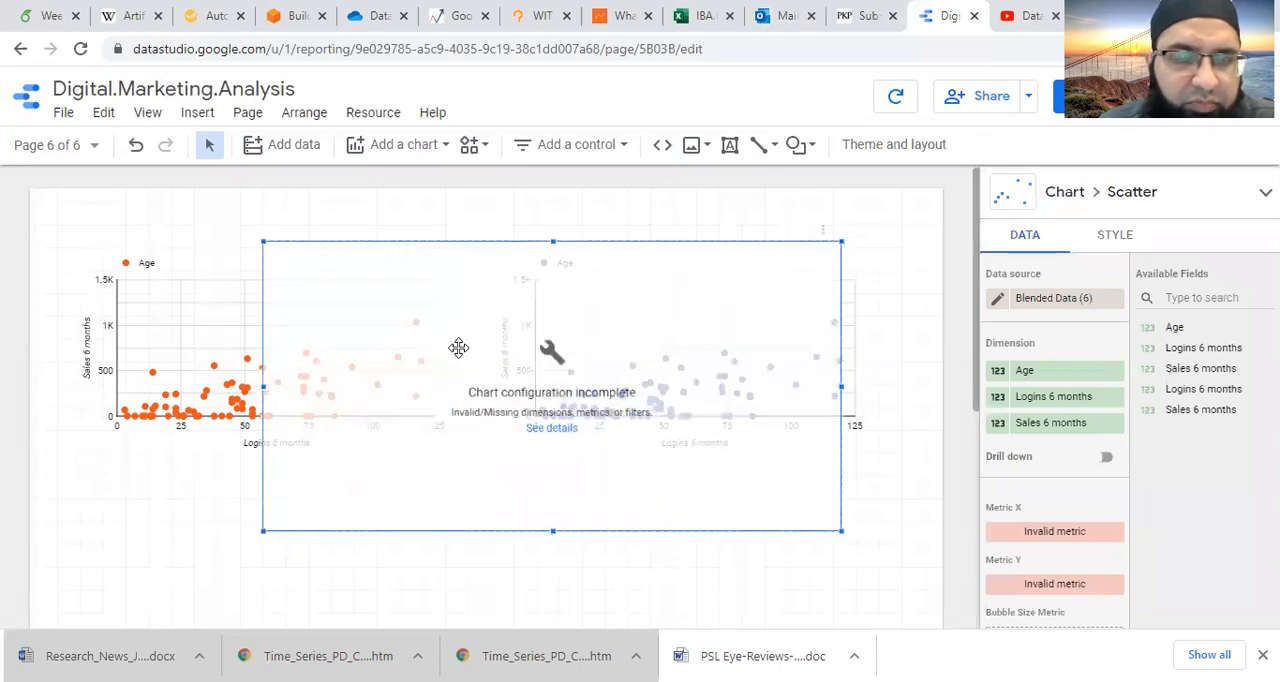
pyautogui.moveTo(458, 348); pyautogui.dragTo(367, 530)
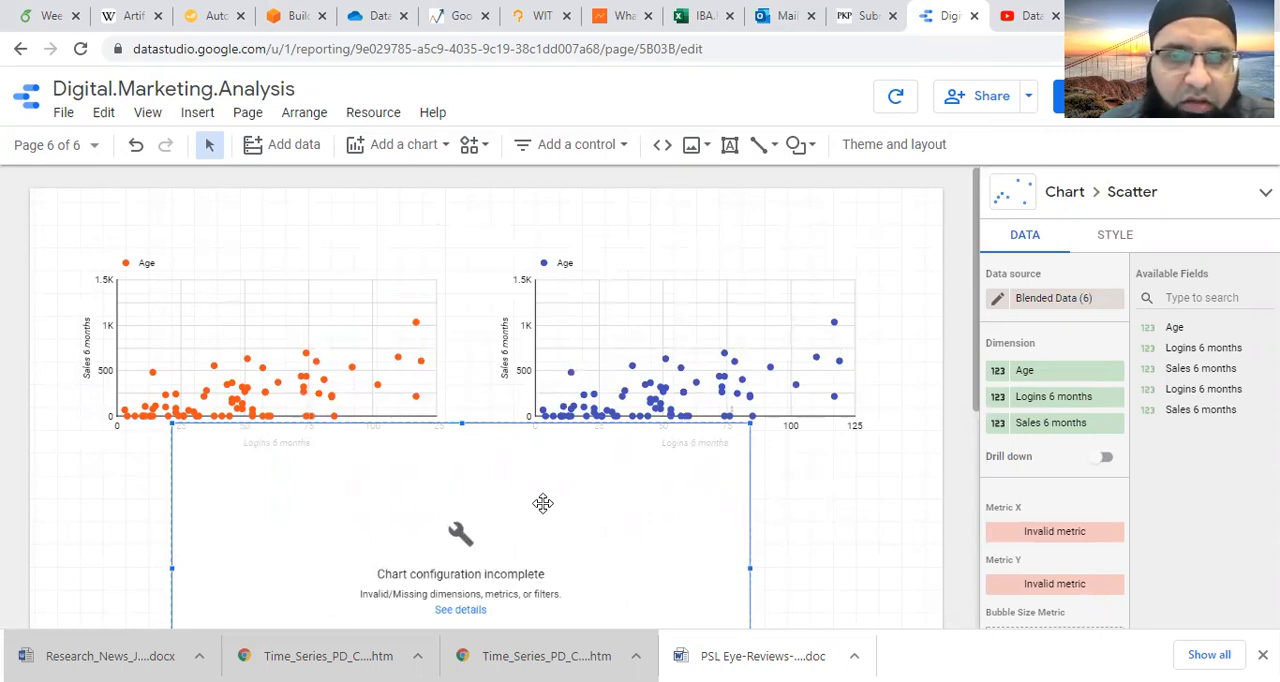
pyautogui.moveTo(548, 493); pyautogui.dragTo(582, 418)
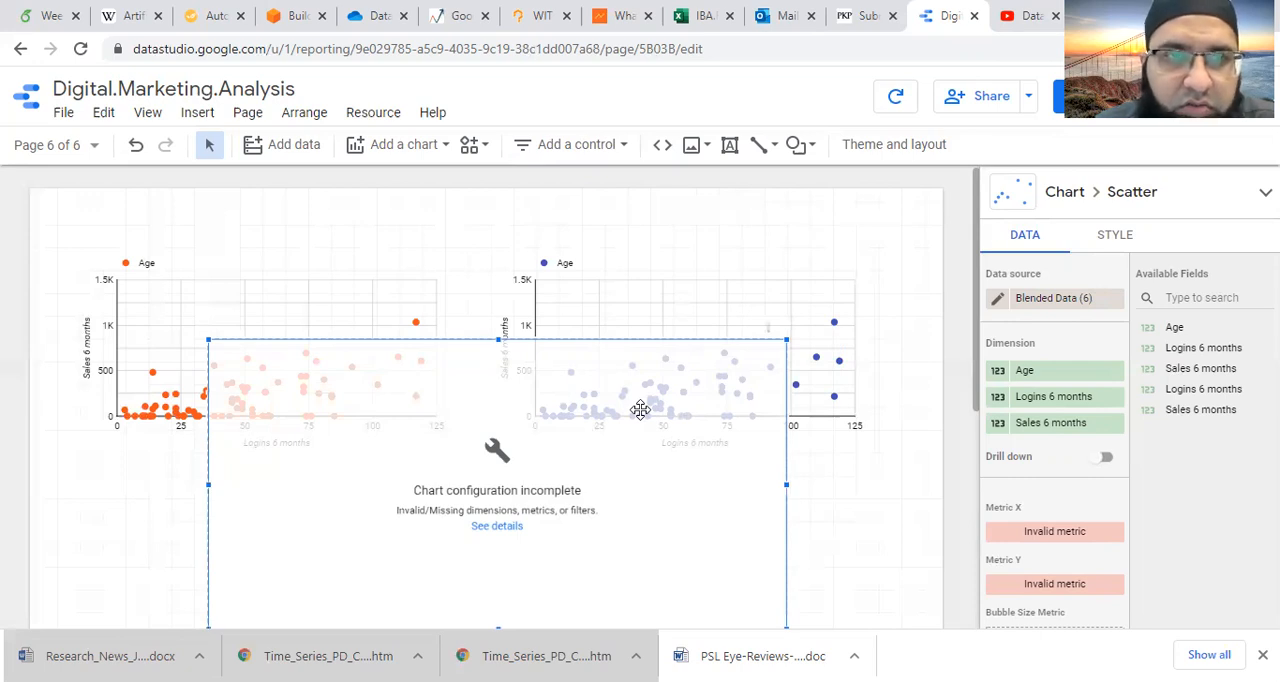
pyautogui.click(95, 145)
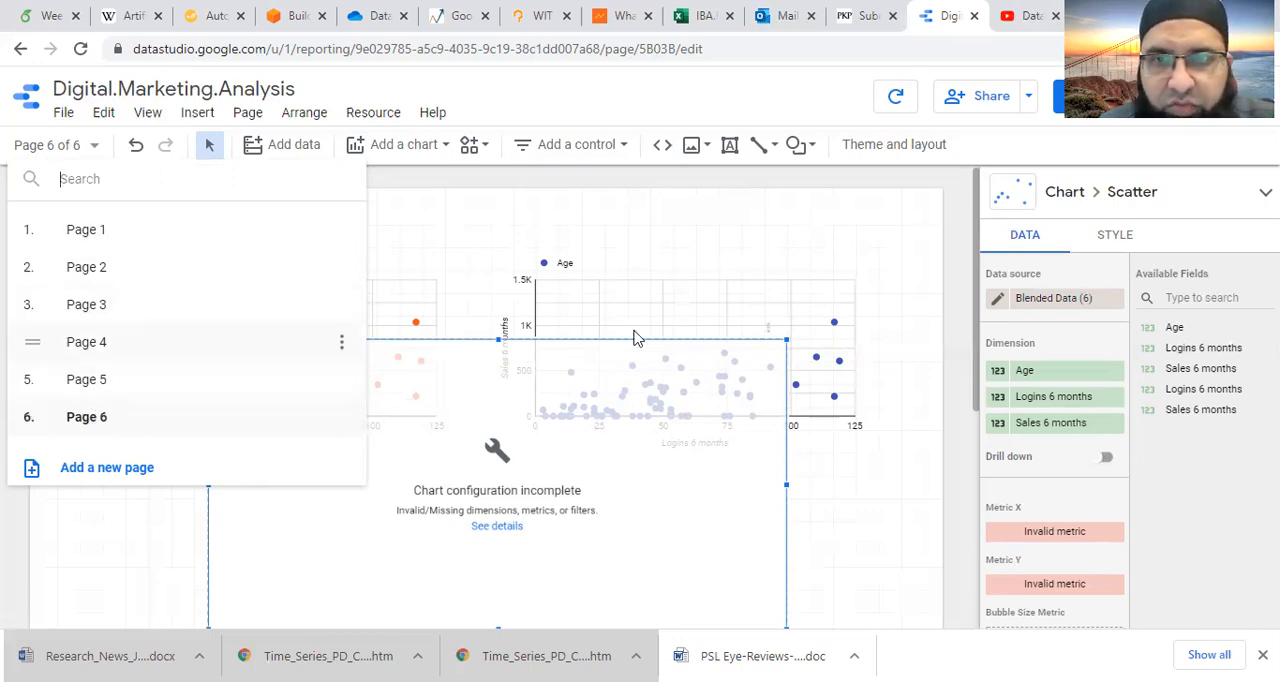
pyautogui.click(896, 222)
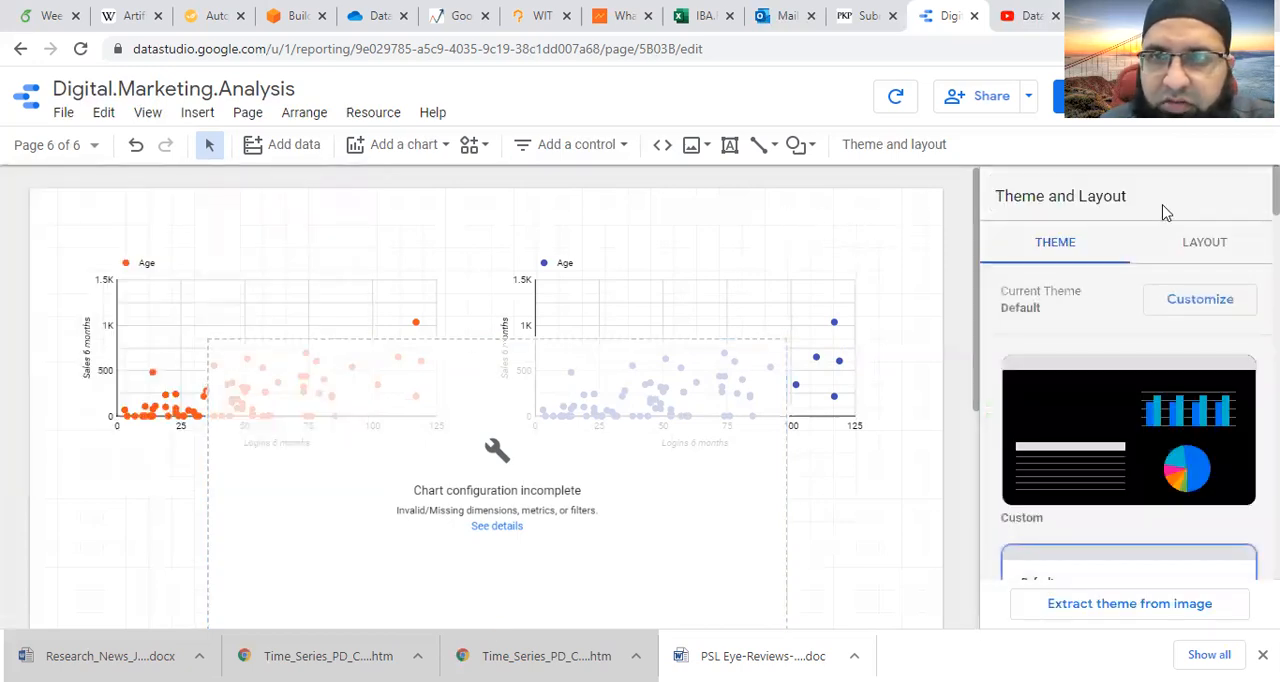